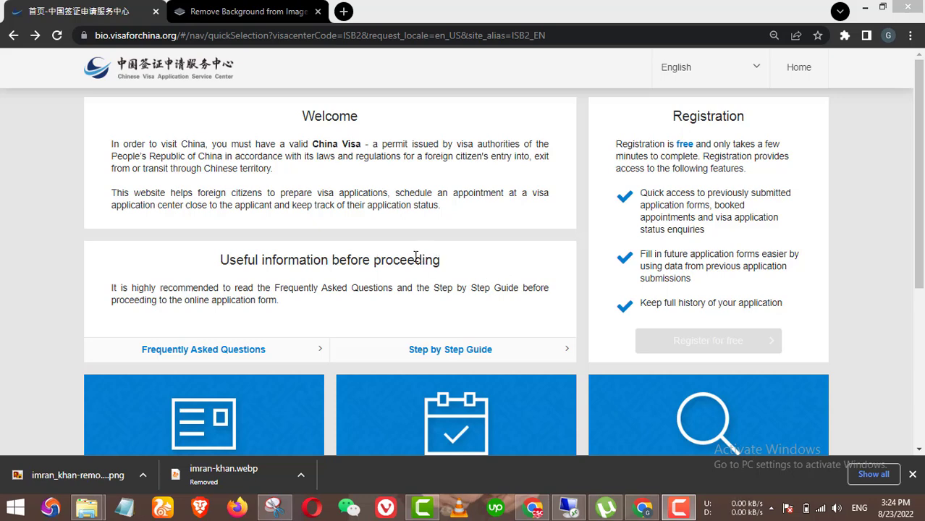
Step: Bring Chrome to the front and scroll the visa center home page down to the service cards
click(364, 169)
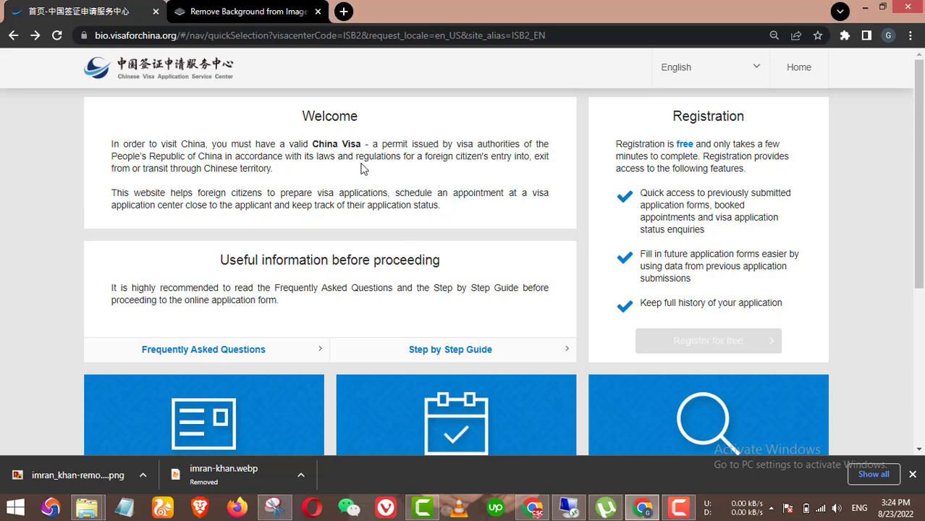
drag(100, 36, 278, 54)
click(300, 208)
scroll(557, 189, down, 4)
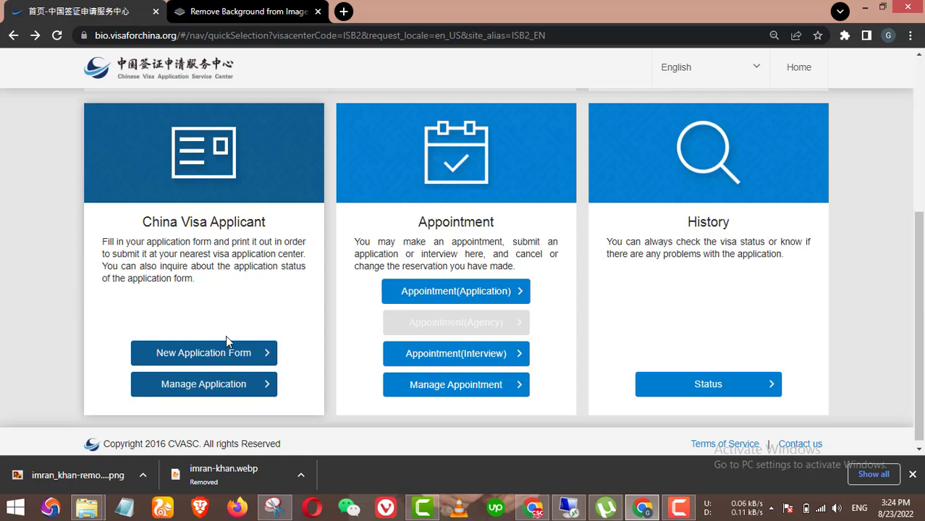
scroll(224, 348, down, 1)
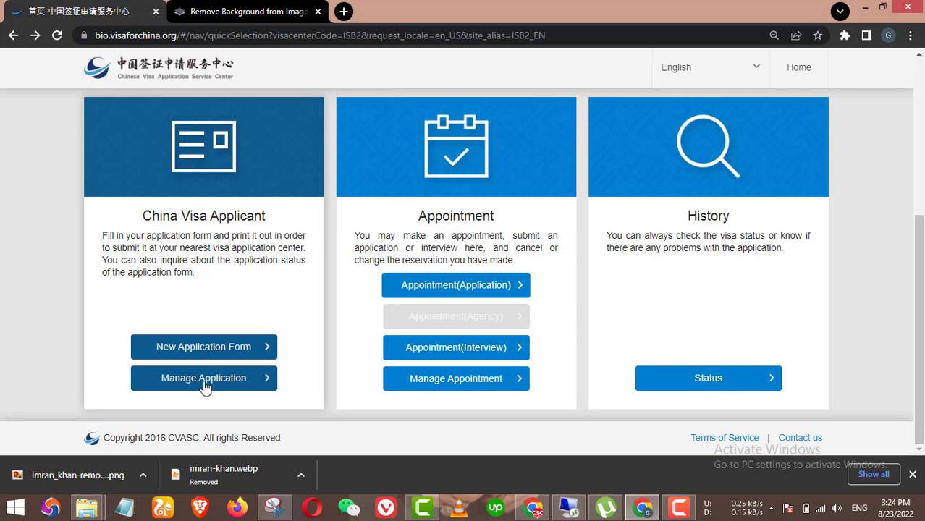
Step: Open the new application form instructions and set Islamabad as the application center
click(212, 347)
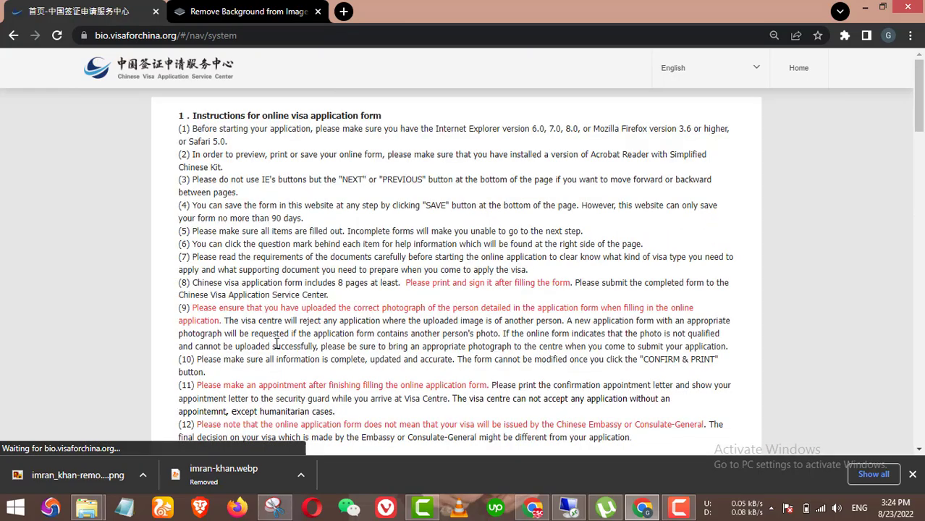
scroll(438, 304, down, 10)
scroll(437, 304, down, 10)
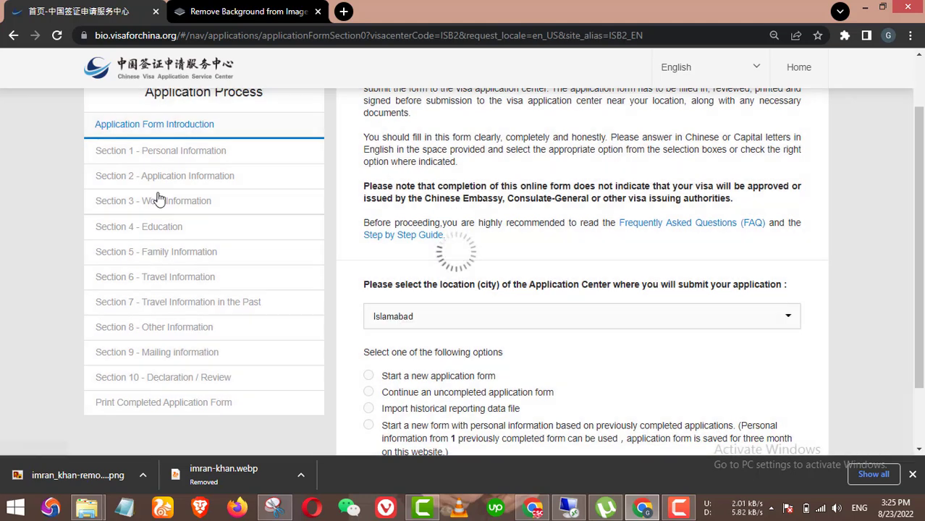
scroll(549, 323, down, 2)
click(555, 238)
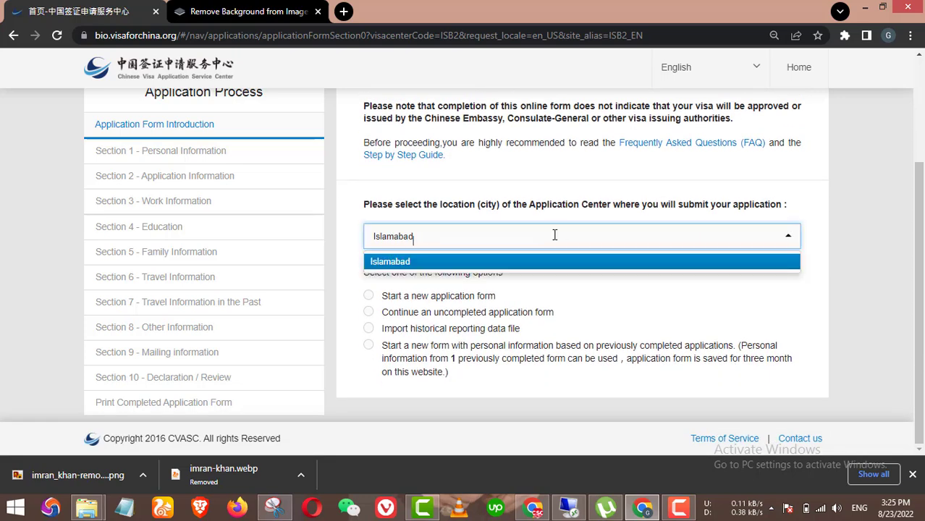
click(617, 298)
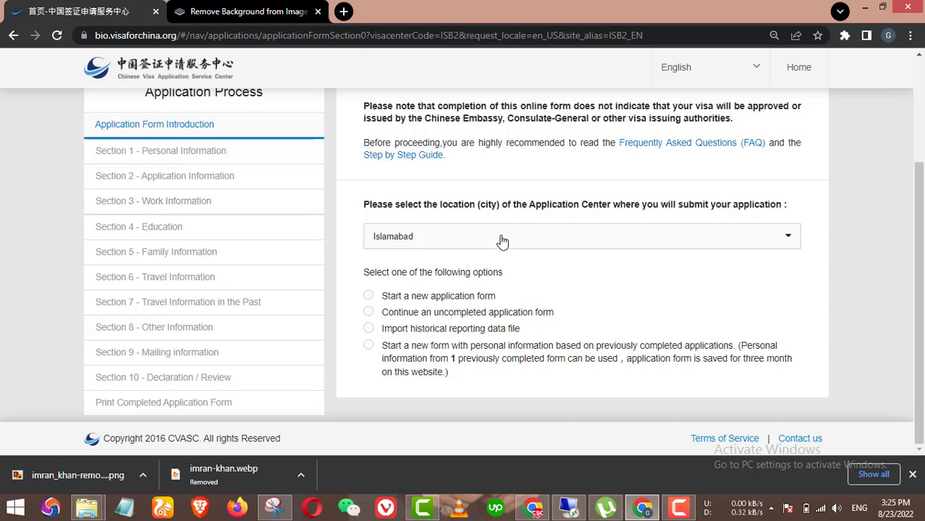
click(459, 236)
click(459, 238)
click(459, 237)
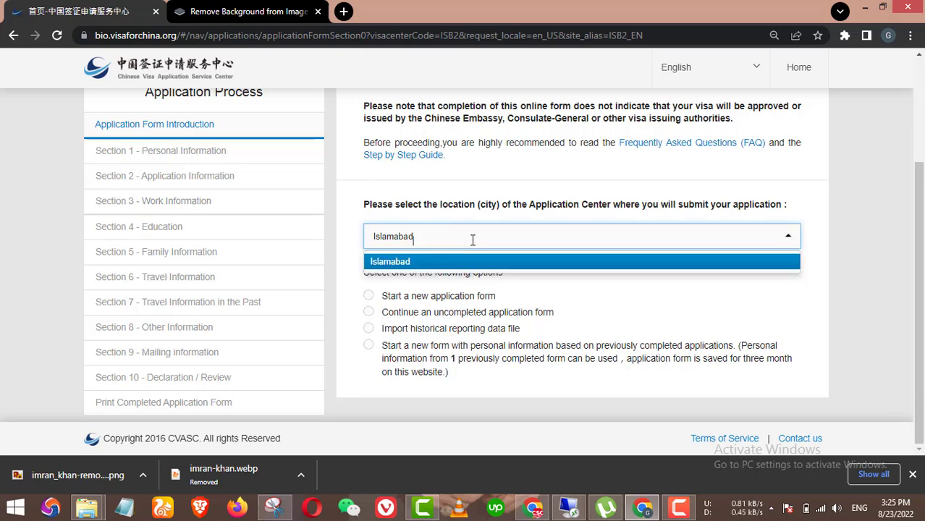
click(566, 300)
Step: Choose 'Start a new application form' and begin the form
click(409, 298)
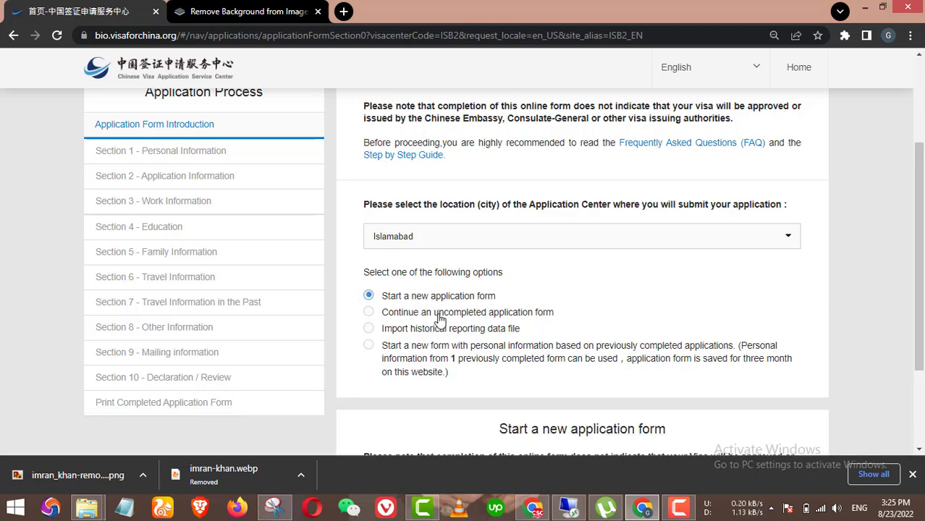
click(439, 320)
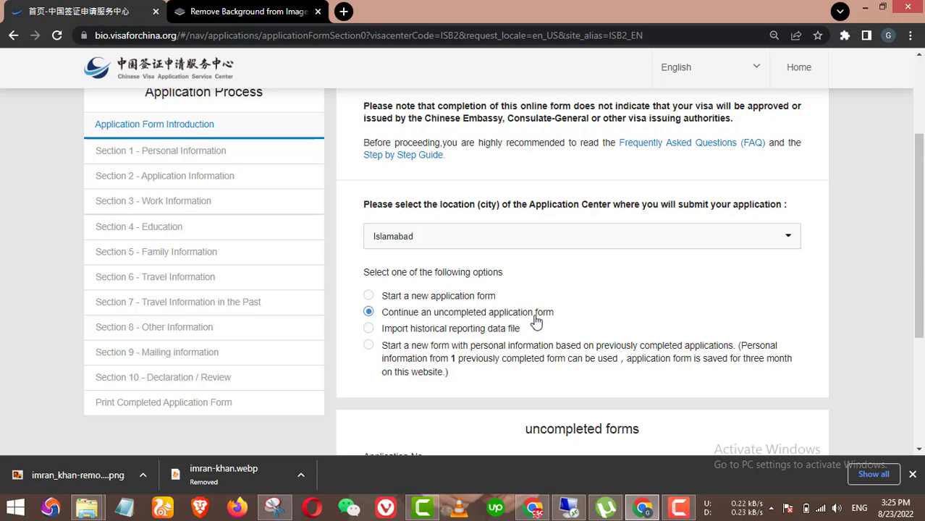
click(424, 297)
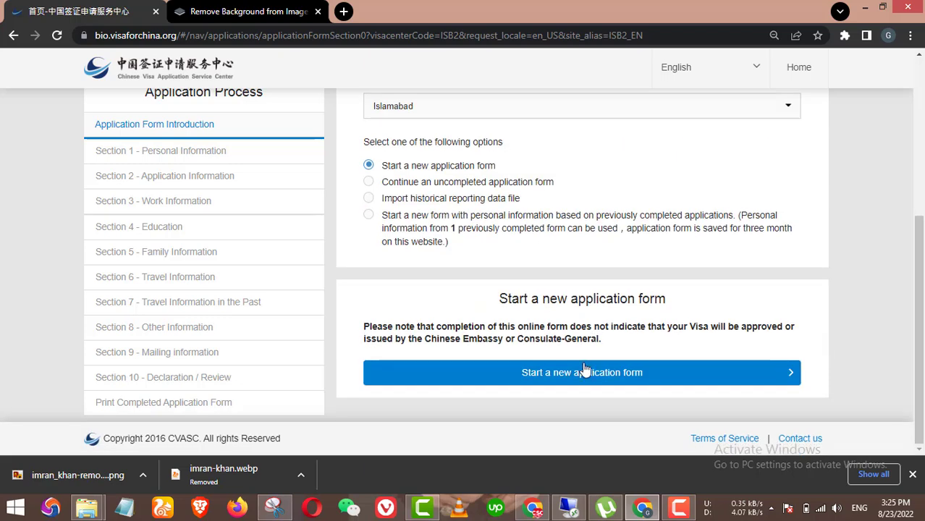
click(584, 371)
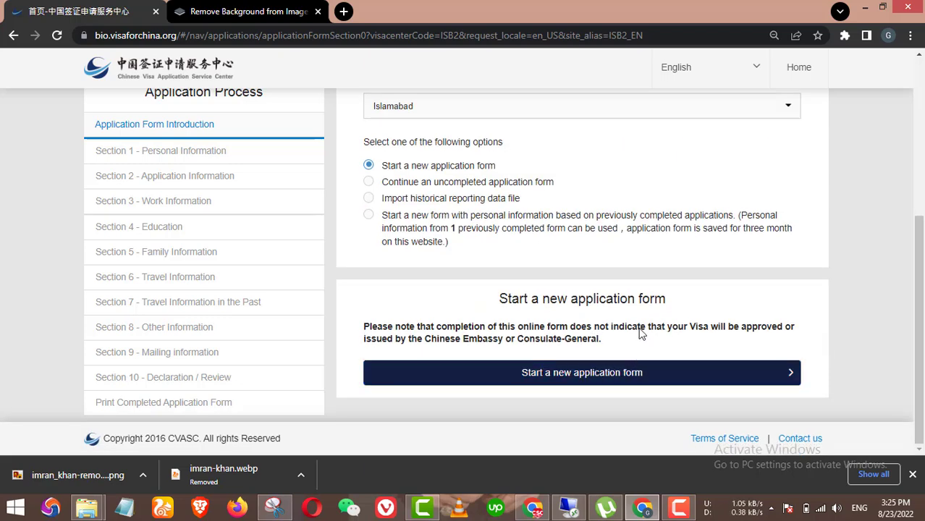
Step: Enter the applicant's family name in 1.1A and given name in 1.1C
scroll(550, 275, down, 2)
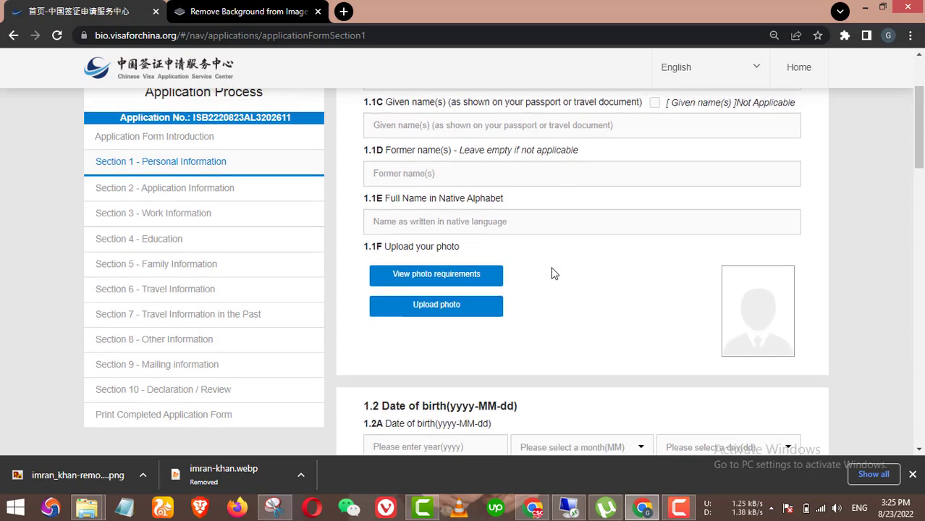
scroll(435, 130, up, 1)
scroll(478, 170, up, 1)
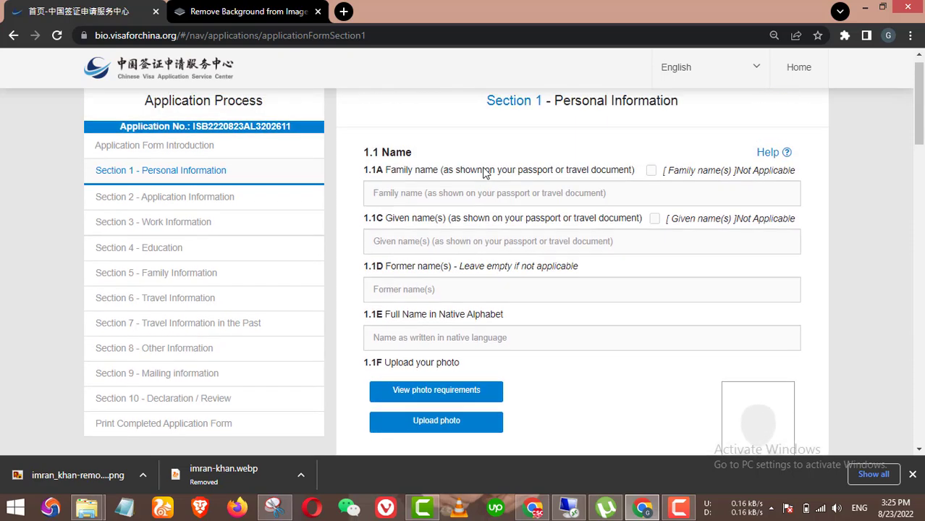
click(459, 213)
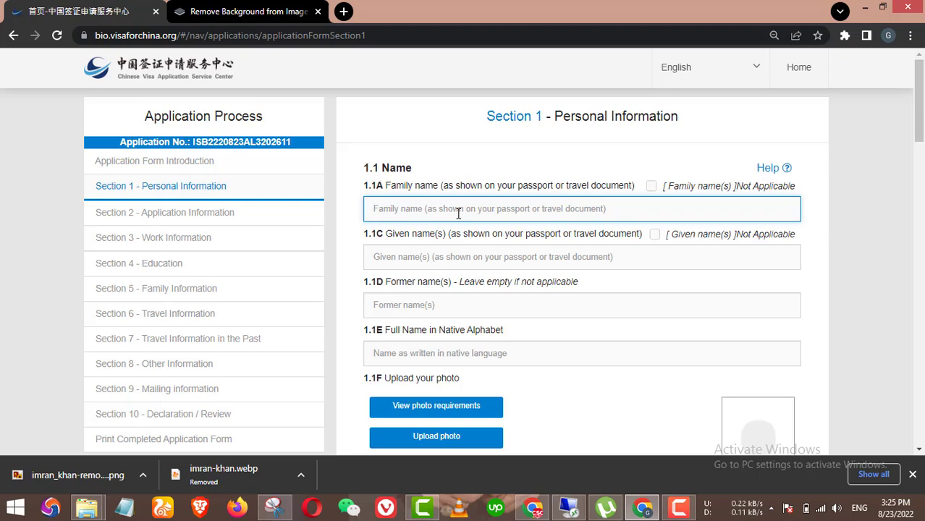
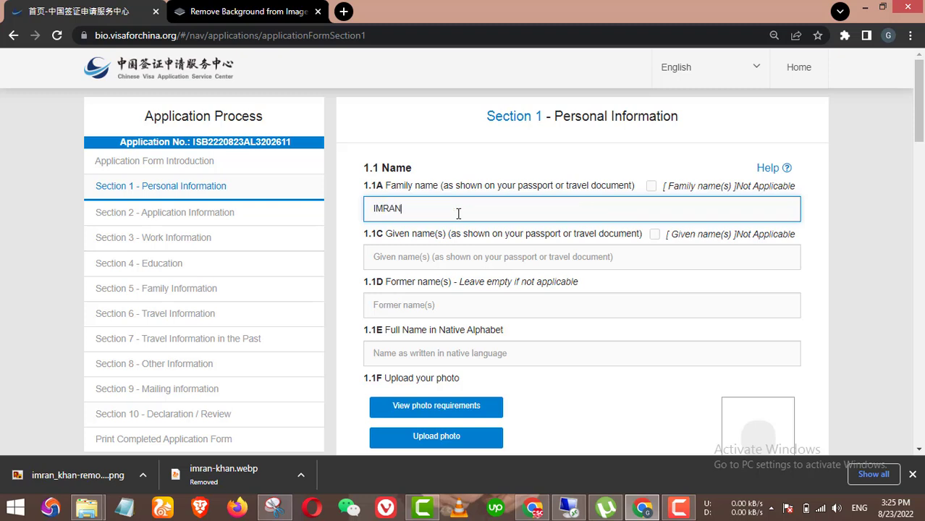
key(Tab)
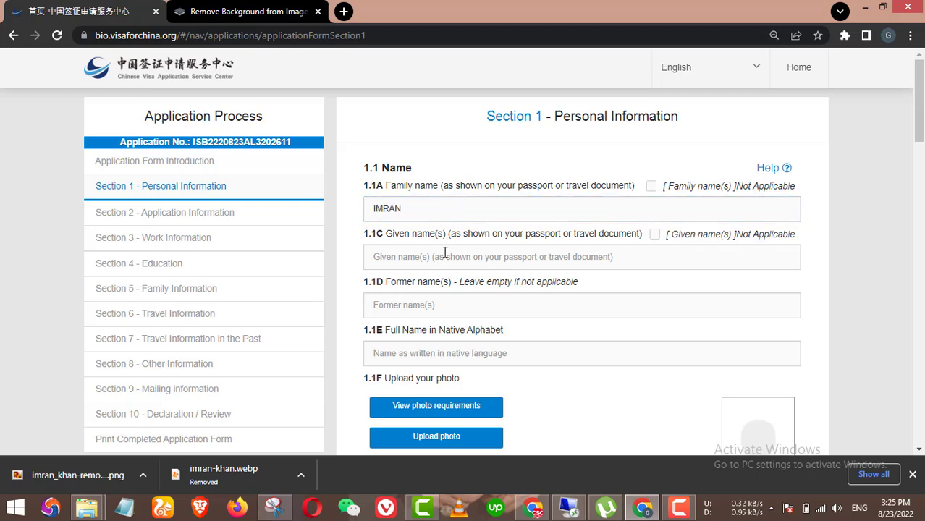
click(428, 263)
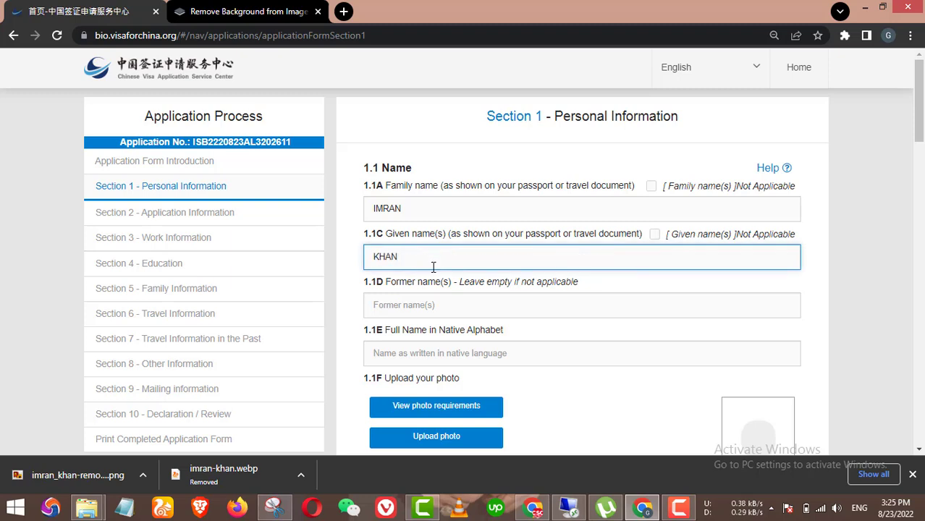
click(435, 306)
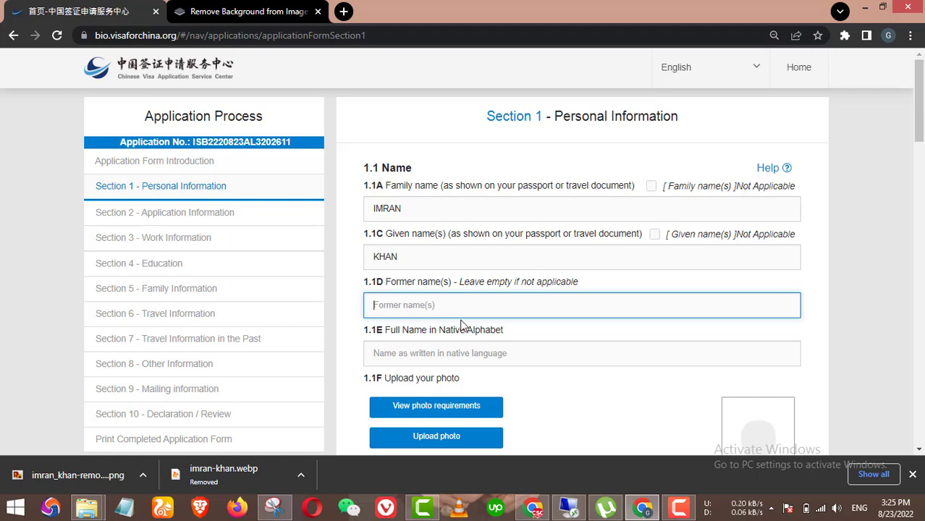
Step: Skip former names and enter the applicant's full native-alphabet name in 1.1E
scroll(489, 325, down, 1)
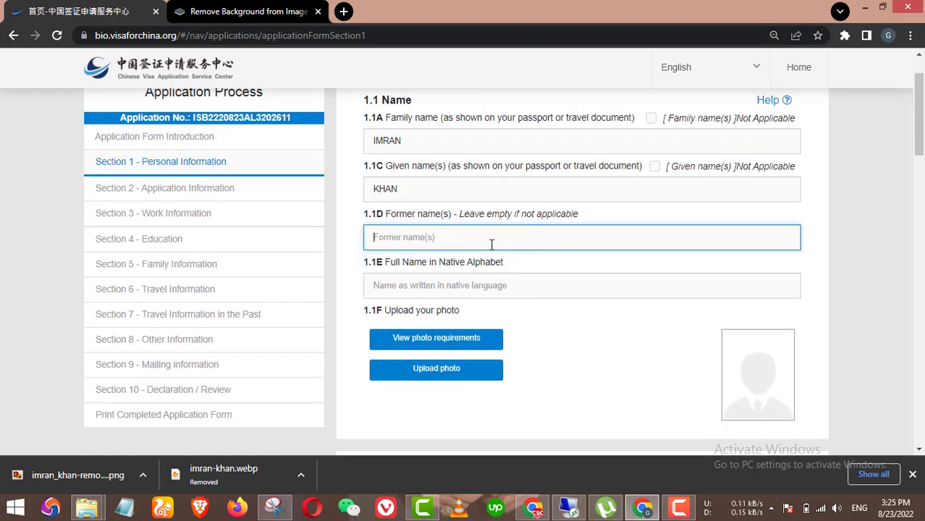
click(486, 286)
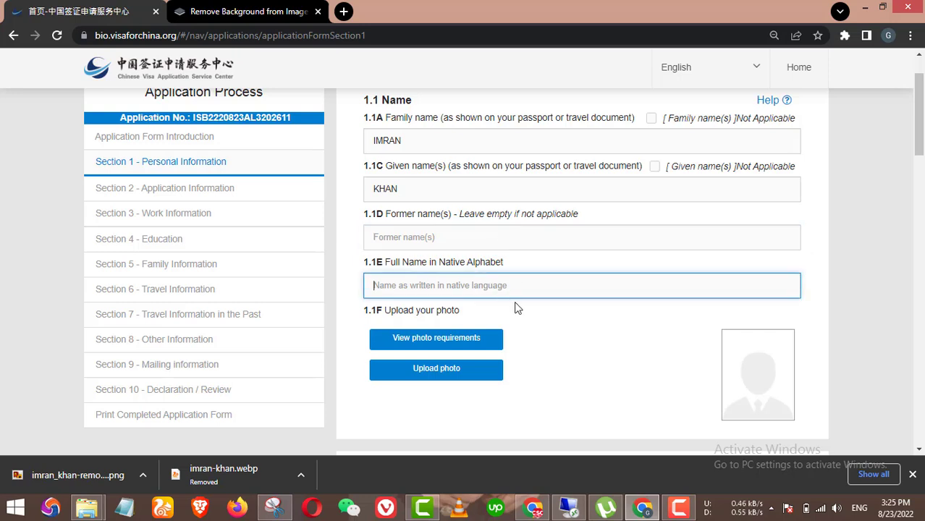
text(imr)
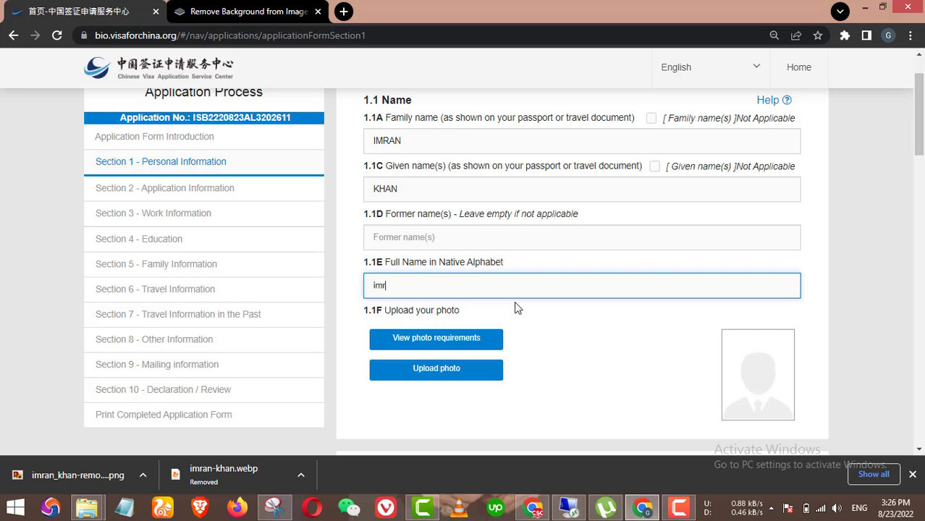
key(BackSpace)
key(BackSpace)
key(BackSpace)
key(BackSpace)
key(BackSpace)
key(BackSpace)
key(BackSpace)
key(BackSpace)
key(BackSpace)
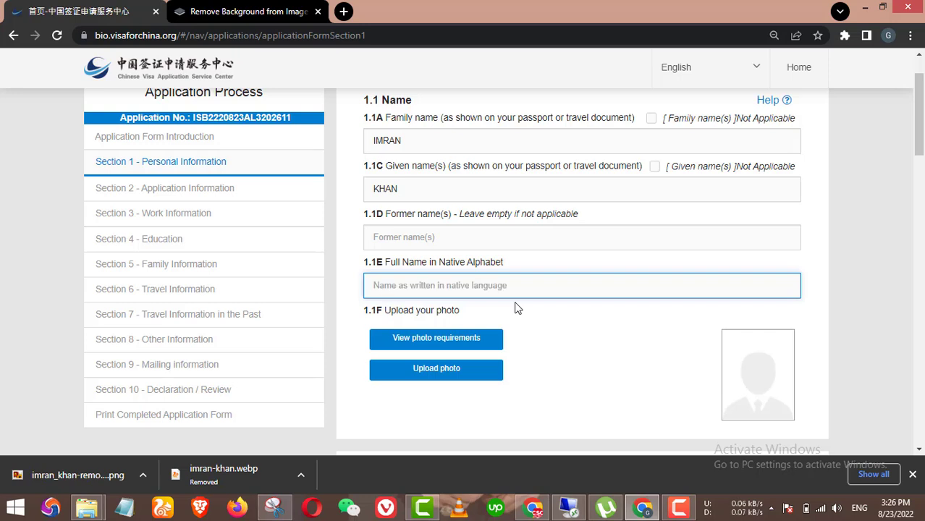
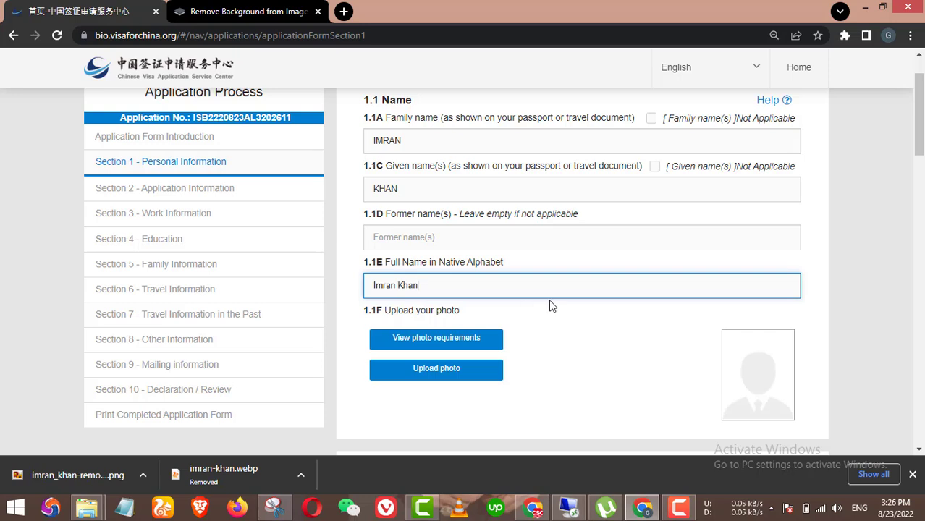
scroll(549, 307, down, 1)
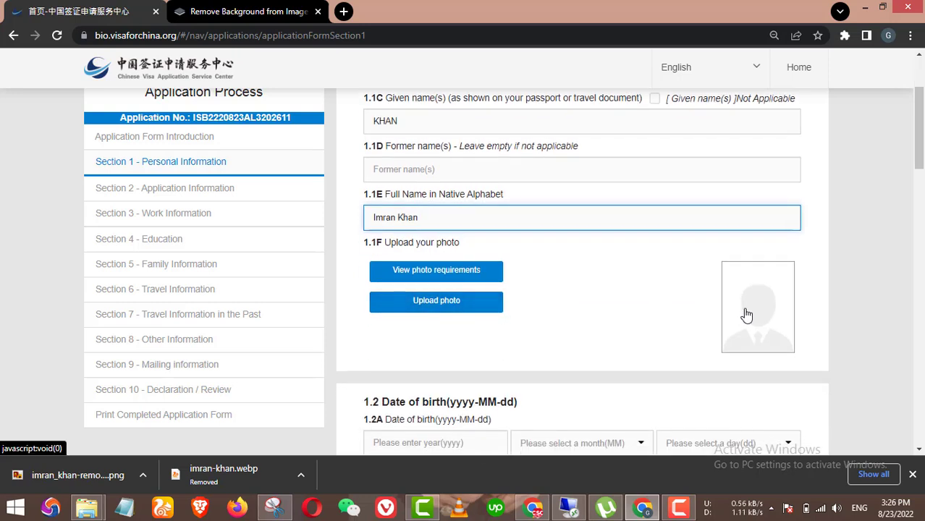
Step: Review the photo requirements (354–420 × 472–560 pixels), then return to the application form tab
click(457, 273)
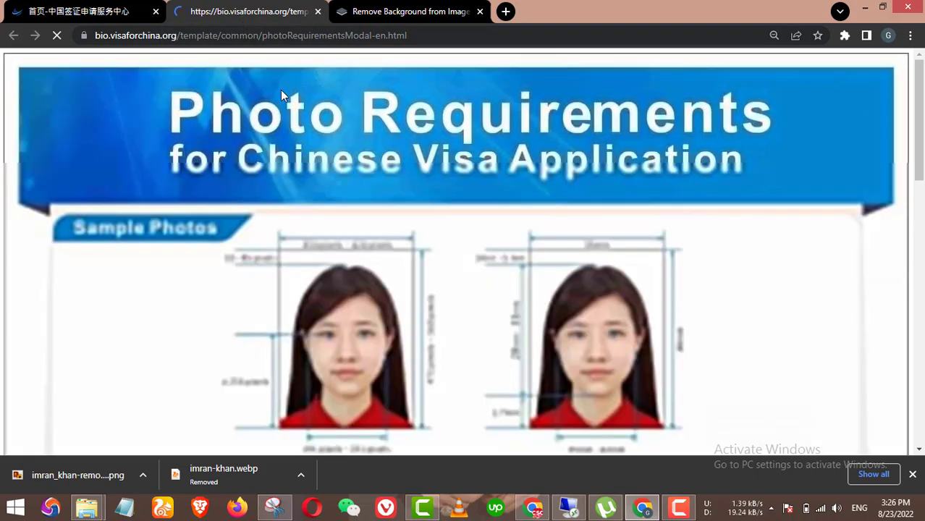
scroll(376, 290, down, 2)
scroll(411, 296, up, 1)
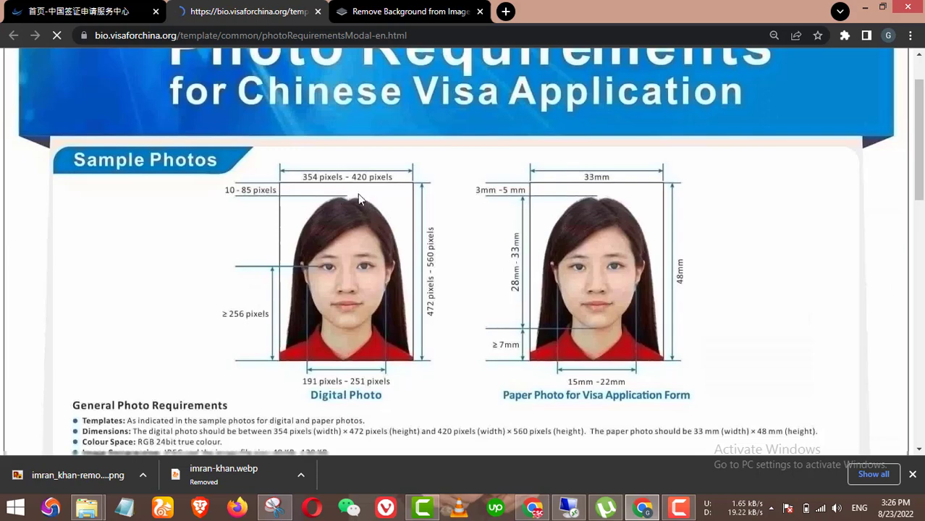
click(80, 11)
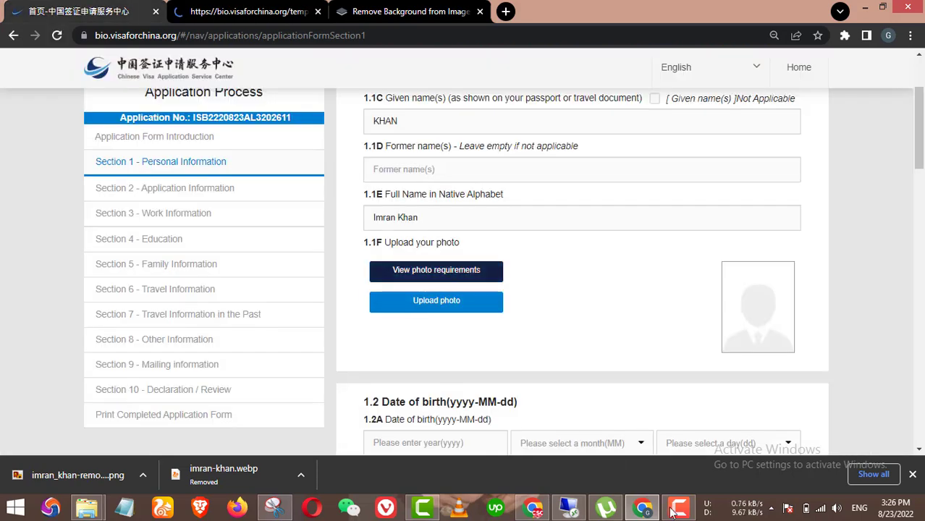
click(680, 507)
click(265, 11)
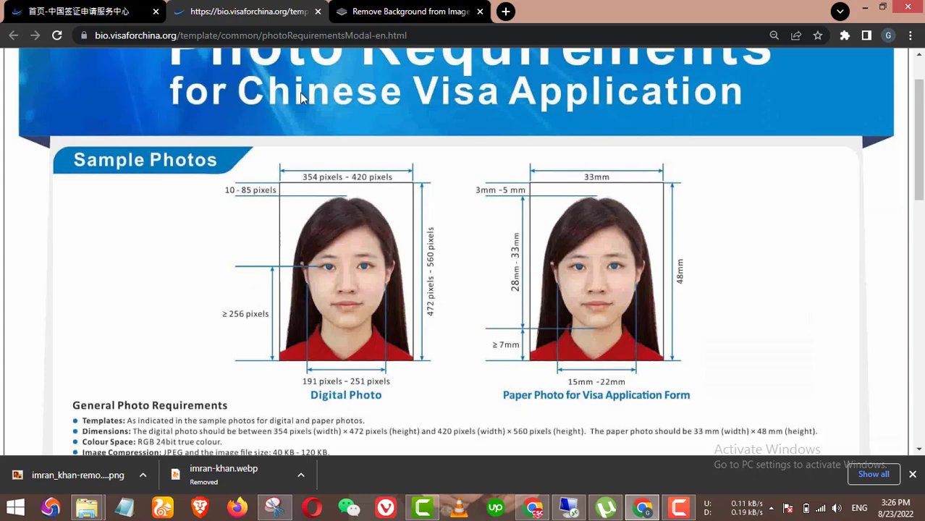
click(94, 11)
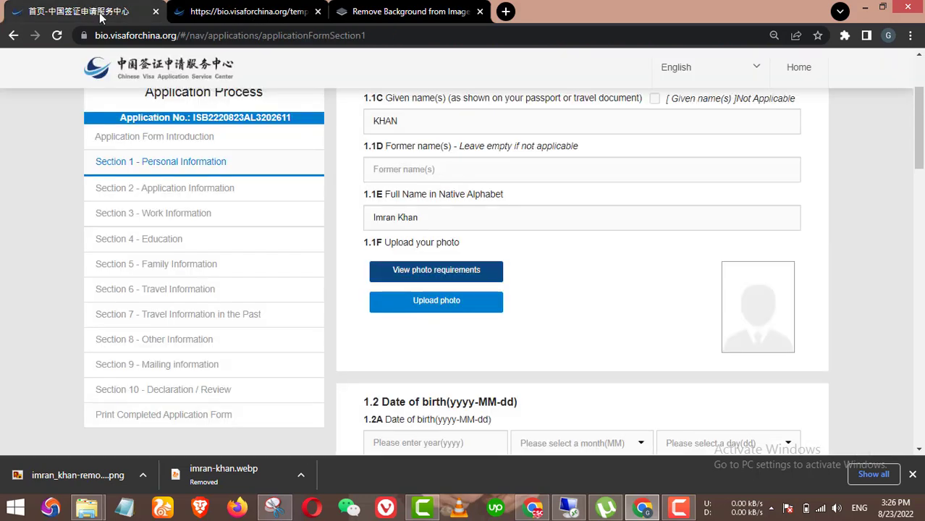
Step: Load the IK photo into the cropper, abandon that crop, and reopen the photo upload window
click(442, 302)
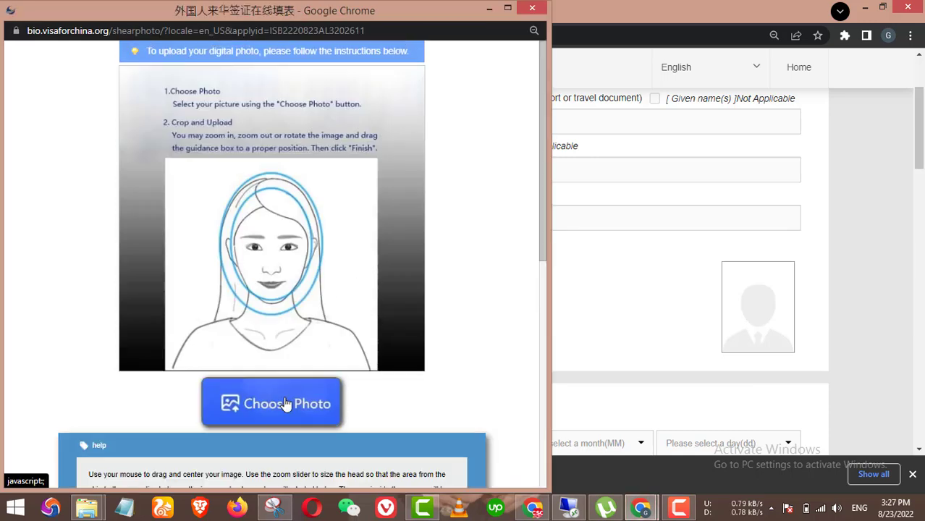
click(288, 403)
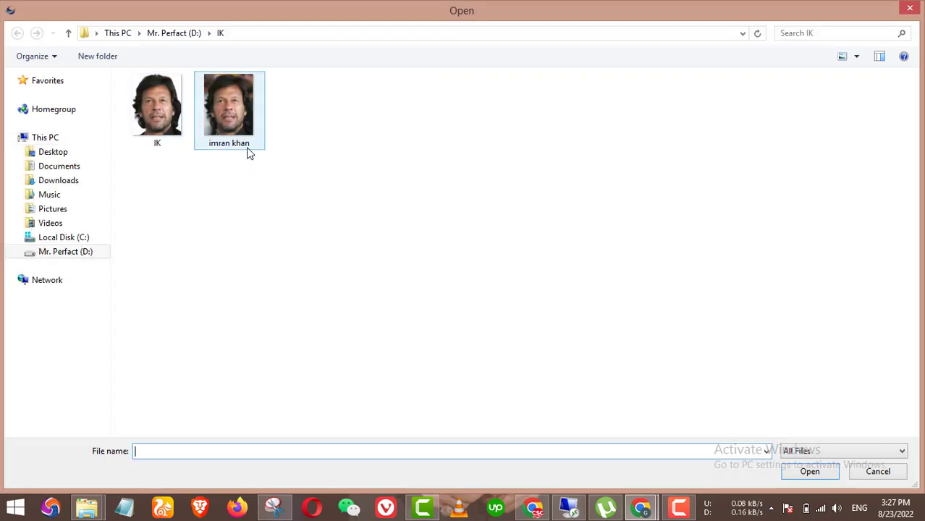
double_click(165, 110)
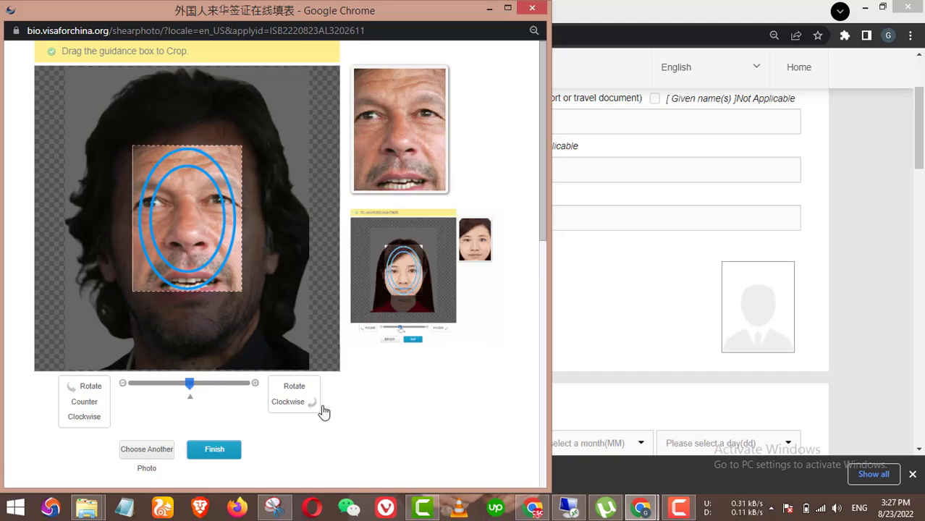
click(532, 10)
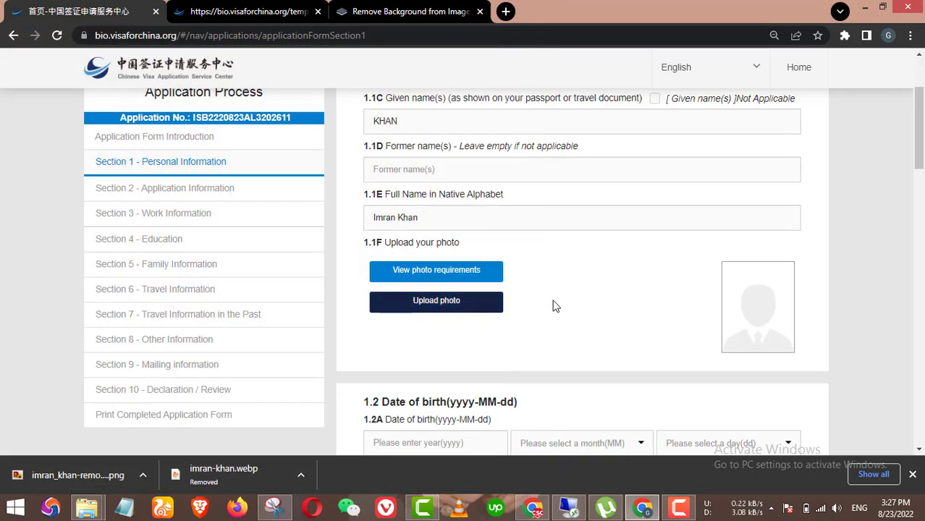
click(442, 304)
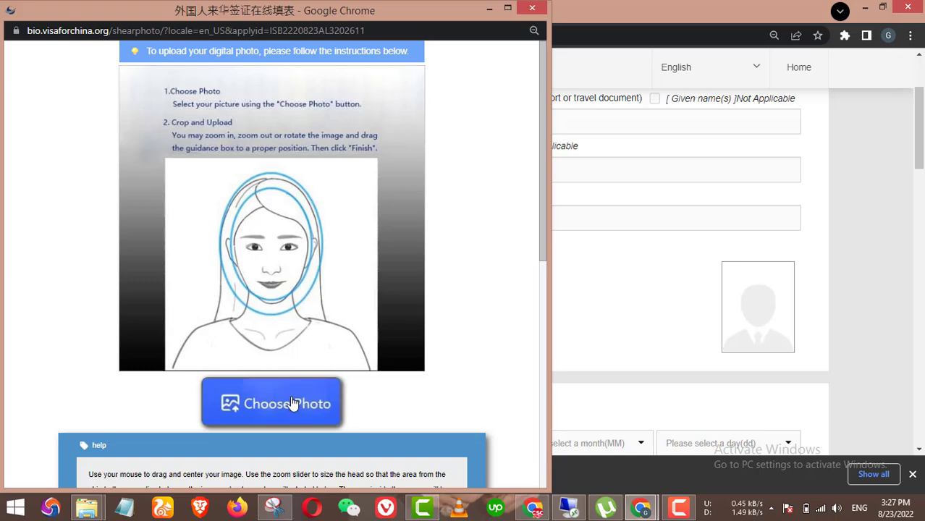
Step: From the file picker, open the IK photo in Paint using Open with
click(295, 403)
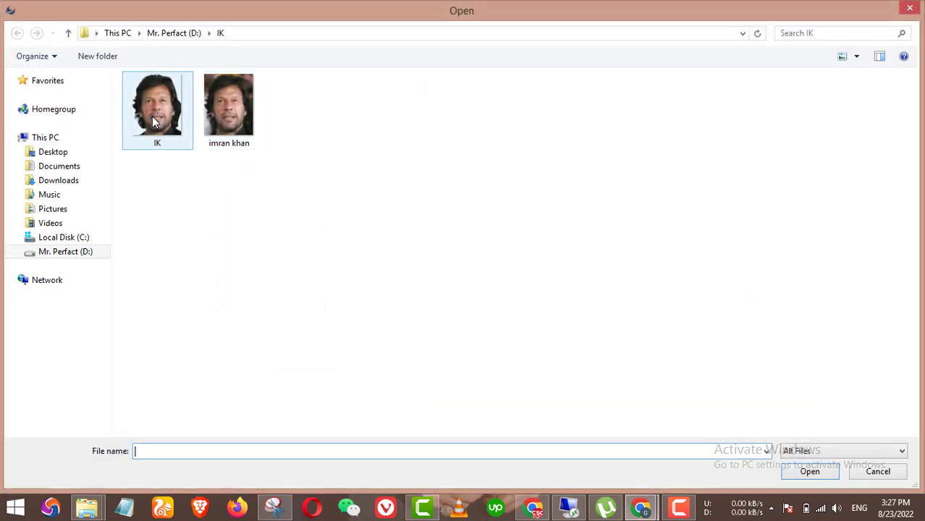
click(155, 116)
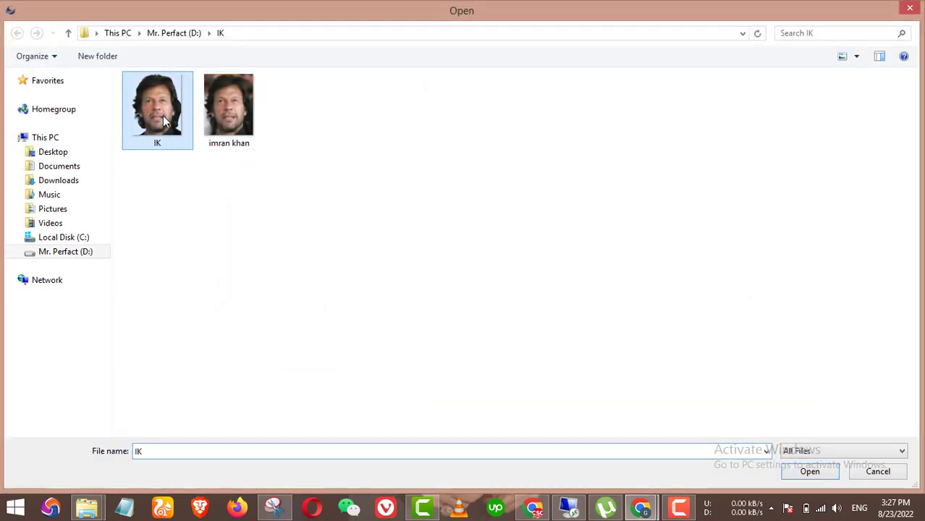
right_click(165, 116)
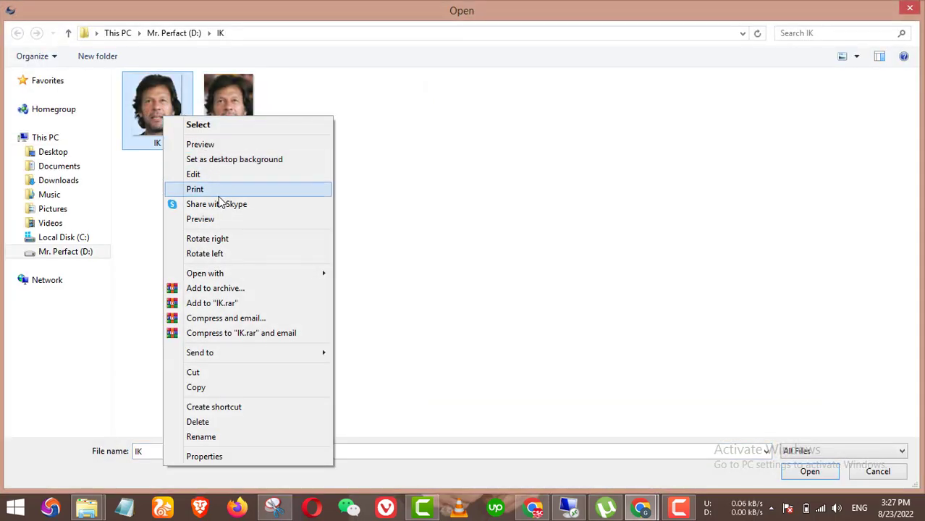
mouse_move(281, 278)
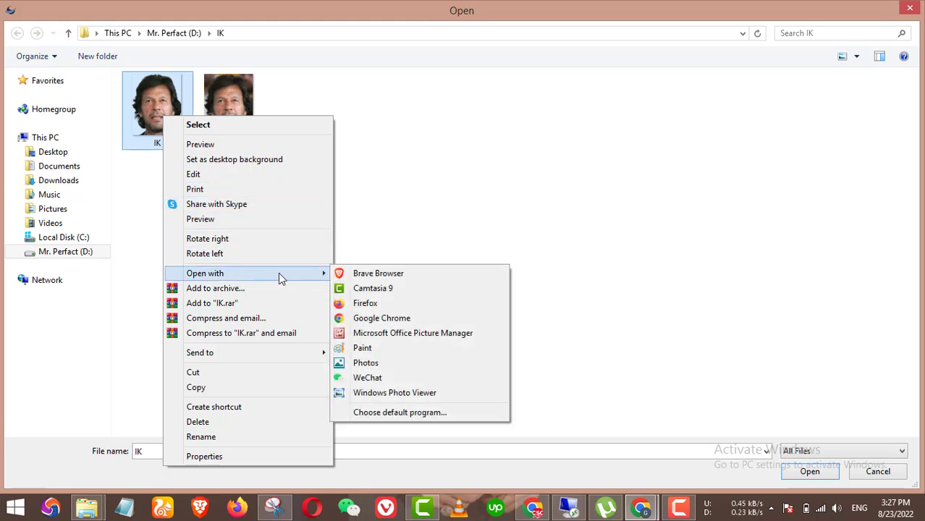
click(362, 348)
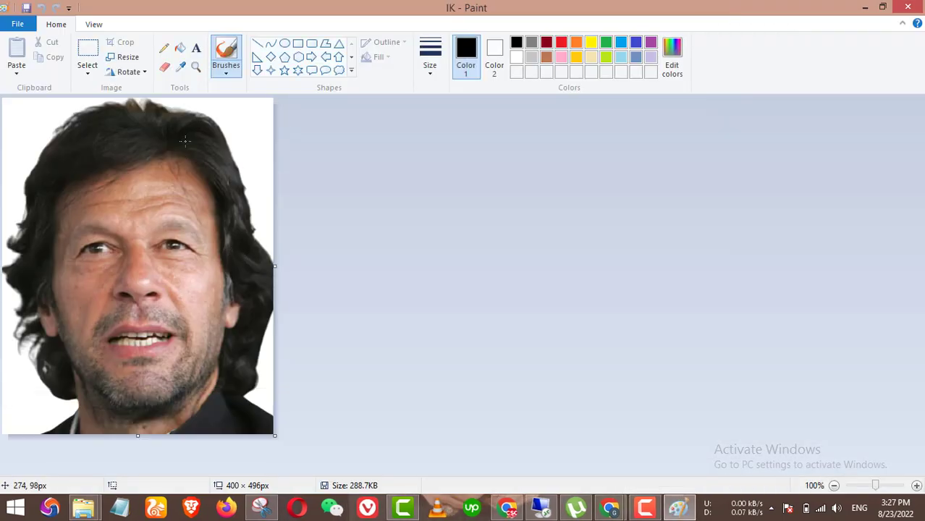
Step: Confirm in Paint's Resize dialog that the IK photo is 400 × 496 pixels, then close Paint
click(123, 58)
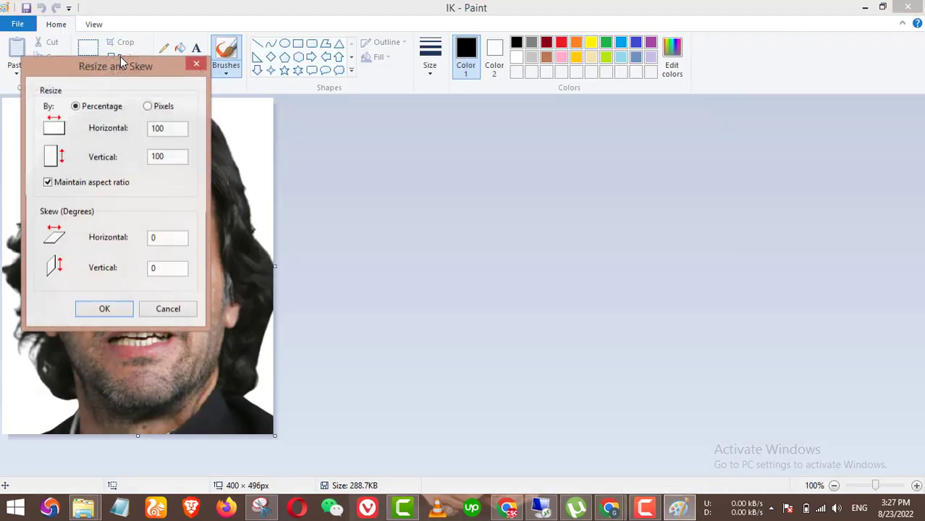
click(147, 107)
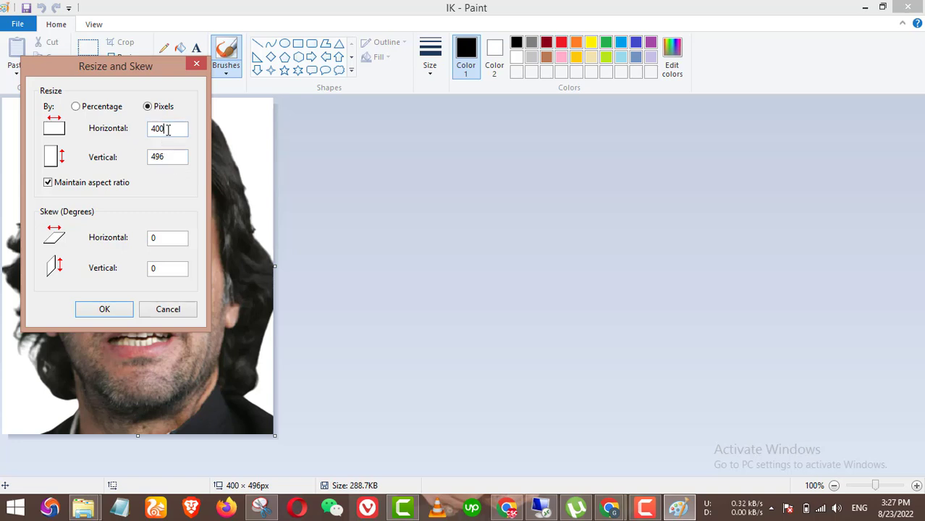
drag(167, 129, 142, 124)
click(165, 132)
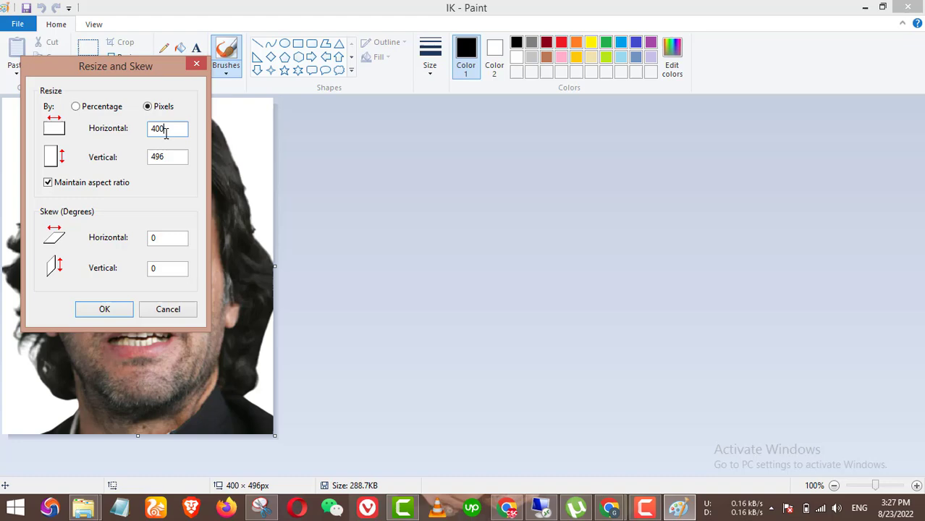
click(102, 310)
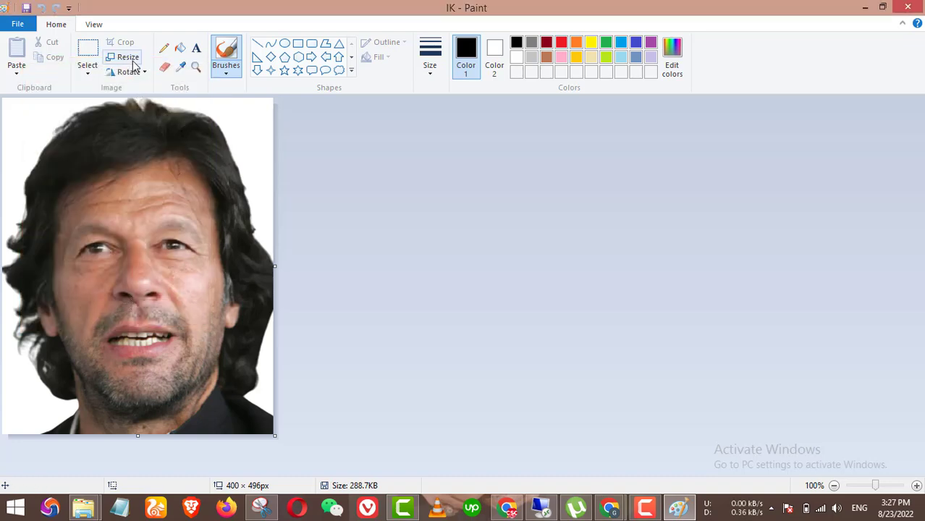
click(131, 58)
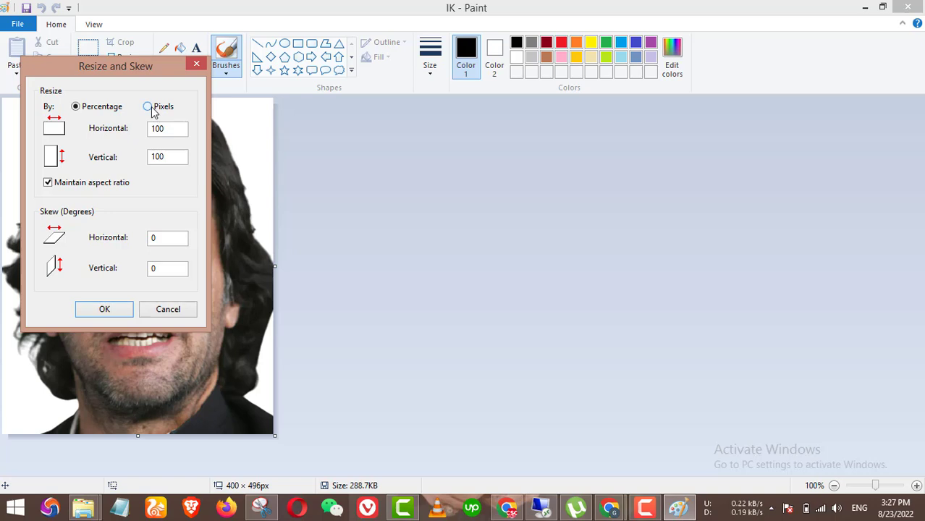
click(150, 107)
click(110, 310)
click(908, 7)
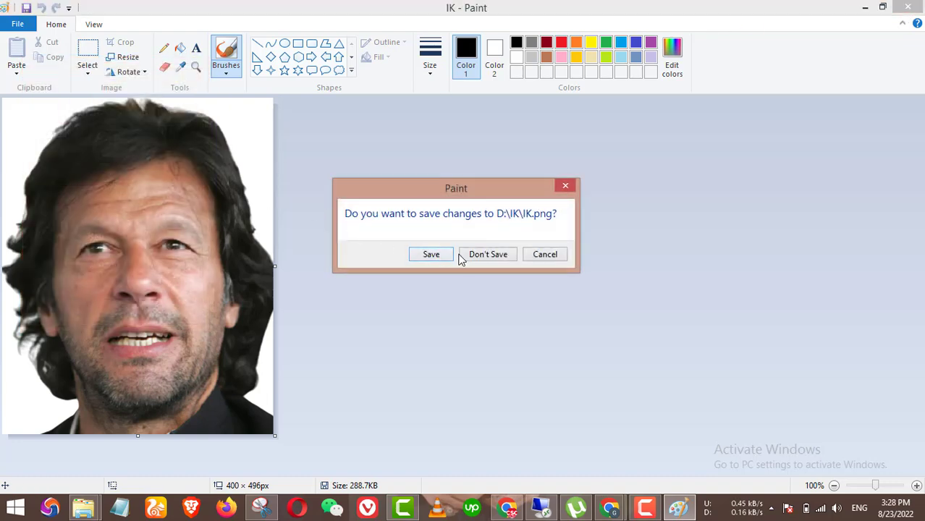
Step: Discard Paint changes, crop the IK photo zoomed out to fit the whole head, and finish uploading
click(483, 255)
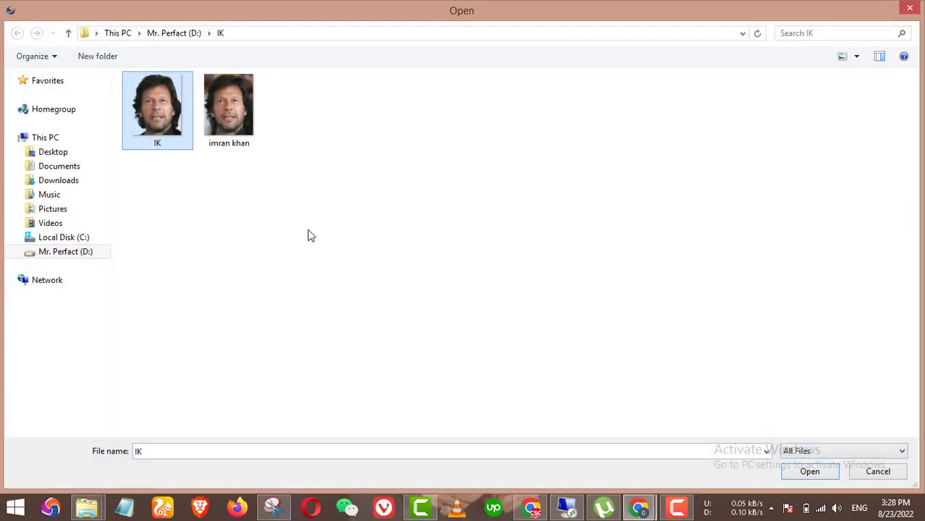
click(160, 141)
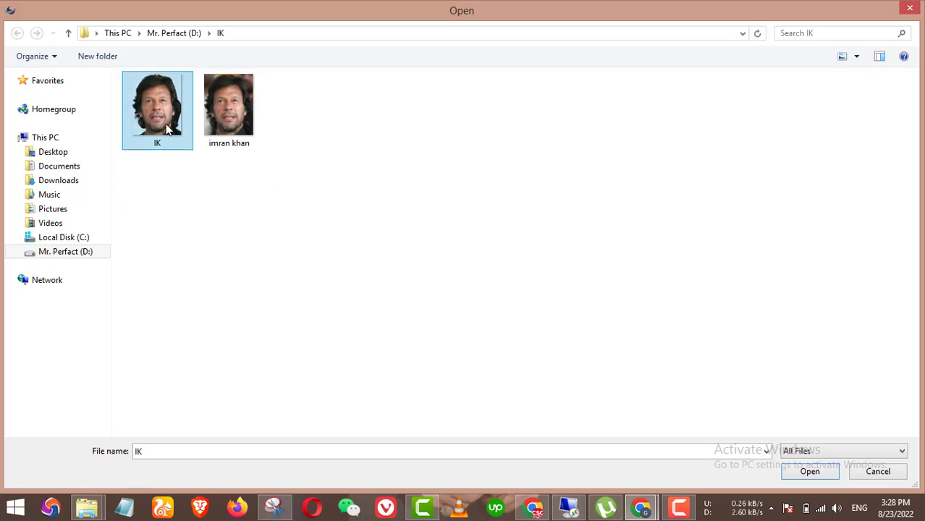
double_click(158, 119)
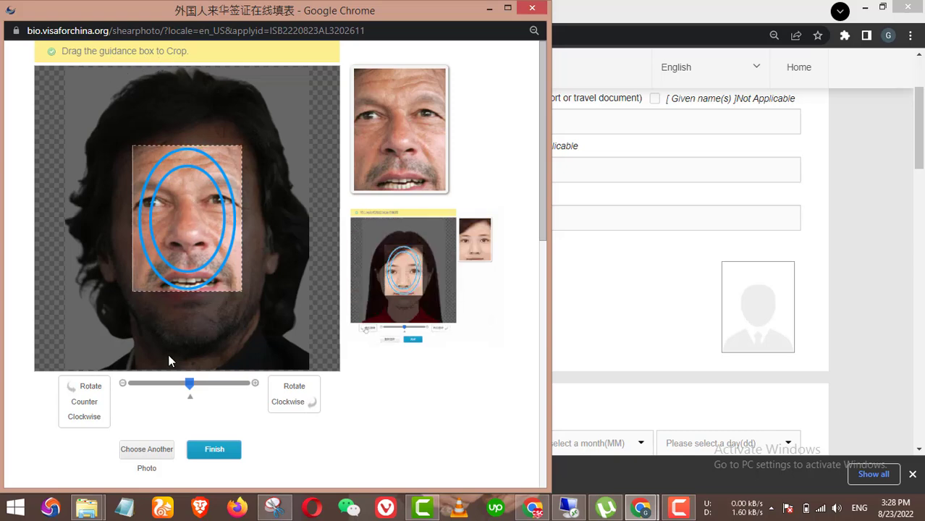
drag(192, 388, 156, 383)
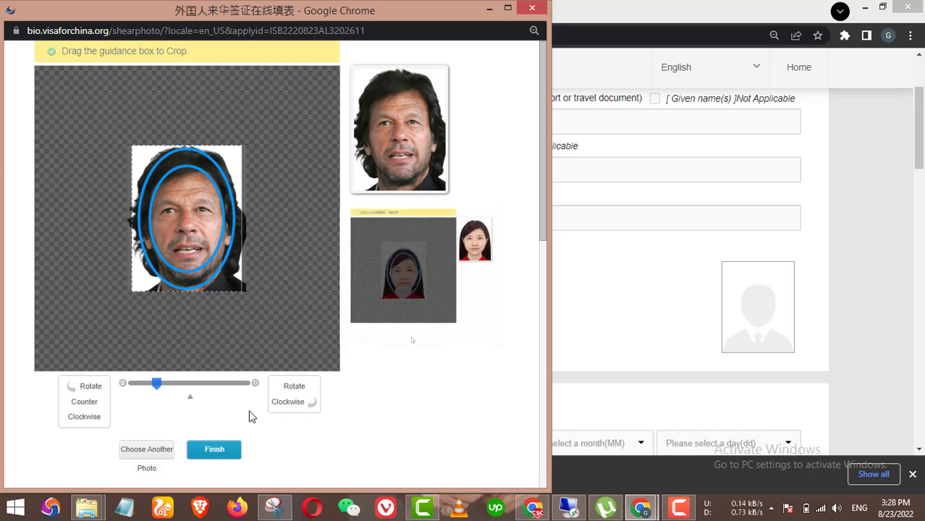
click(215, 450)
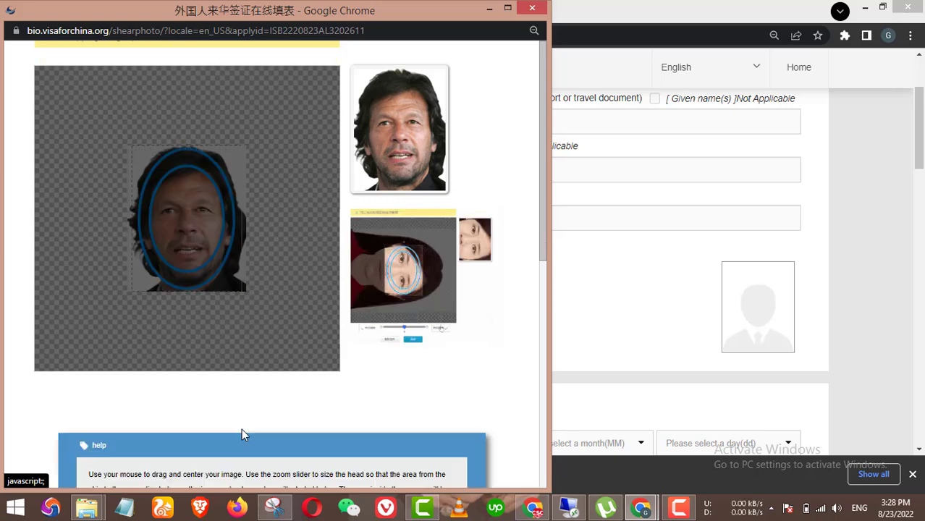
scroll(346, 366, down, 3)
scroll(347, 362, up, 3)
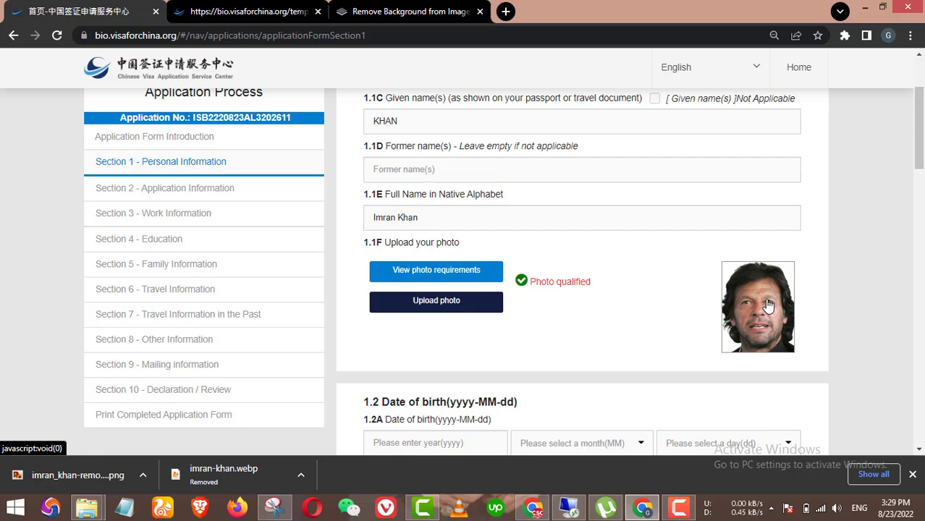
Step: Return to remove.bg and upload the other portrait photo for background removal
click(255, 11)
click(406, 10)
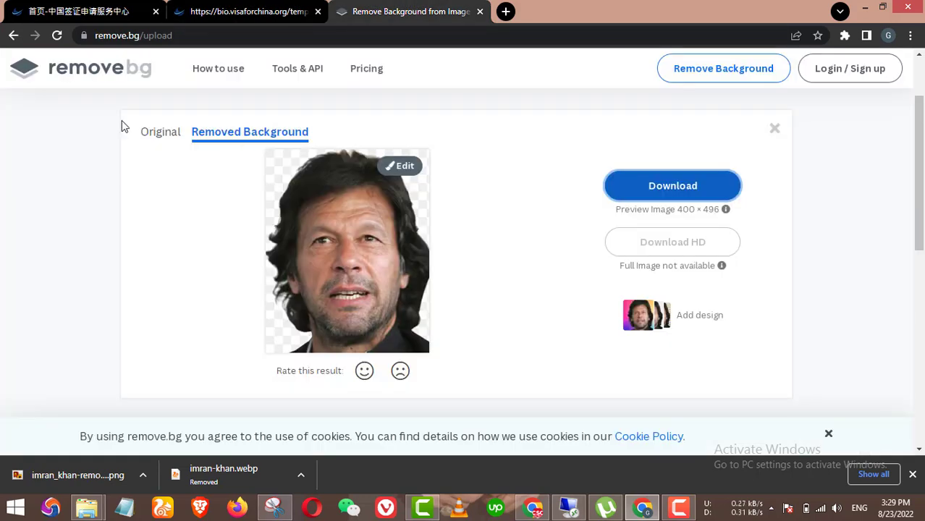
click(13, 35)
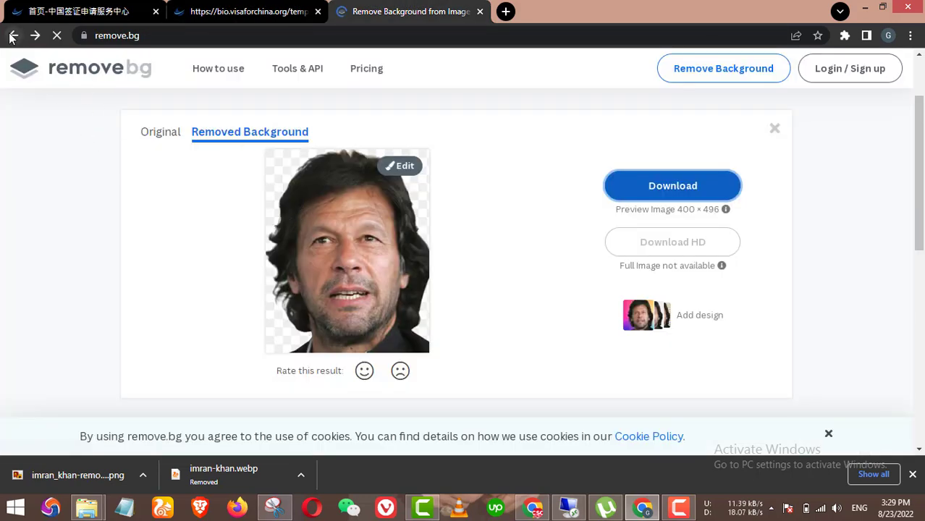
click(14, 36)
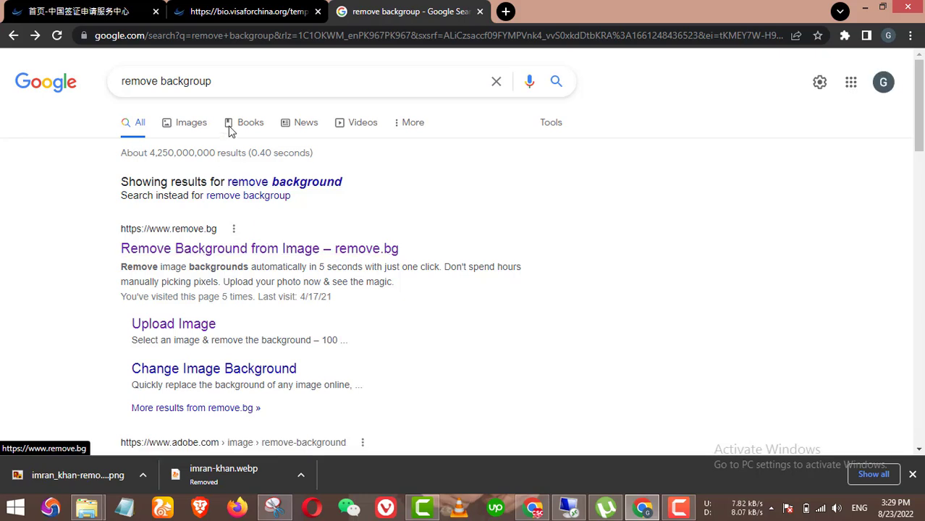
click(233, 248)
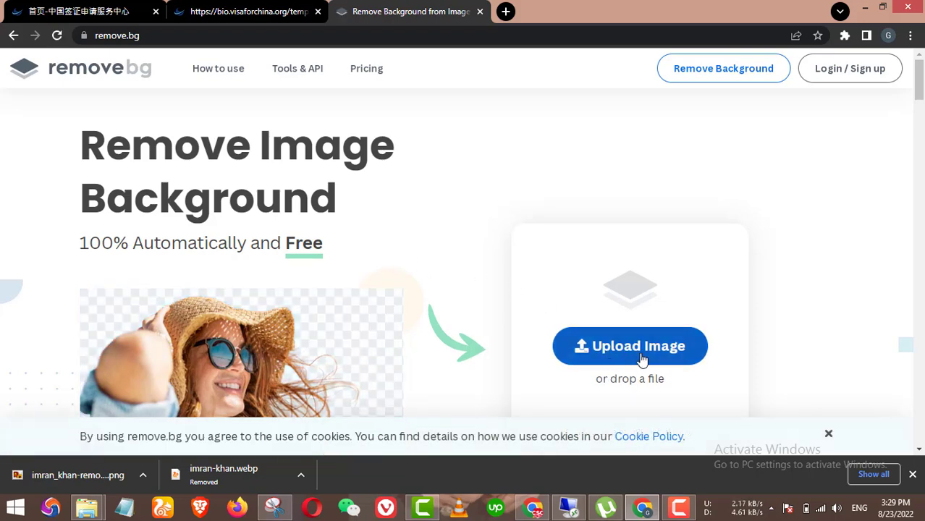
click(640, 357)
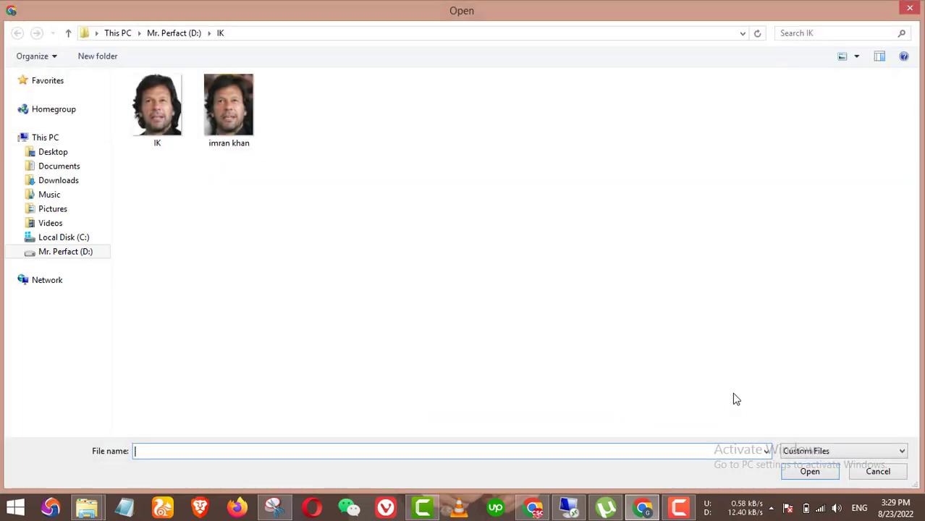
double_click(232, 116)
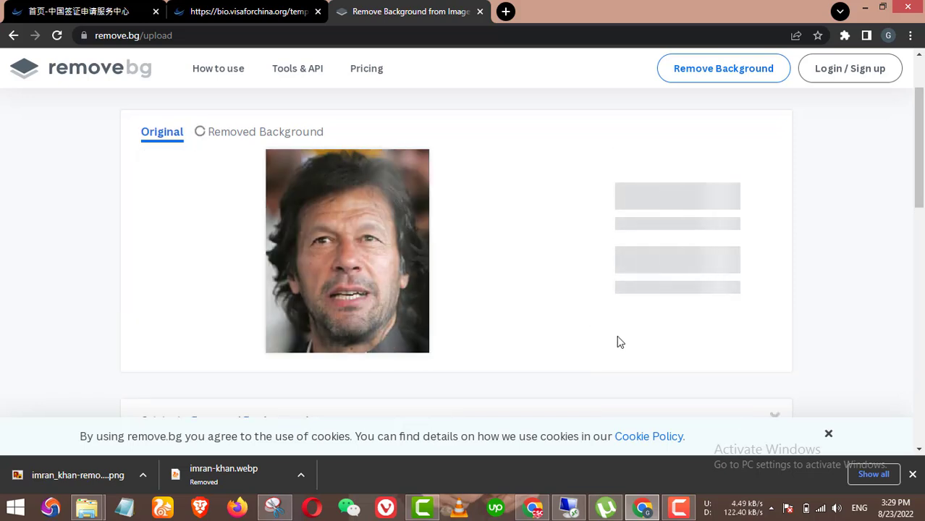
Step: Download the background-removed 400 × 496 PNG, check it, and return to the photo requirements page
scroll(615, 341, down, 1)
scroll(719, 322, down, 1)
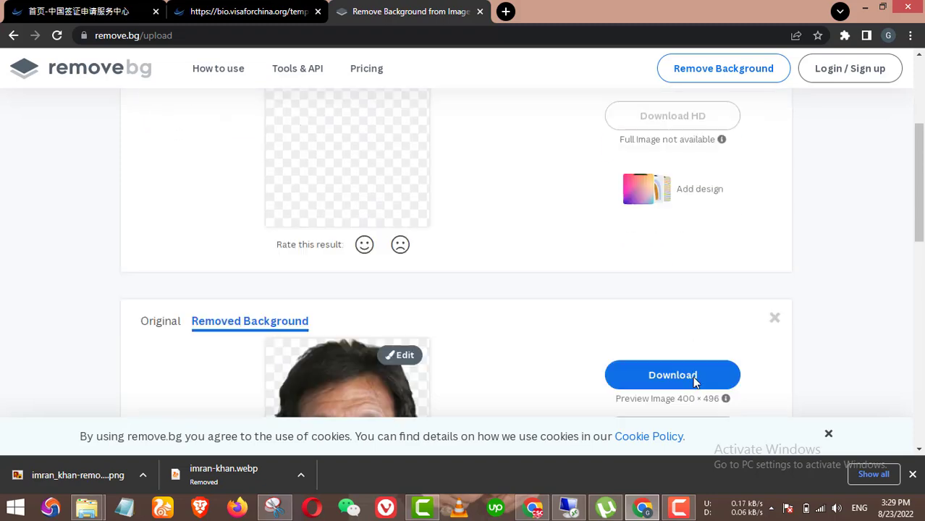
click(672, 305)
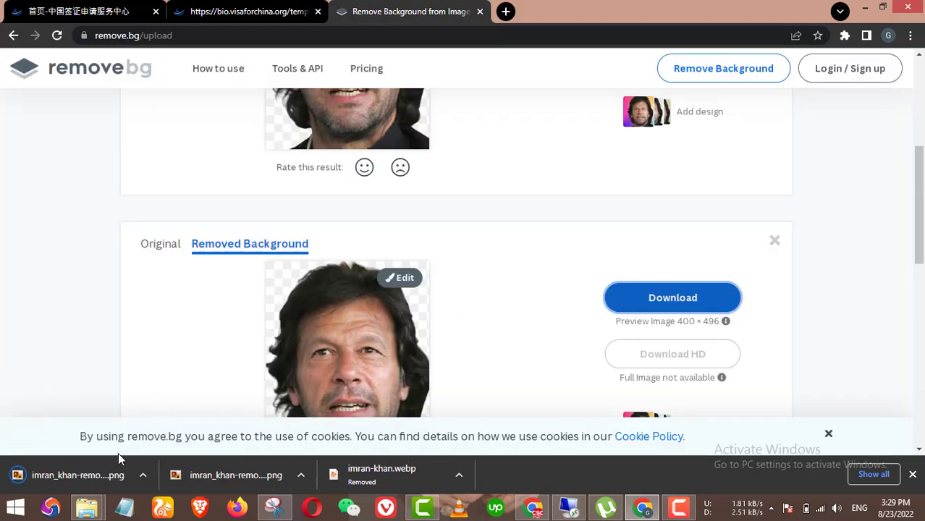
click(102, 474)
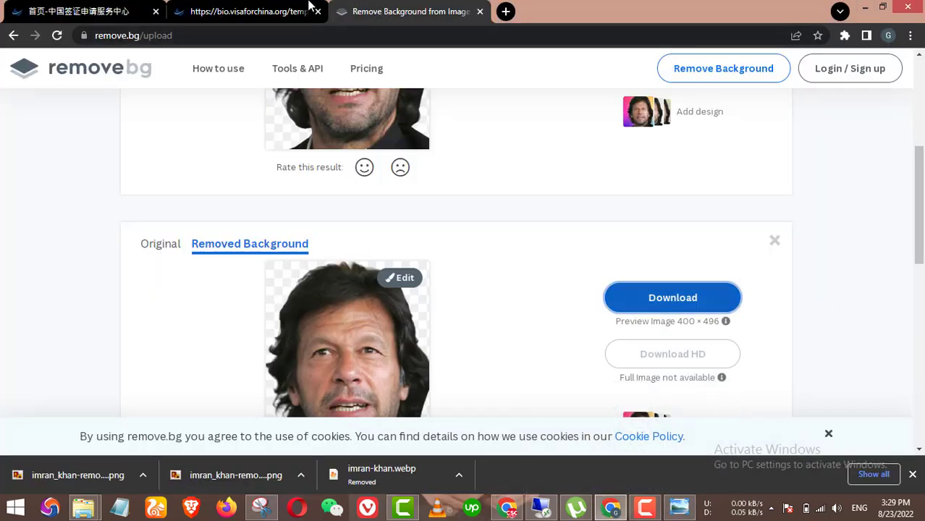
click(246, 11)
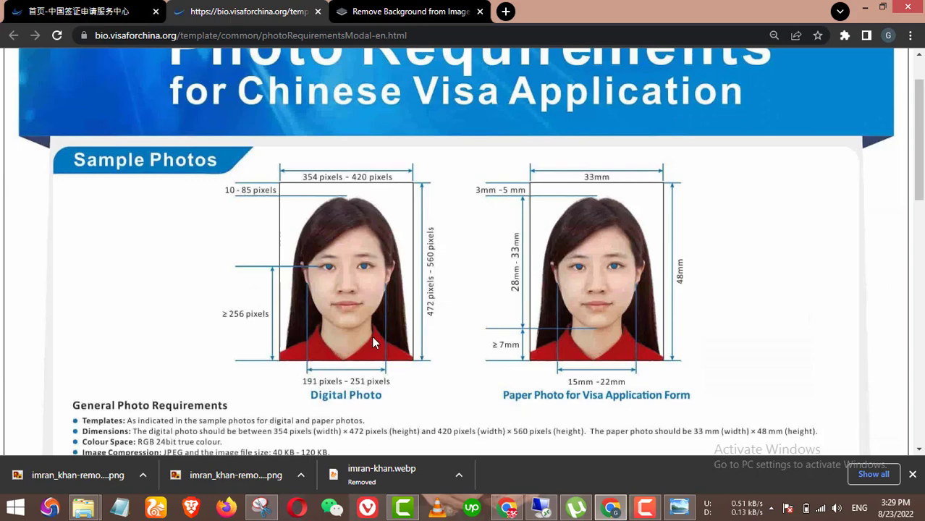
Step: Switch back to the visa application form tab showing Section 1
scroll(399, 329, down, 2)
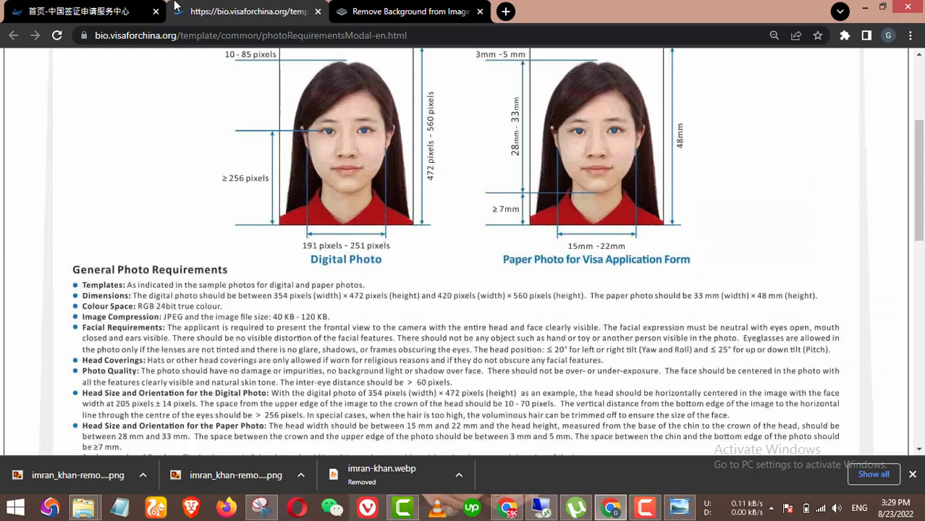
click(80, 11)
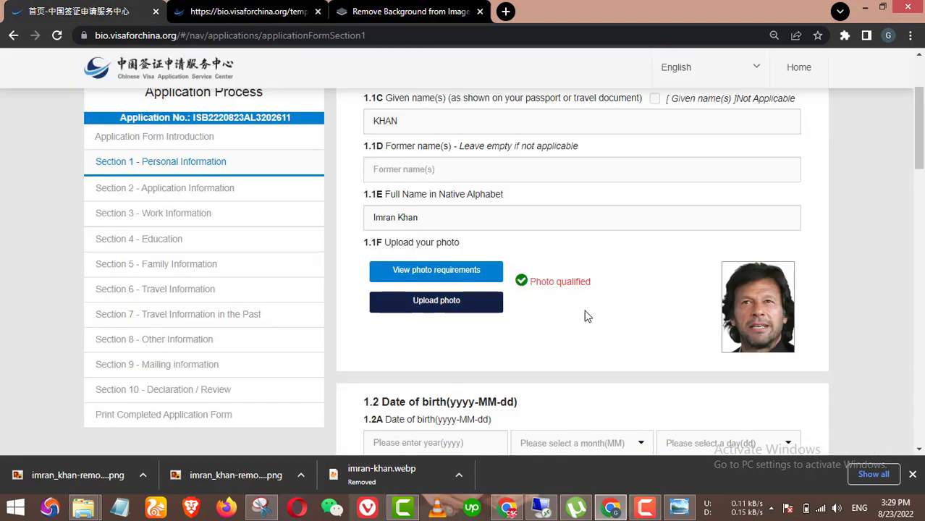
Step: Confirm in the IK photo's file properties that it is 288 KB, leaving the uploaded photo unchanged
click(437, 303)
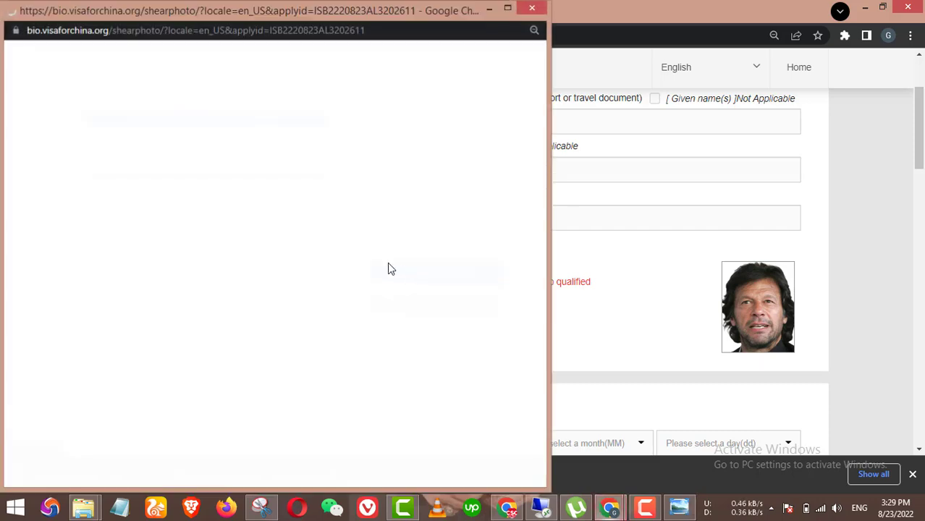
click(269, 227)
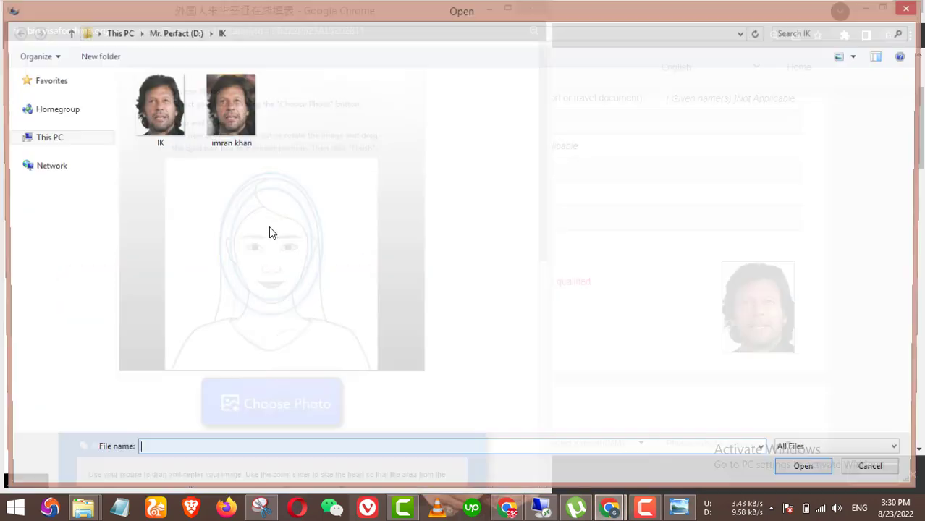
right_click(179, 123)
click(226, 463)
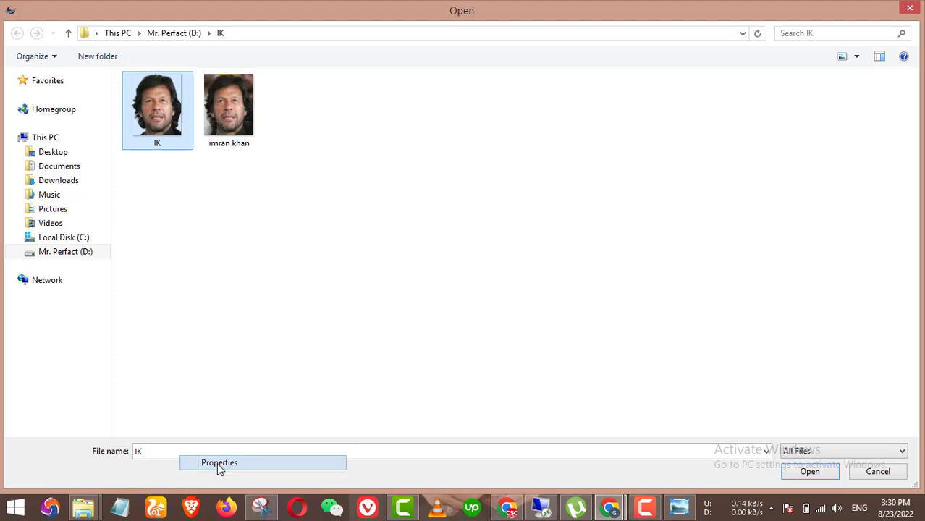
drag(245, 271, 279, 271)
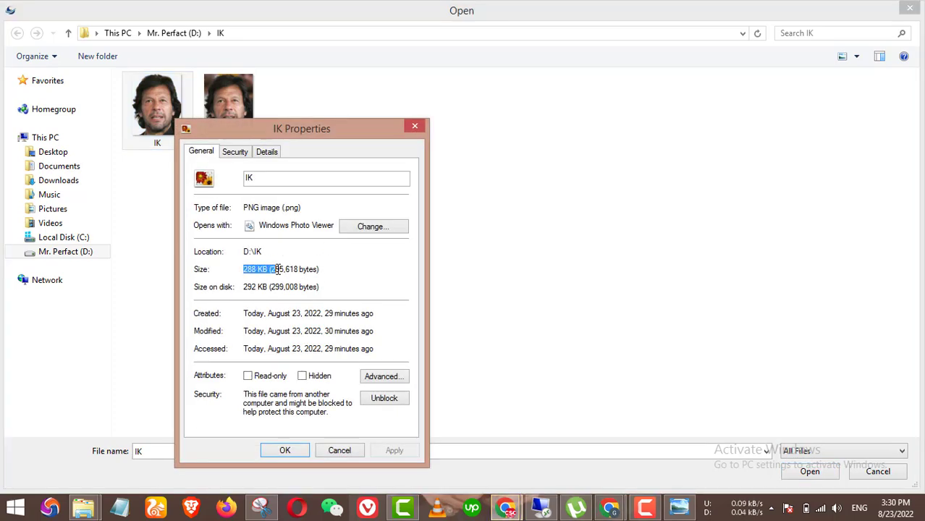
click(415, 126)
key(Escape)
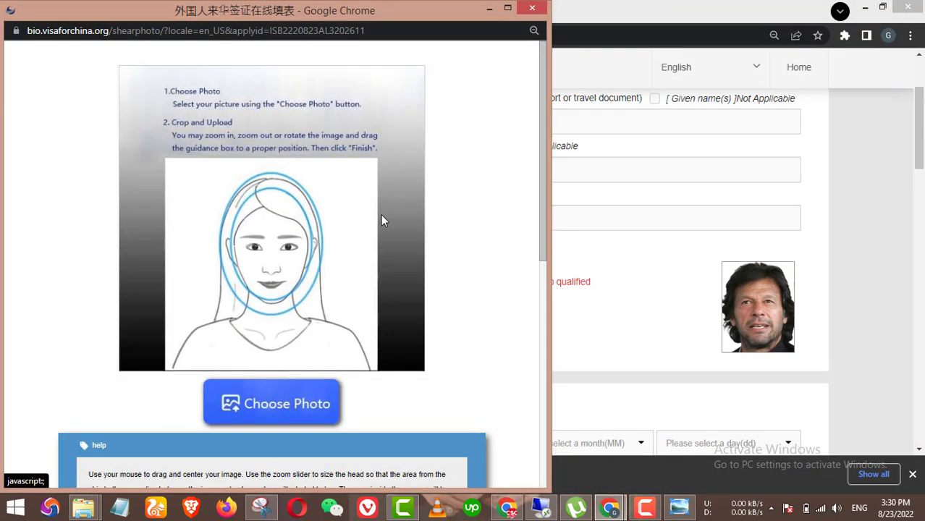
click(540, 10)
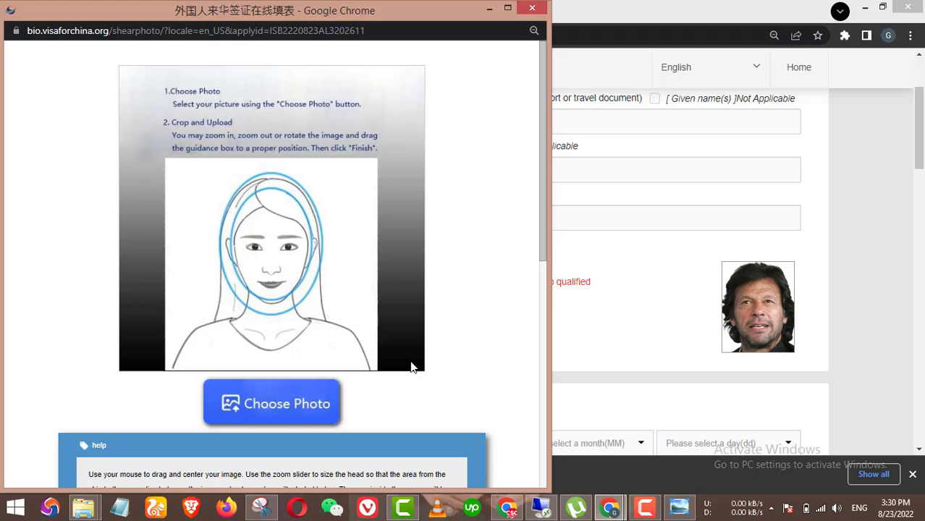
scroll(450, 314, down, 3)
scroll(450, 314, up, 2)
click(532, 8)
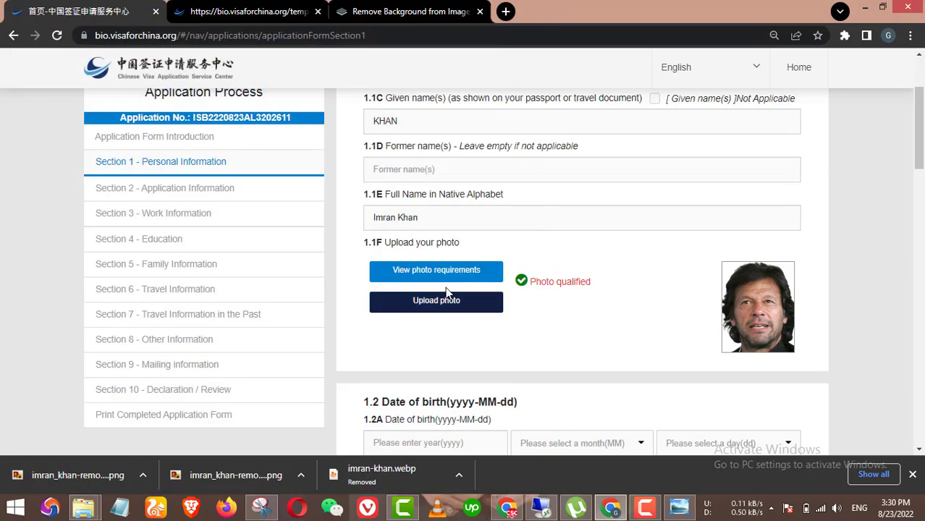
click(436, 268)
scroll(326, 320, down, 2)
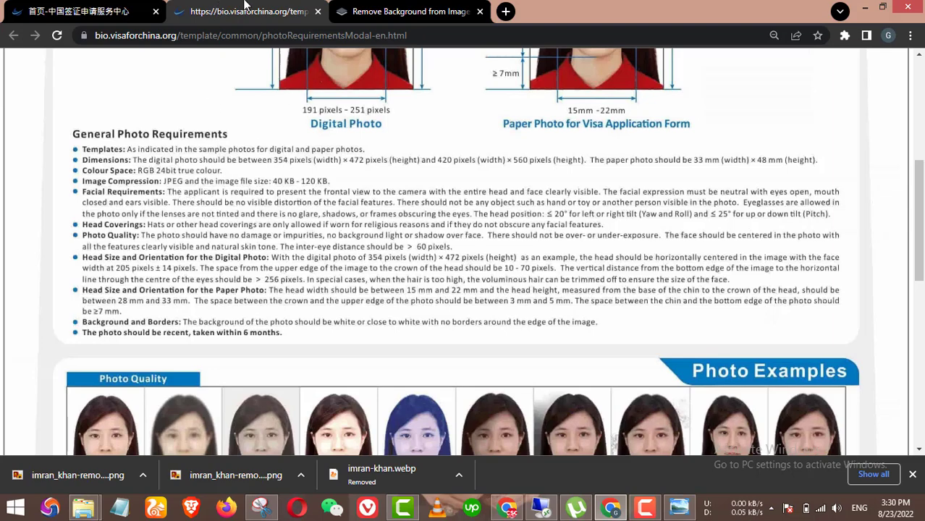
click(116, 11)
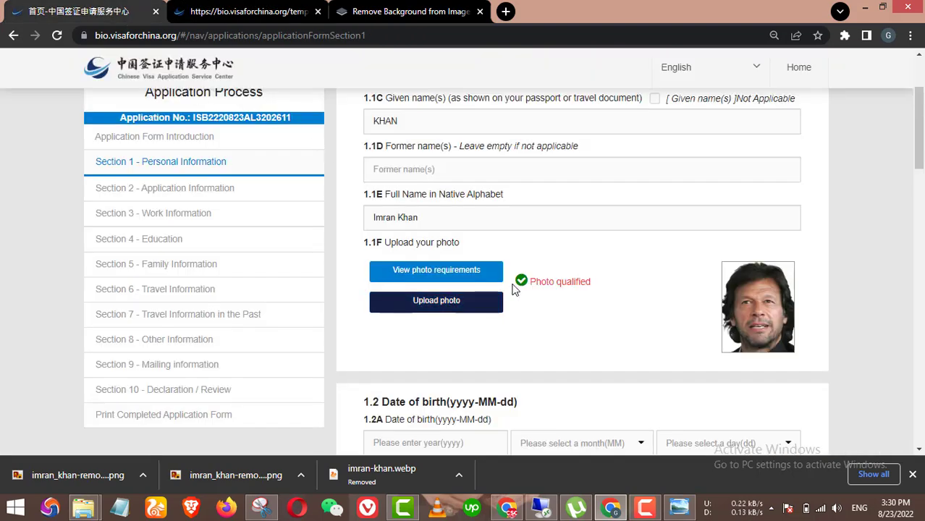
scroll(518, 294, down, 2)
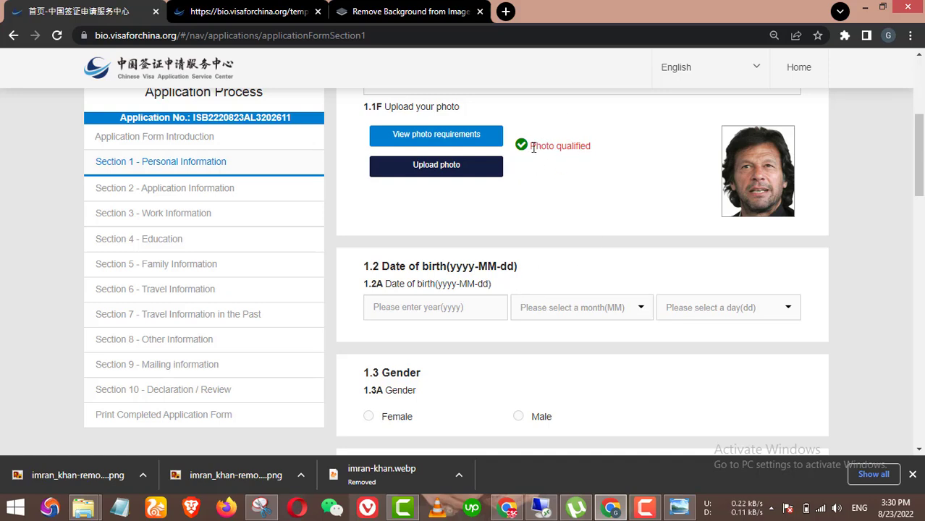
drag(534, 147, 584, 147)
click(620, 149)
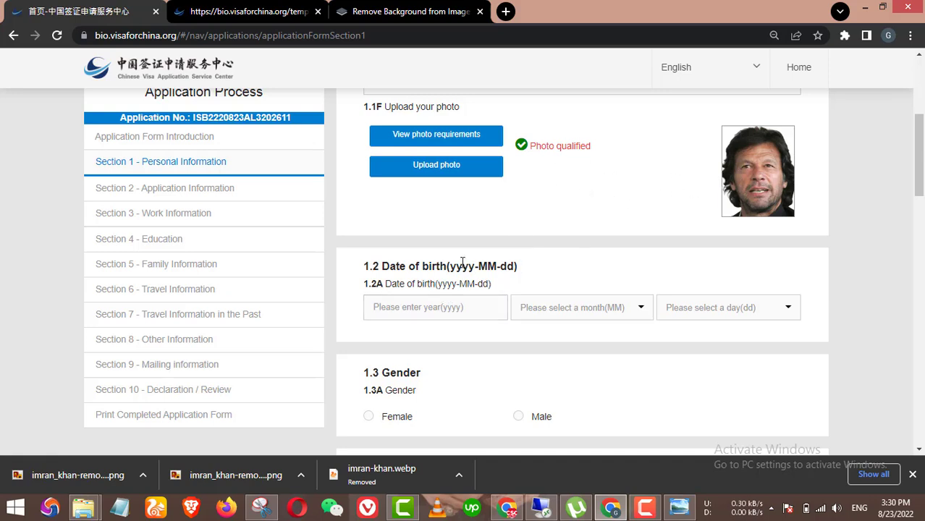
Step: Enter year 1992, month 04 and day 01 as the date of birth
click(440, 309)
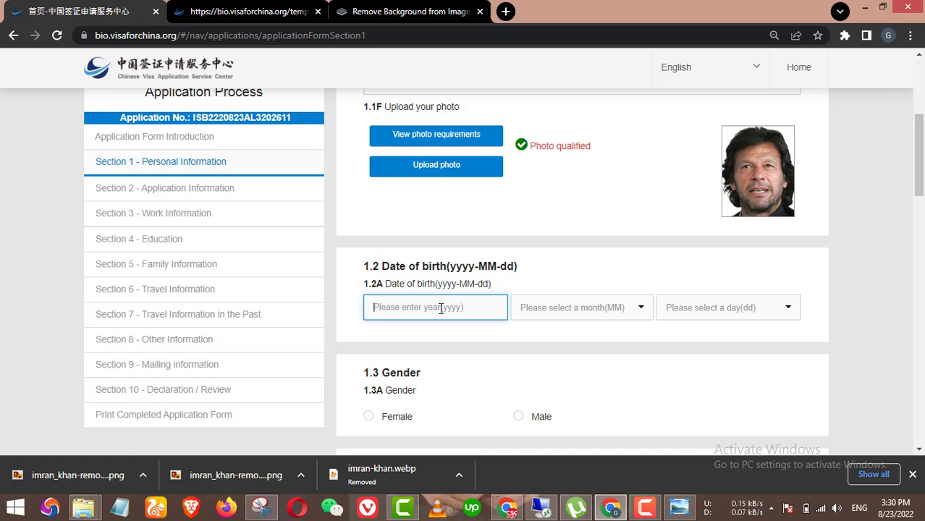
text(1992)
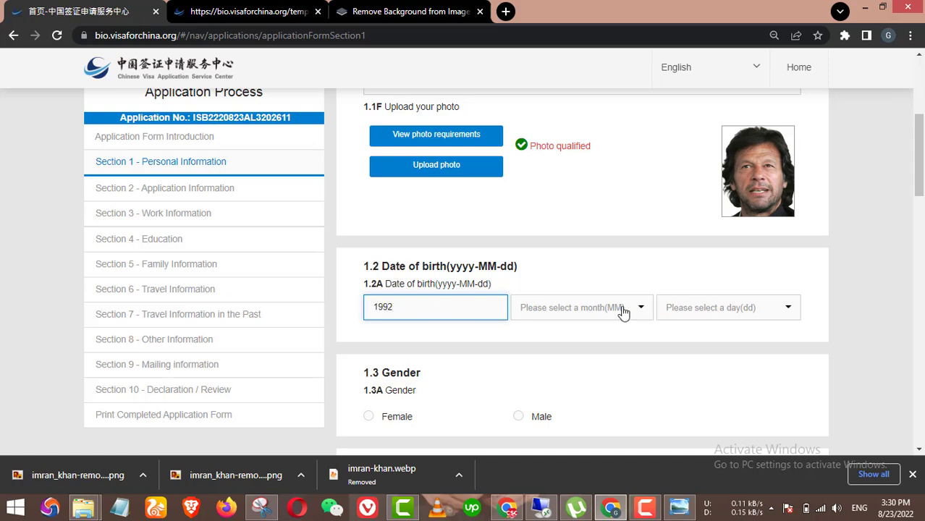
click(620, 310)
click(554, 370)
click(731, 311)
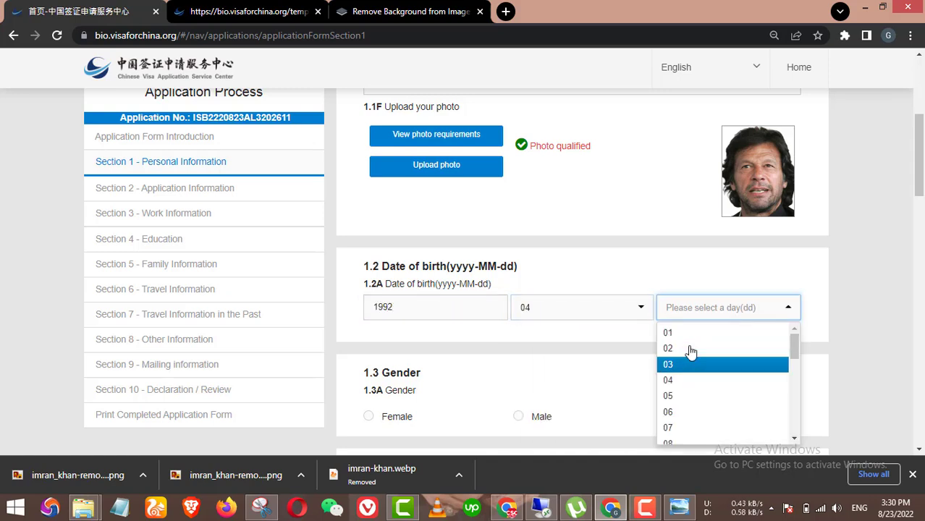
click(670, 333)
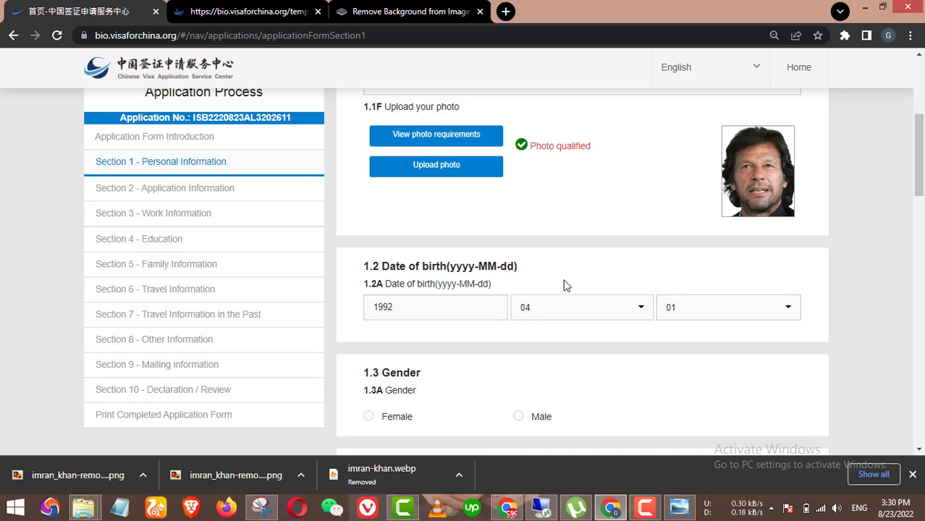
scroll(576, 300, down, 1)
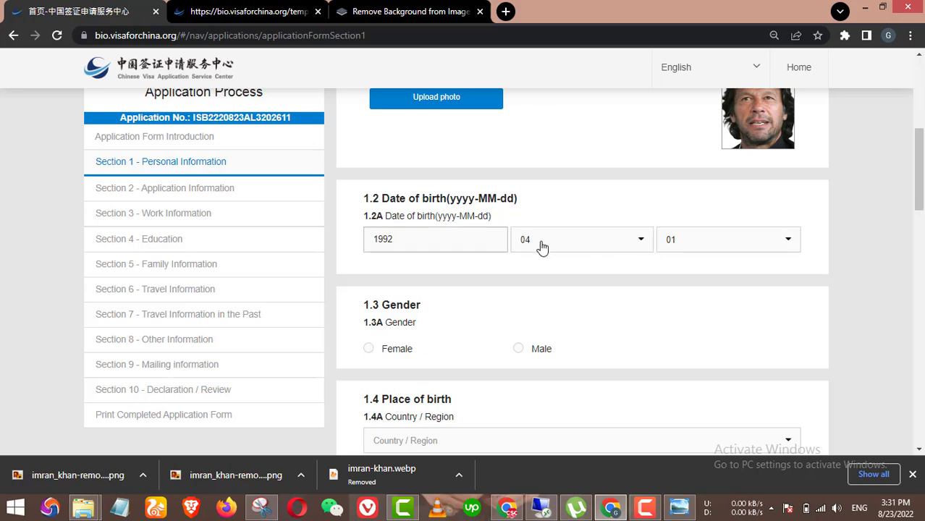
scroll(650, 287, down, 1)
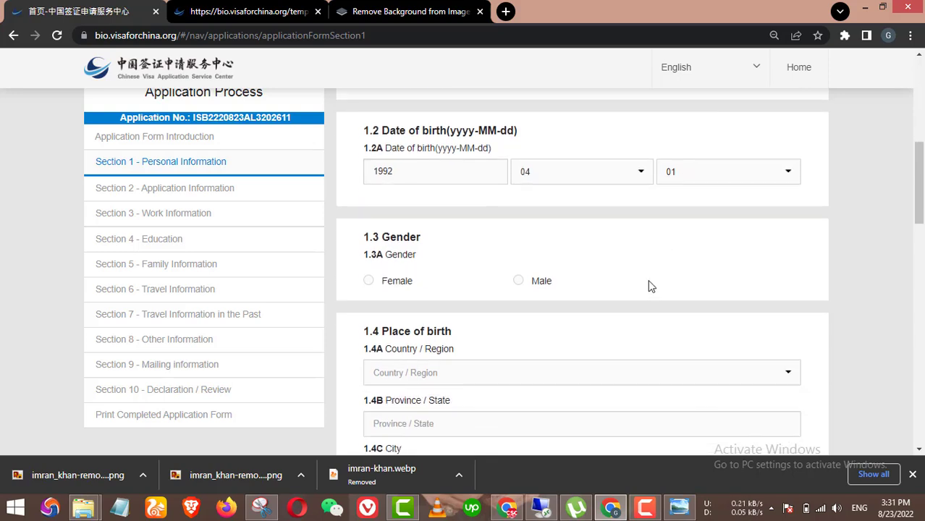
scroll(572, 239, down, 2)
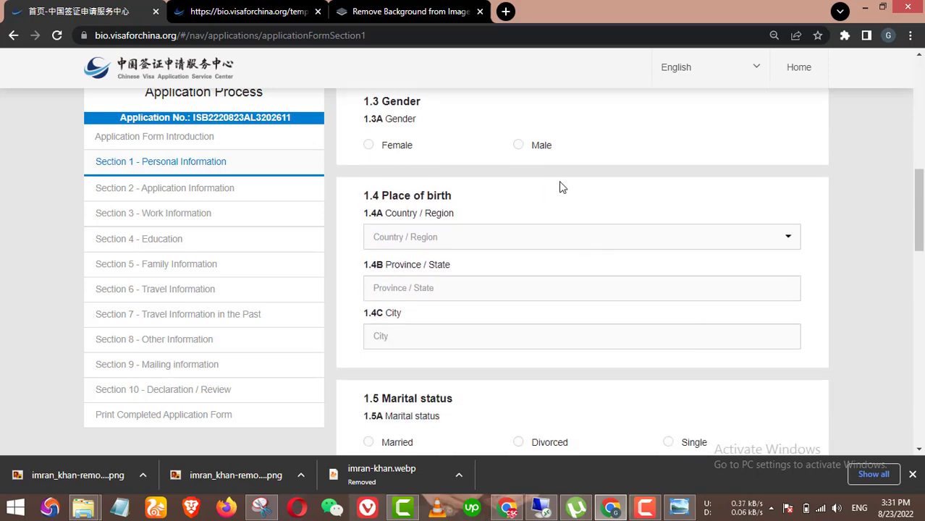
Step: Set the birth country to Pakistan and the birth province to punjab
click(472, 246)
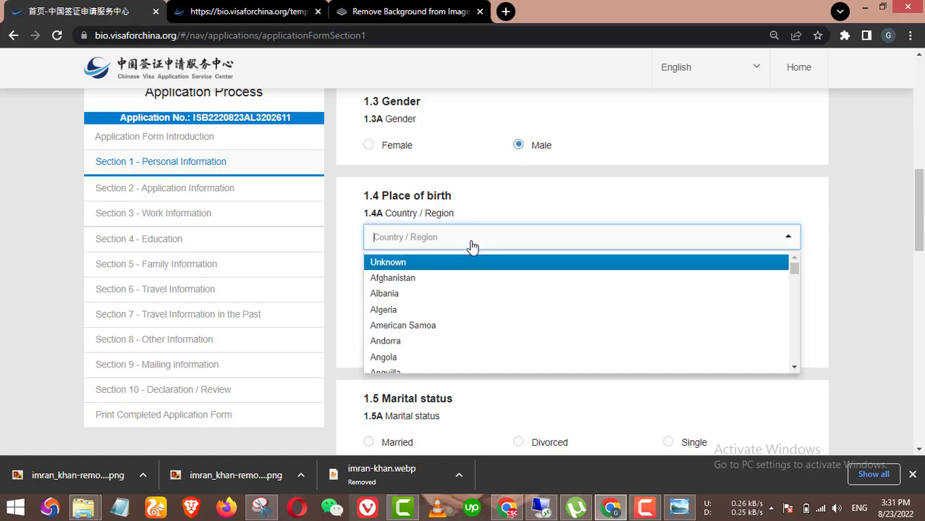
text(paki)
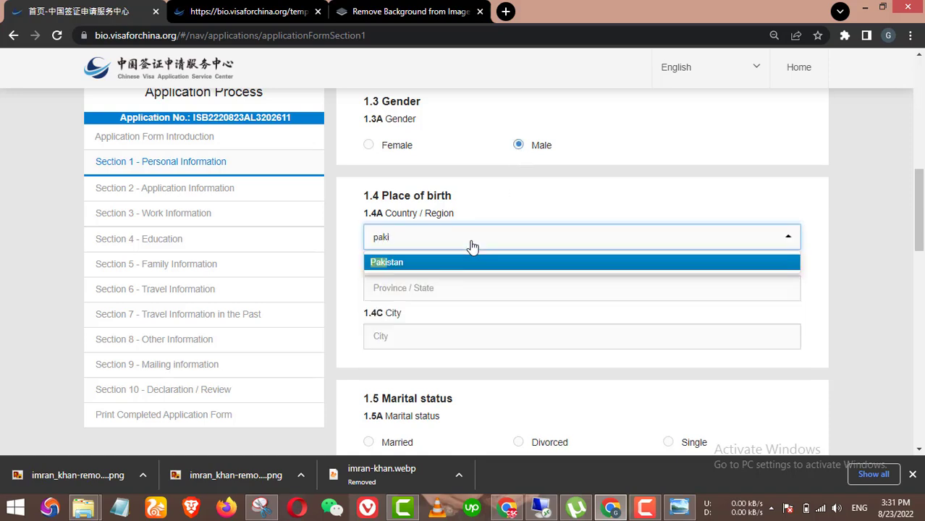
click(461, 264)
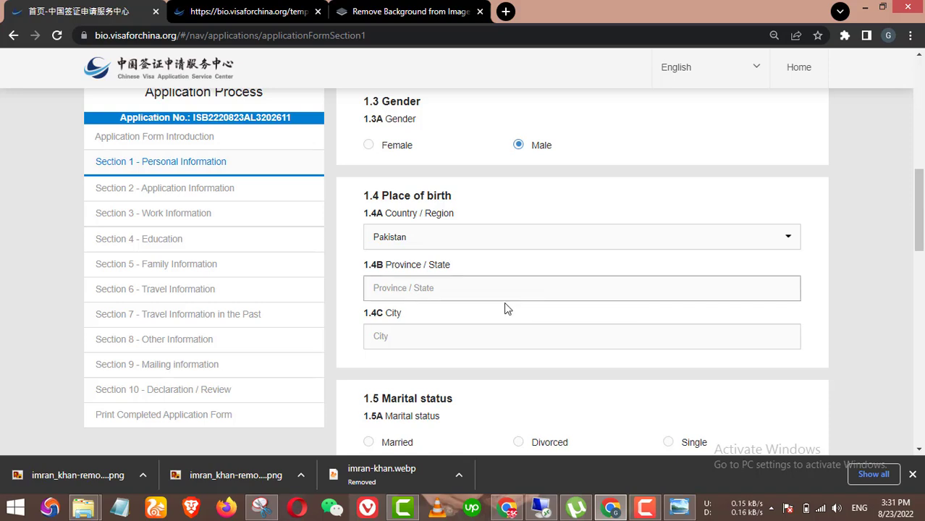
click(473, 290)
text(p)
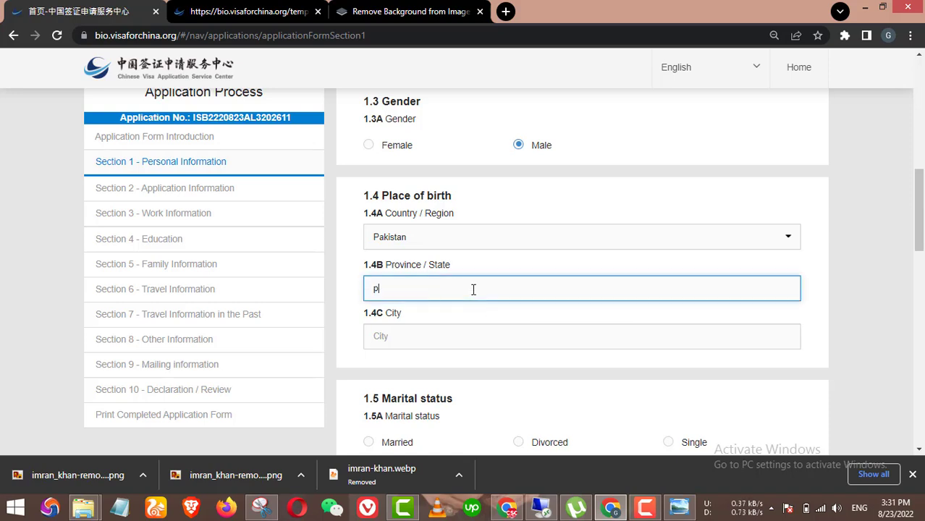
key(BackSpace)
key(BackSpace)
scroll(478, 328, down, 1)
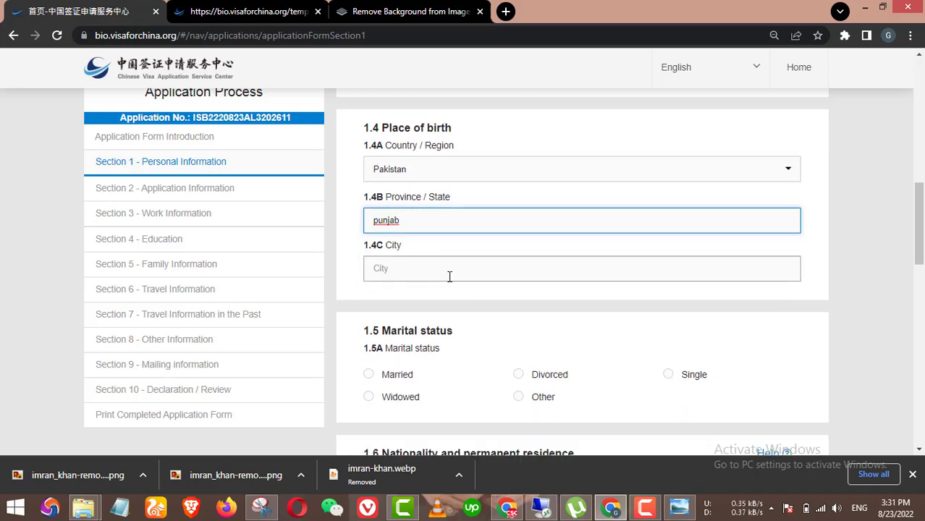
Step: Enter Layyah as the city of birth and mark marital status Single
click(451, 276)
text(L)
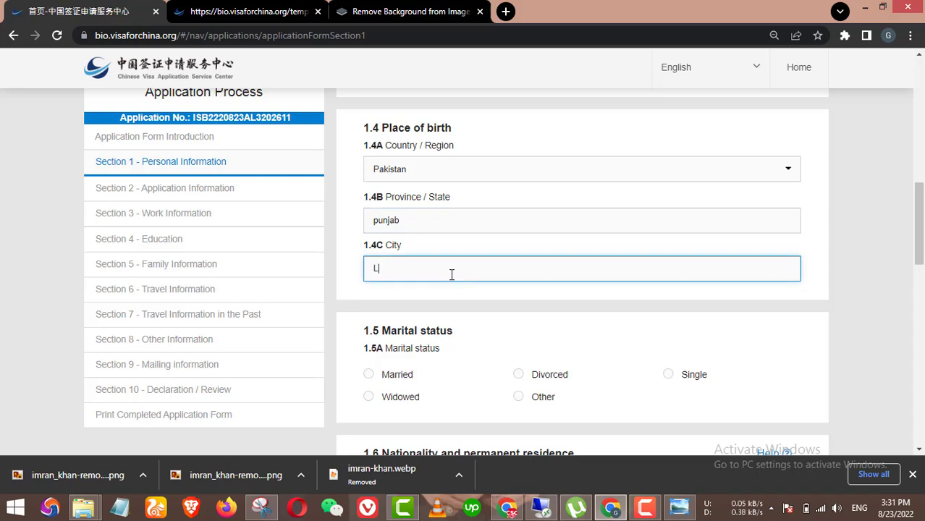
text(syy)
key(Left)
key(Left)
key(Left)
key(Left)
key(BackSpace)
text(a)
scroll(467, 255, down, 1)
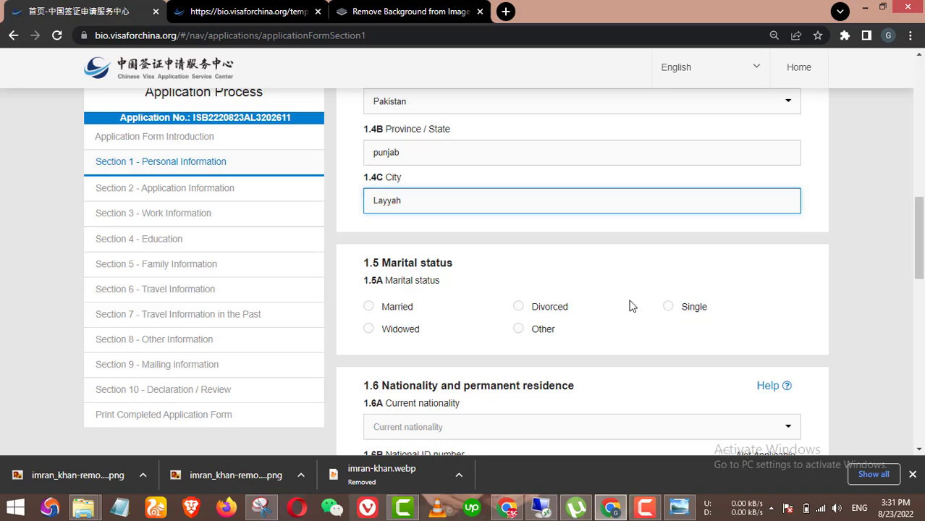
click(668, 307)
scroll(659, 304, down, 1)
Step: Set current nationality to Pakistan and enter the national ID number
scroll(731, 269, down, 1)
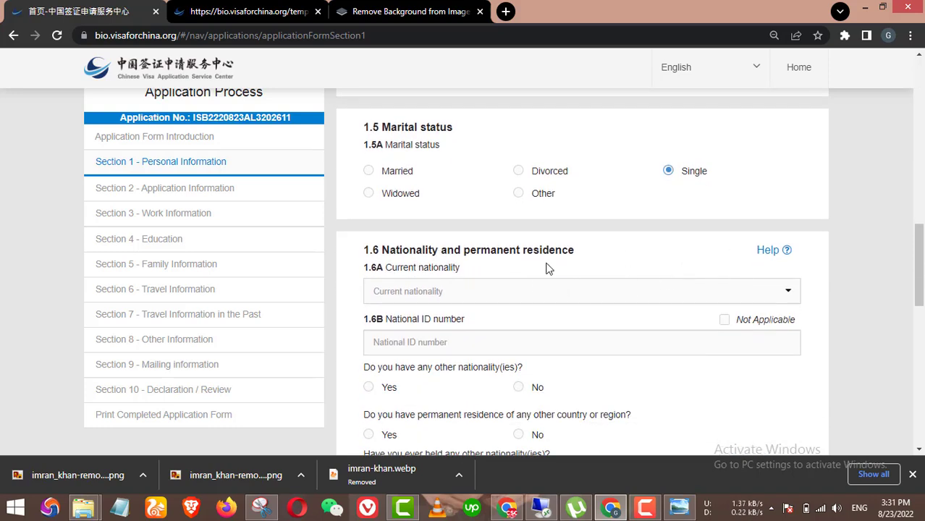
click(438, 291)
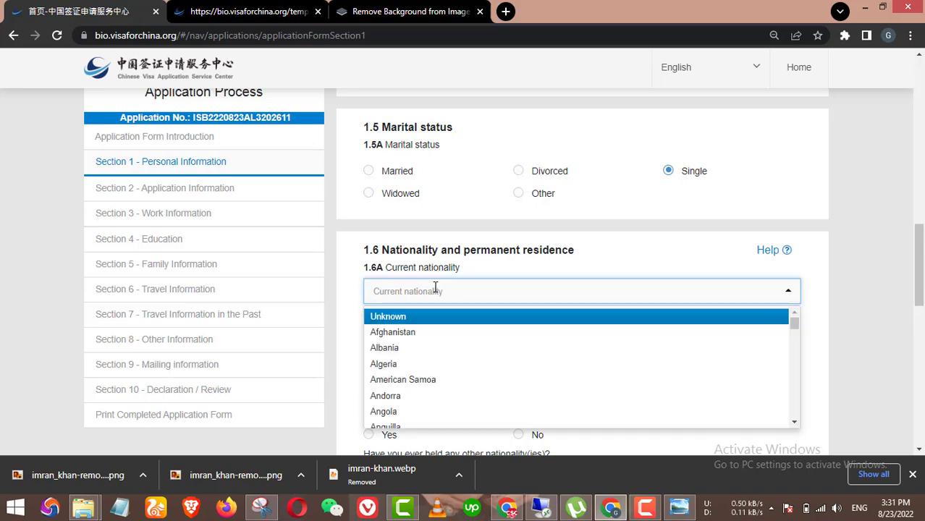
text(paki)
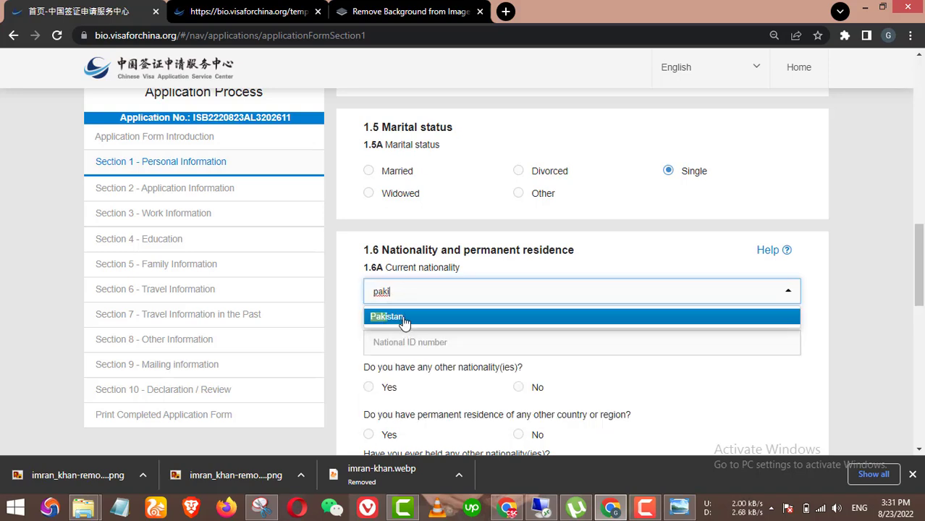
click(405, 319)
click(446, 341)
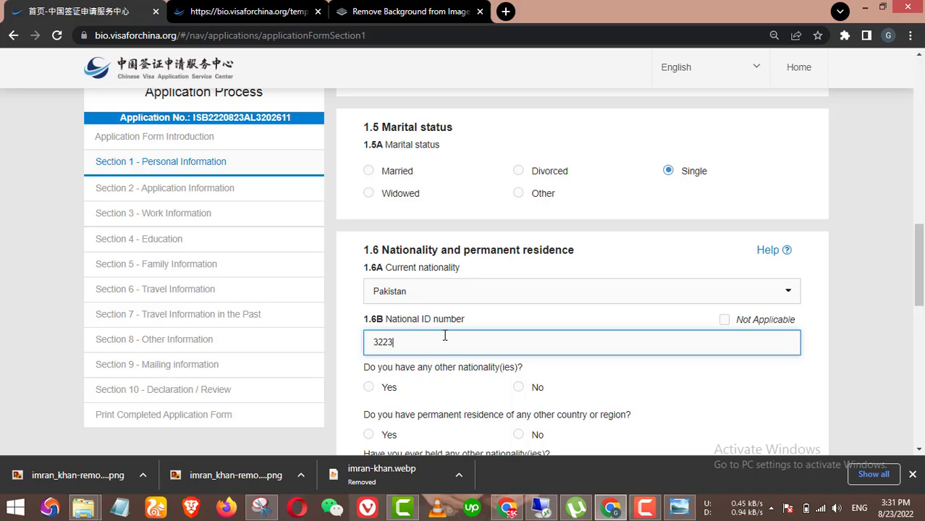
Step: Answer No to the three other-nationality and residence questions and choose an Ordinary passport
scroll(507, 362, down, 1)
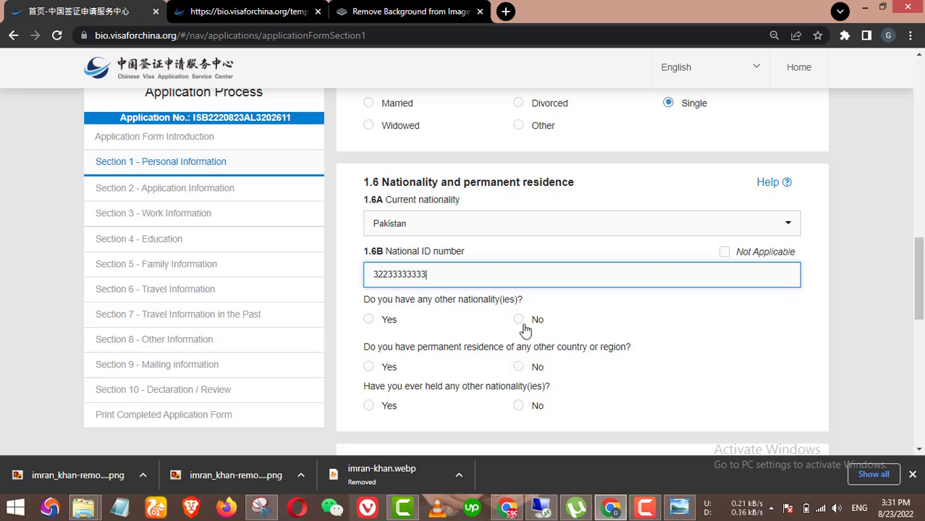
scroll(572, 319, down, 1)
click(518, 253)
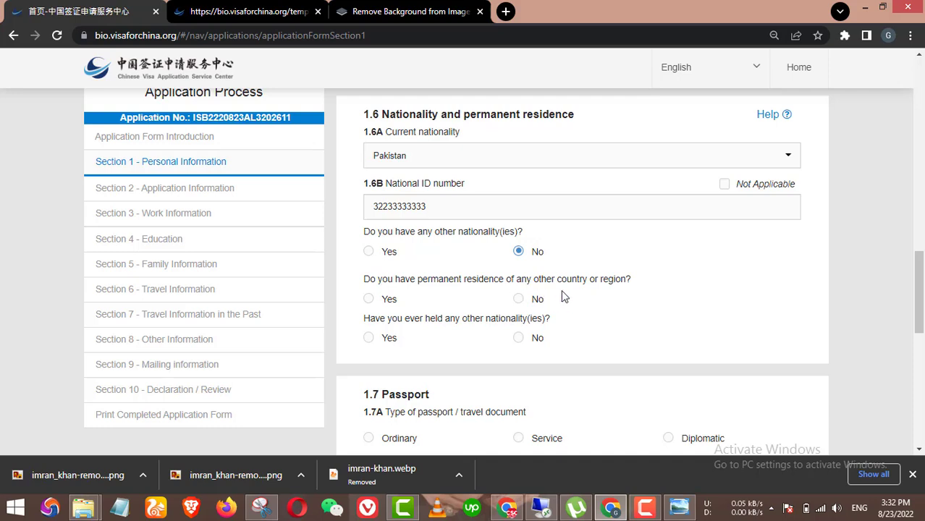
click(519, 300)
click(538, 338)
scroll(547, 335, down, 1)
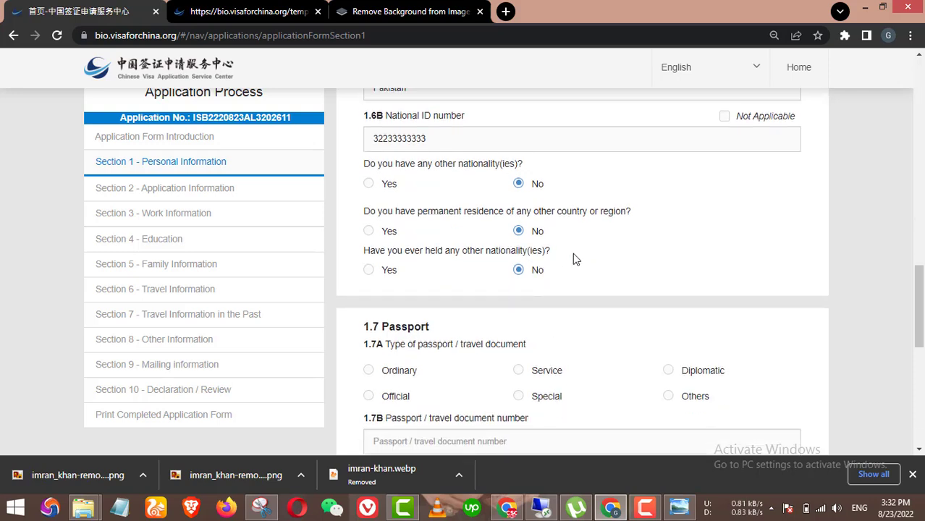
scroll(572, 260, down, 1)
click(400, 317)
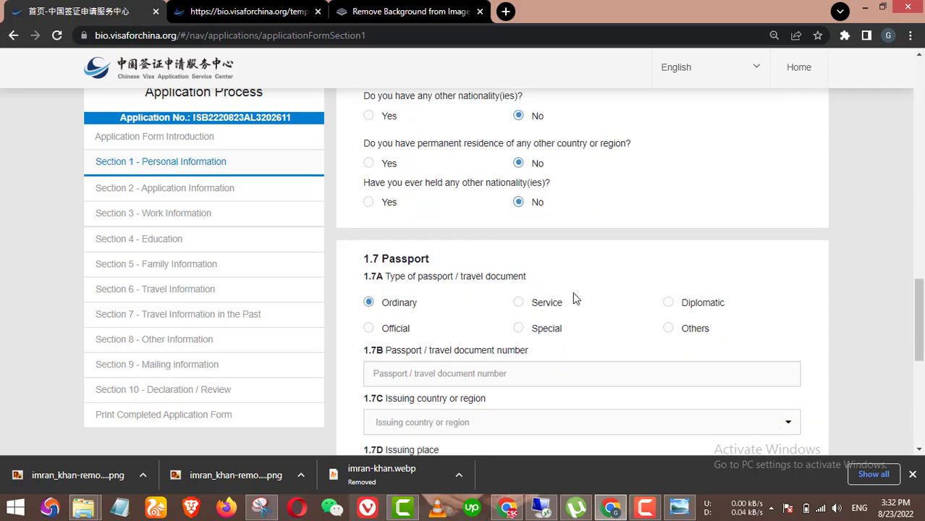
scroll(592, 295, down, 1)
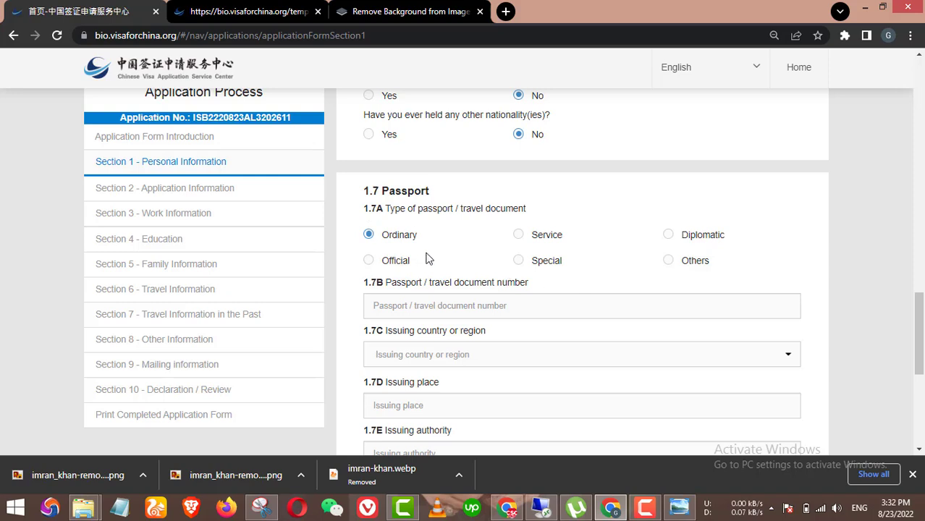
click(485, 307)
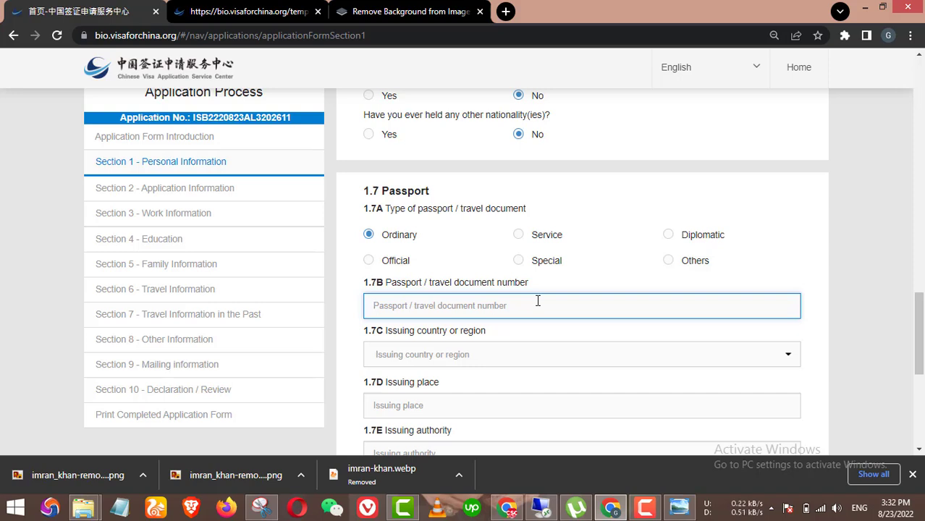
Step: Enter the passport number in field 1.7B
scroll(538, 301, down, 1)
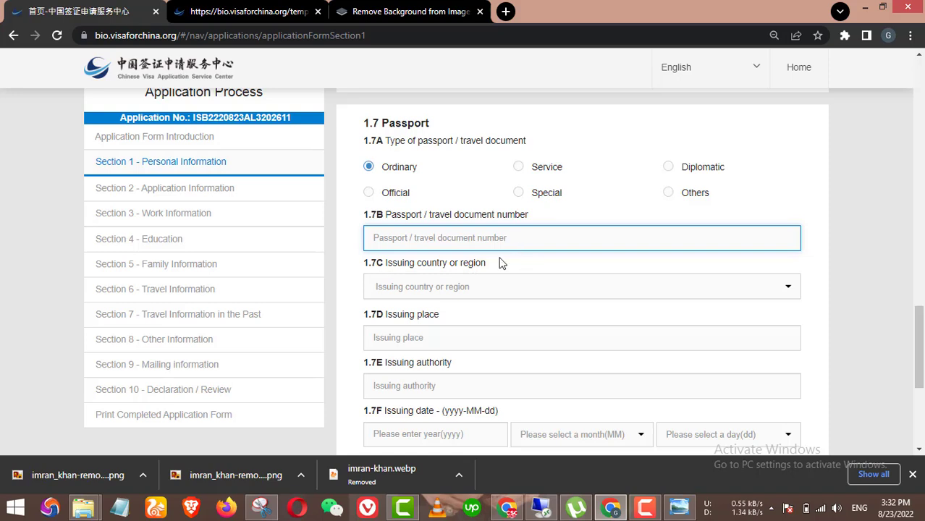
click(646, 508)
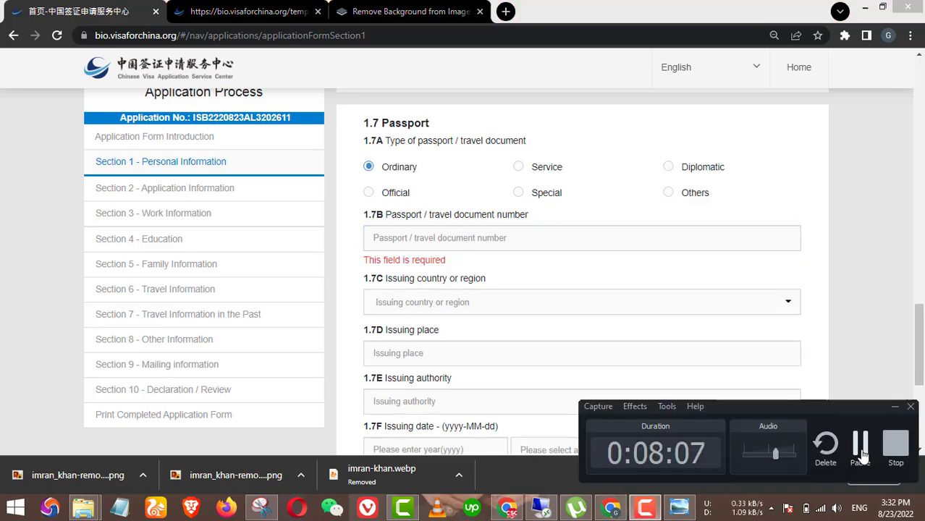
click(863, 450)
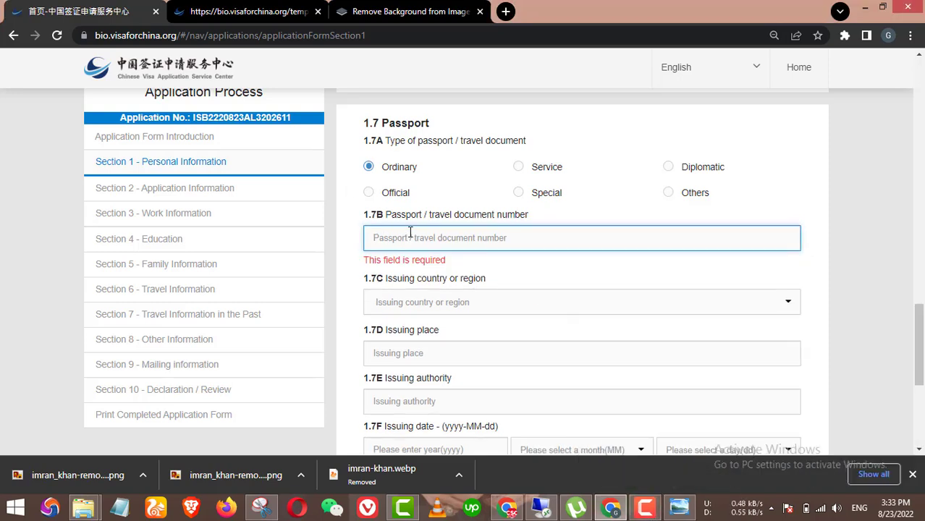
text(h)
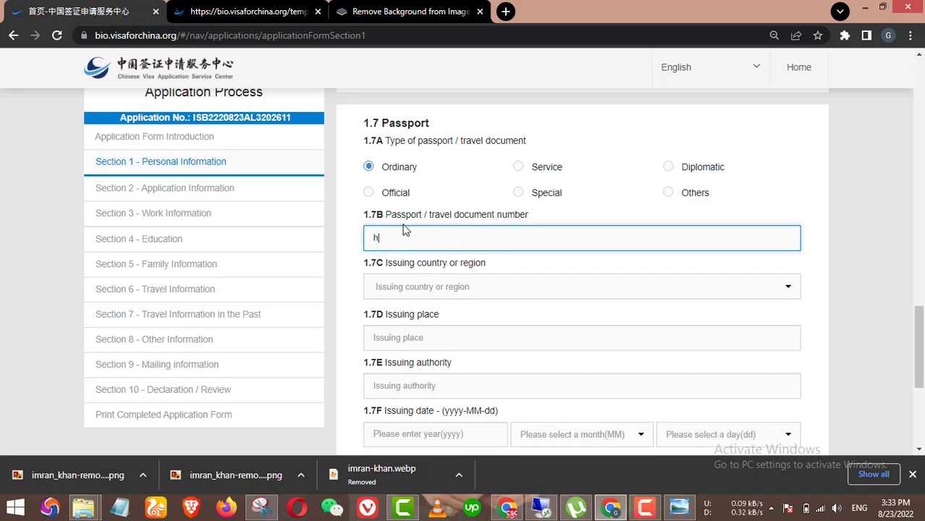
key(BackSpace)
Step: Set issuing country Pakistan, issuing place Layyah, and type Pakistan as issuing authority
click(452, 288)
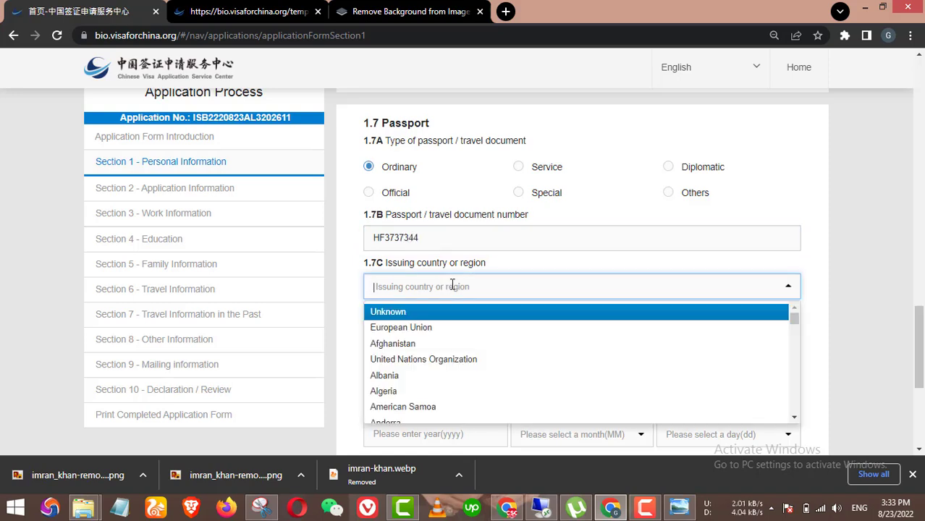
text(paki)
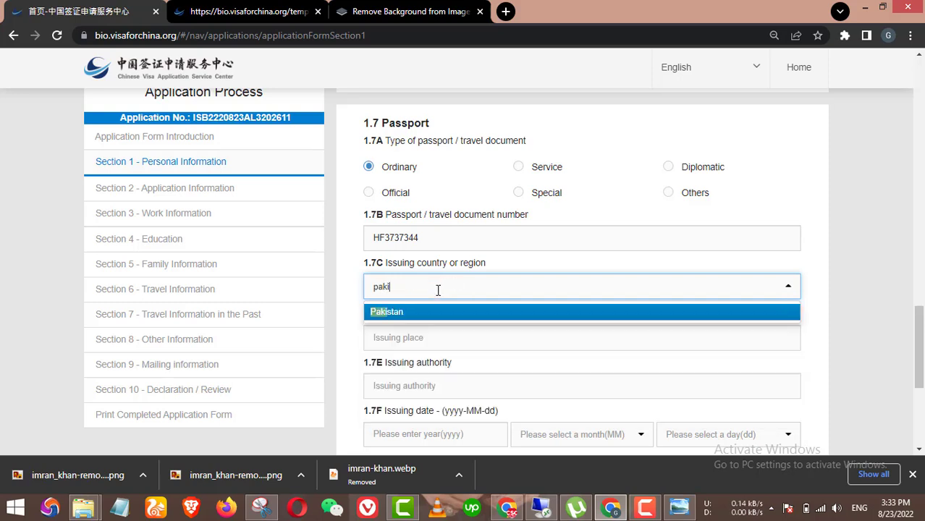
click(449, 313)
click(442, 340)
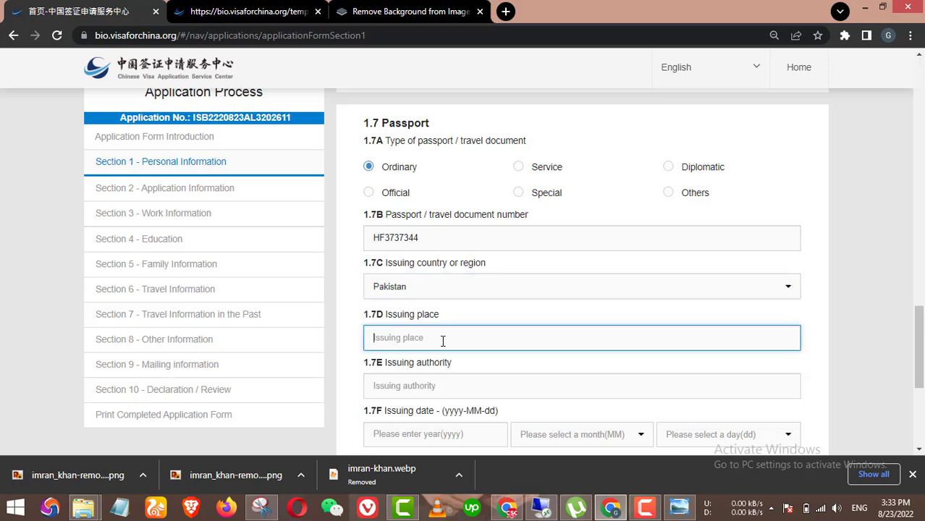
text(Layyah)
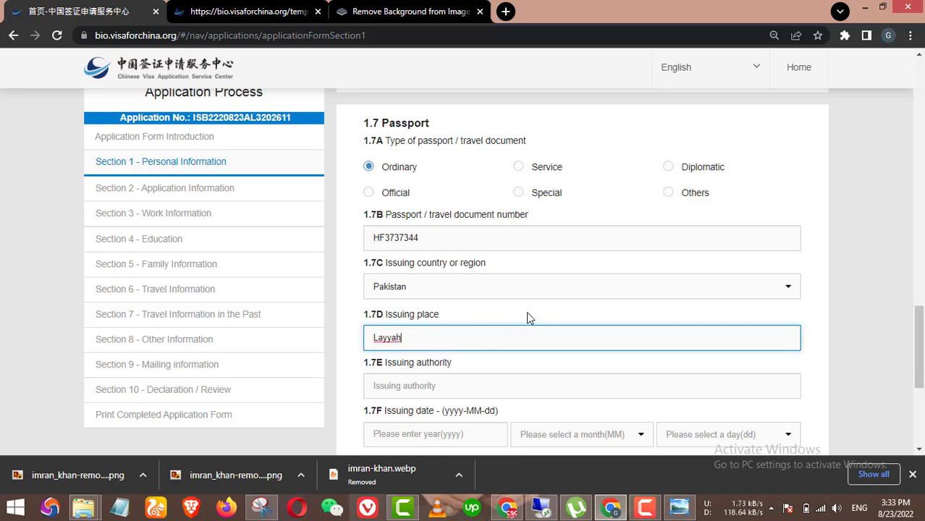
click(793, 322)
scroll(792, 319, down, 1)
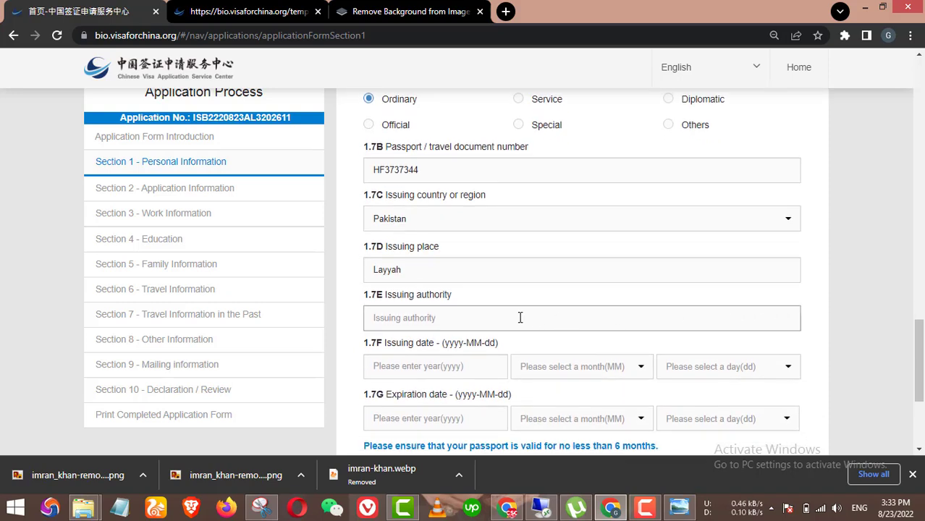
click(432, 318)
text(P)
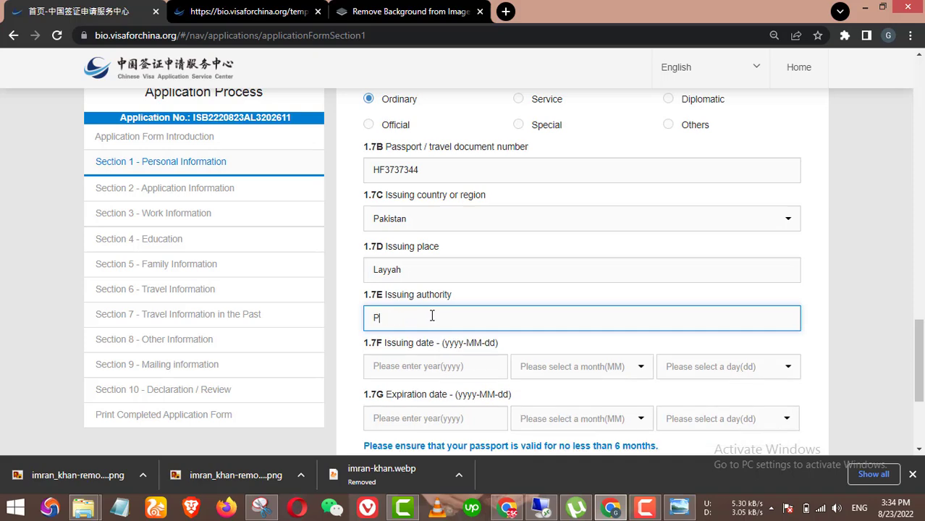
text(akistan)
Step: Set the passport issue date to 2019-03-02
scroll(423, 318, down, 1)
click(464, 297)
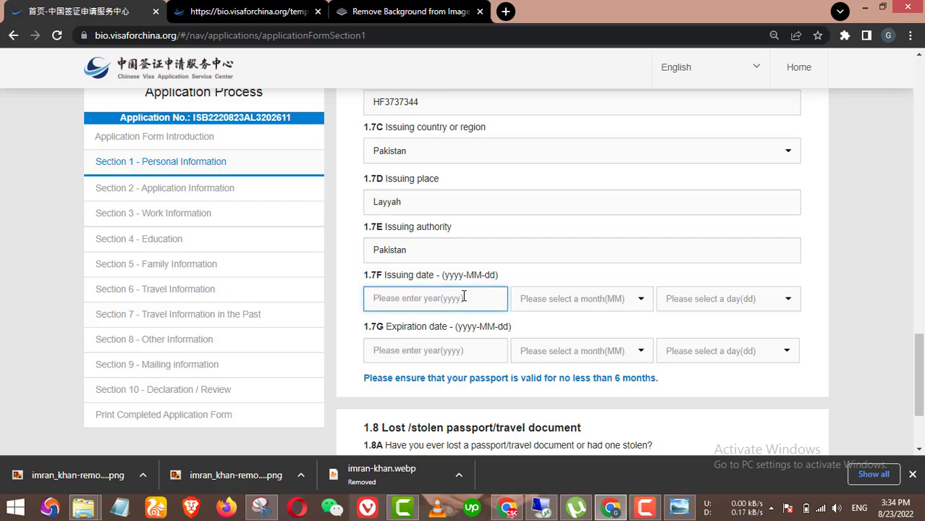
text(2019)
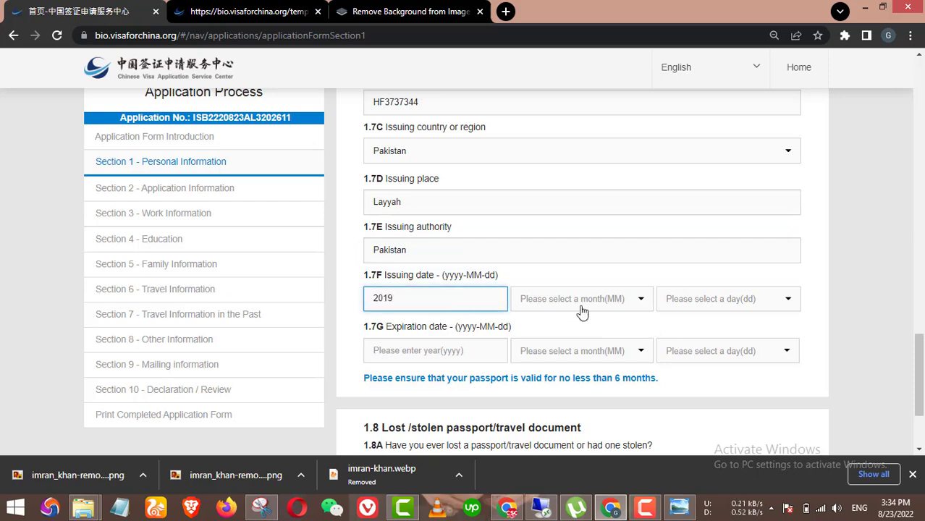
click(555, 298)
click(572, 354)
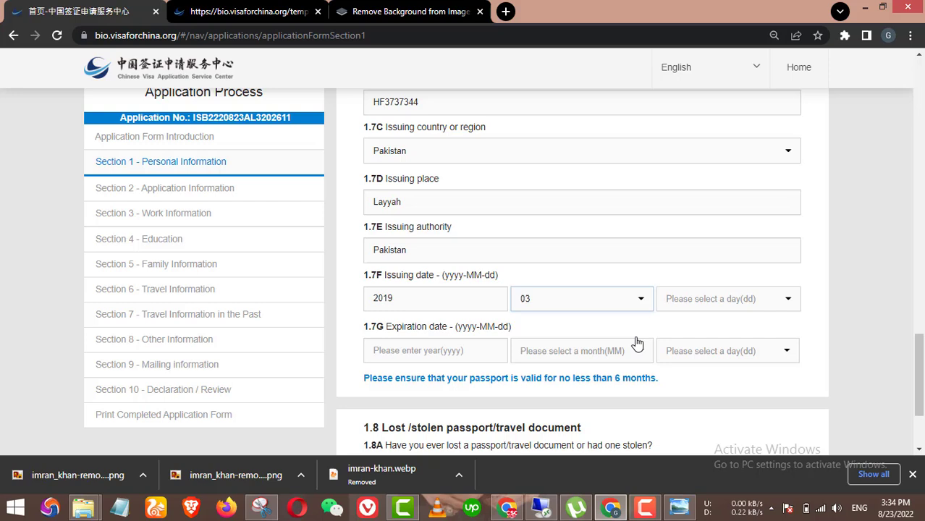
click(727, 299)
click(702, 343)
Step: Set the passport expiry date to 2023-03-02
click(457, 353)
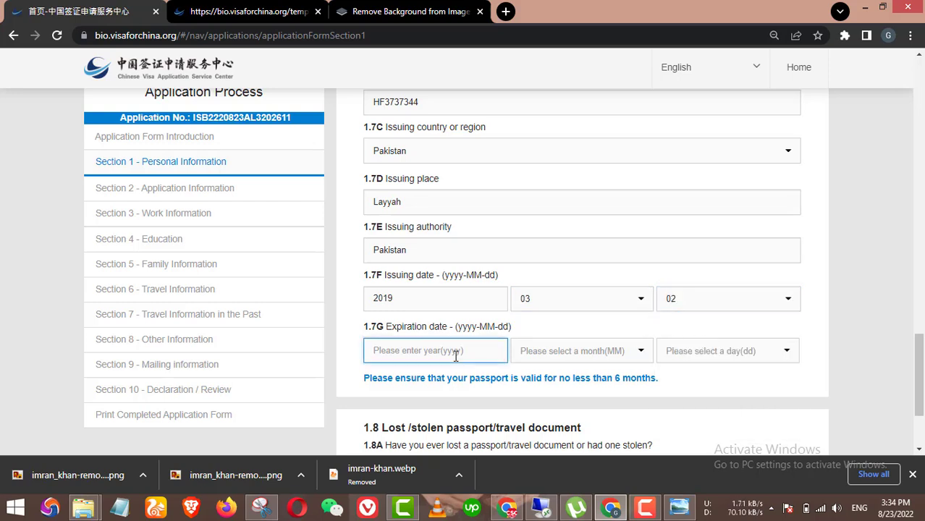
text(2023)
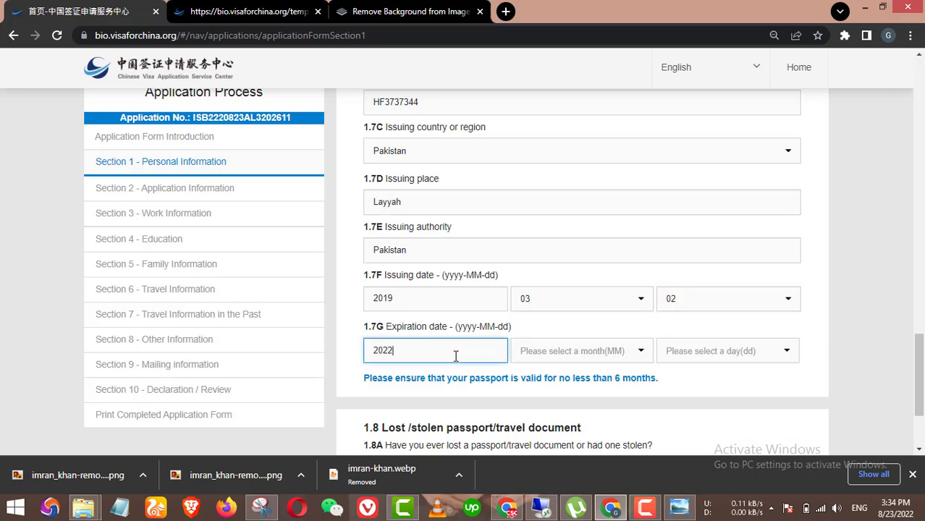
click(579, 351)
click(572, 406)
click(732, 354)
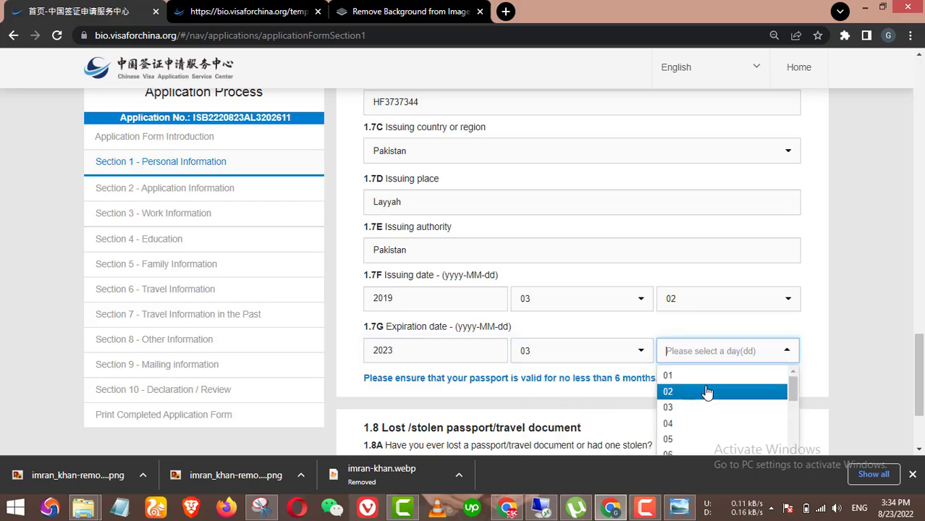
click(729, 388)
scroll(558, 327, down, 1)
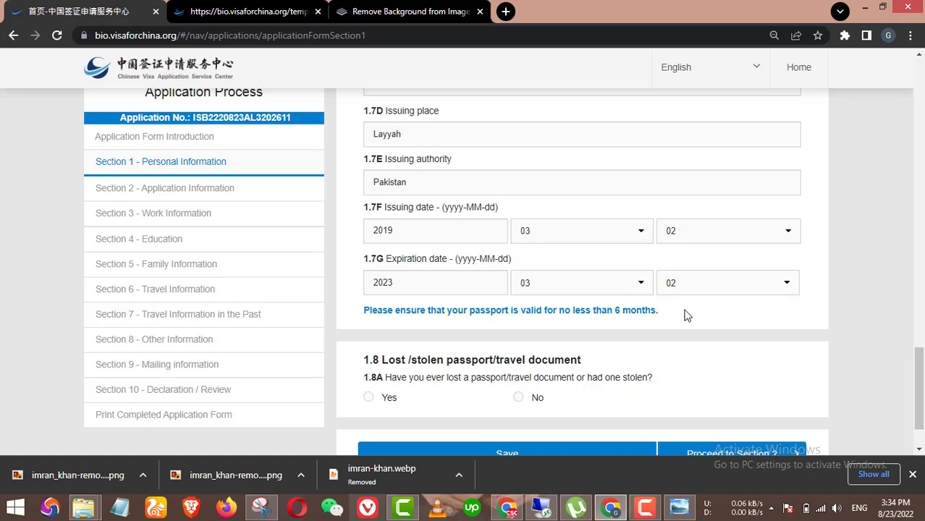
scroll(554, 347, down, 1)
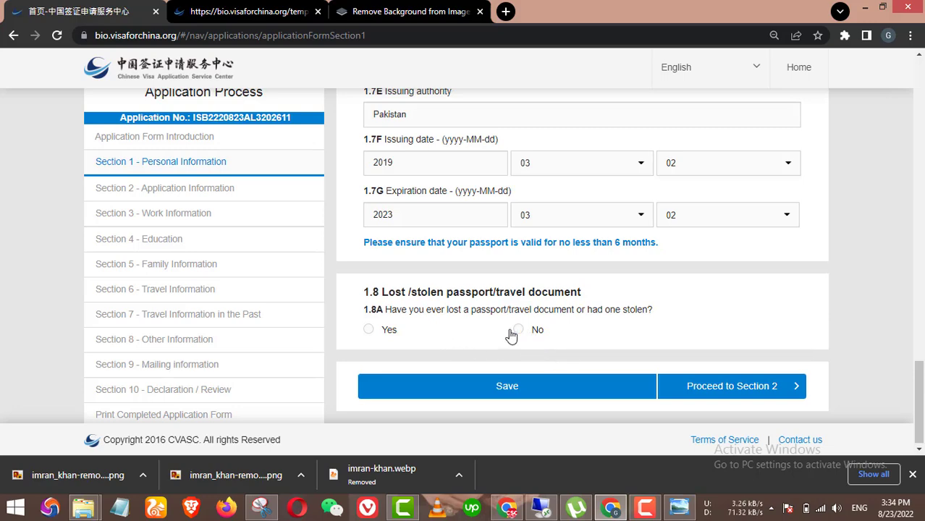
Step: Answer No to the lost or stolen passport question
click(390, 332)
scroll(504, 347, down, 1)
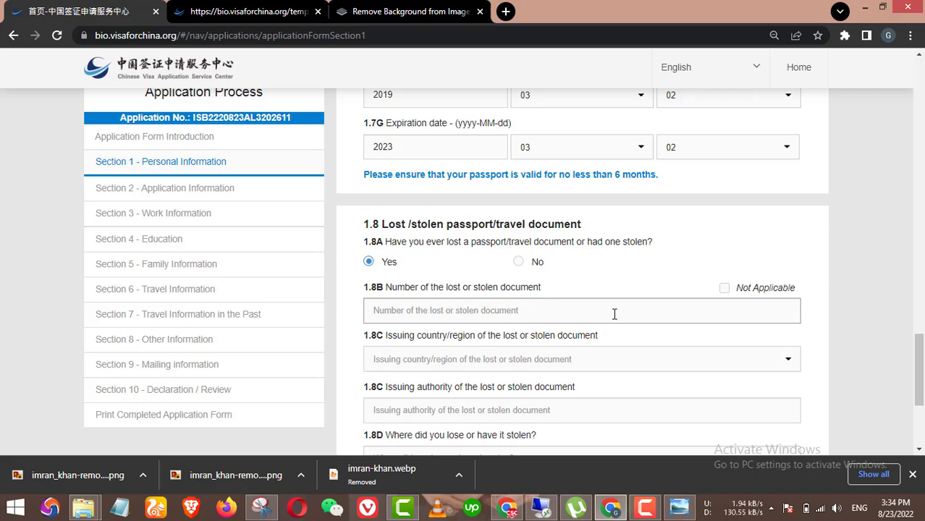
scroll(517, 300, down, 1)
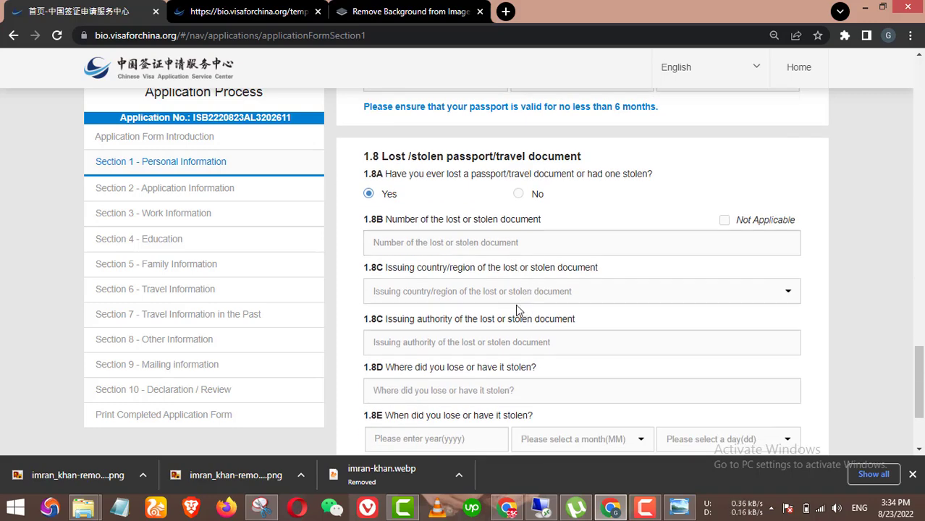
scroll(517, 306, down, 1)
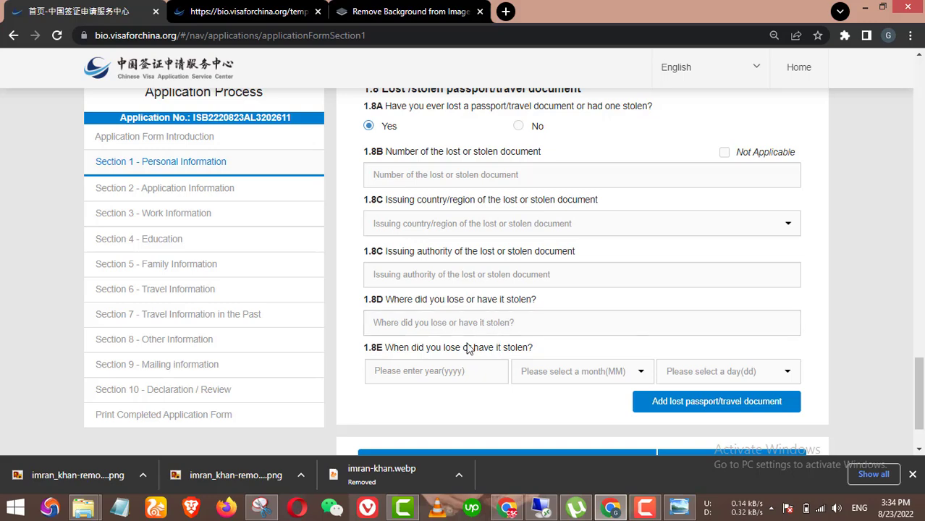
scroll(467, 349, up, 3)
click(534, 329)
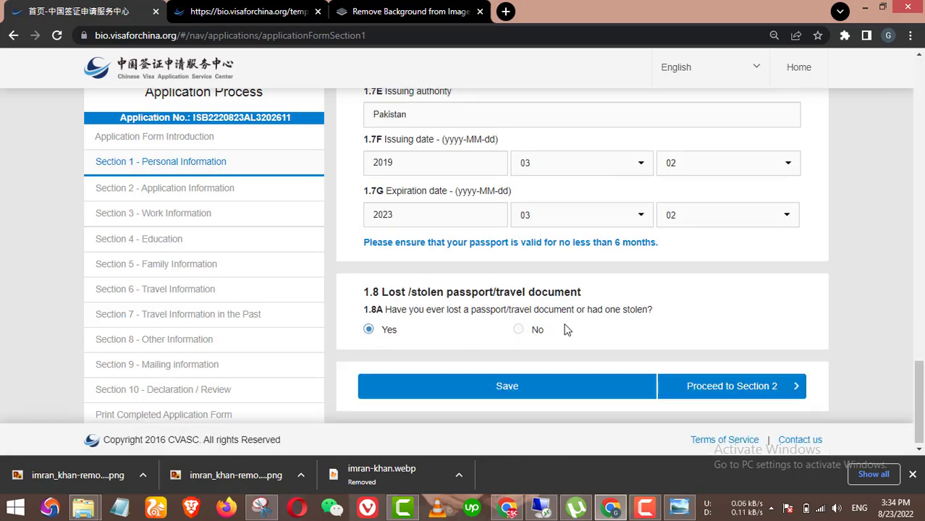
Step: Save Section 1 and continue to Section 2, Application Information
click(726, 391)
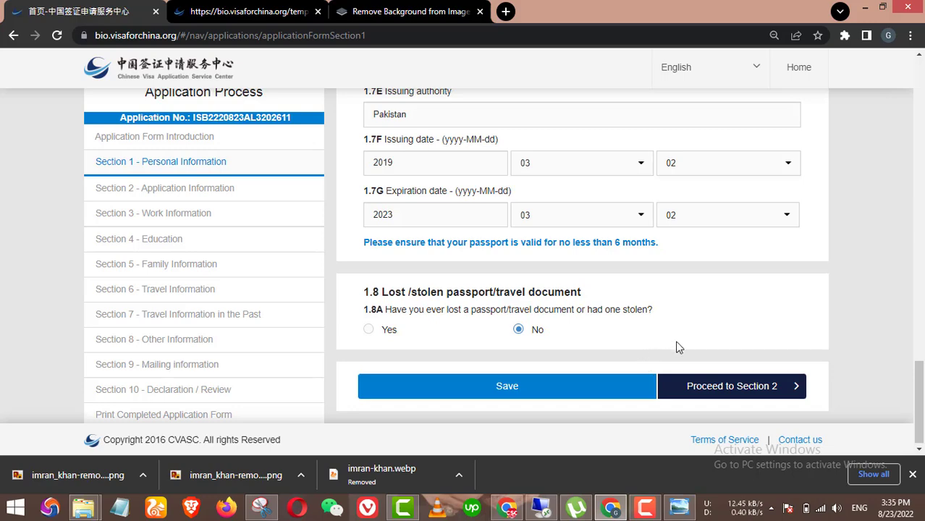
scroll(558, 253, up, 2)
scroll(621, 275, down, 2)
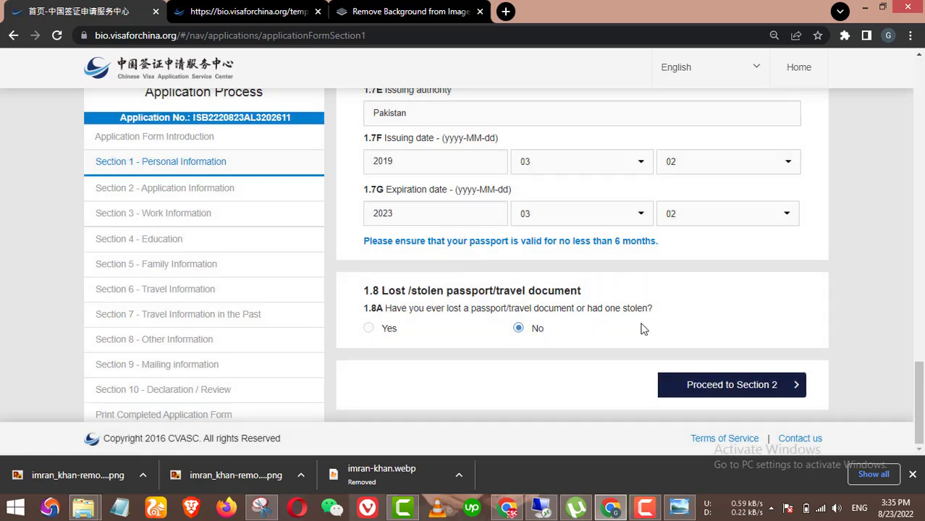
scroll(643, 329, up, 4)
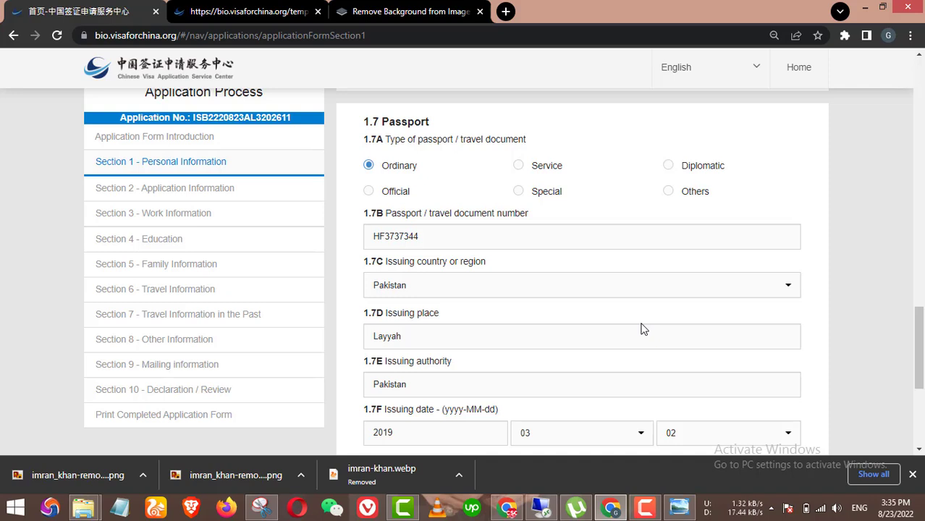
scroll(597, 311, down, 3)
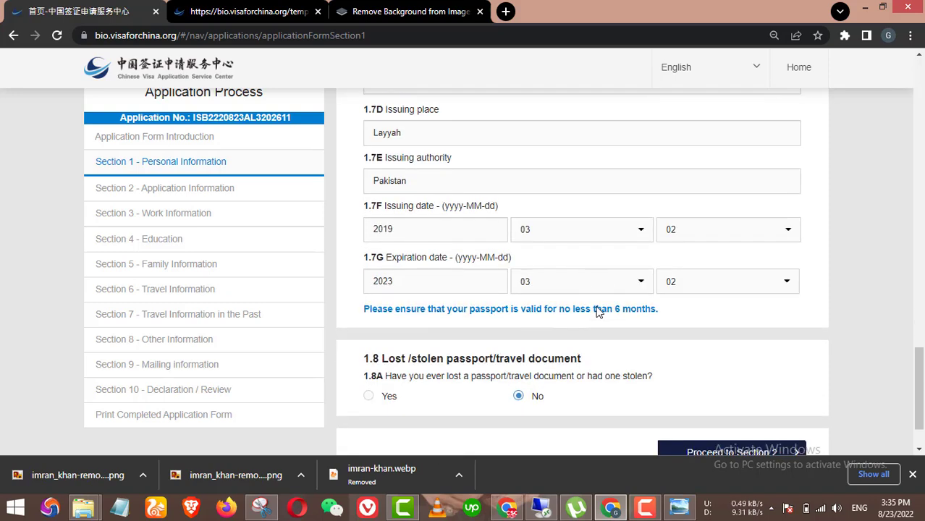
scroll(635, 333, down, 1)
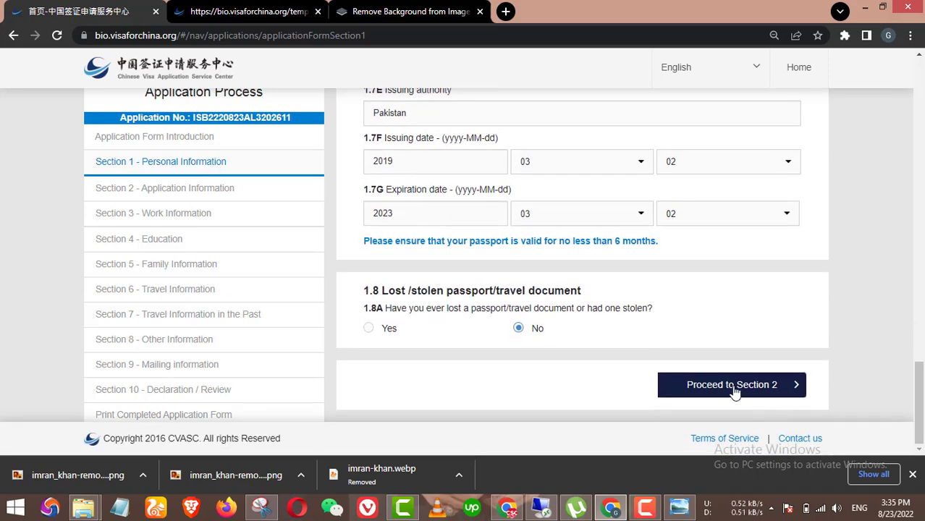
scroll(644, 311, up, 4)
scroll(645, 313, down, 3)
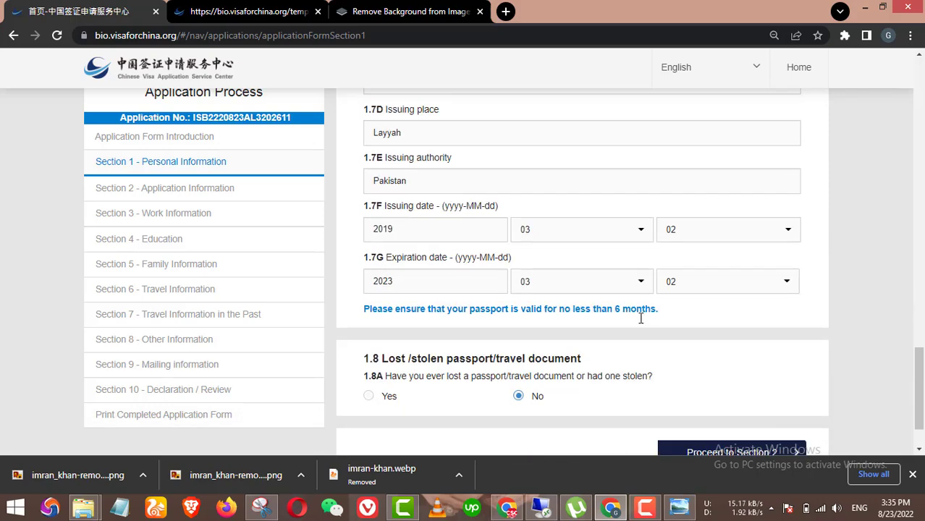
Step: Choose (X1)Study as the visa type in 2.1A
scroll(626, 315, down, 3)
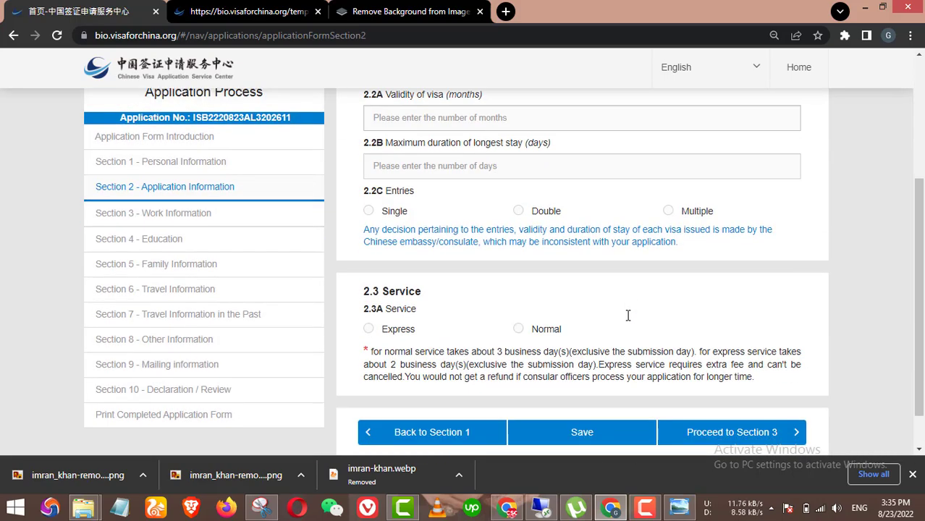
scroll(628, 315, up, 3)
click(489, 214)
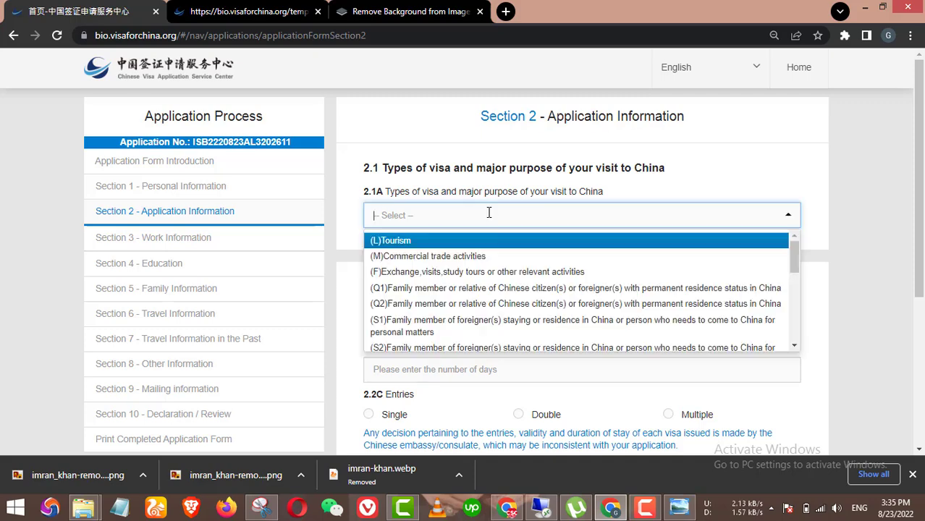
scroll(489, 261, down, 3)
scroll(440, 281, down, 1)
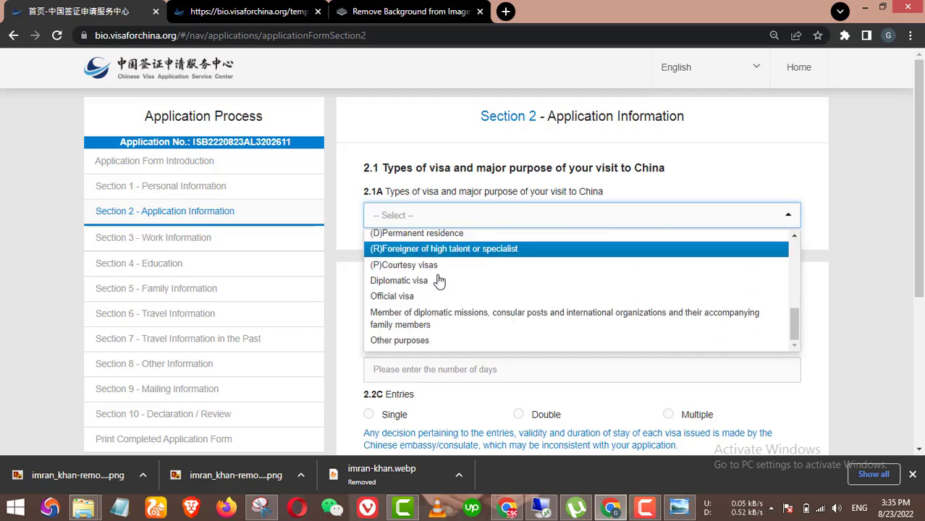
scroll(439, 281, down, 2)
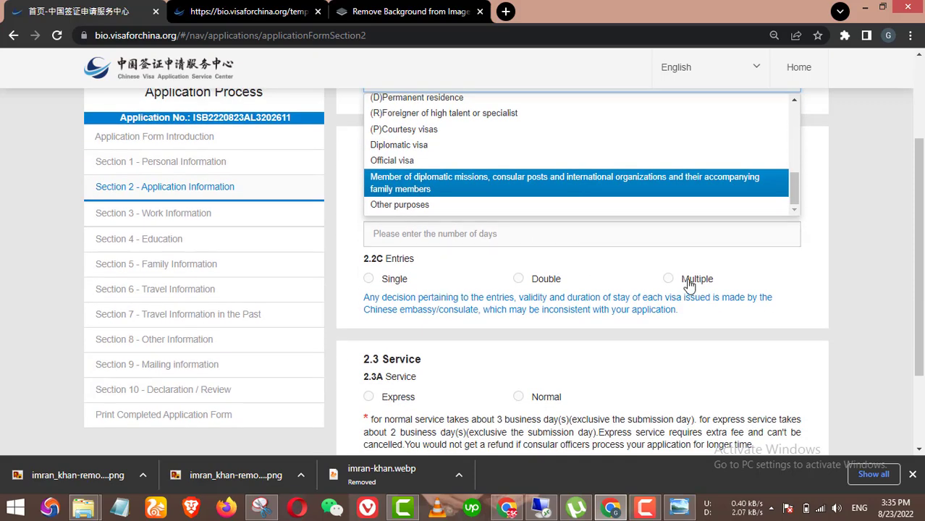
scroll(689, 285, up, 2)
scroll(525, 279, up, 3)
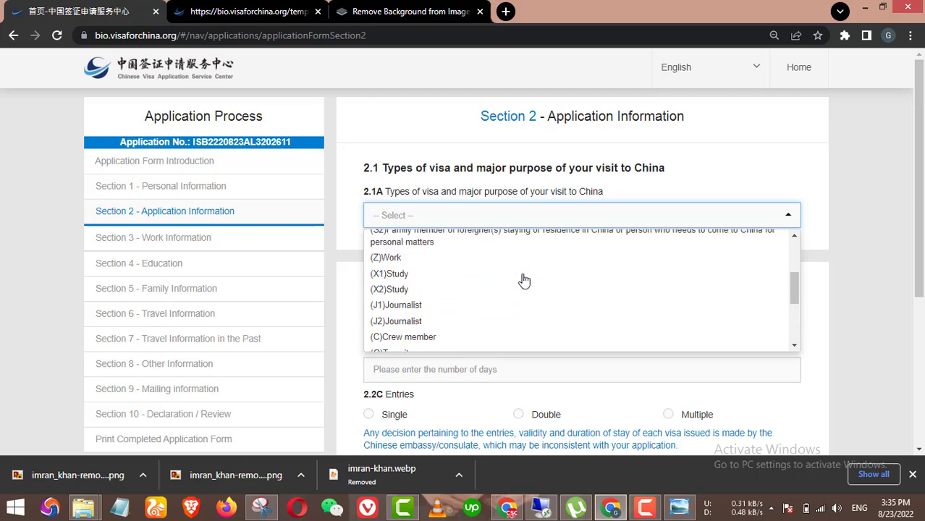
click(411, 278)
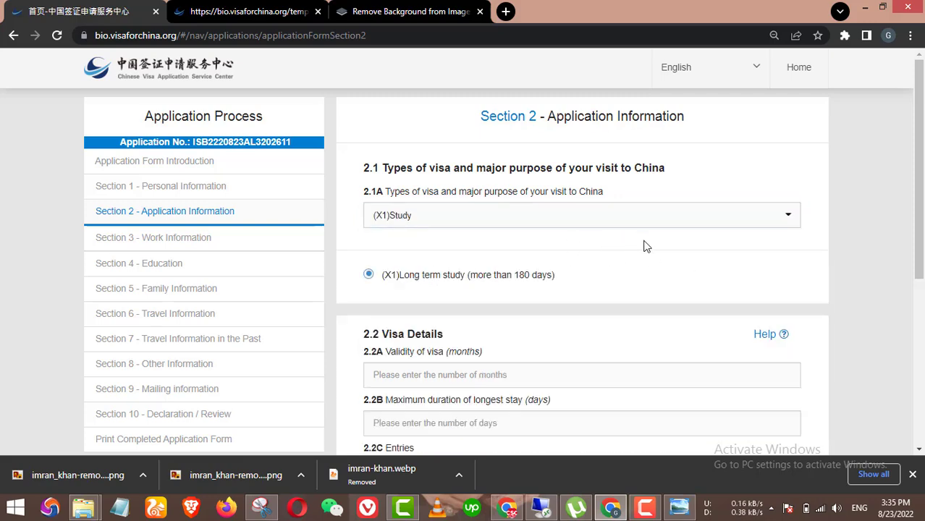
scroll(646, 247, down, 1)
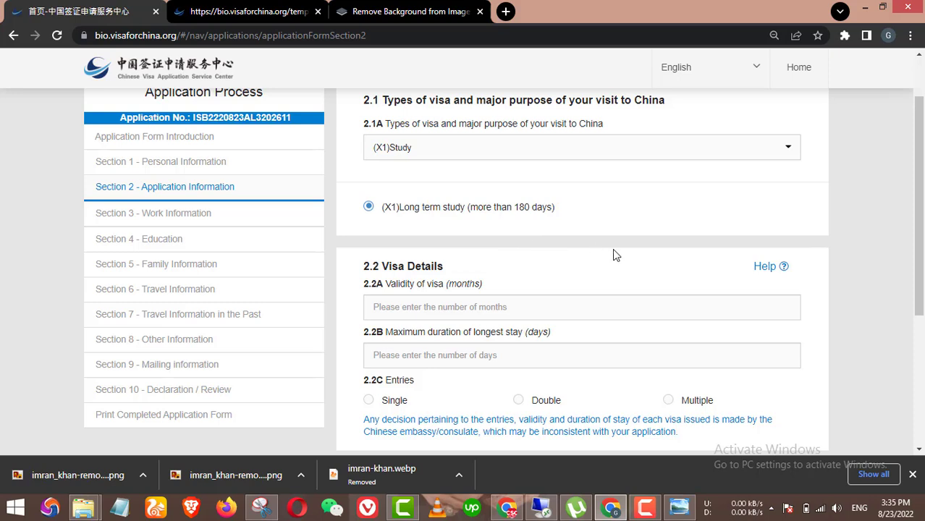
scroll(676, 275, down, 1)
Step: Enter 3 months' visa validity and a 90-day maximum longest stay
click(454, 239)
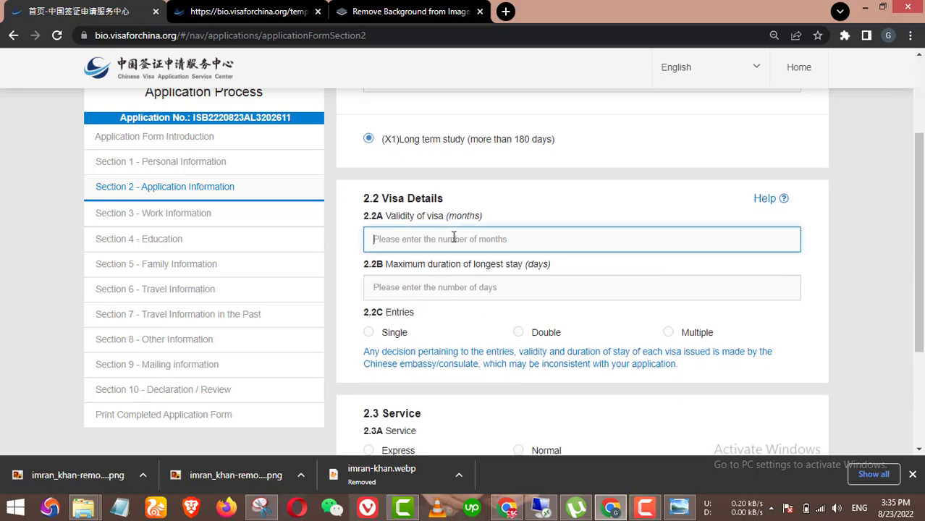
text(3 m)
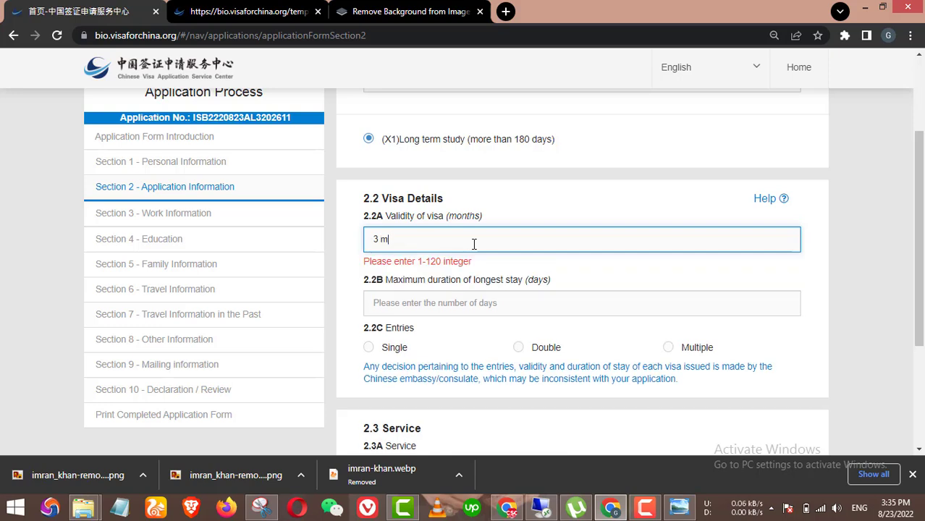
key(BackSpace)
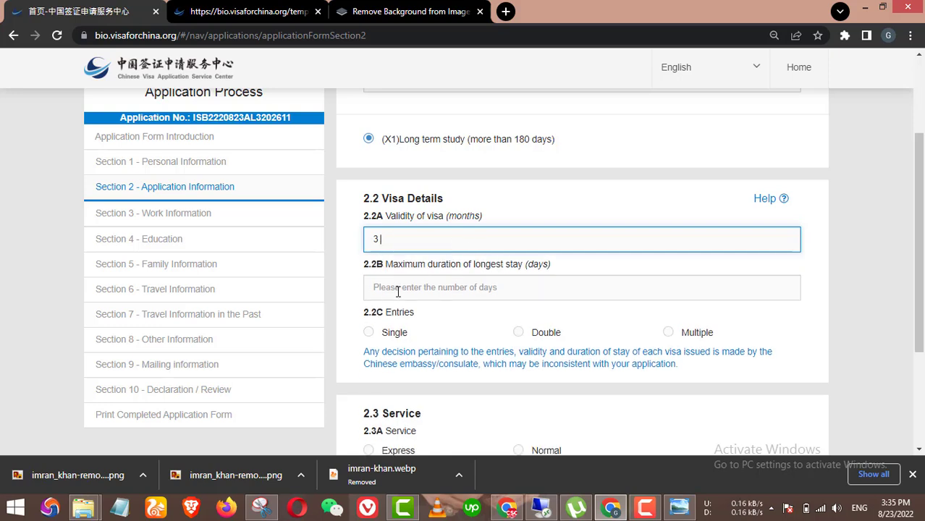
click(398, 290)
text(90)
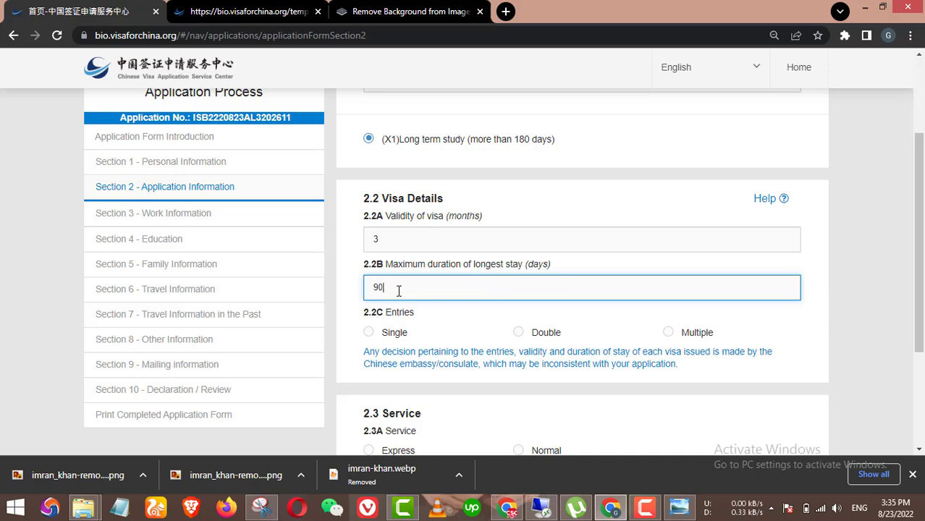
click(372, 239)
key(BackSpace)
text(6)
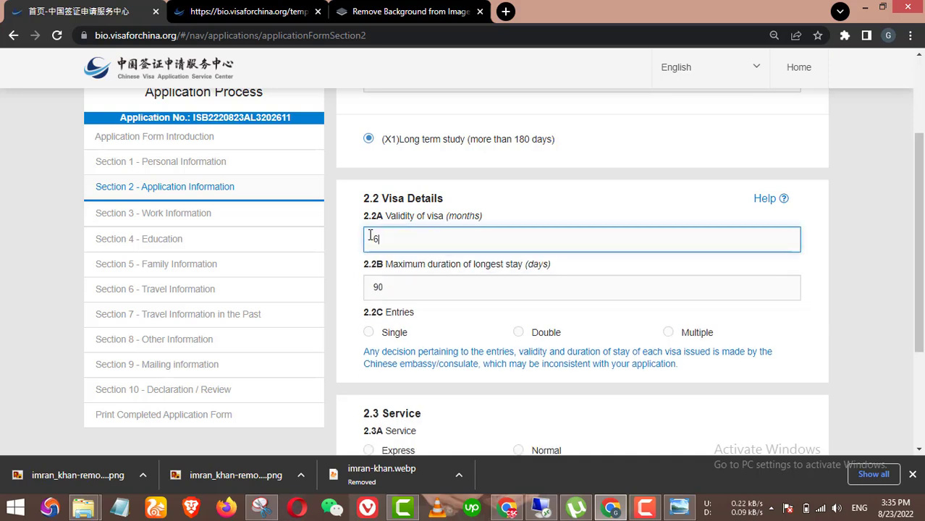
double_click(378, 288)
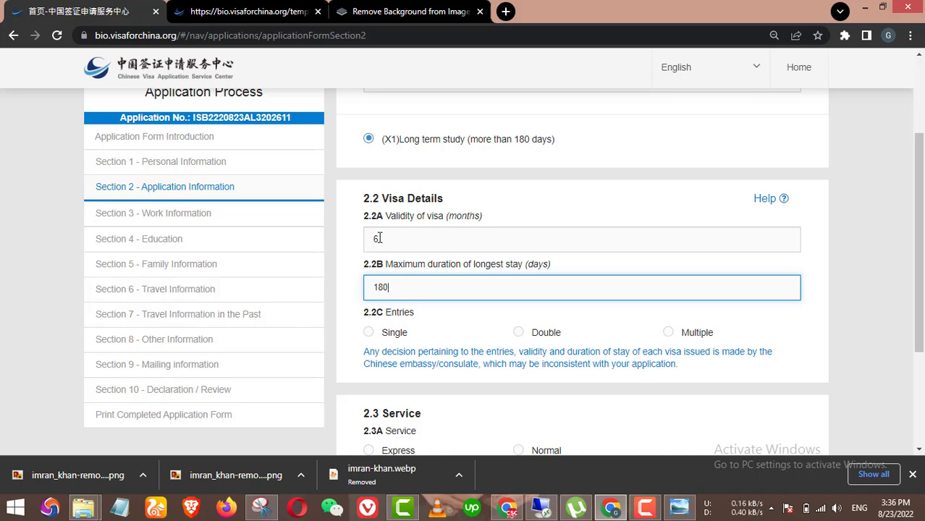
double_click(381, 239)
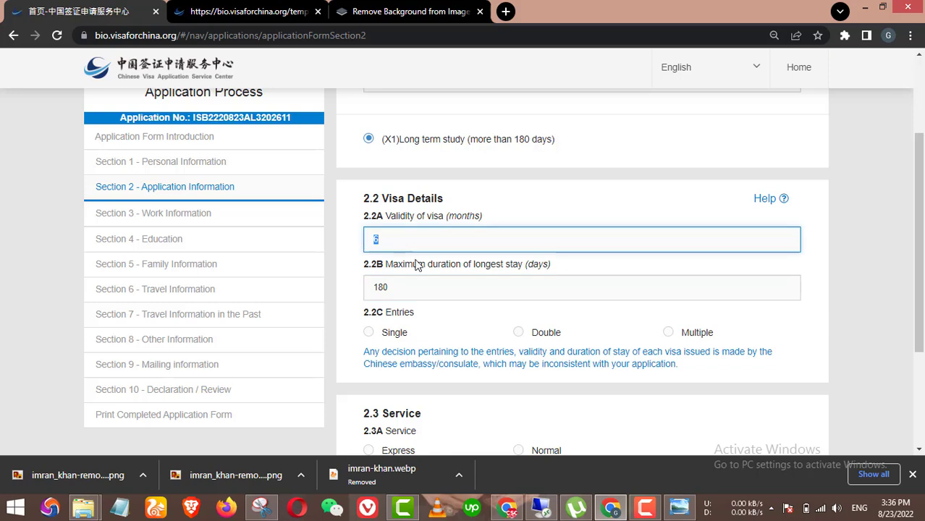
double_click(363, 292)
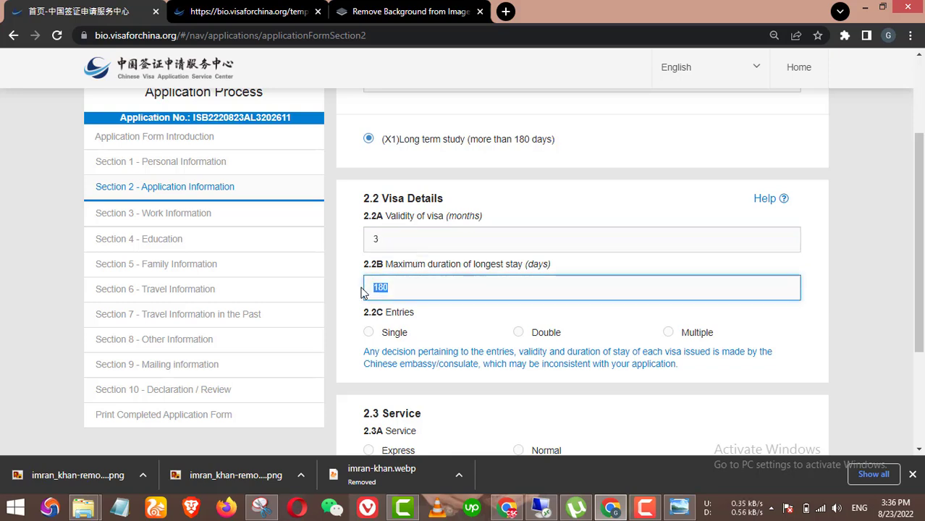
text(90)
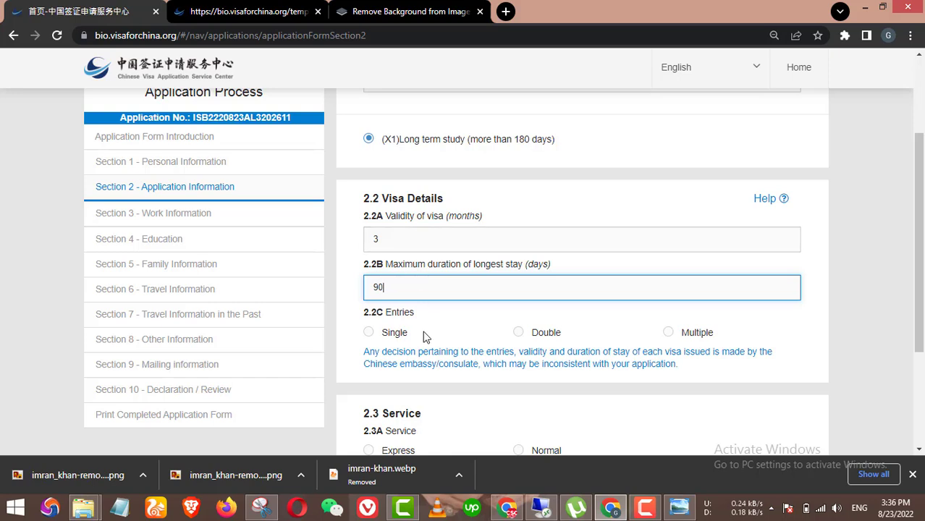
Step: Request Multiple entries and Normal processing service
scroll(438, 279, down, 1)
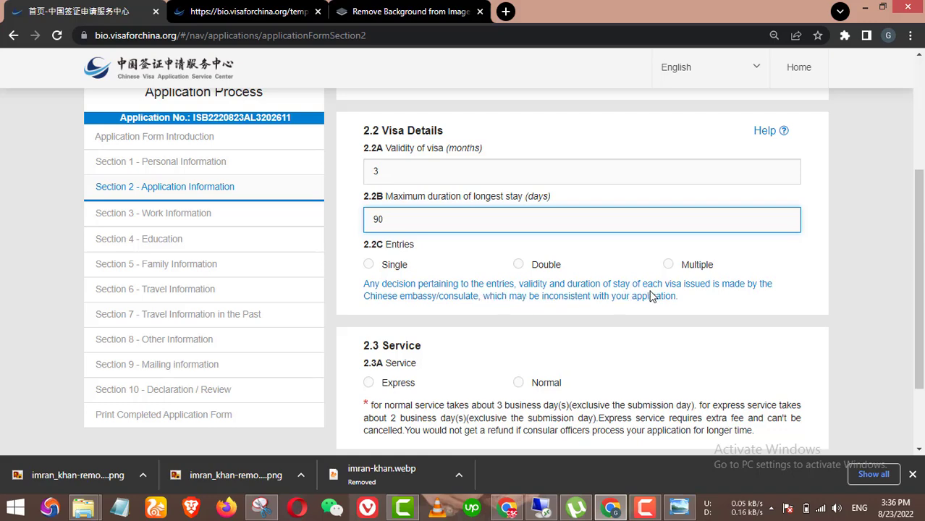
click(712, 266)
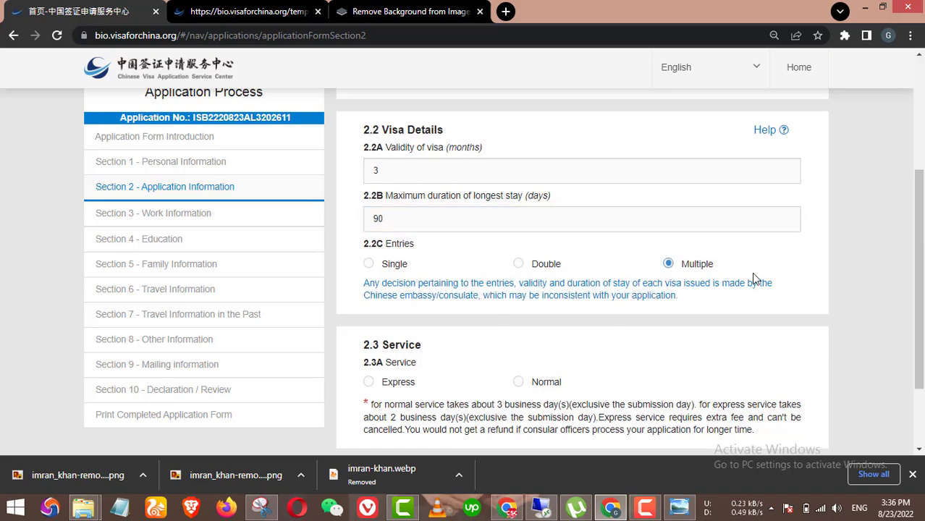
scroll(753, 278, down, 2)
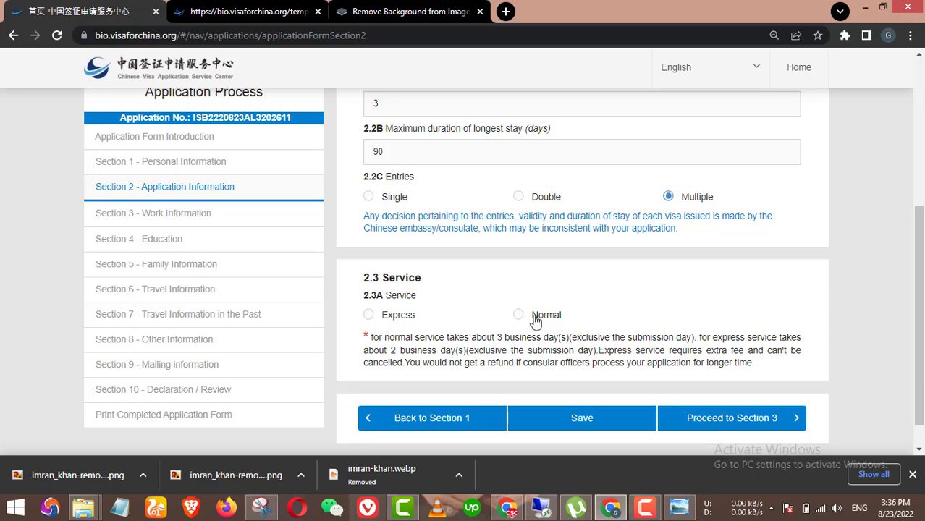
click(385, 319)
click(520, 316)
Step: Proceed to Section 3, Work Information
scroll(572, 341, down, 1)
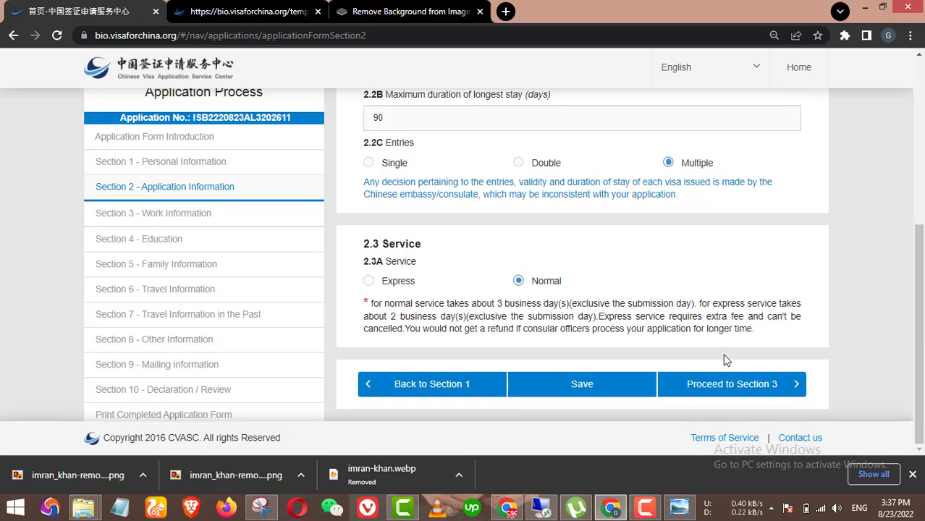
click(689, 378)
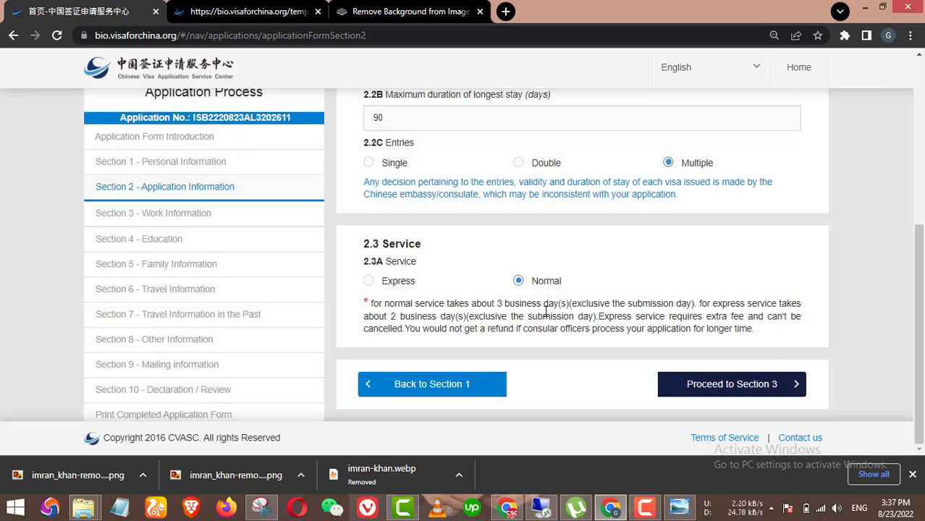
click(713, 389)
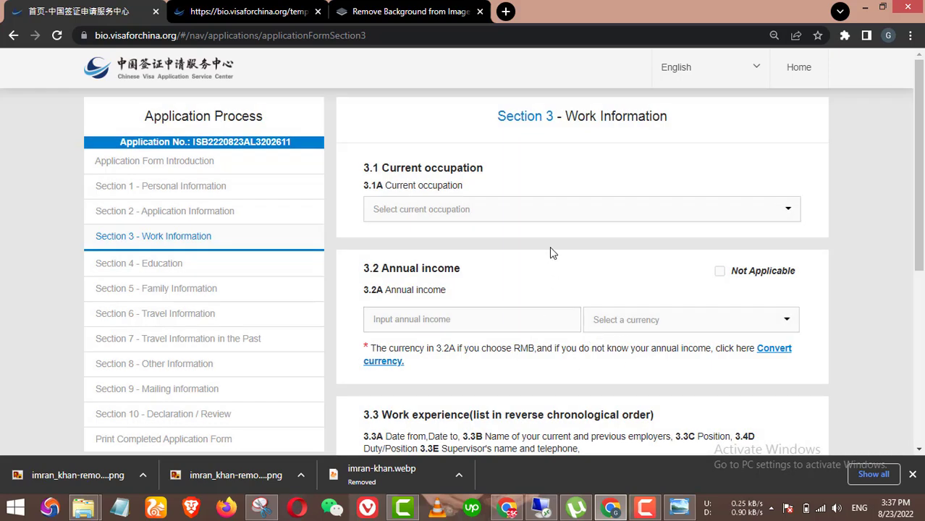
Step: Set the current occupation to Student
click(497, 214)
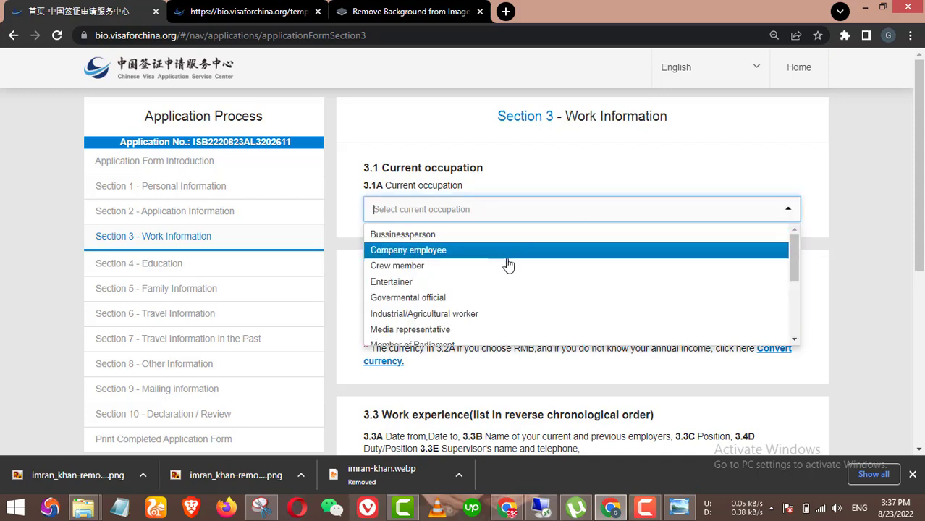
scroll(512, 269, down, 1)
scroll(453, 269, down, 2)
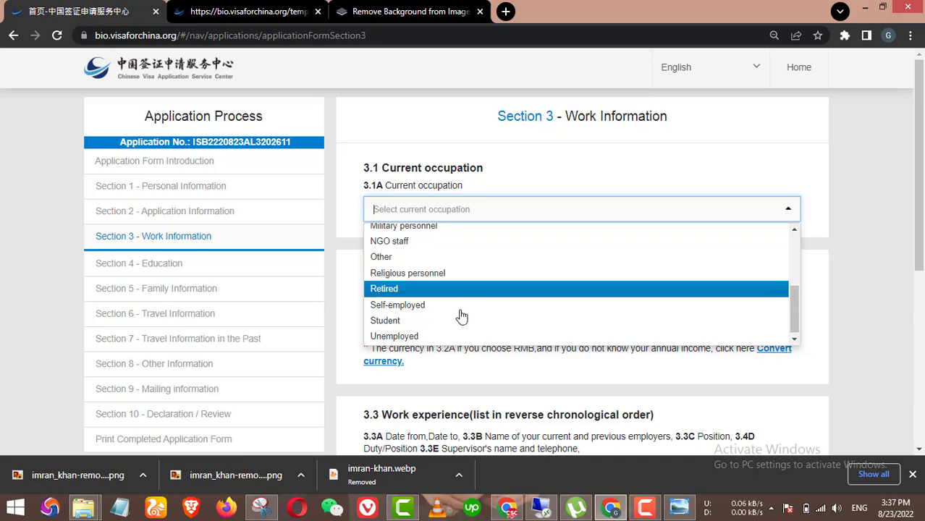
click(461, 318)
scroll(461, 317, down, 1)
Step: Enter an annual income of 10000 with RMB as the currency
click(464, 254)
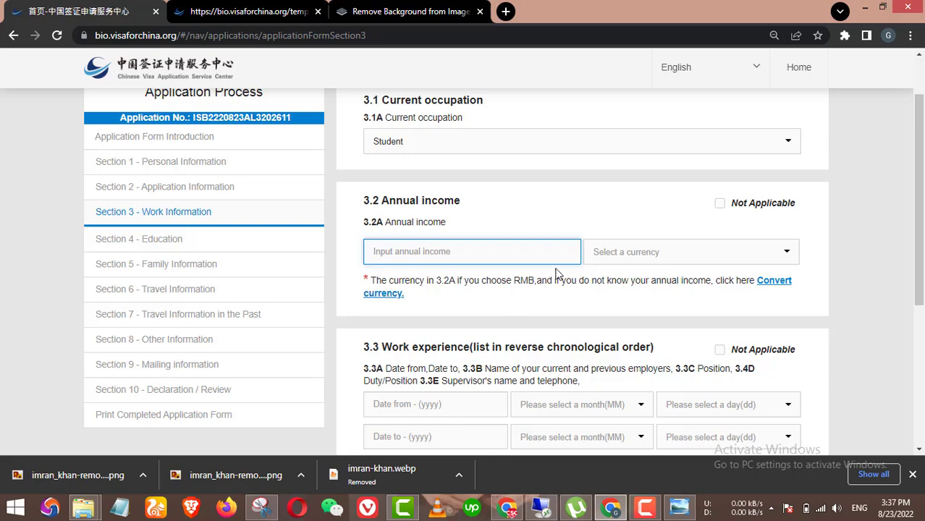
click(636, 250)
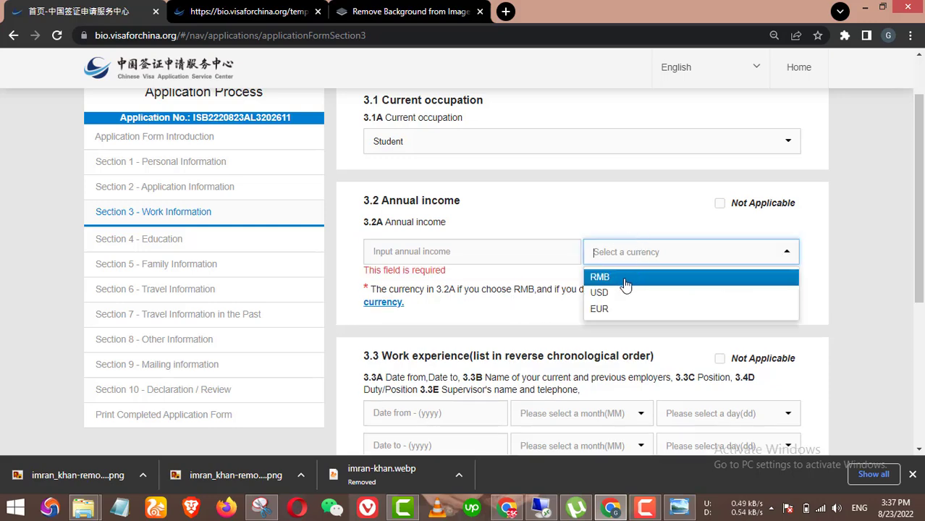
click(624, 280)
click(436, 254)
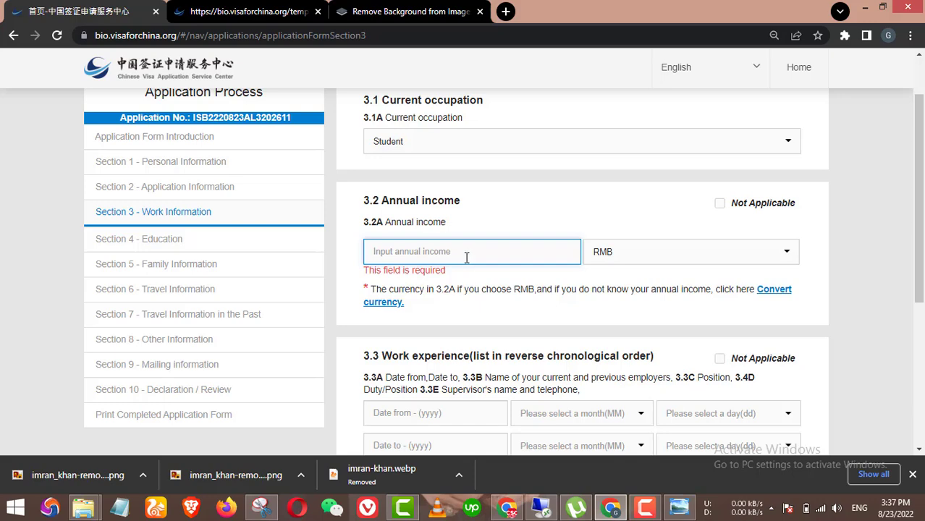
text(1000)
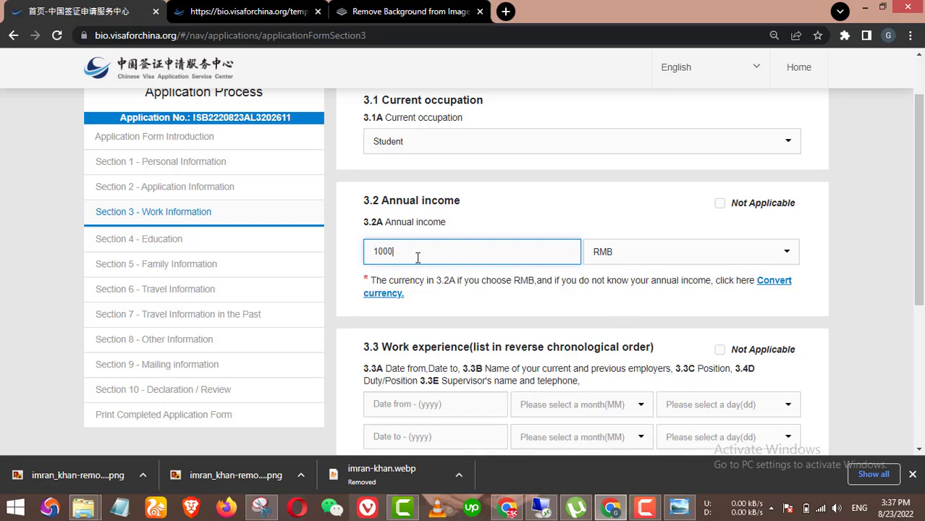
drag(410, 253, 375, 250)
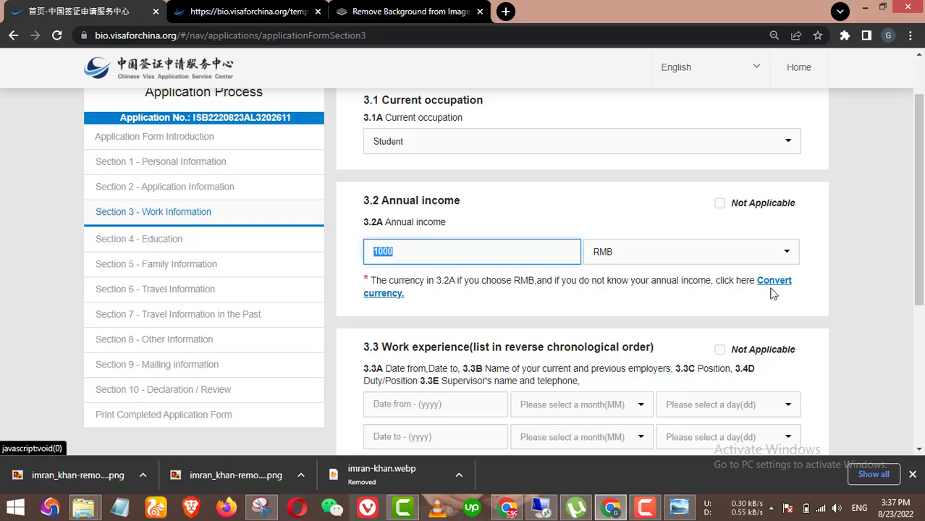
click(424, 252)
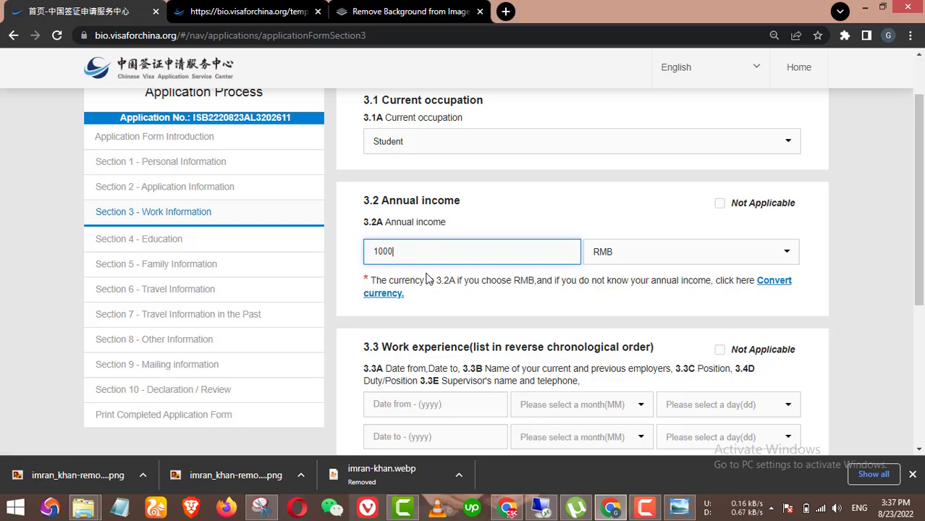
text(0)
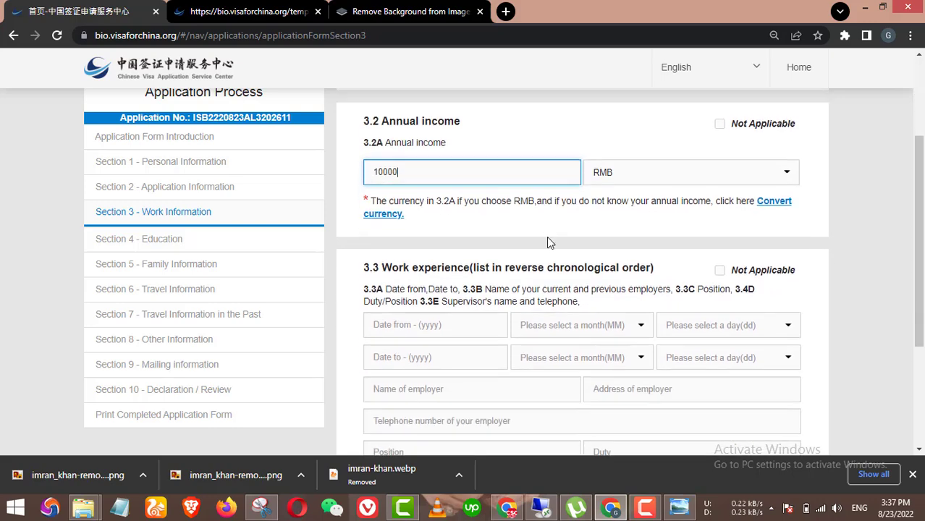
Step: Tick Not Applicable for 3.3 work experience and enter 'Not working right now' as the explanation
scroll(546, 239, down, 2)
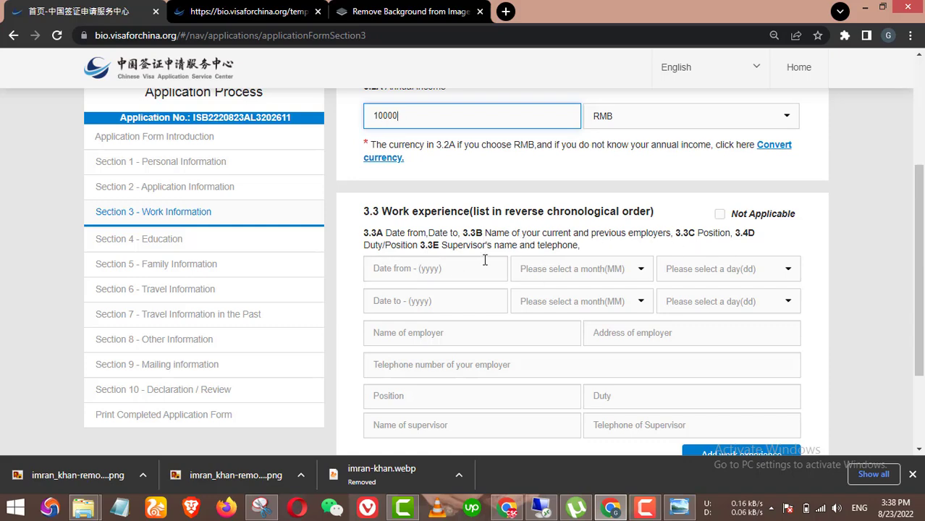
scroll(485, 264, down, 1)
scroll(702, 326, up, 1)
scroll(642, 326, down, 1)
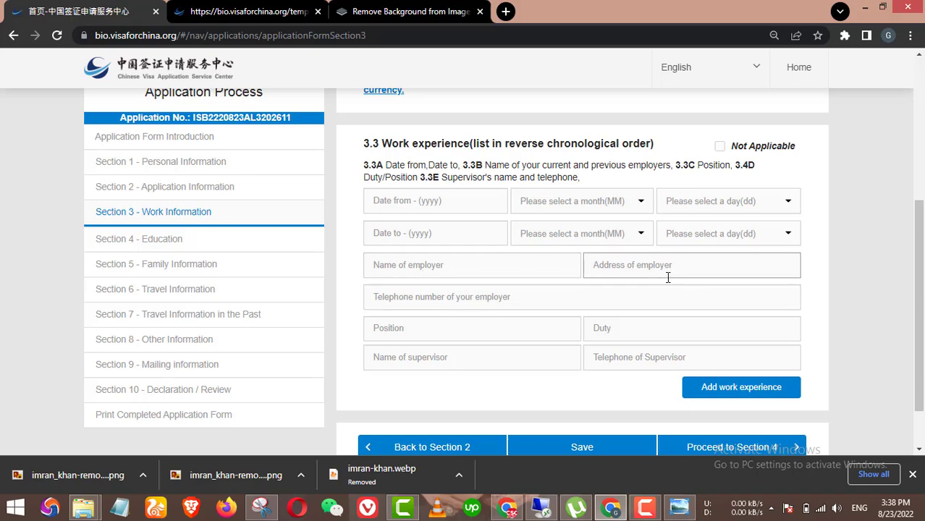
click(720, 147)
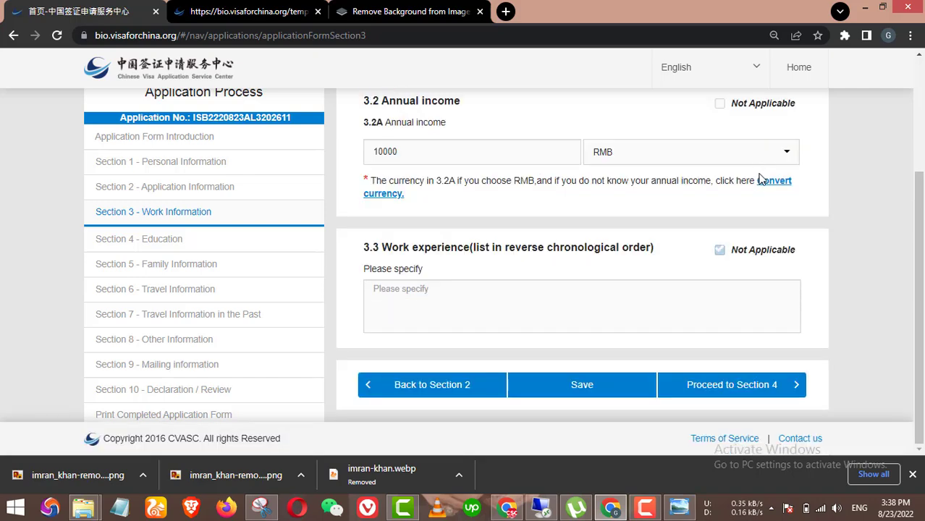
click(469, 292)
text(N)
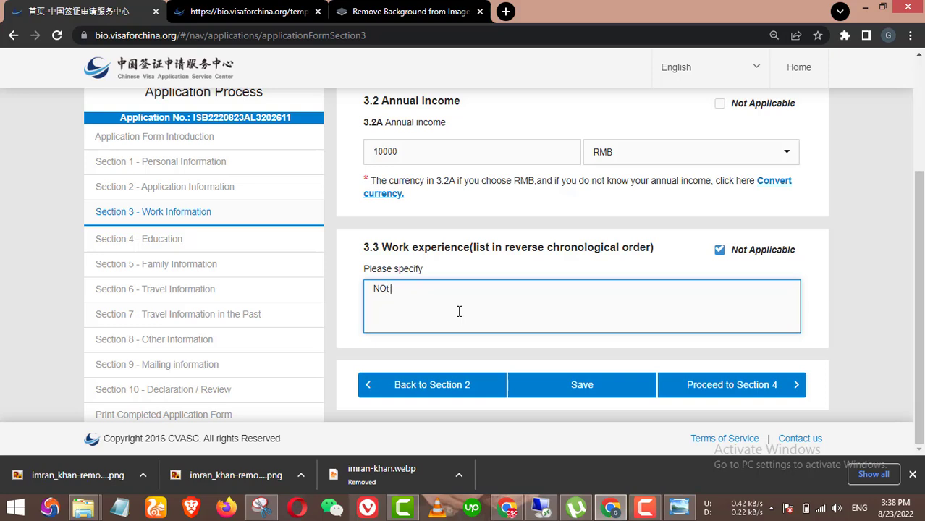
key(BackSpace)
text(Not working right now)
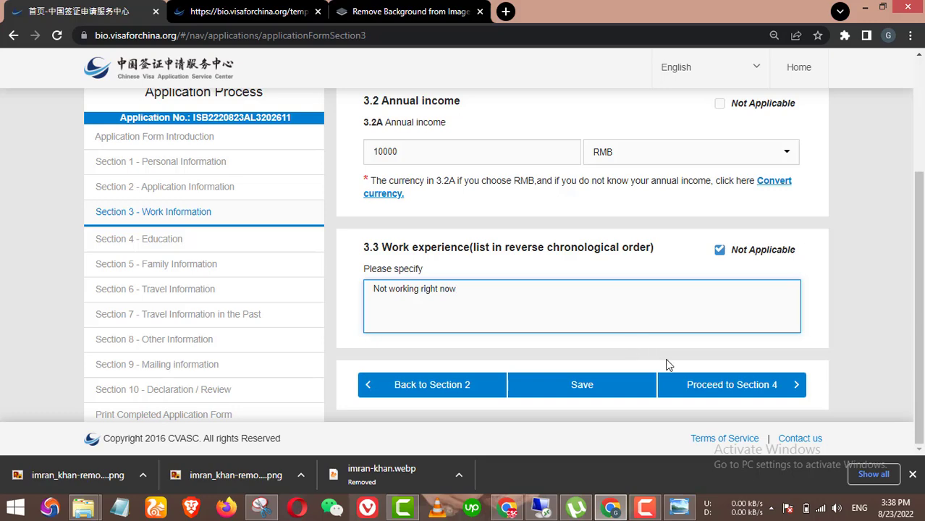
Step: Save Section 3 and proceed to Section 4 Education
click(773, 384)
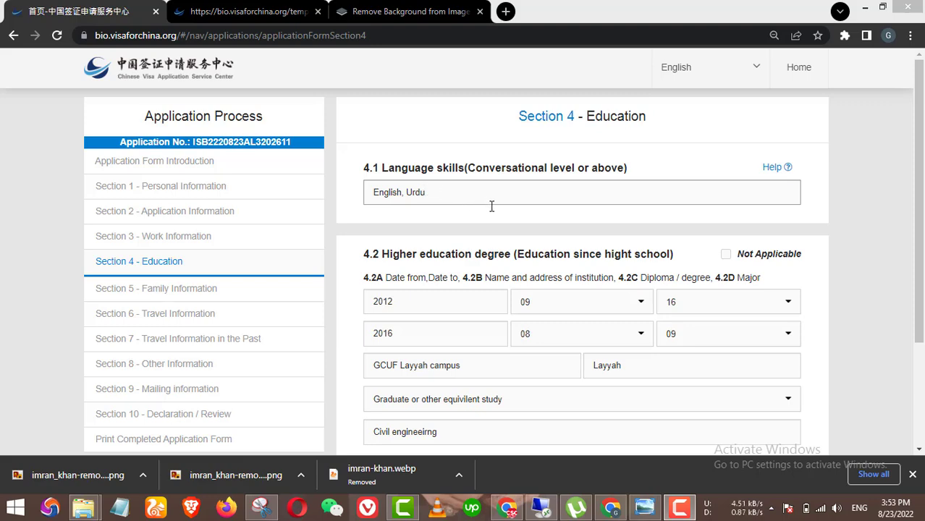
scroll(514, 232, down, 1)
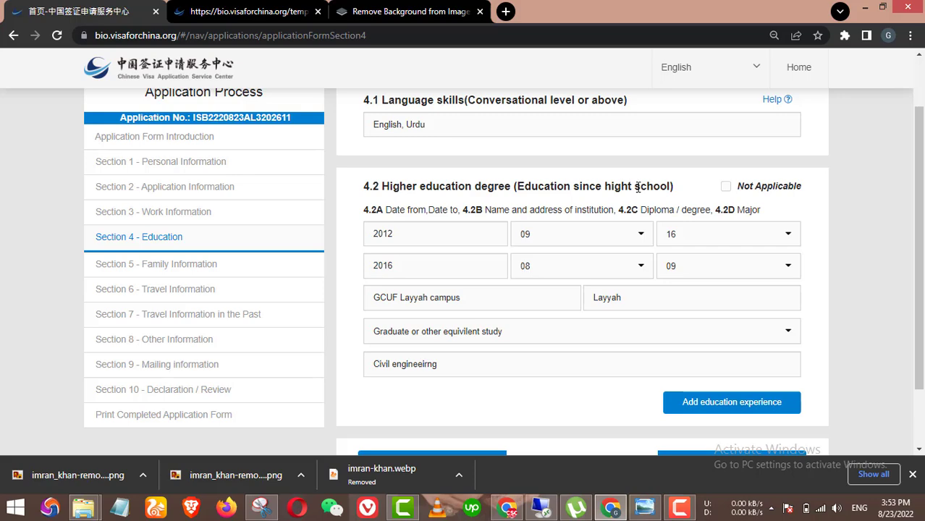
scroll(550, 244, down, 2)
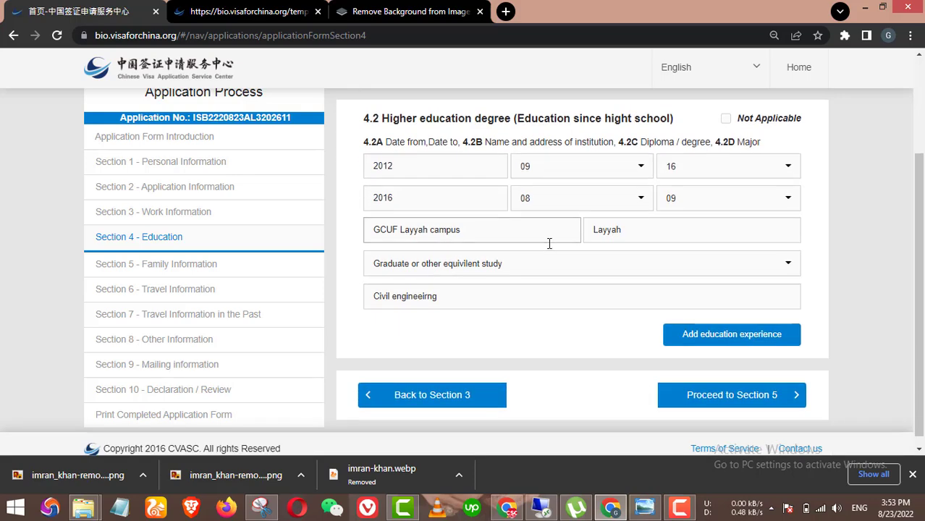
scroll(580, 250, up, 2)
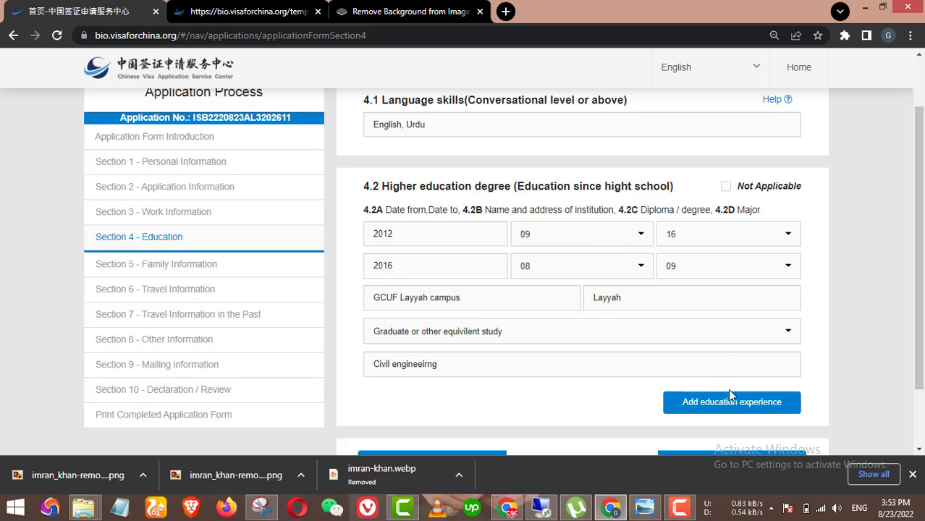
scroll(727, 391, down, 2)
Step: Add two blank education experience entries
click(745, 341)
scroll(745, 342, down, 2)
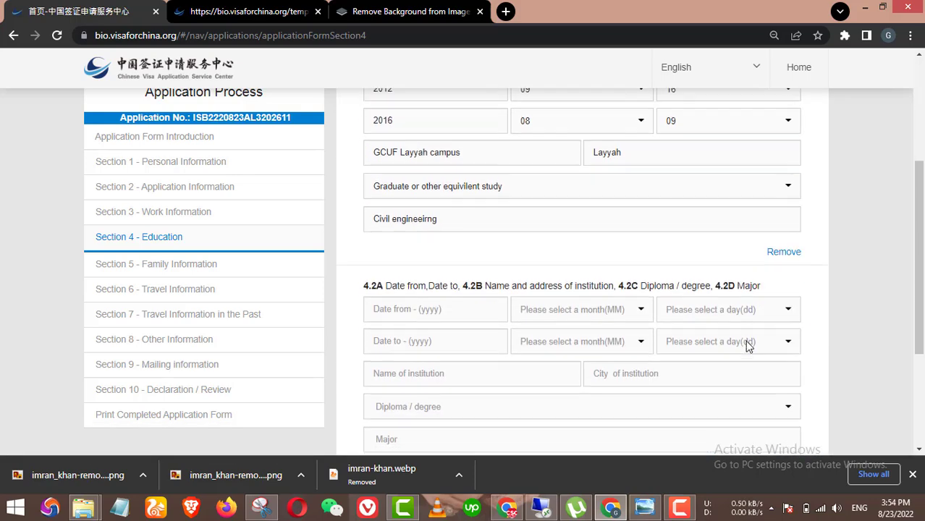
scroll(746, 342, down, 3)
scroll(727, 314, up, 5)
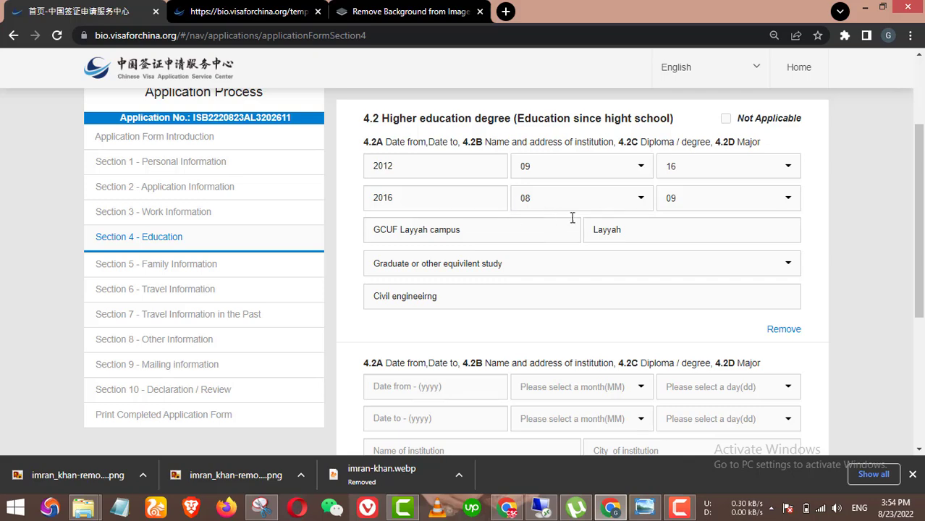
scroll(572, 217, down, 4)
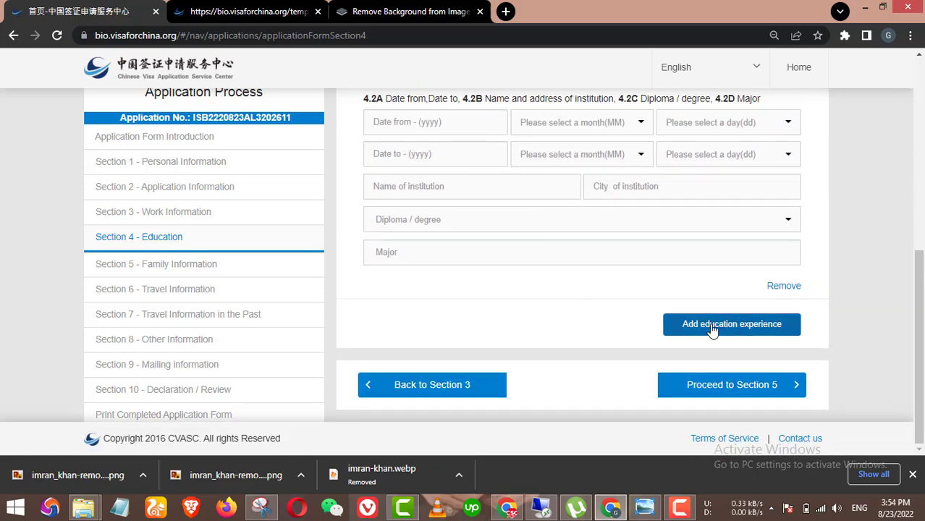
click(713, 326)
Step: Remove the extra blank entry, keeping only the GCUF Layyah campus degree
scroll(581, 323, down, 2)
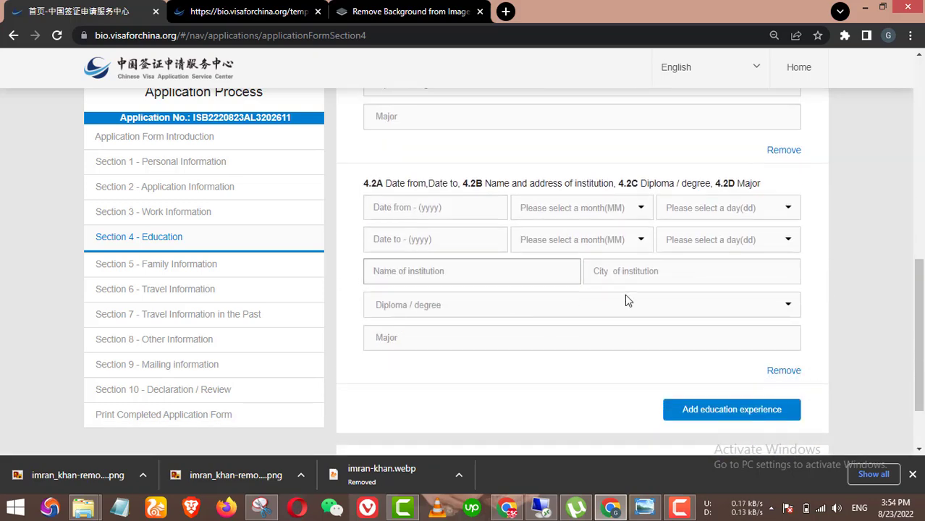
scroll(628, 300, down, 2)
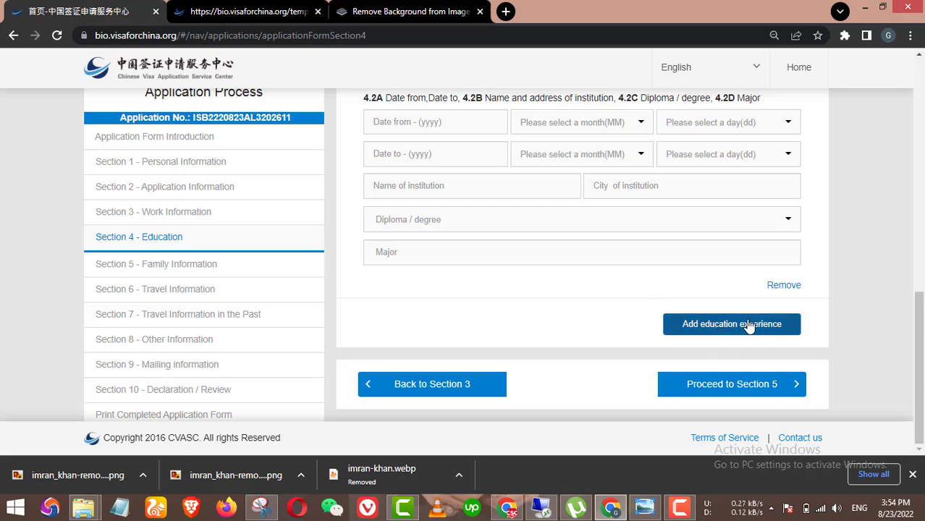
scroll(796, 291, up, 1)
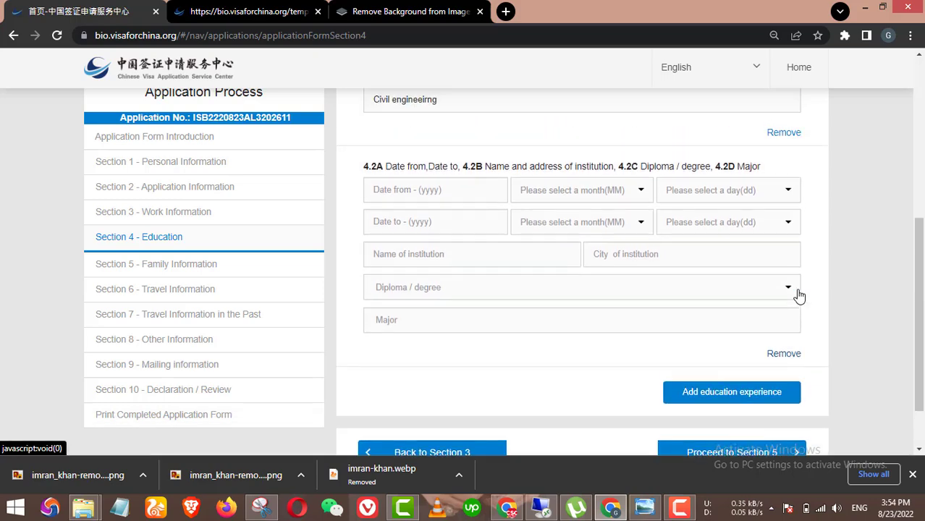
click(782, 354)
scroll(772, 308, up, 1)
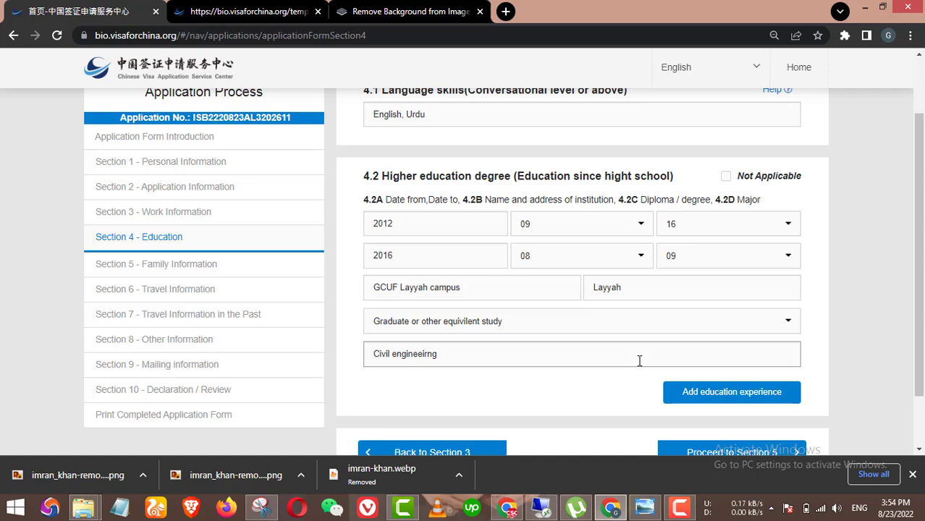
scroll(681, 319, down, 1)
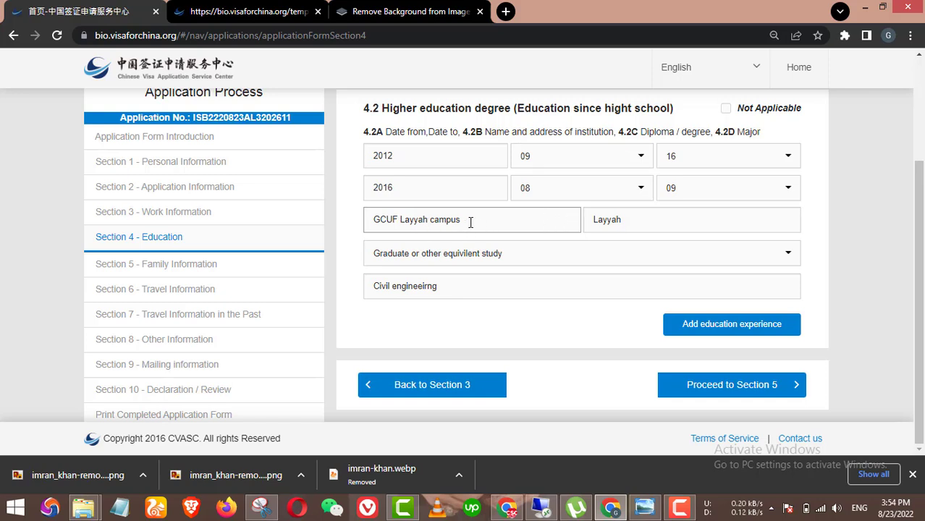
Step: Re-enter 'Layyah' as the city of the institution
double_click(621, 220)
text(L)
key(BackSpace)
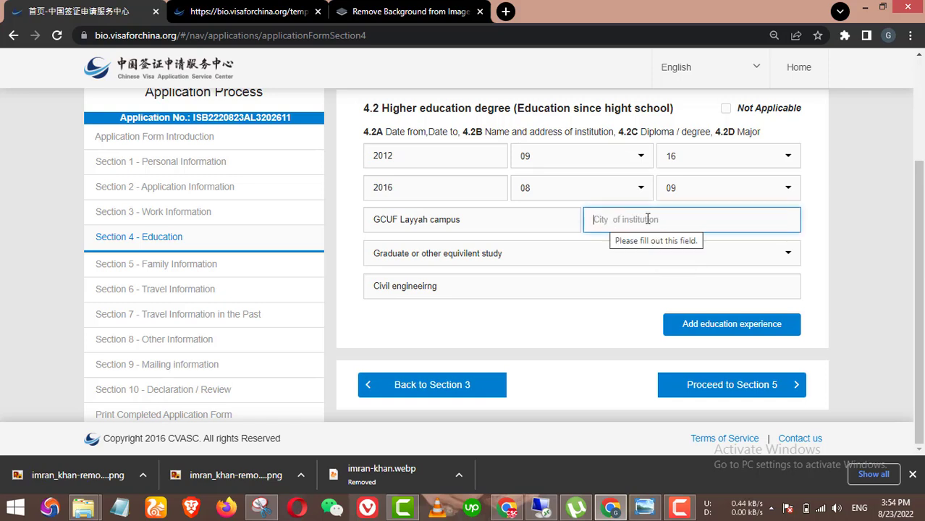
text(Layyah)
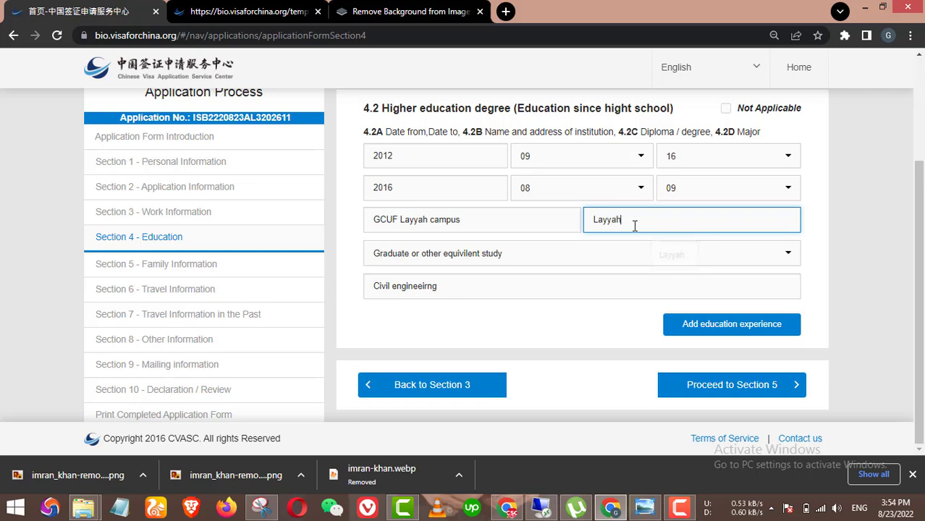
Step: Keep the graduate degree level and major unchanged, then proceed to Section 5
click(479, 259)
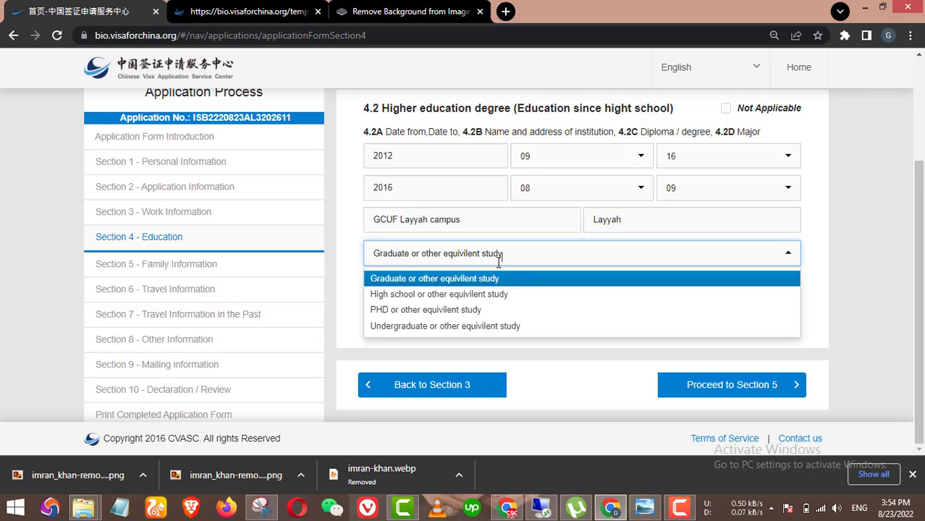
click(451, 283)
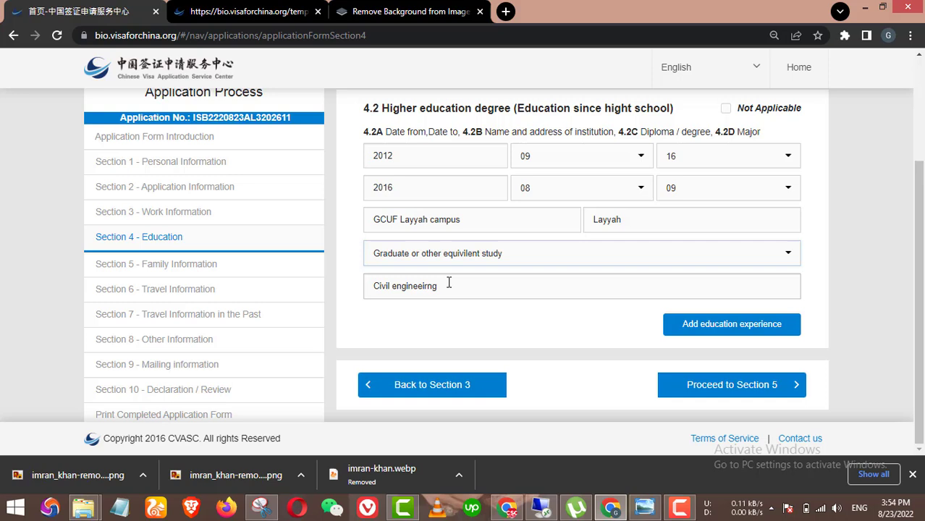
click(479, 258)
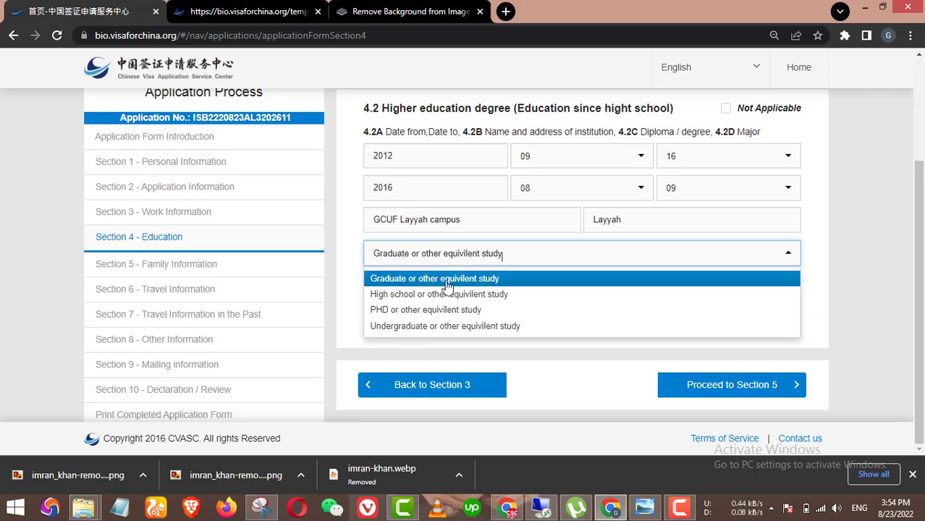
click(354, 290)
click(406, 288)
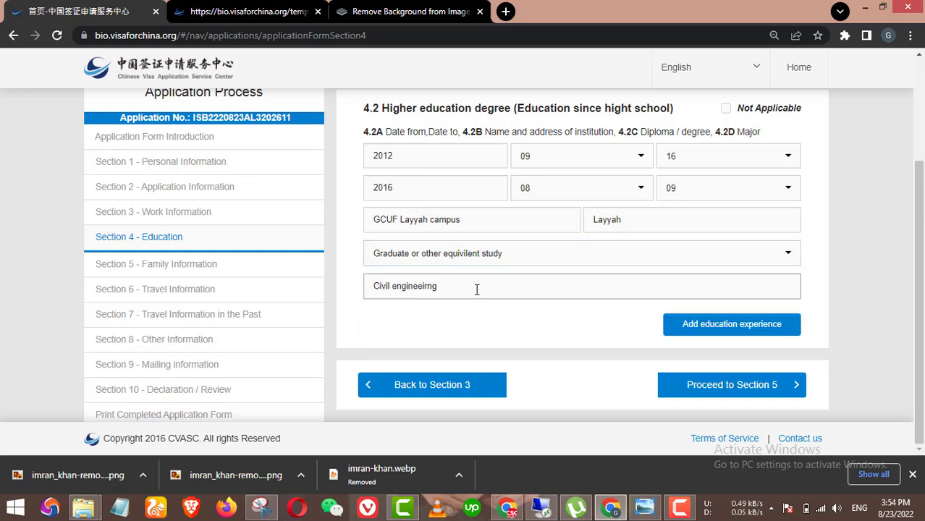
drag(477, 289, 362, 278)
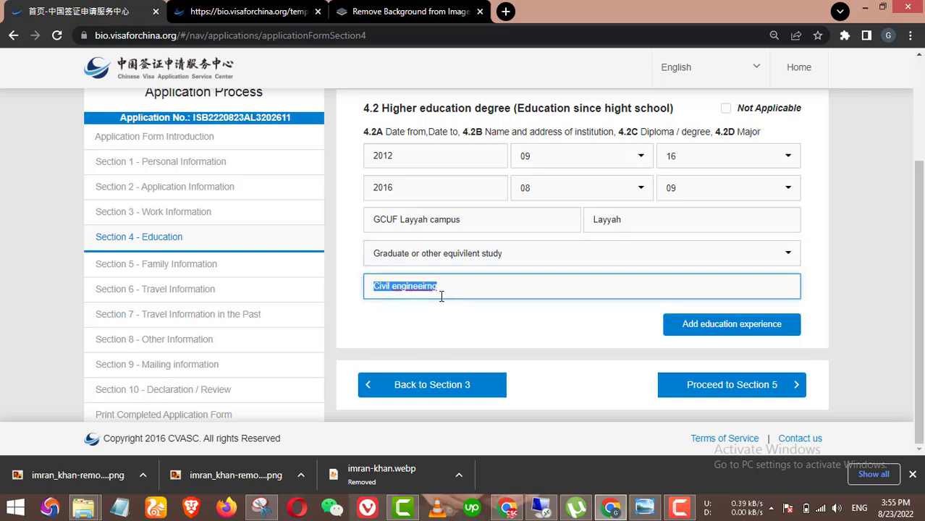
click(727, 386)
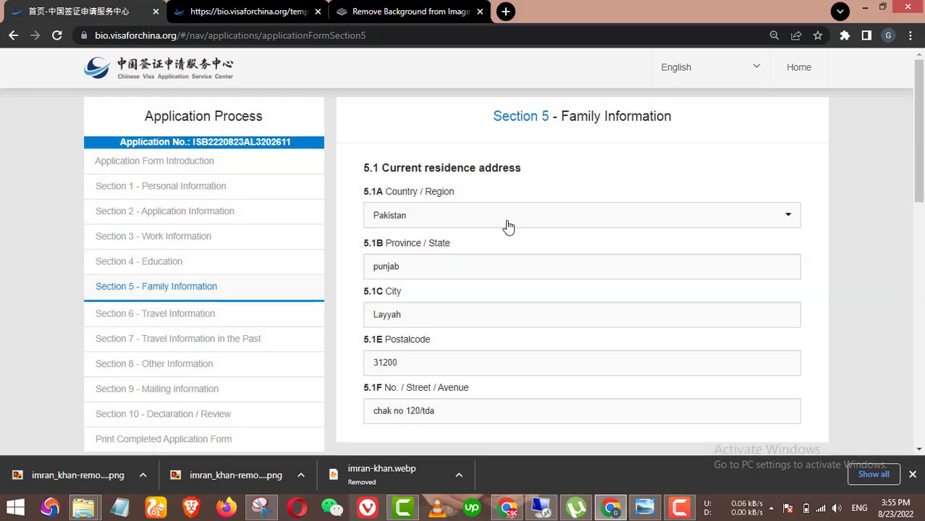
scroll(506, 223, down, 1)
click(397, 205)
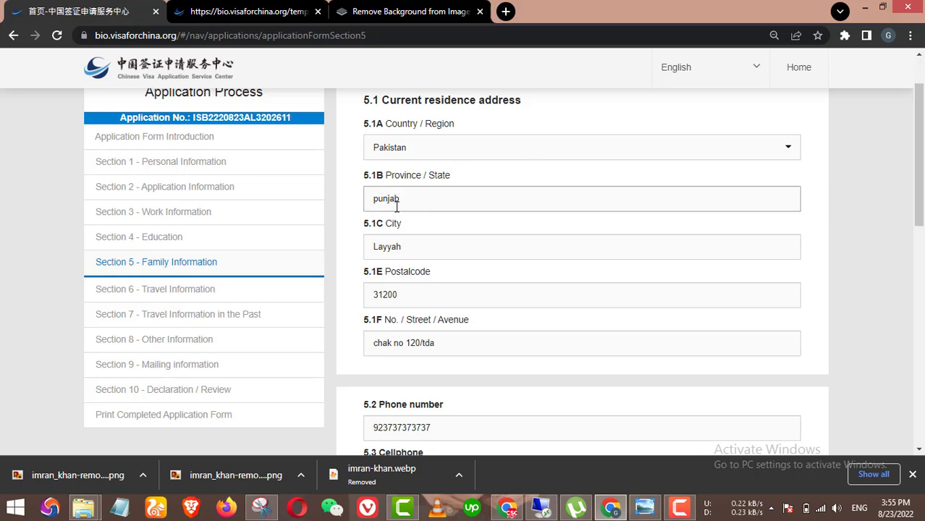
click(396, 255)
scroll(478, 276, down, 1)
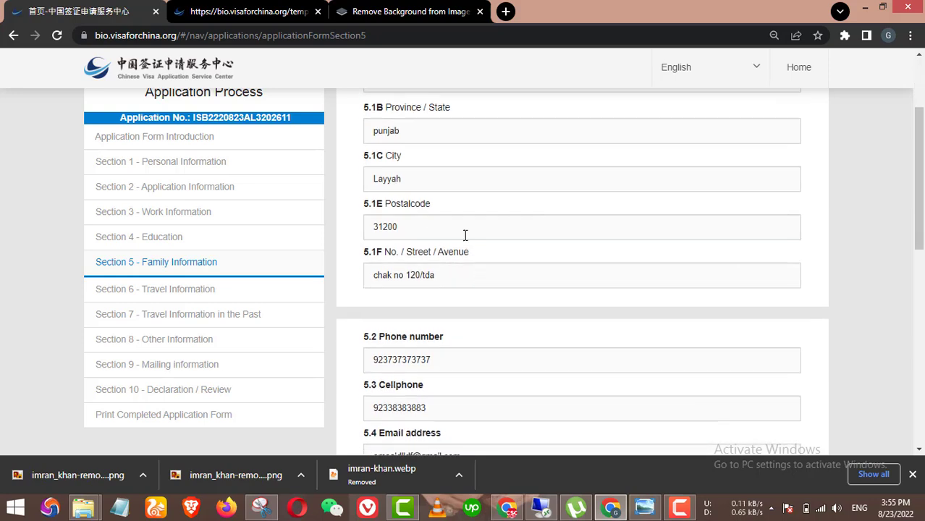
click(470, 233)
click(446, 268)
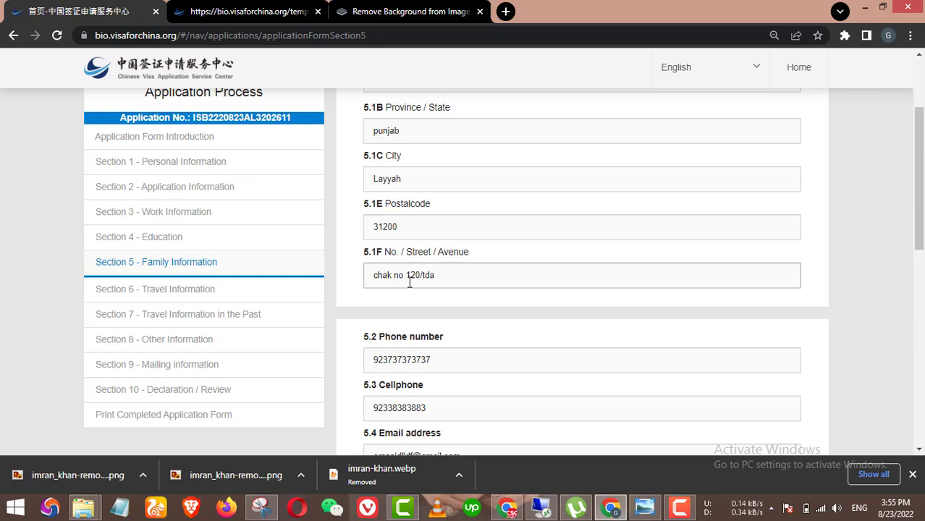
click(469, 262)
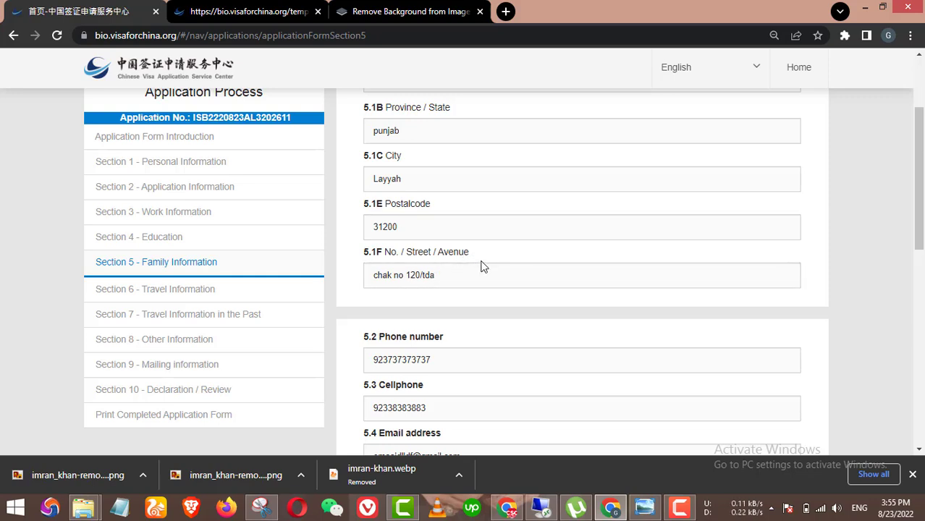
click(540, 281)
scroll(502, 237, down, 1)
scroll(440, 261, down, 1)
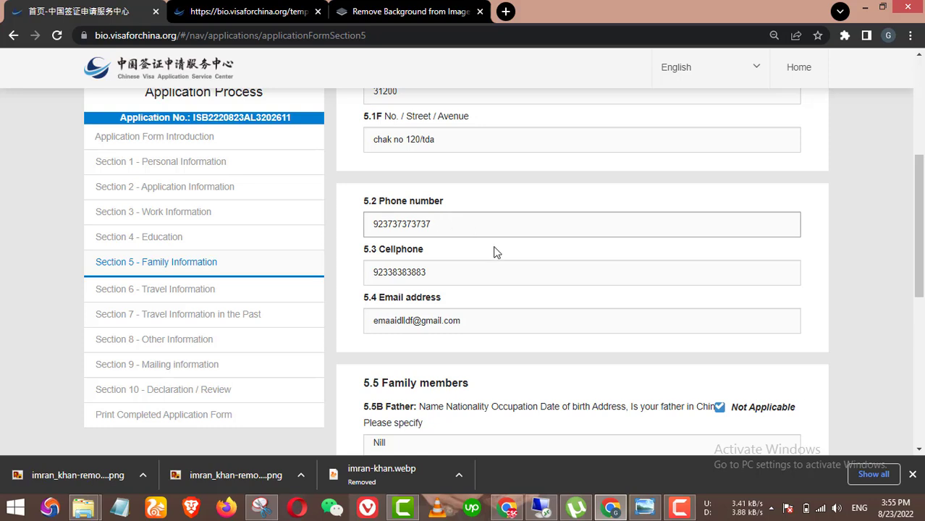
scroll(470, 237, down, 1)
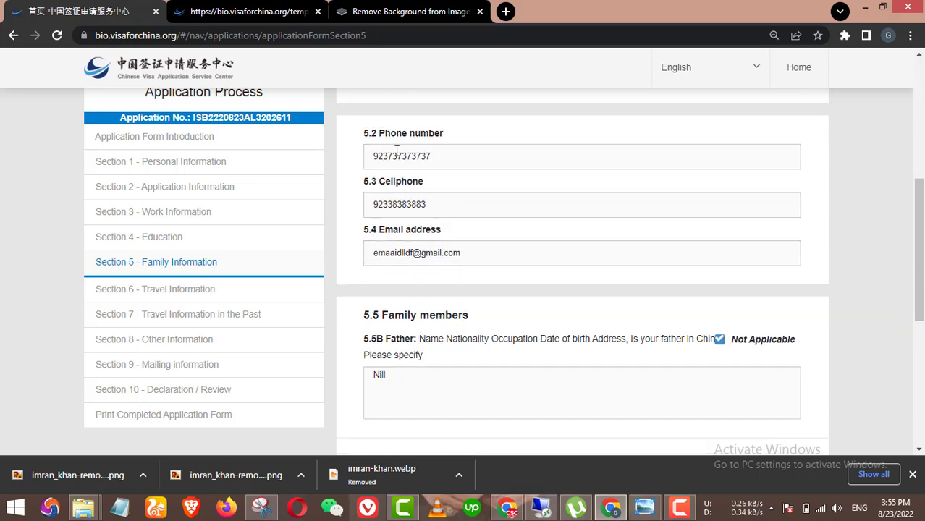
scroll(497, 274, down, 1)
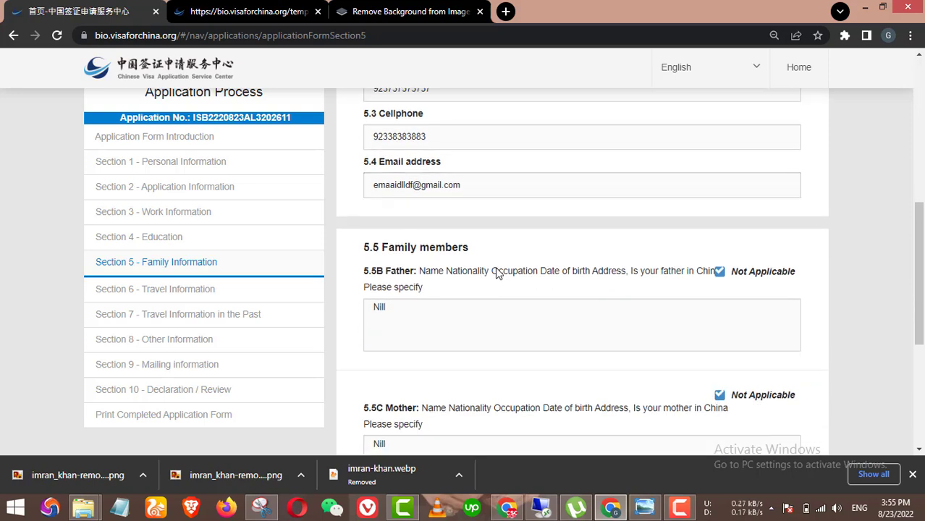
Step: Delete the father's 'Nill' note and untick Not Applicable for Father
drag(419, 315, 355, 310)
key(BackSpace)
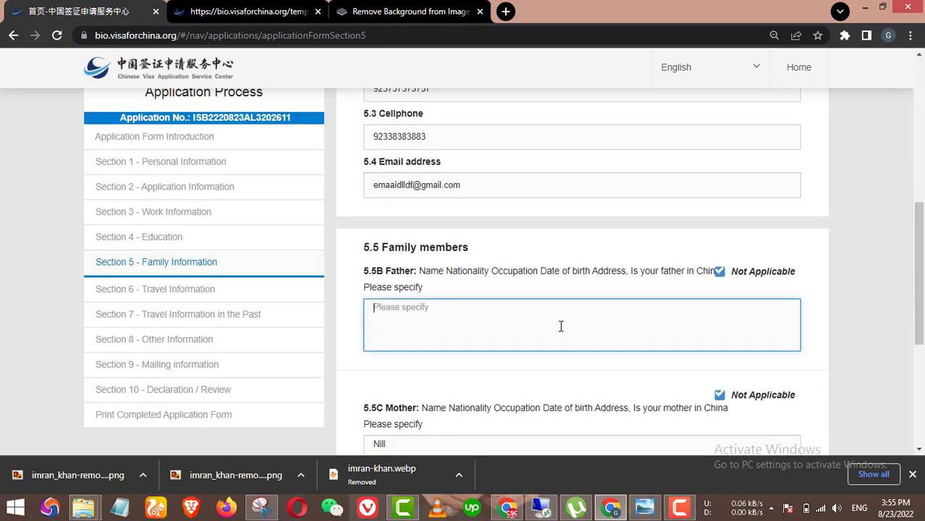
click(735, 275)
click(719, 410)
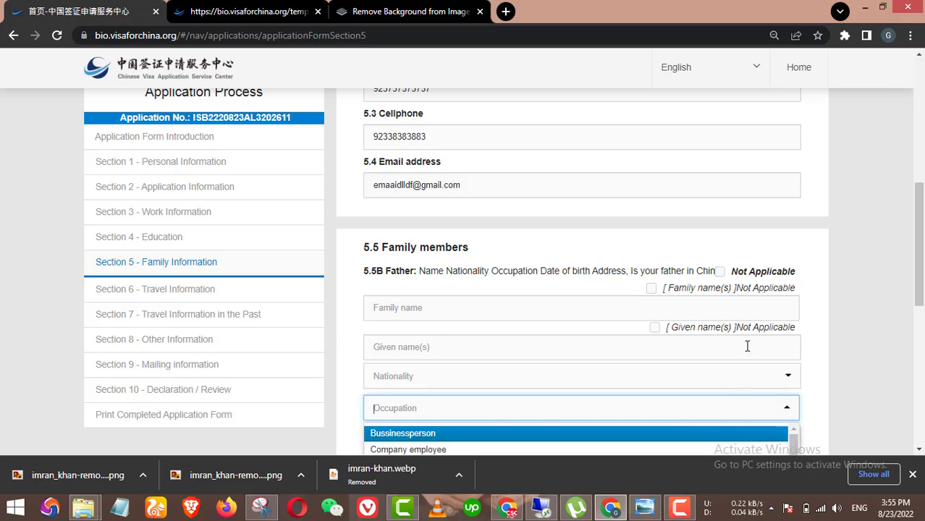
scroll(831, 296, down, 2)
click(829, 283)
scroll(771, 323, down, 2)
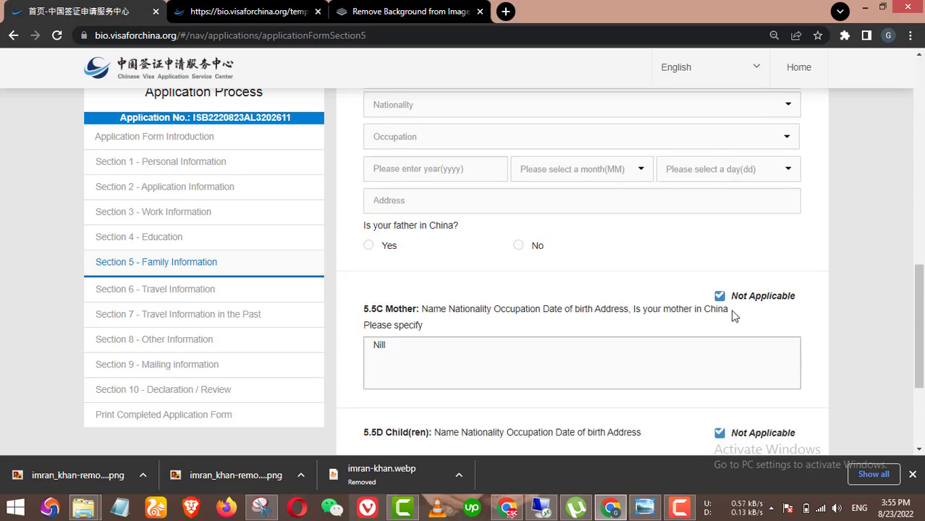
Step: Untick Not Applicable for Mother and Child(ren) to reveal their detail fields
click(720, 298)
scroll(731, 355, down, 3)
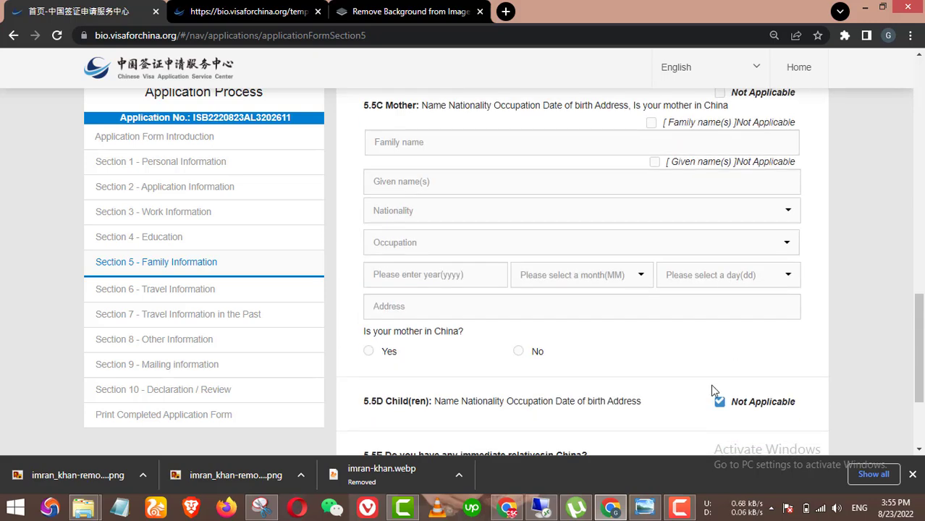
click(721, 400)
scroll(768, 330, up, 5)
scroll(762, 328, up, 3)
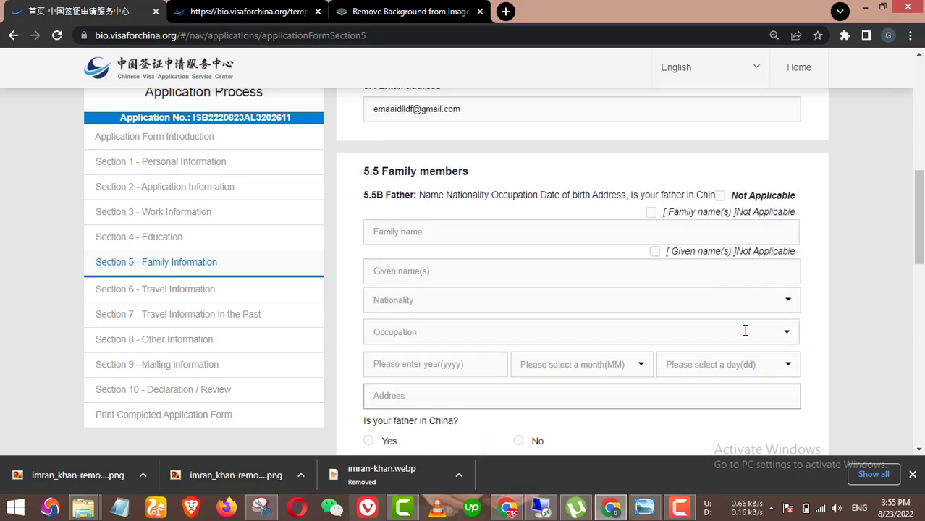
scroll(775, 319, down, 1)
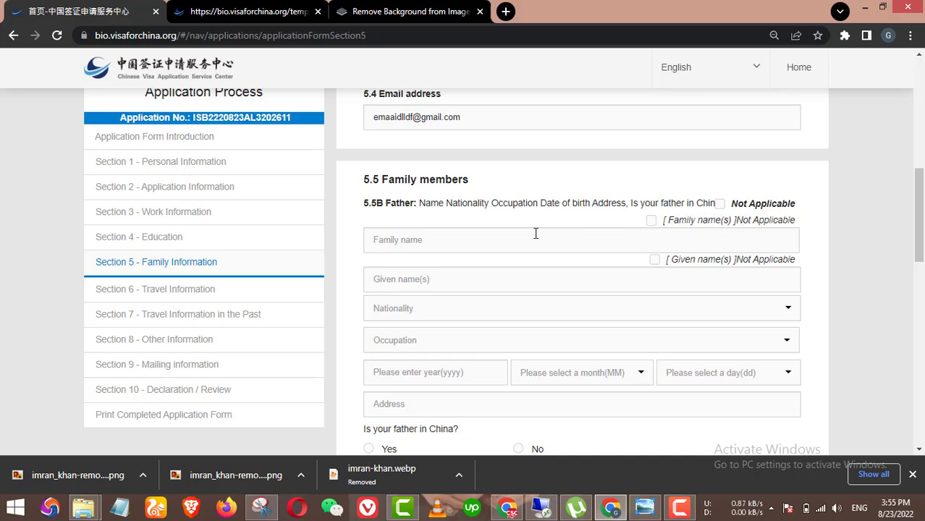
click(426, 241)
scroll(425, 259, down, 1)
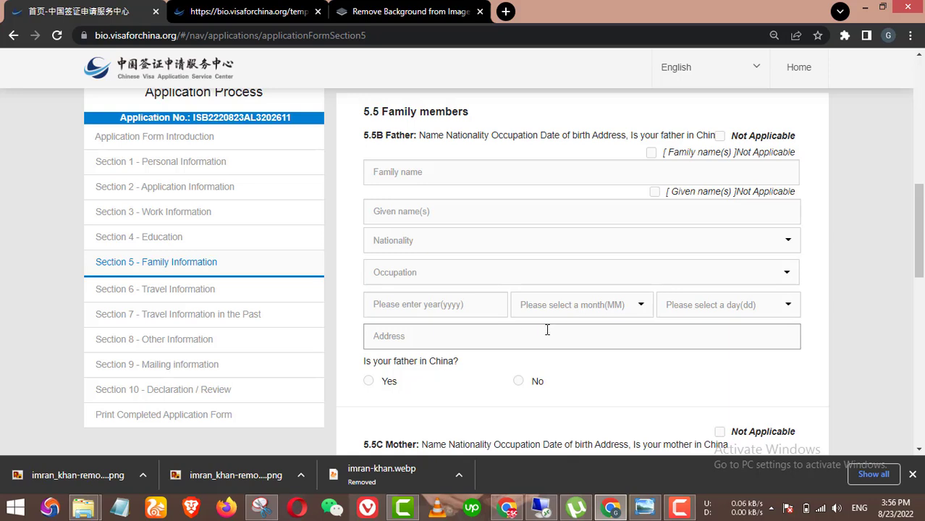
Step: Mark the father Not Applicable and enter 'Nill' as his note
click(719, 137)
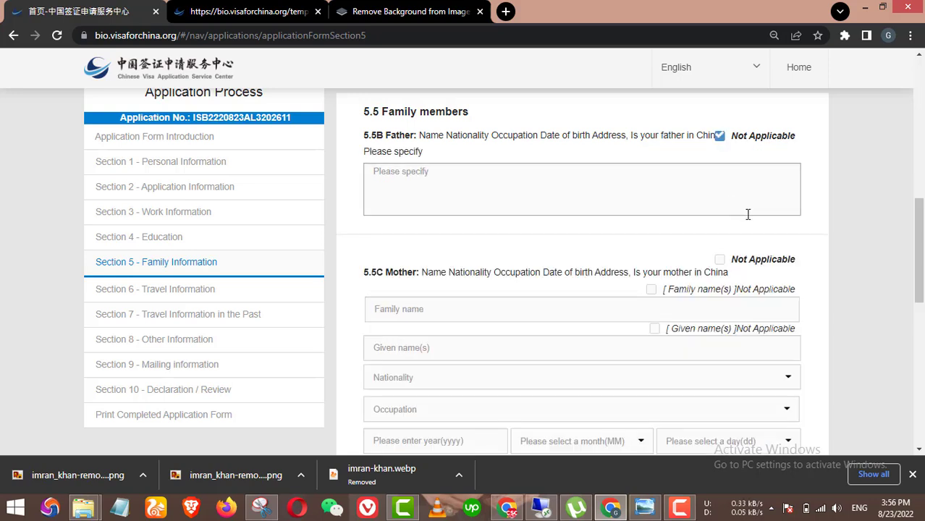
click(454, 171)
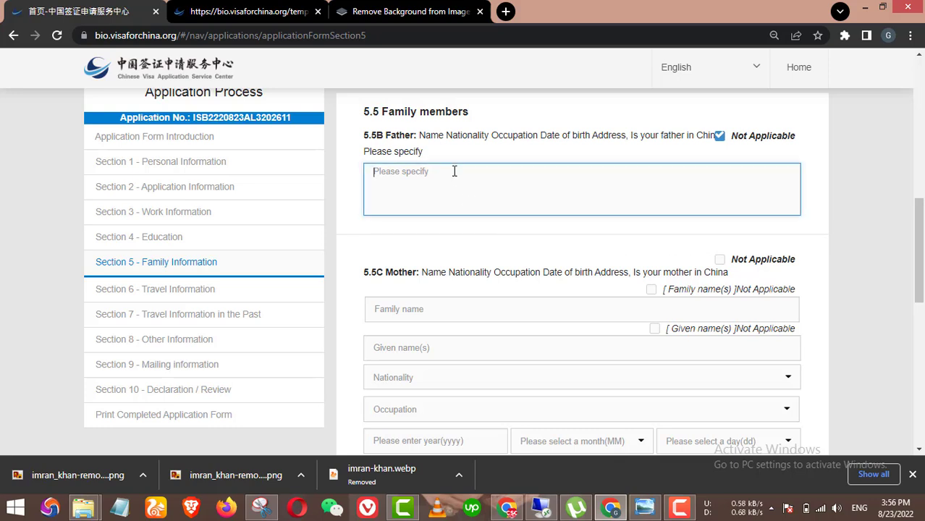
text(Nill)
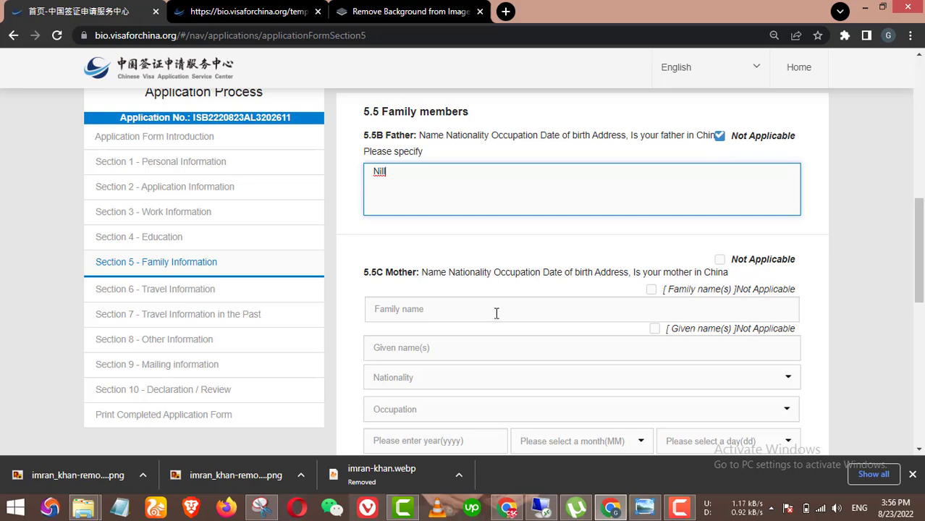
scroll(416, 265, down, 1)
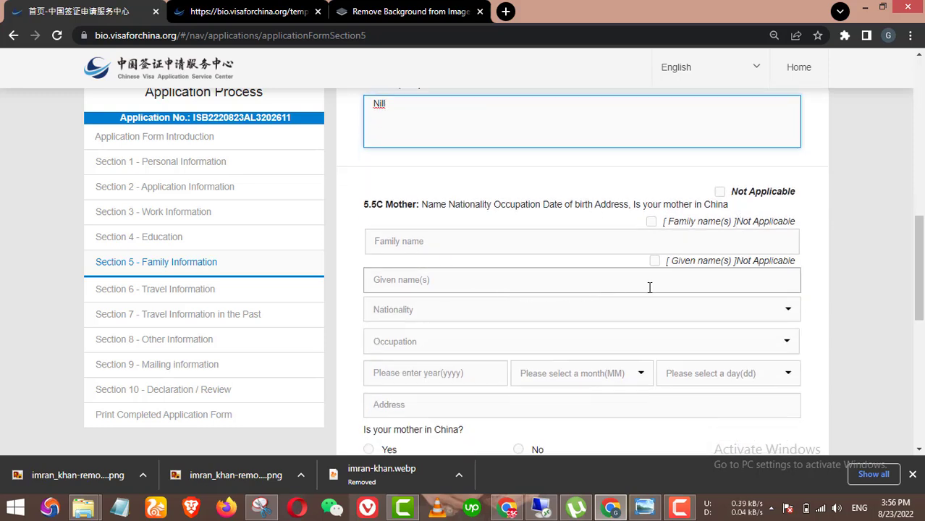
scroll(653, 293, down, 1)
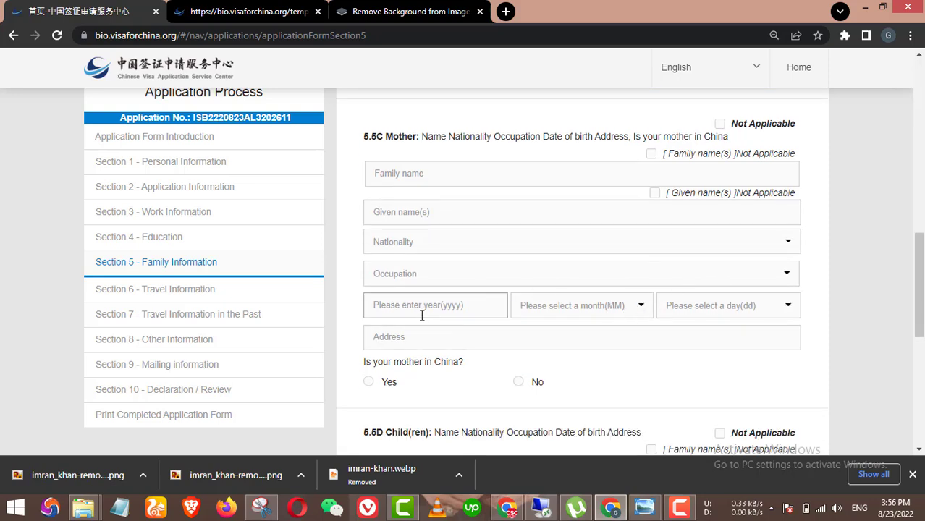
scroll(539, 314, up, 3)
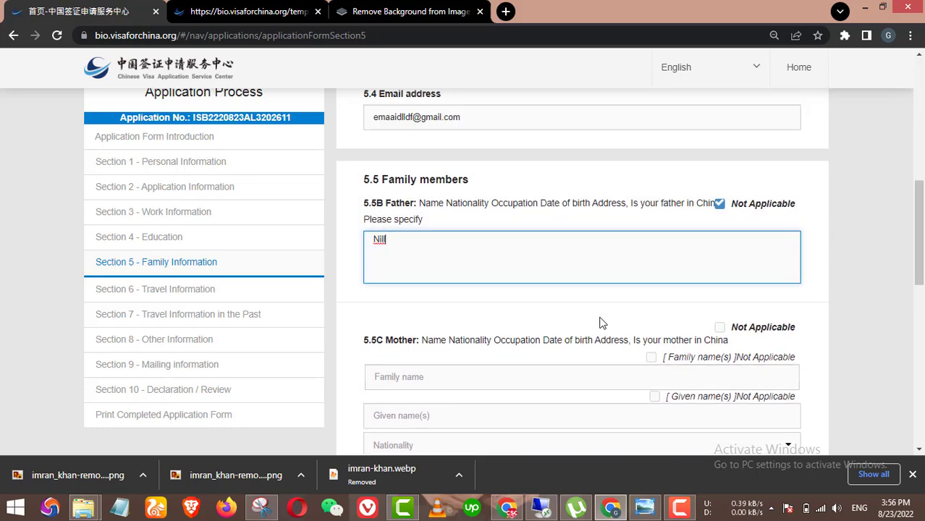
scroll(681, 261, down, 2)
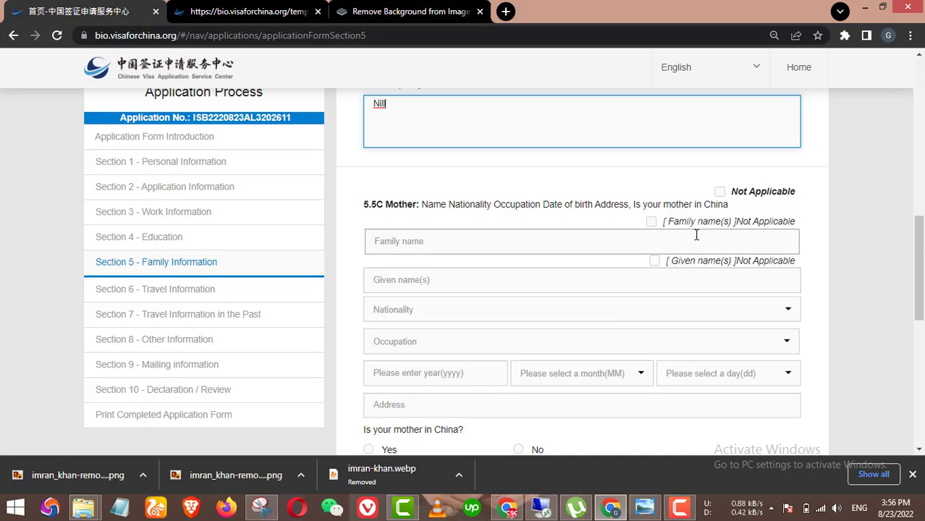
scroll(706, 238, up, 2)
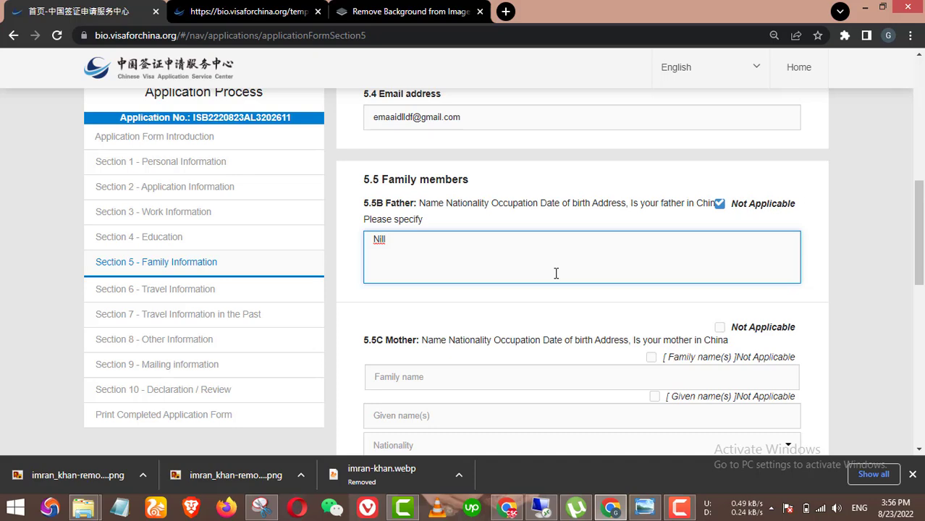
scroll(556, 273, down, 1)
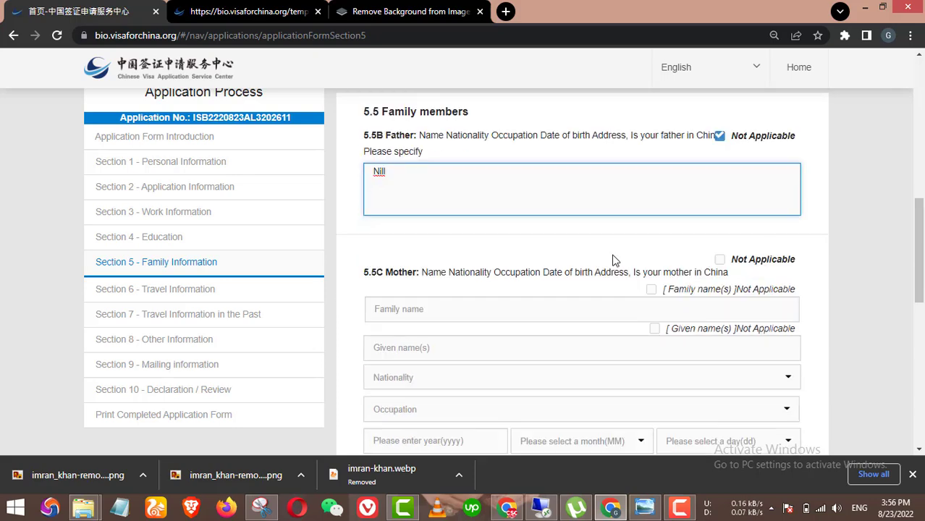
scroll(744, 230, down, 5)
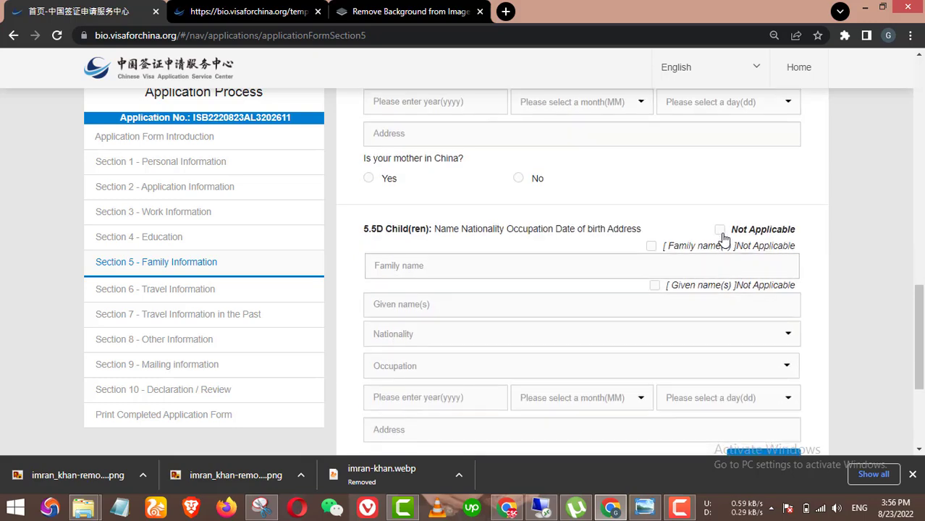
Step: Mark both the children and the mother as Not Applicable
click(720, 230)
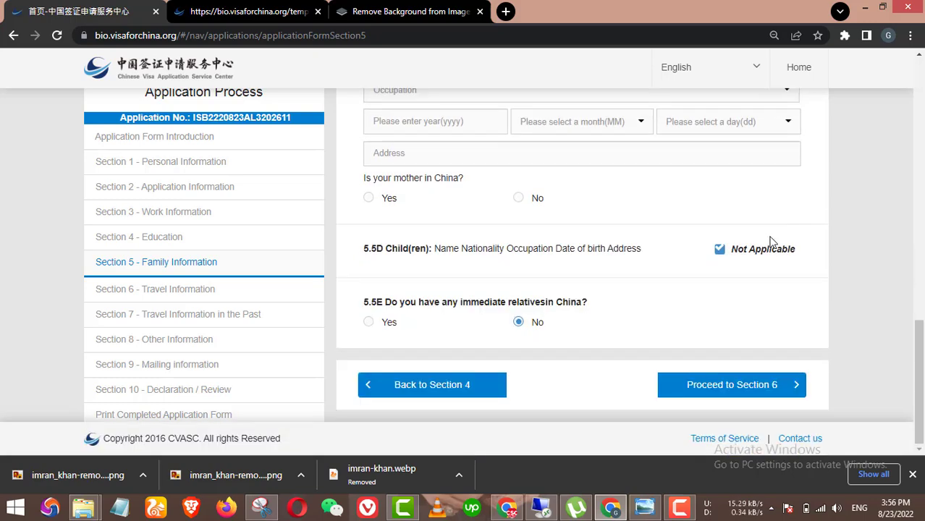
scroll(771, 259, up, 6)
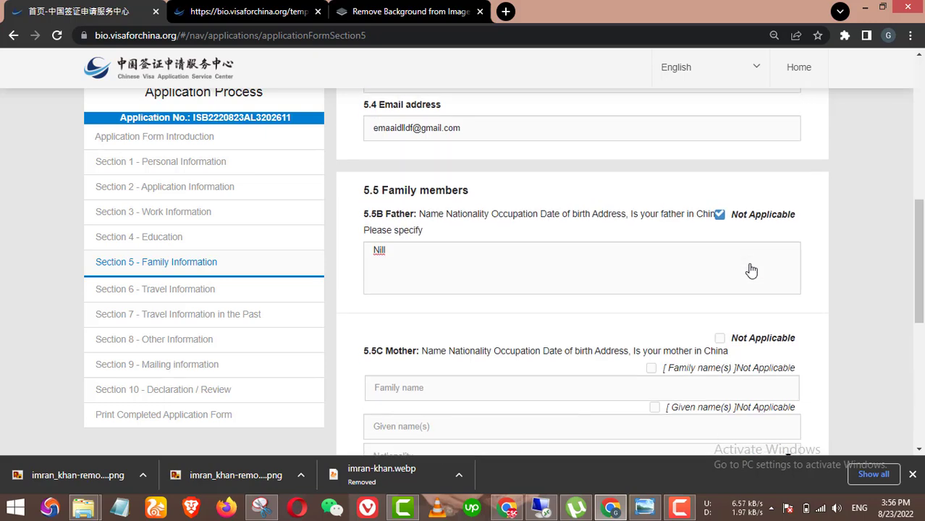
scroll(751, 270, down, 2)
click(720, 215)
scroll(652, 268, down, 1)
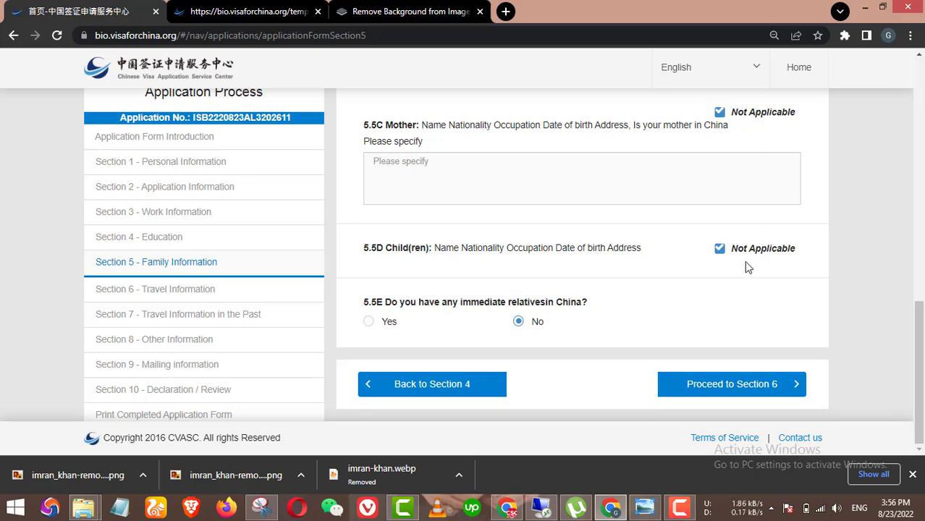
scroll(744, 262, up, 1)
scroll(747, 276, up, 3)
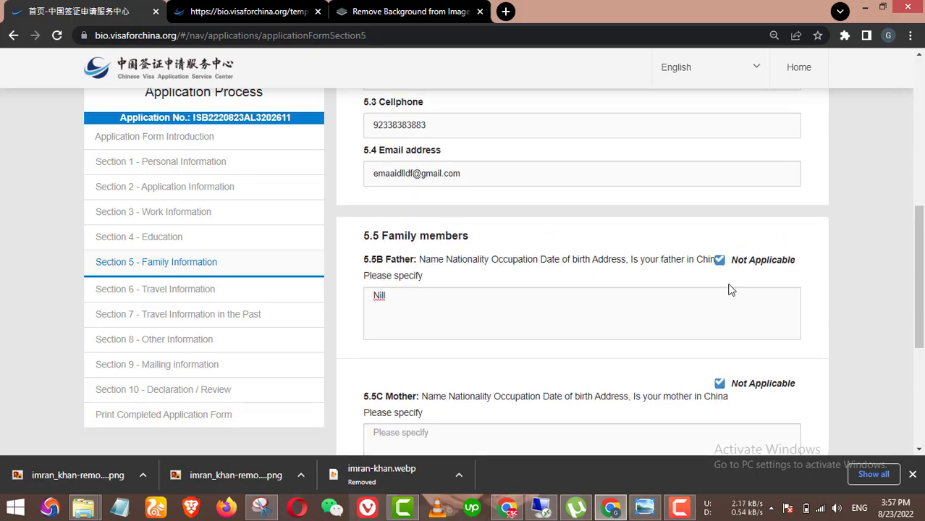
scroll(538, 355, down, 3)
Step: Enter 'N/A' as the mother's note and change the father's 'Nill' to 'N/A'
click(390, 254)
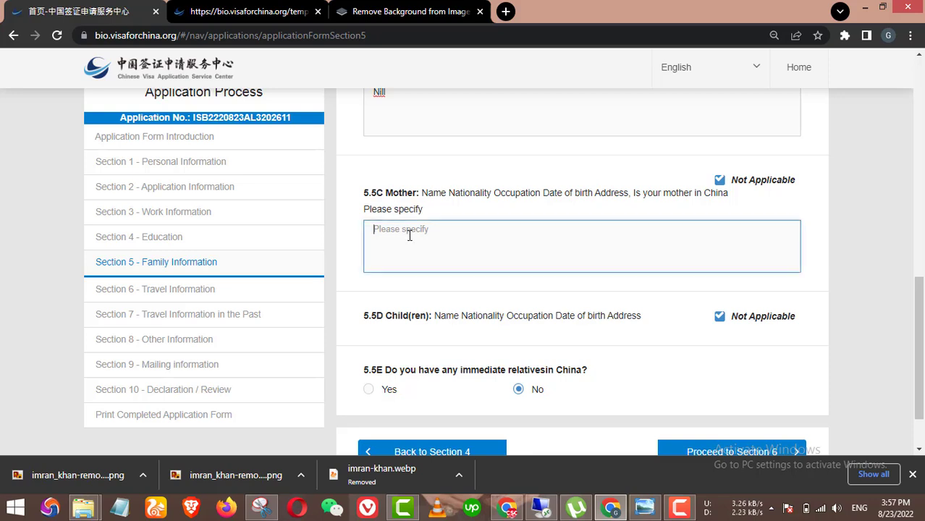
text(Nill)
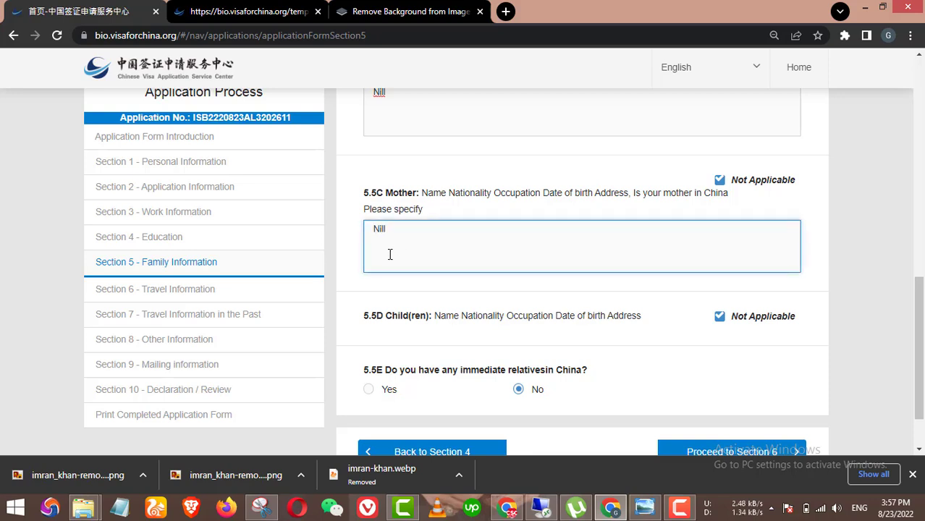
key(BackSpace)
key(BackSpace)
key(BackSpace)
text(/)
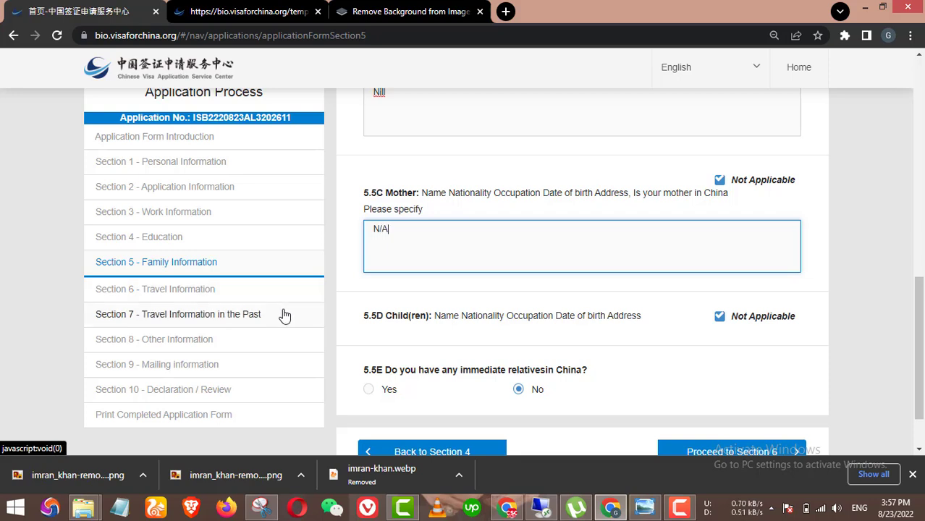
text(A)
scroll(362, 242, up, 2)
drag(387, 228, 380, 227)
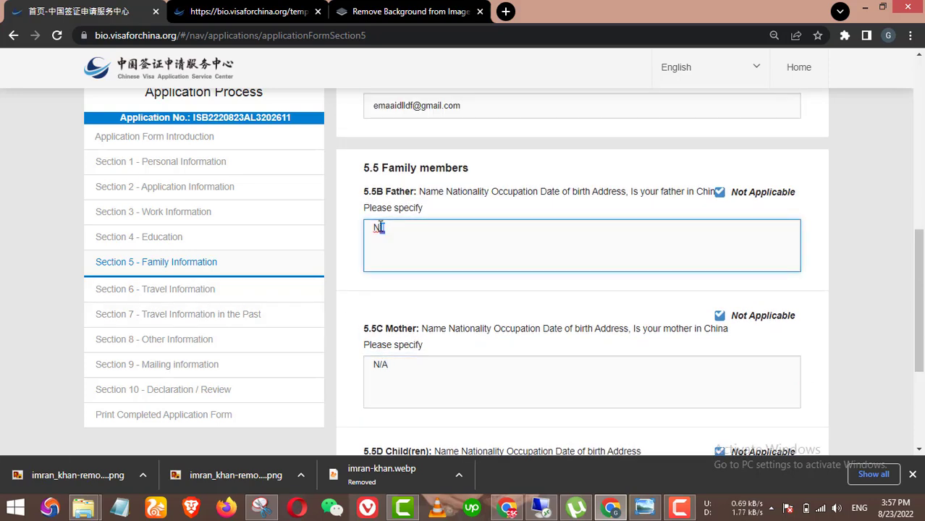
key(BackSpace)
scroll(566, 262, down, 3)
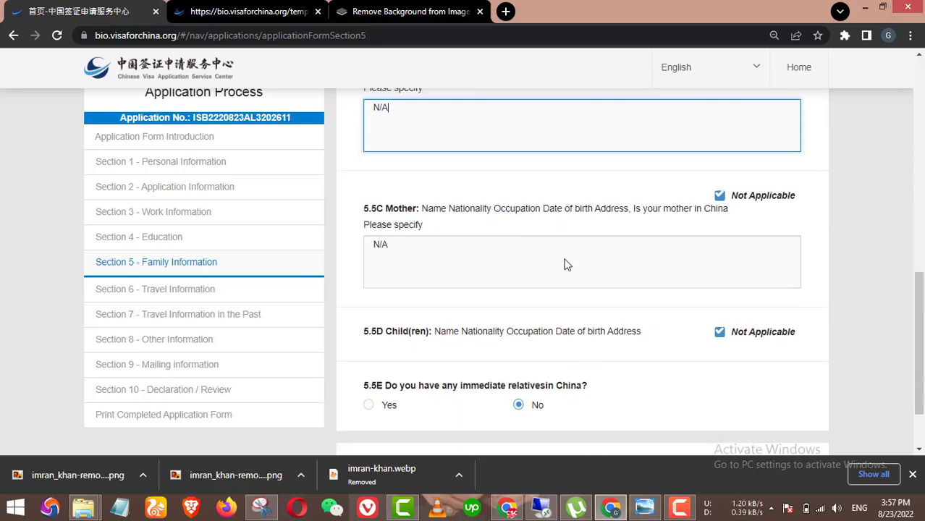
scroll(567, 265, down, 2)
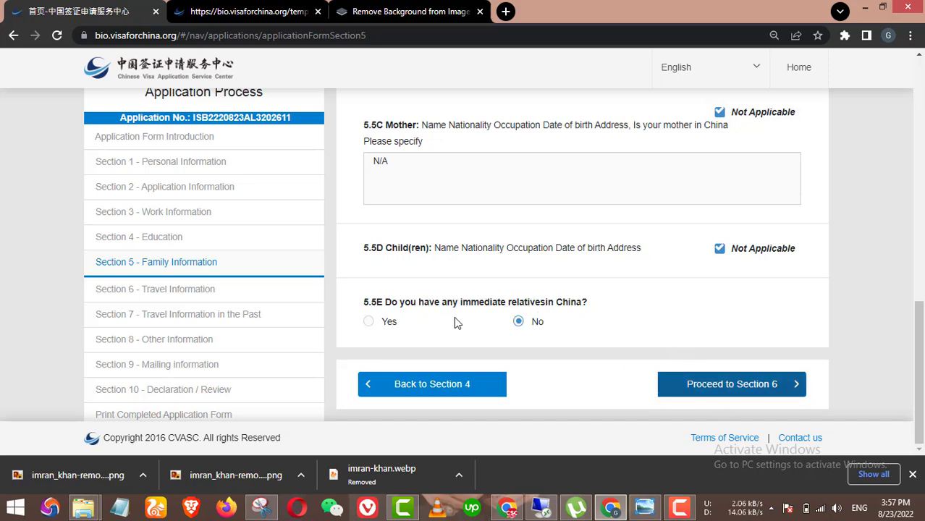
click(723, 395)
Step: Proceed to Section 6 Travel Information and look over the page
click(712, 382)
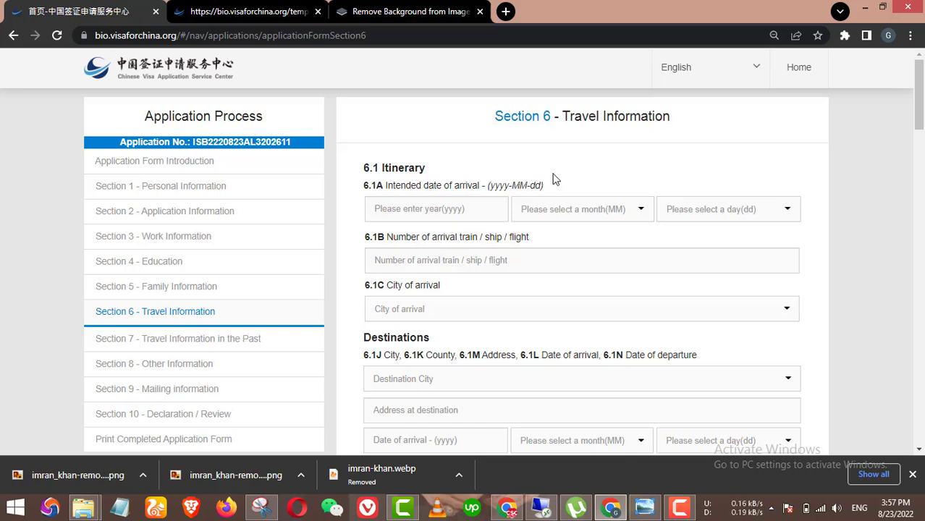
scroll(572, 187, down, 1)
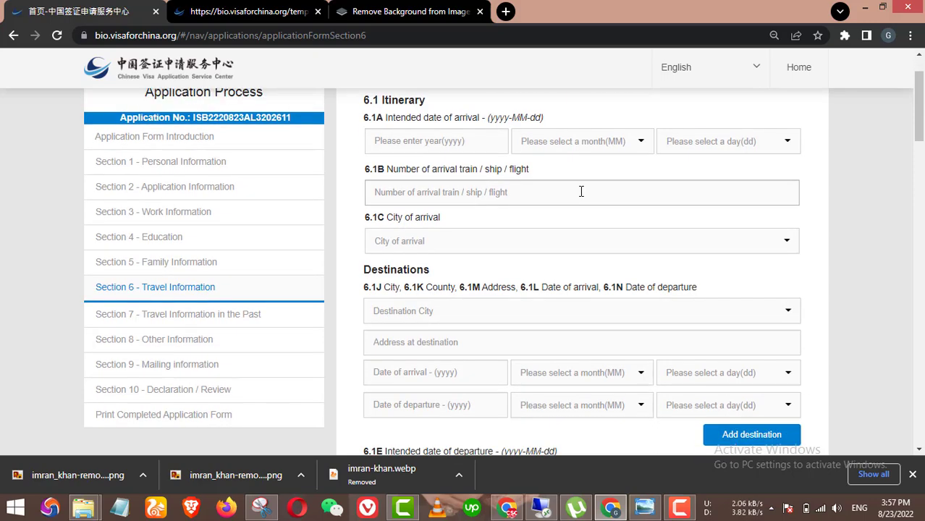
scroll(572, 195, up, 1)
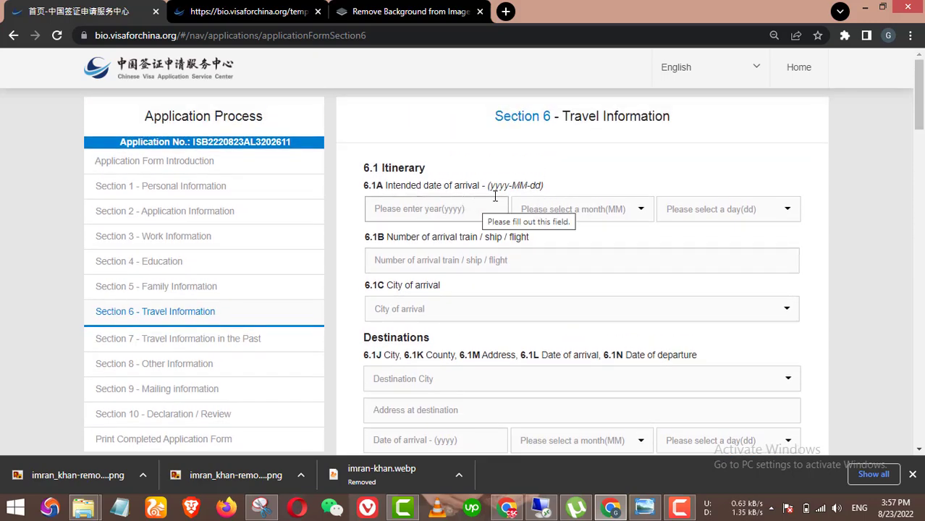
scroll(496, 197, down, 1)
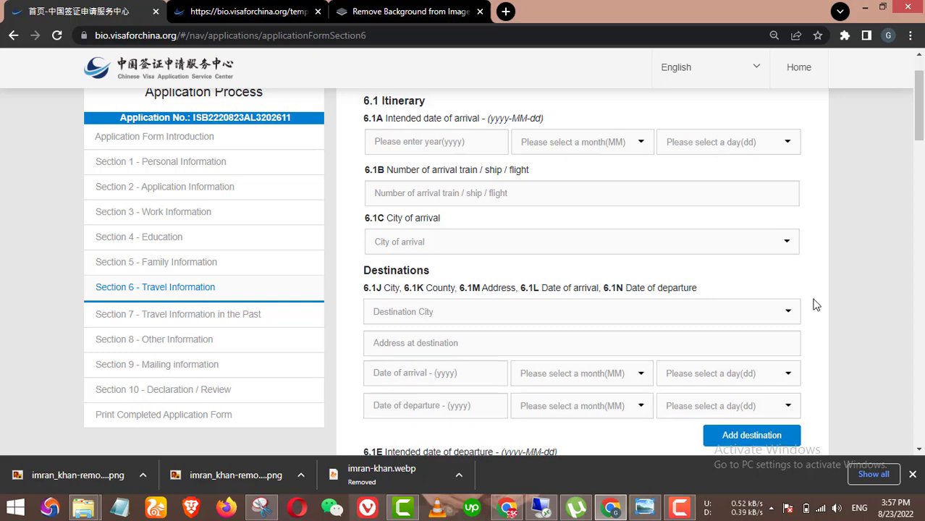
scroll(824, 307, up, 1)
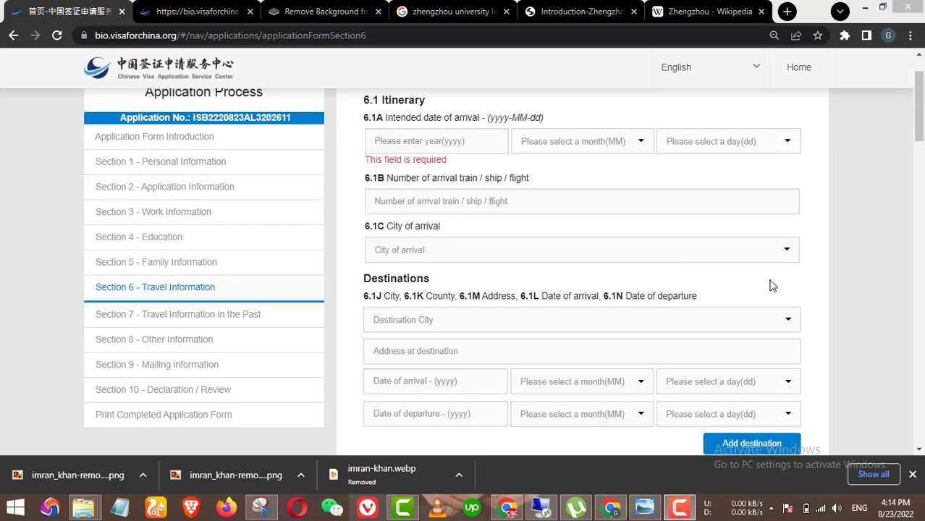
Step: Set the intended arrival date to 2022-09-15
click(437, 141)
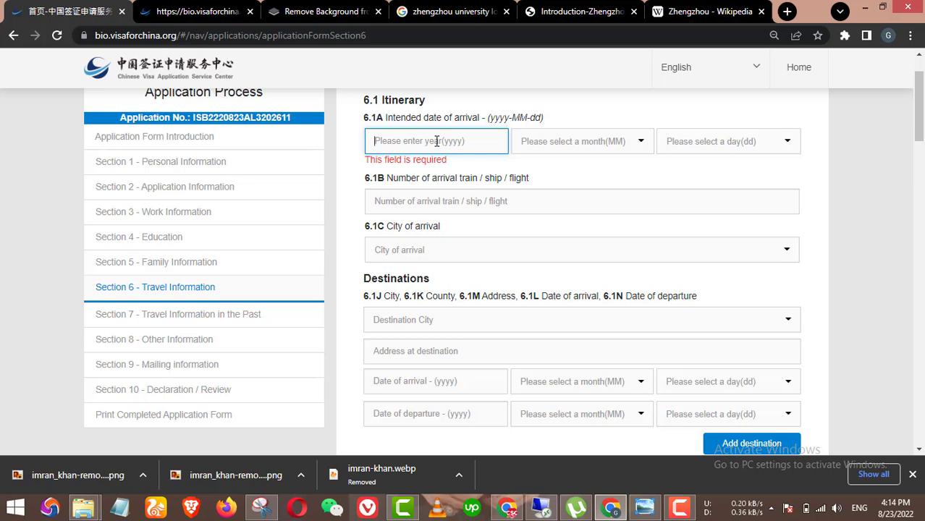
text(2022)
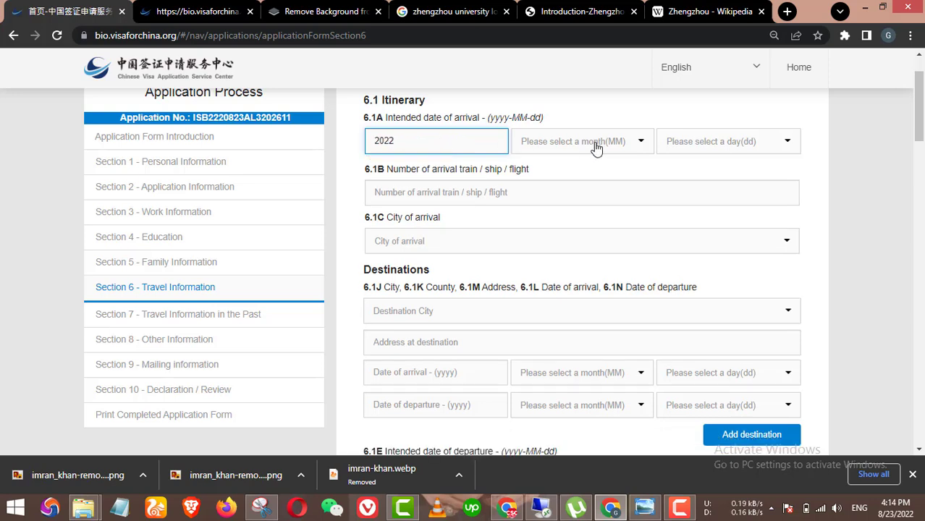
click(597, 148)
scroll(555, 231, down, 2)
click(538, 226)
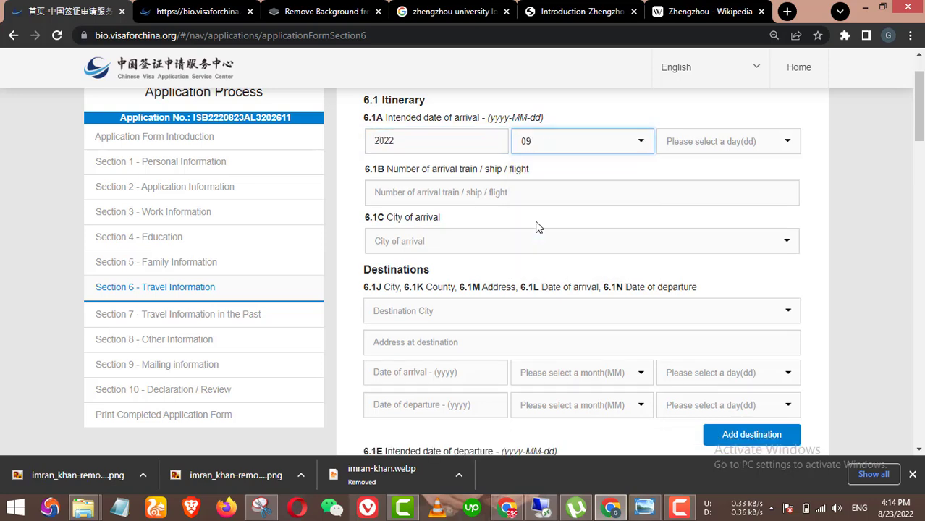
click(685, 149)
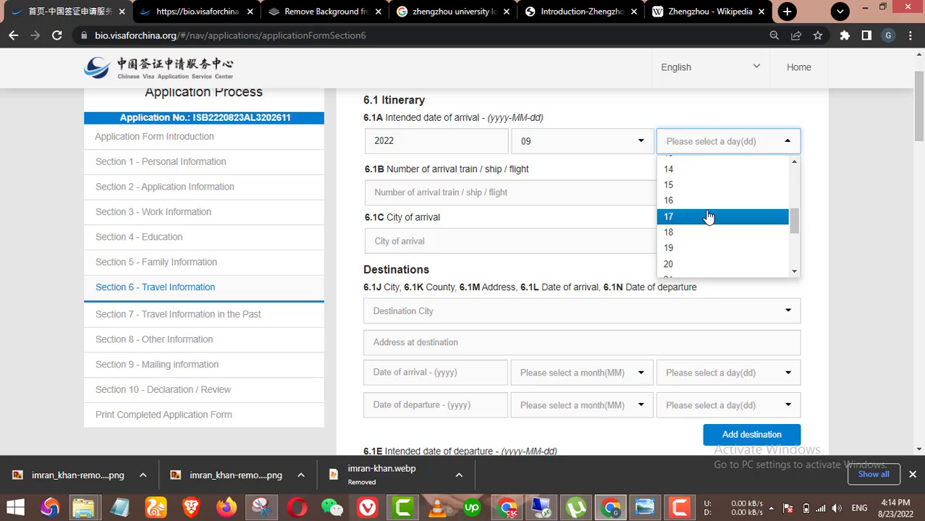
click(694, 185)
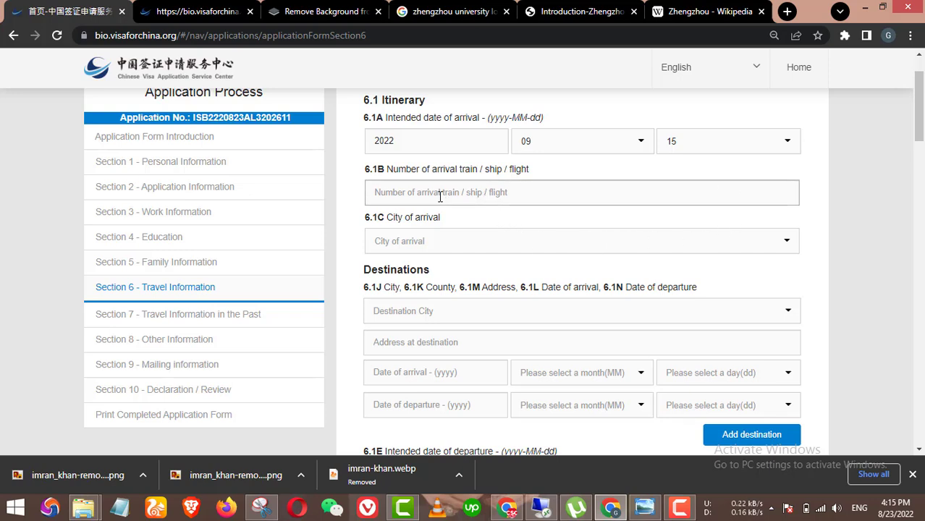
Step: Choose Zhengzhou as the arrival city and Zhongyuan Qu as the county
click(460, 250)
text(zhen)
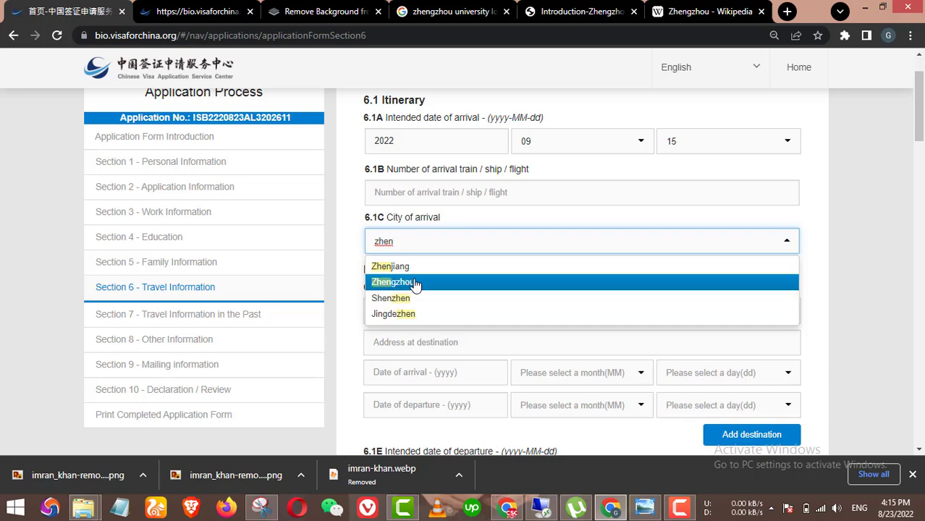
click(456, 283)
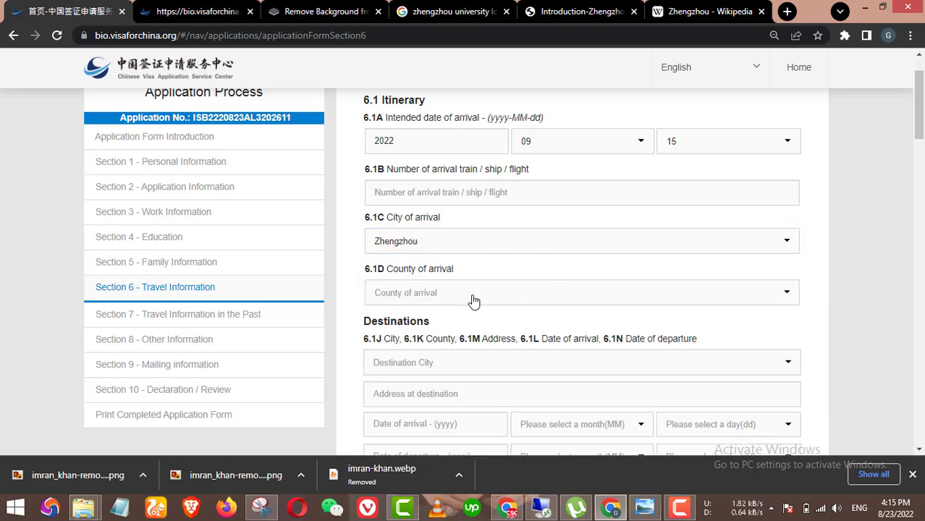
click(471, 298)
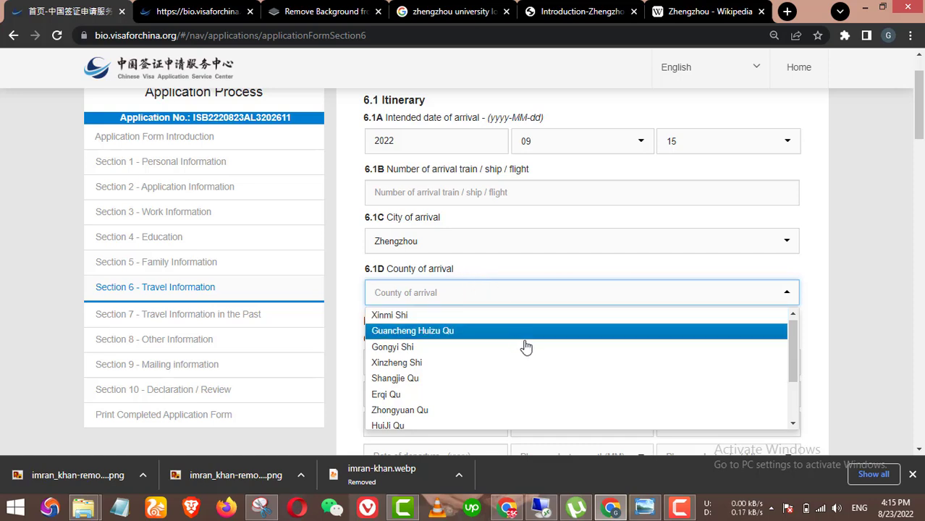
scroll(535, 363, down, 2)
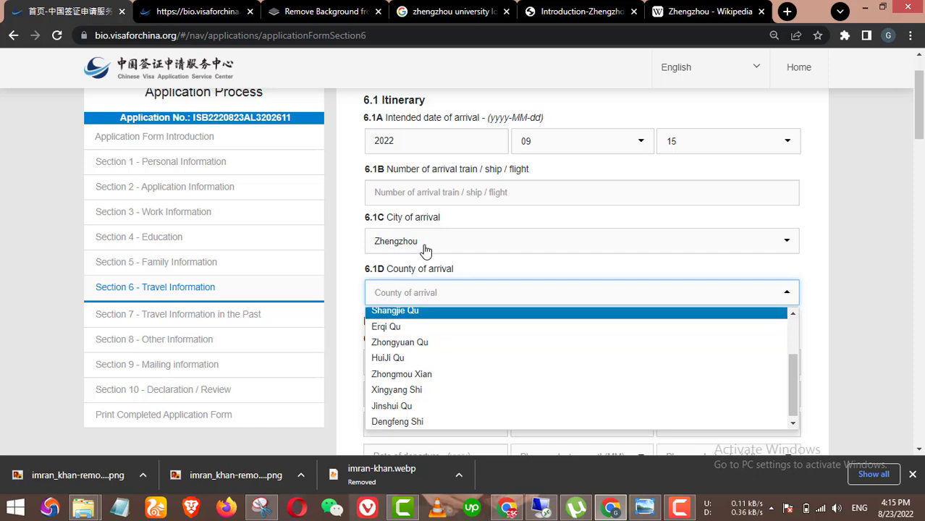
click(421, 345)
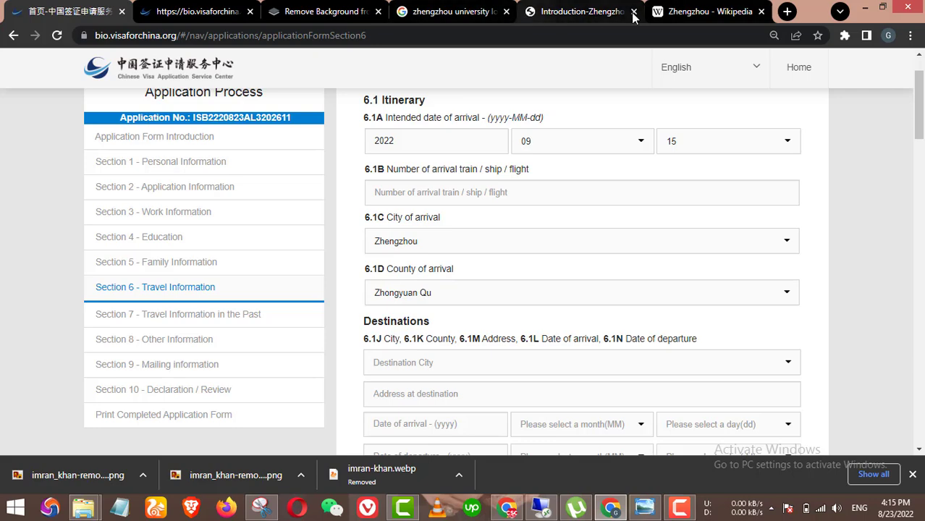
click(434, 11)
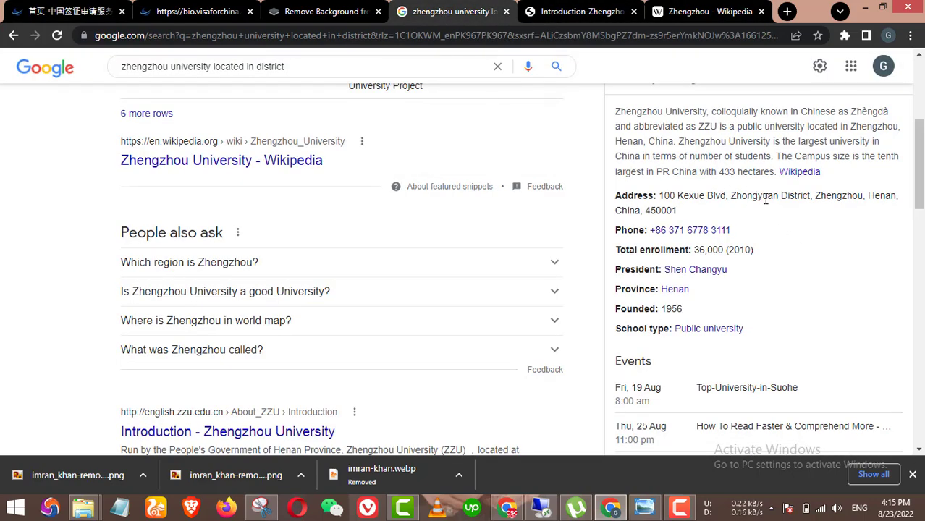
scroll(748, 200, up, 1)
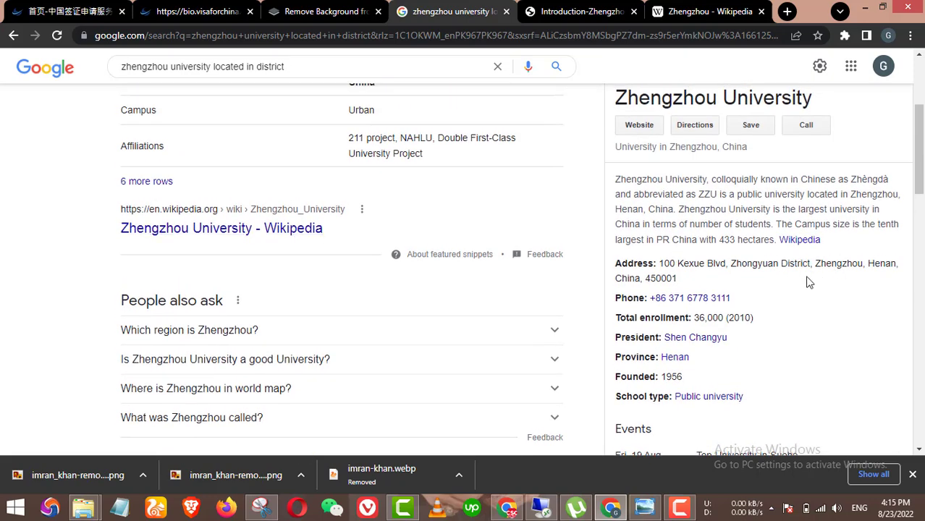
double_click(733, 262)
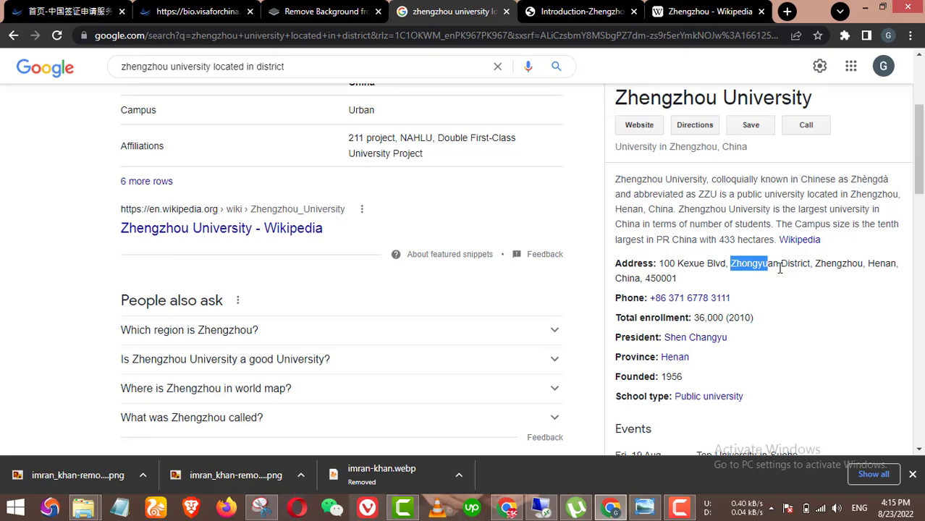
click(72, 12)
Step: Filter the Destinations city list by typing 'zhen'
scroll(690, 276, down, 1)
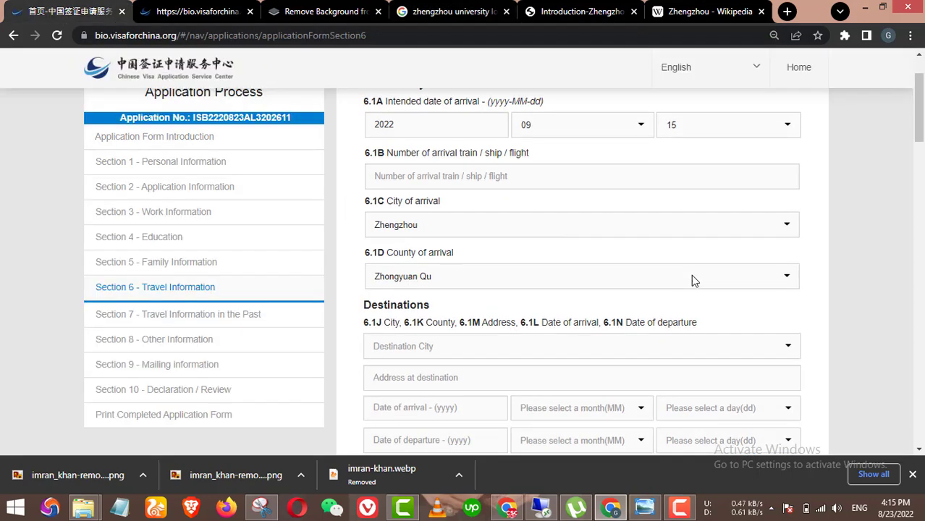
scroll(552, 290, up, 2)
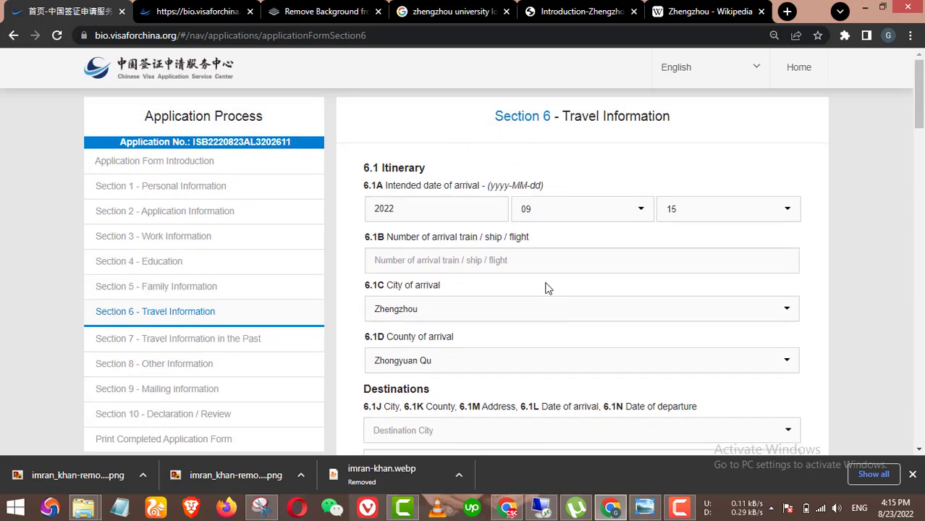
scroll(548, 290, down, 2)
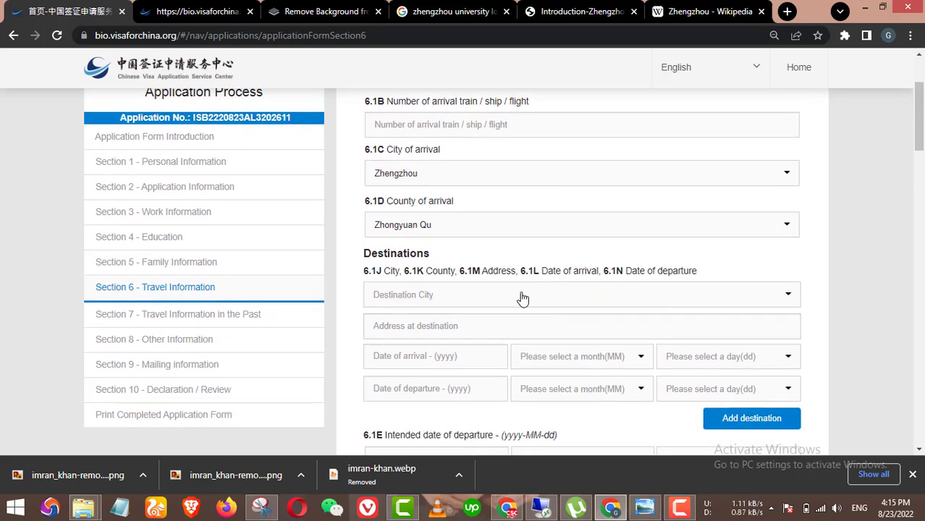
scroll(658, 292, down, 1)
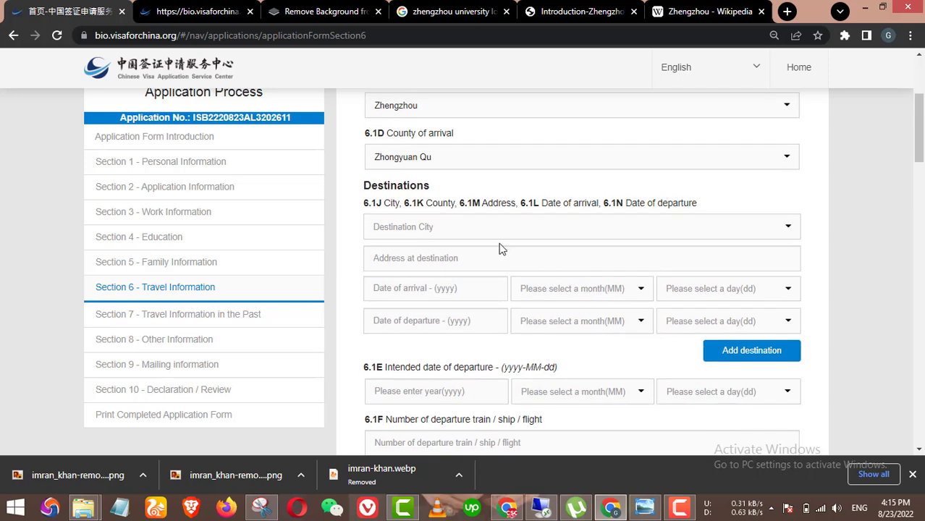
click(494, 228)
text(zh)
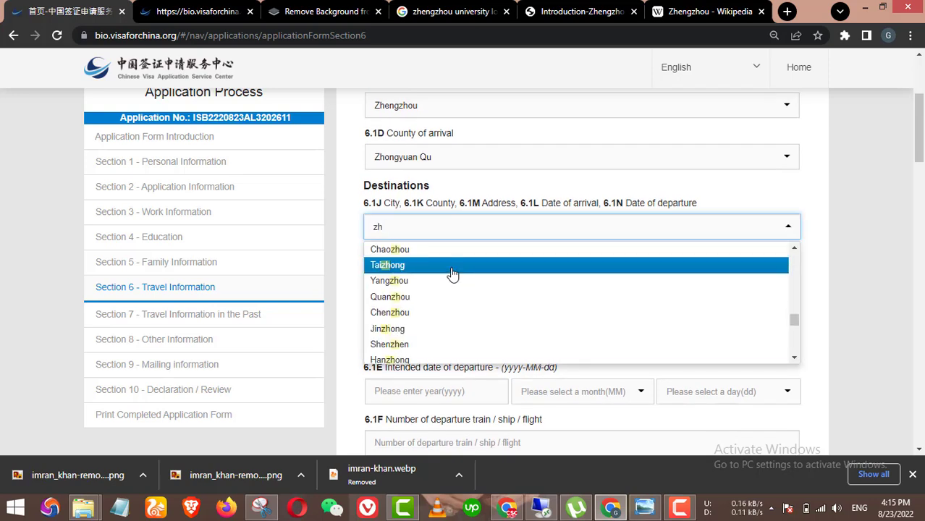
text(en)
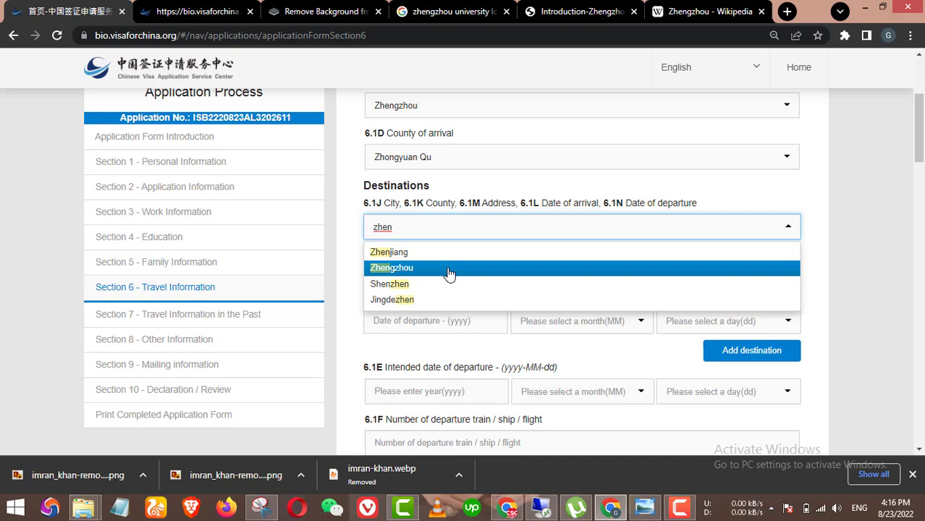
Step: Choose Zhengzhou as the destination city and Zhongyuan Qu as the destination county
click(449, 268)
click(471, 262)
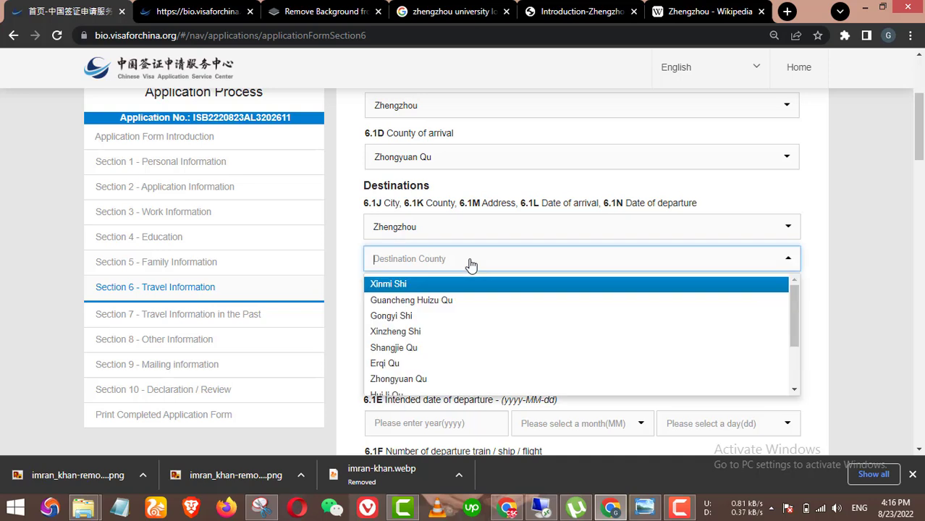
scroll(455, 327, down, 1)
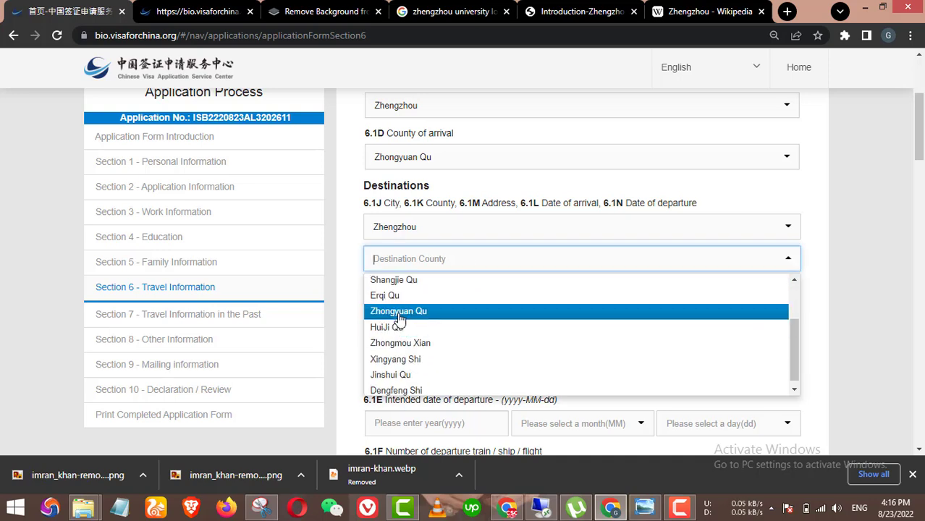
click(430, 310)
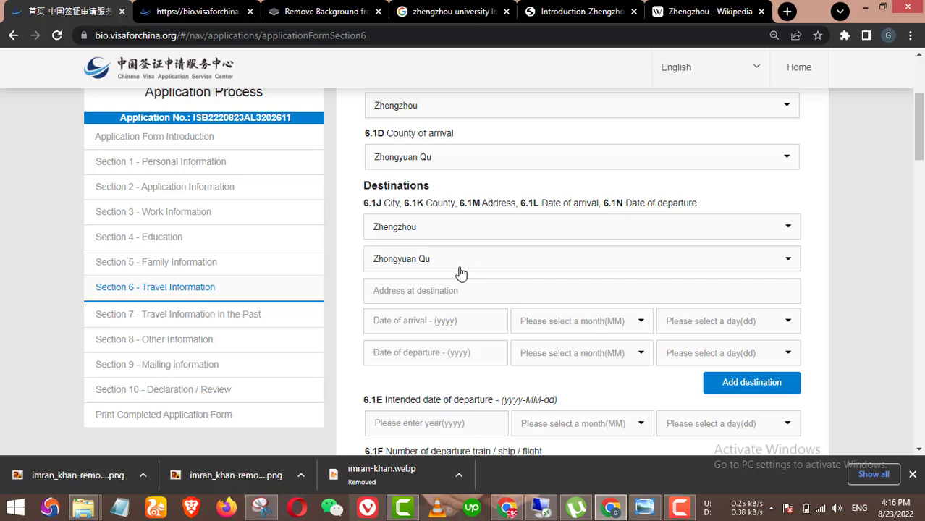
Step: Recheck that the destination and arrival city dropdowns still show Zhengzhou
click(455, 231)
scroll(440, 310, up, 2)
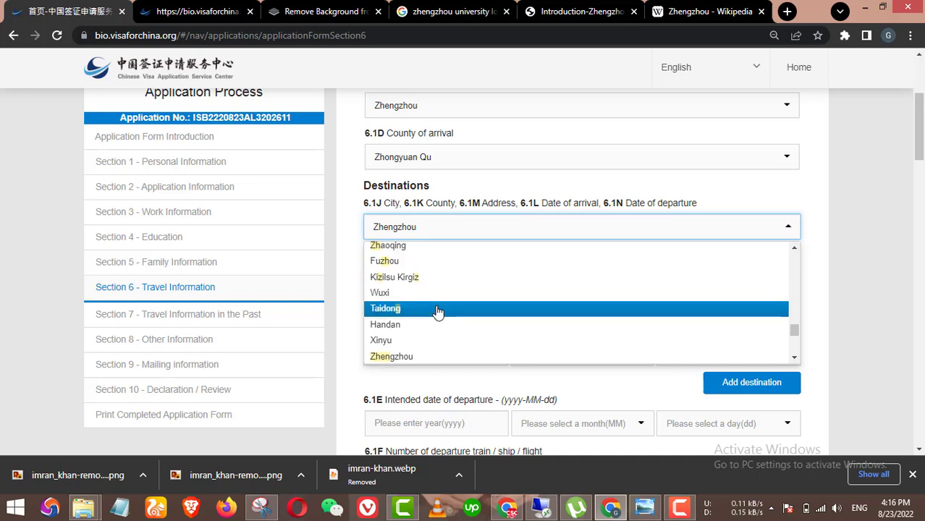
scroll(438, 311, up, 2)
scroll(438, 311, up, 1)
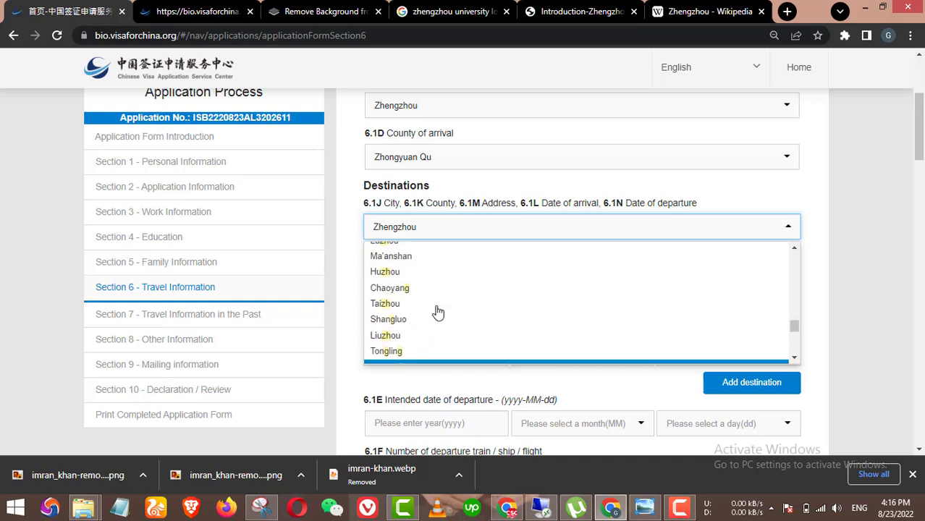
scroll(438, 311, up, 8)
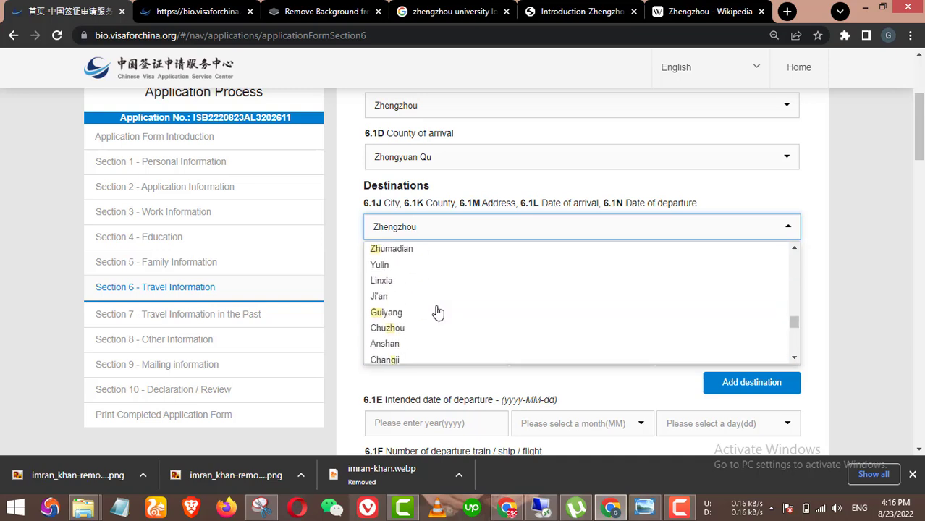
scroll(438, 311, up, 8)
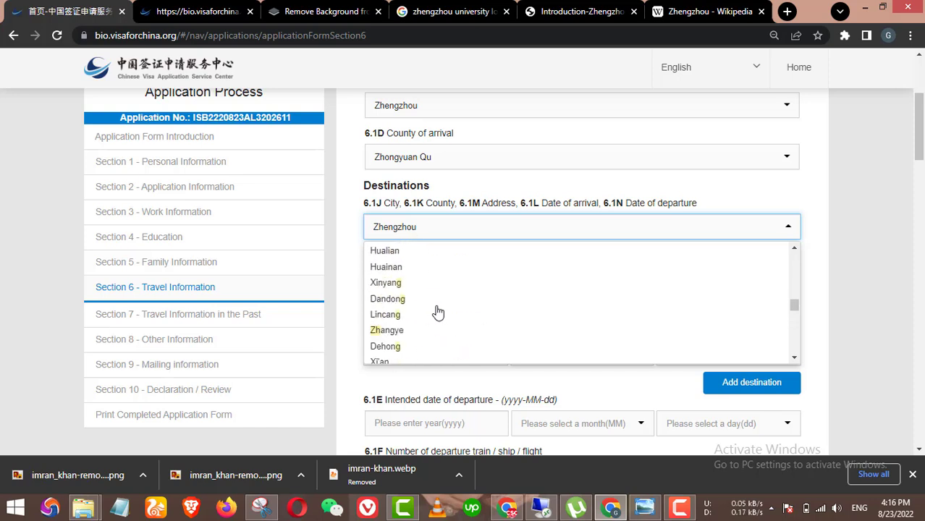
scroll(438, 312, up, 10)
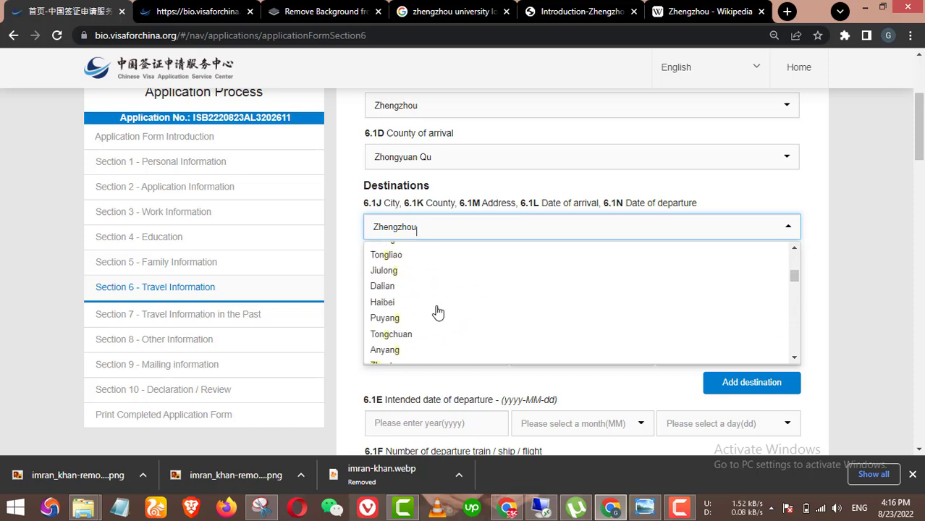
scroll(438, 312, up, 5)
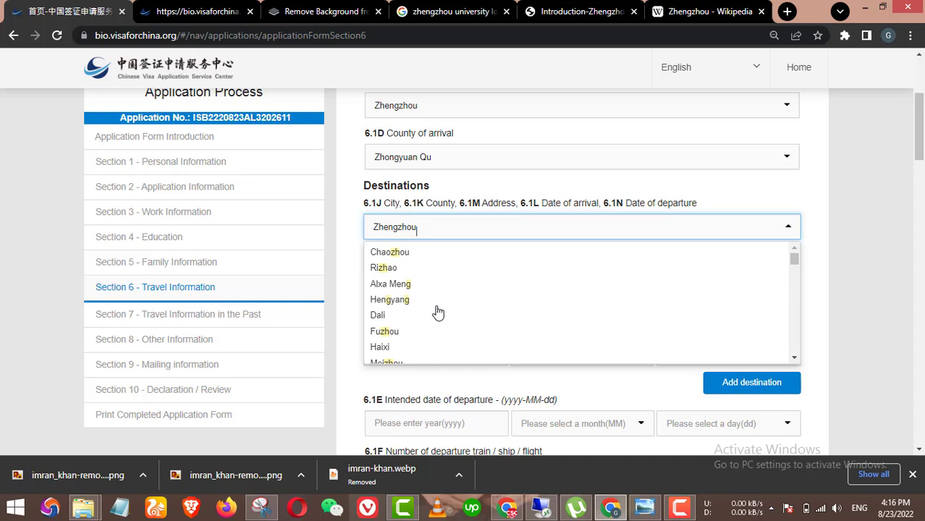
click(345, 246)
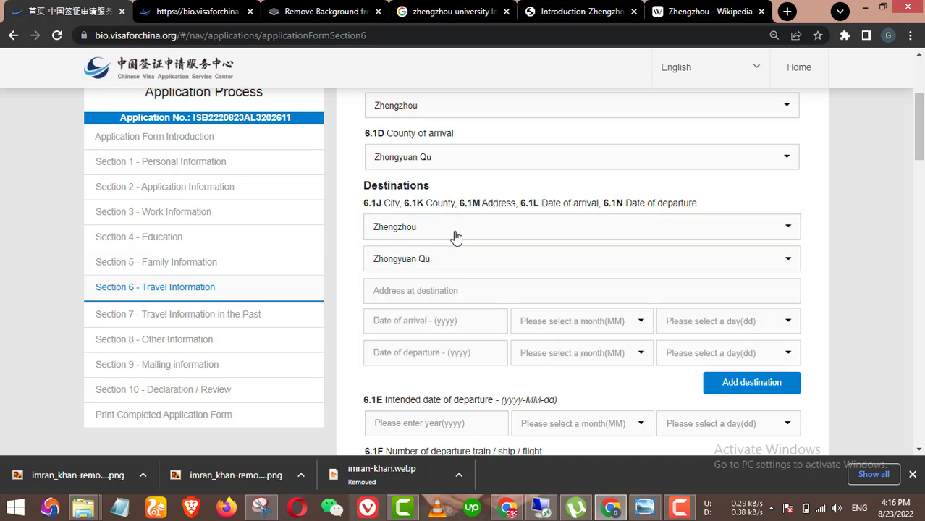
click(478, 164)
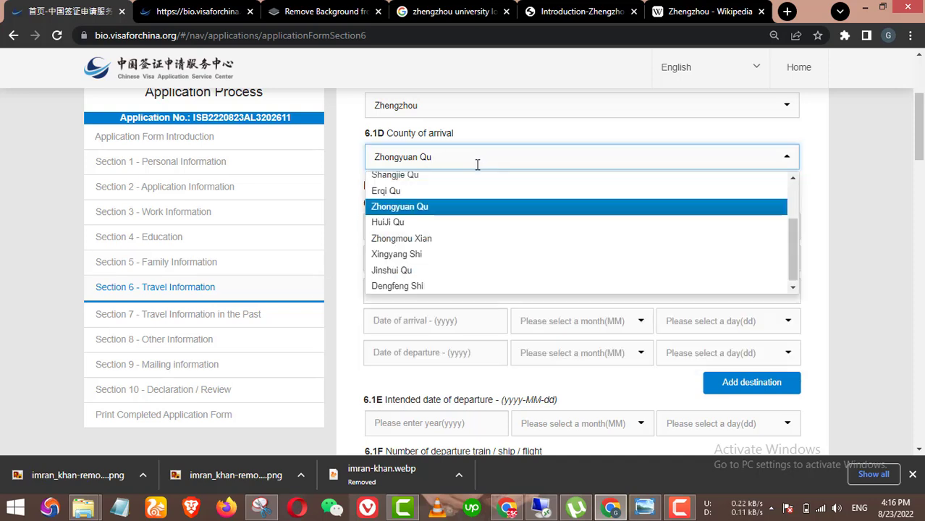
click(530, 114)
scroll(541, 190, down, 10)
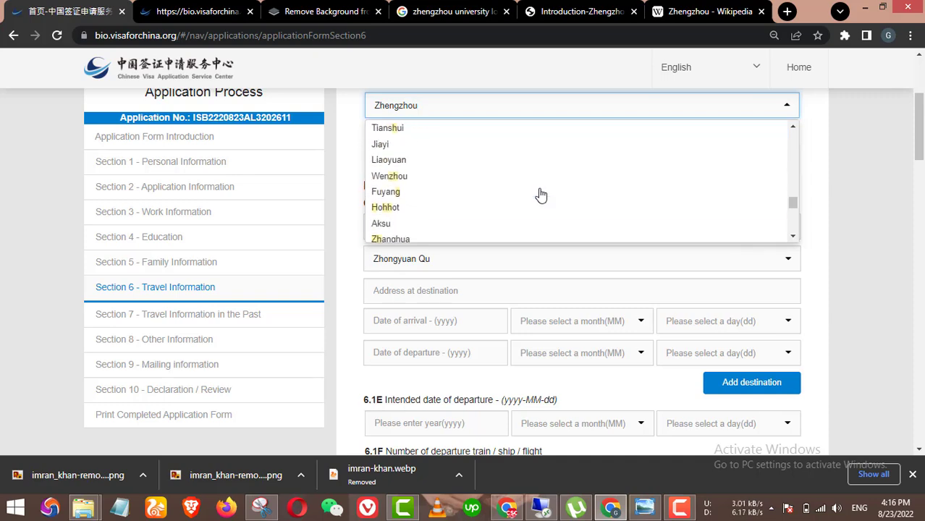
scroll(543, 199, up, 5)
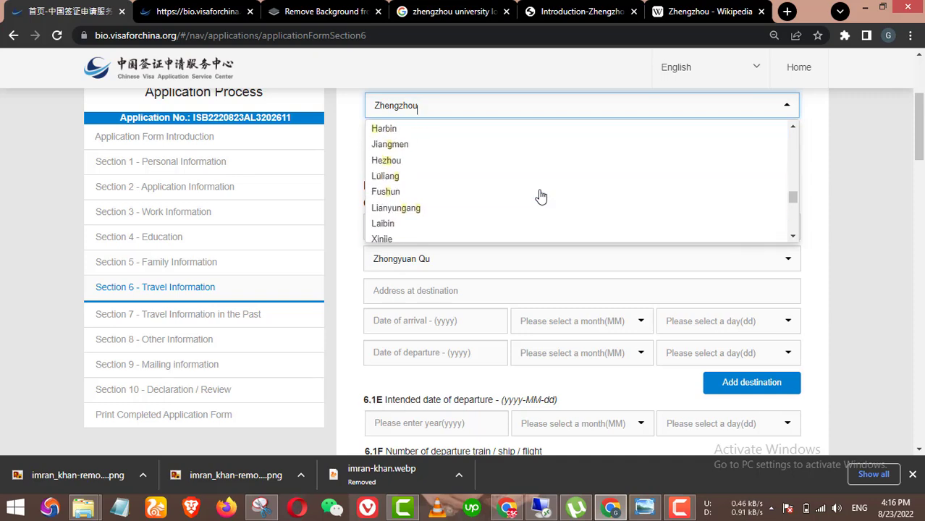
click(808, 210)
scroll(724, 269, up, 4)
scroll(627, 334, down, 3)
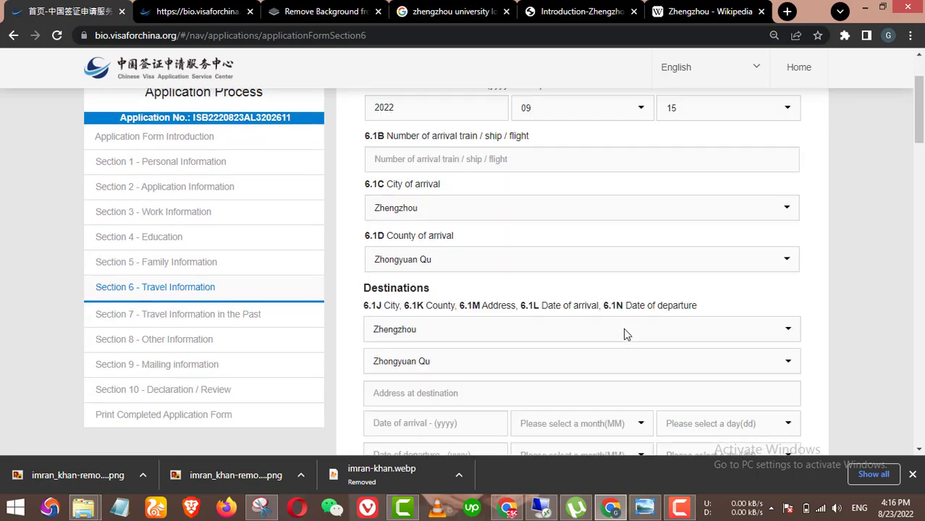
scroll(627, 333, down, 1)
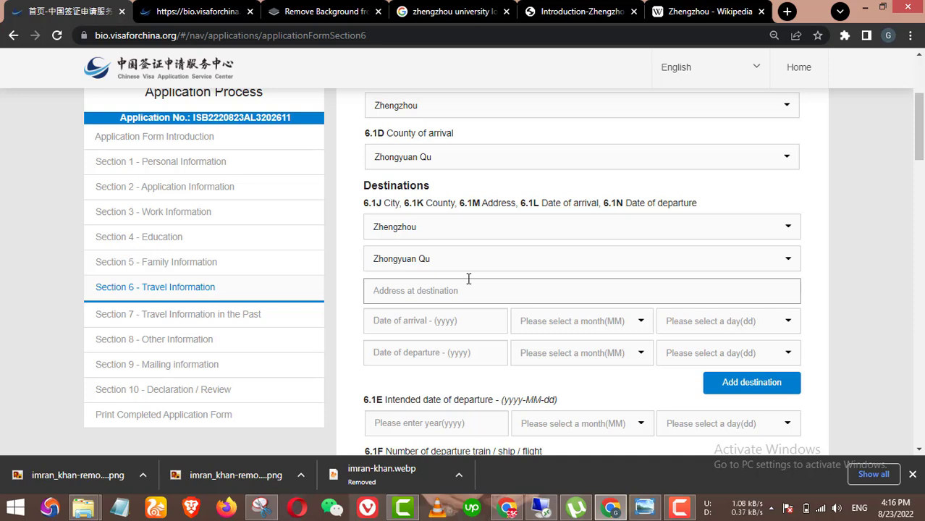
scroll(472, 267, down, 1)
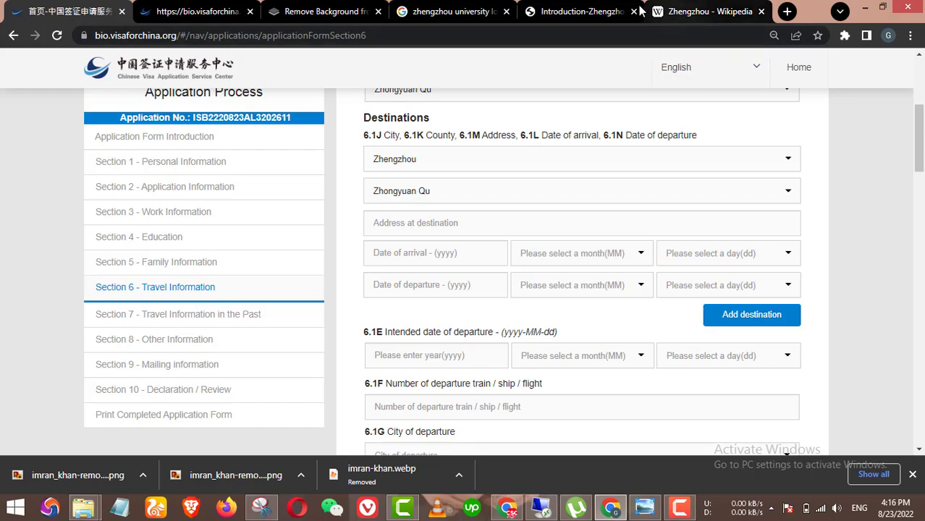
Step: Select the Contact Us postal address on the Zhengzhou University introduction page
click(583, 12)
click(698, 11)
click(583, 11)
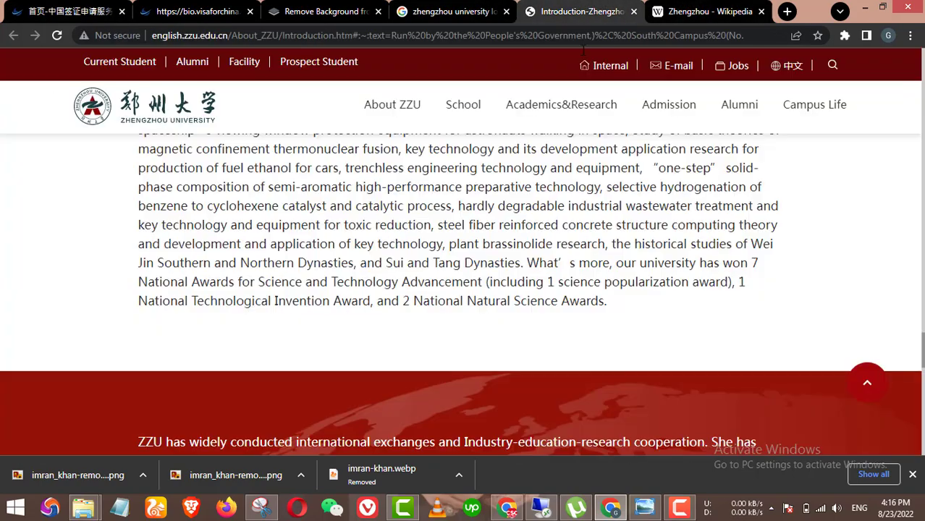
scroll(565, 145, down, 4)
scroll(395, 307, down, 8)
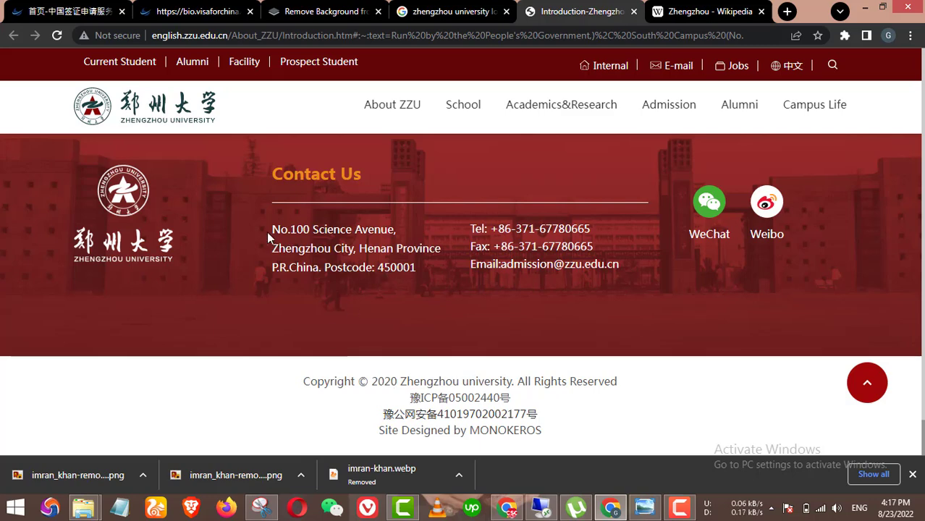
drag(268, 236, 417, 268)
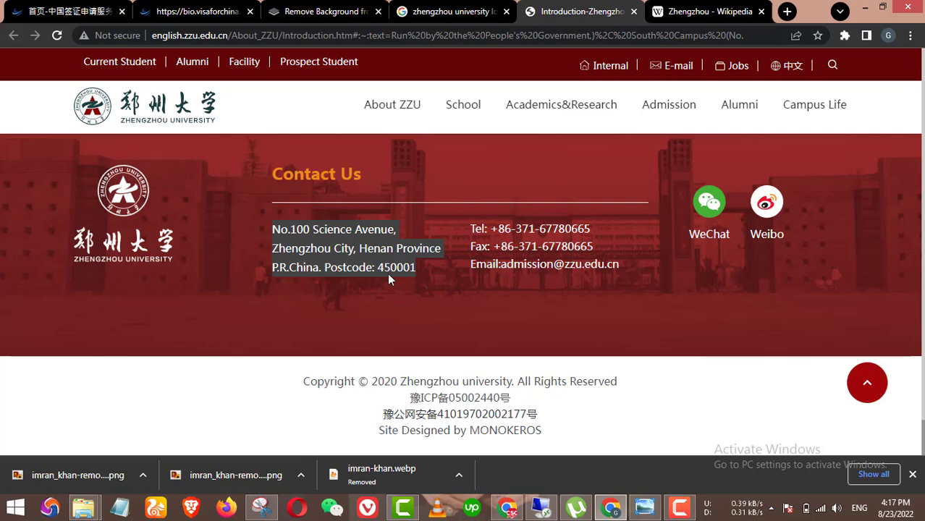
Step: Paste the university address into Address at destination, deleting the postcode and 'Zhengzhou City'
click(69, 10)
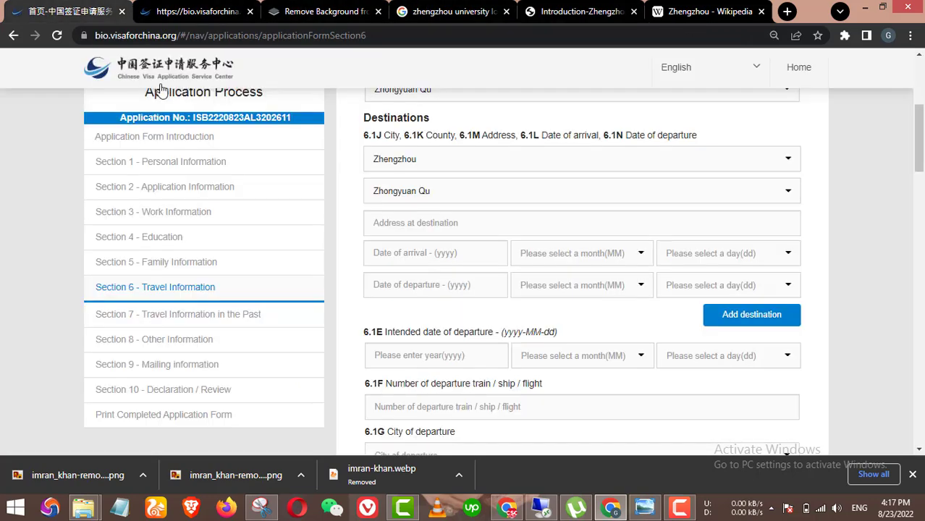
click(420, 224)
text(No.100 Science Avenue, Zhengzhou City, Henan Province P.R.China Postcode: 450001)
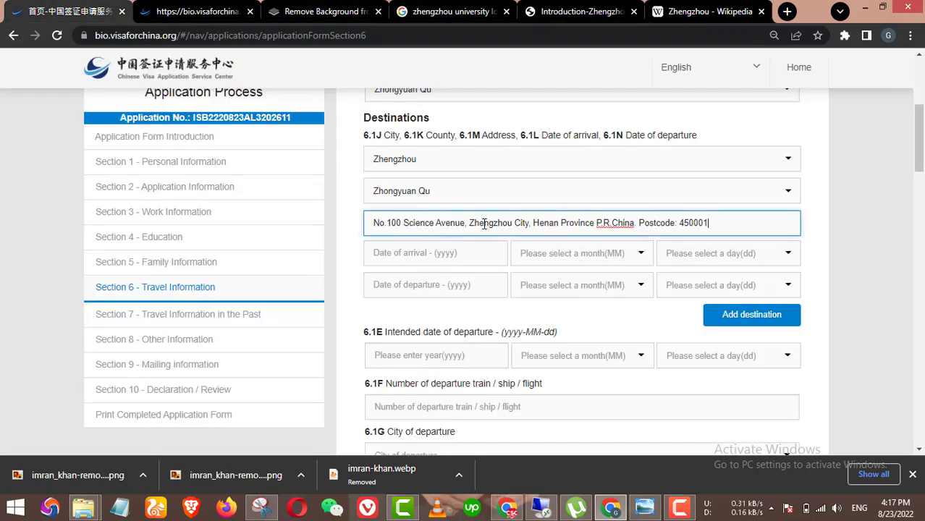
key(ctrl+shift+Left)
key(ctrl+shift+Left)
key(ctrl+shift+Left)
key(BackSpace)
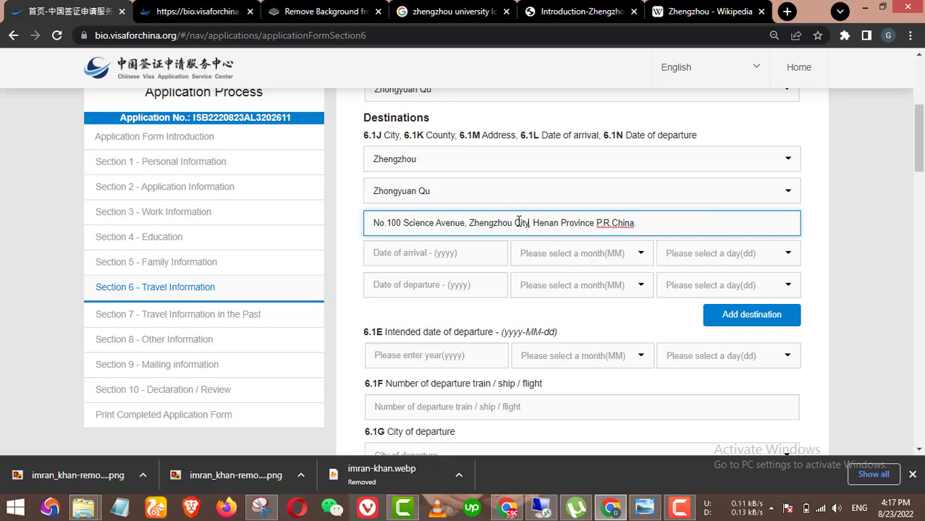
drag(529, 223, 469, 223)
key(BackSpace)
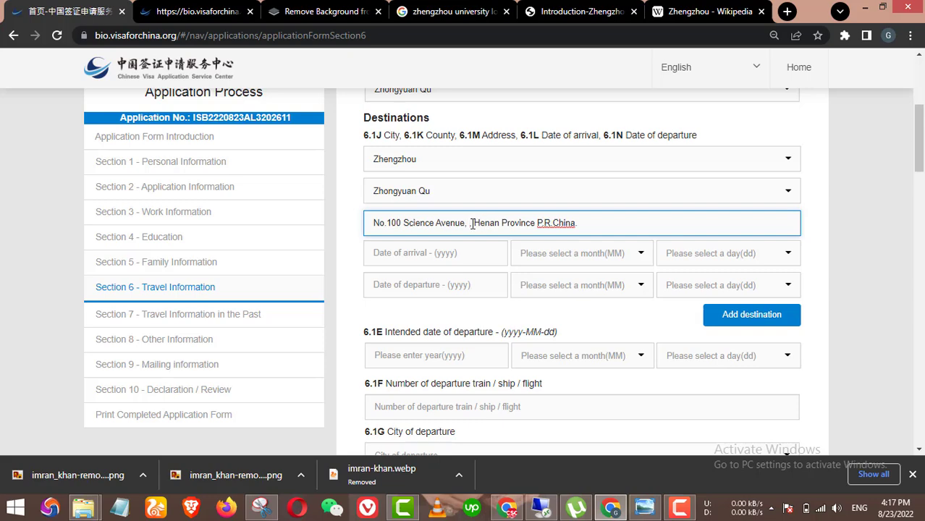
key(BackSpace)
key(BackSpace)
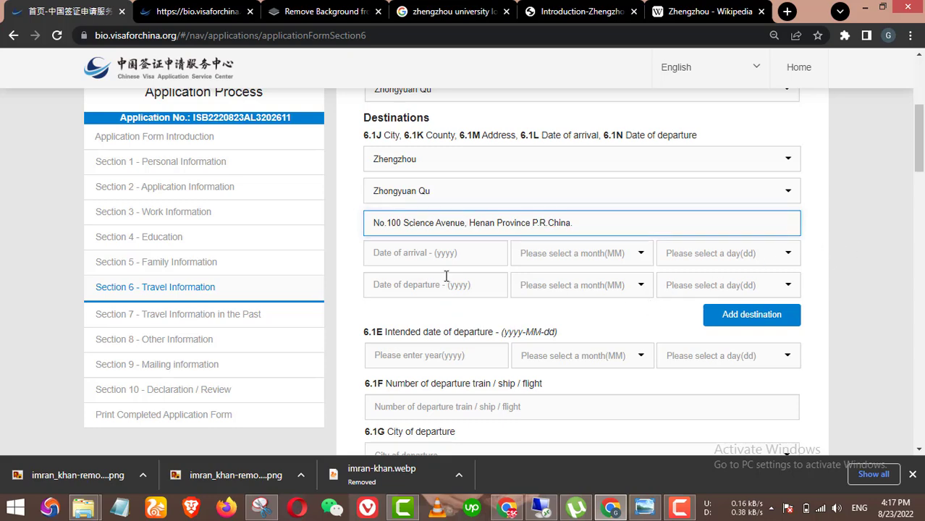
Step: Set the destination's arrival date to 2022-09-15
click(475, 262)
scroll(427, 217, up, 3)
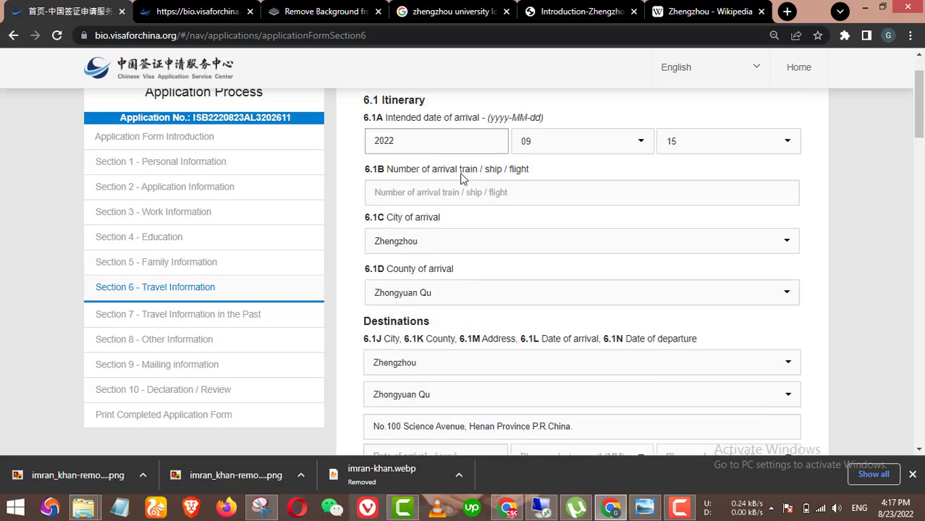
scroll(464, 178, down, 3)
click(427, 333)
text(20)
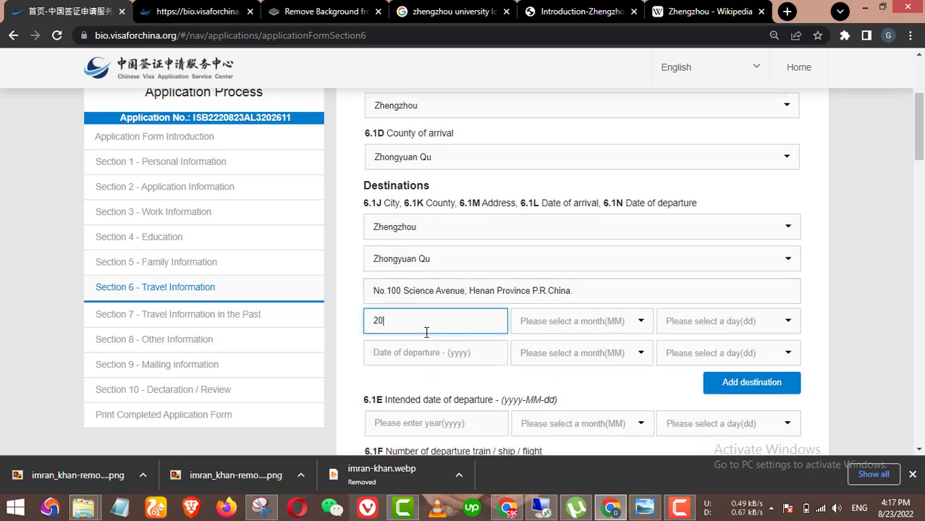
text(22)
click(611, 321)
scroll(548, 411, down, 2)
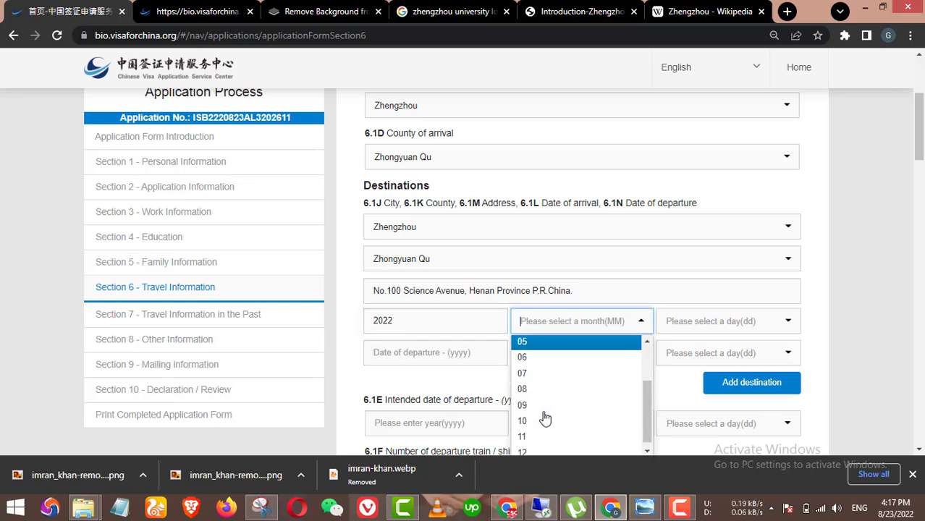
scroll(534, 436, down, 3)
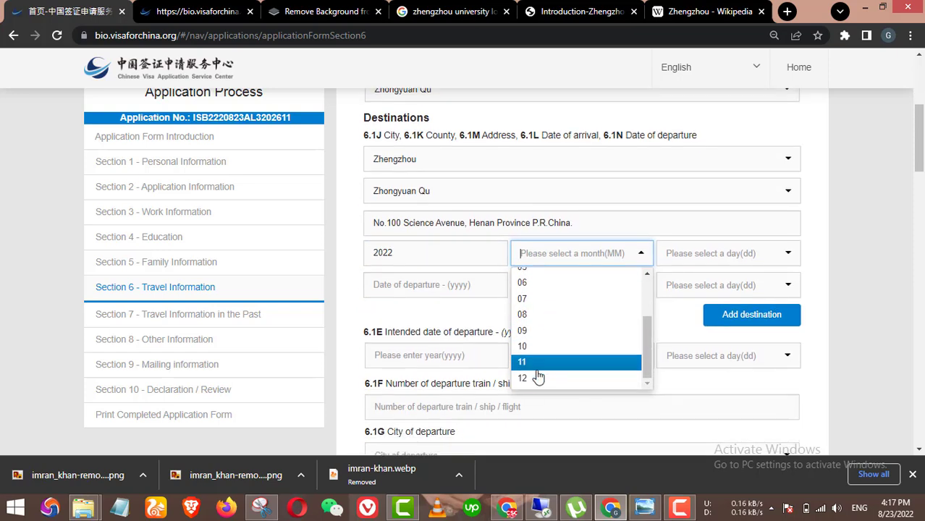
scroll(588, 230, up, 2)
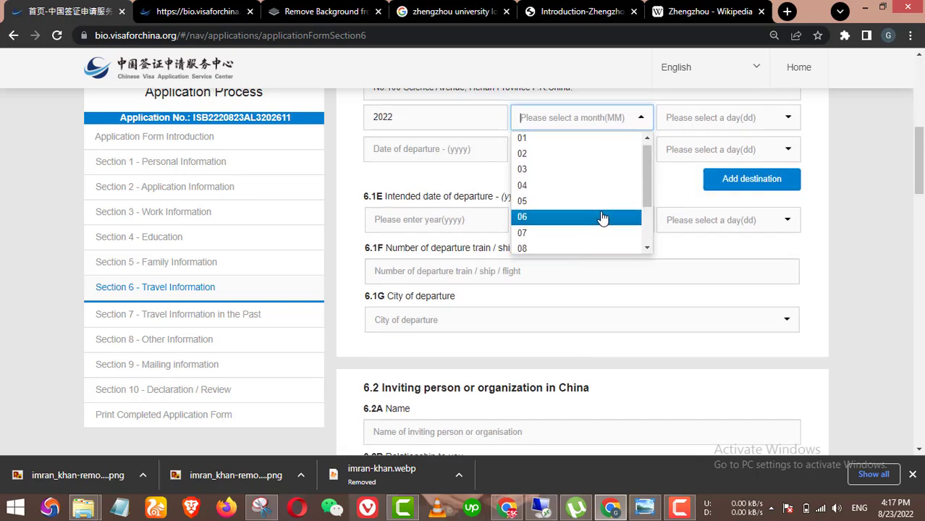
scroll(616, 229, up, 1)
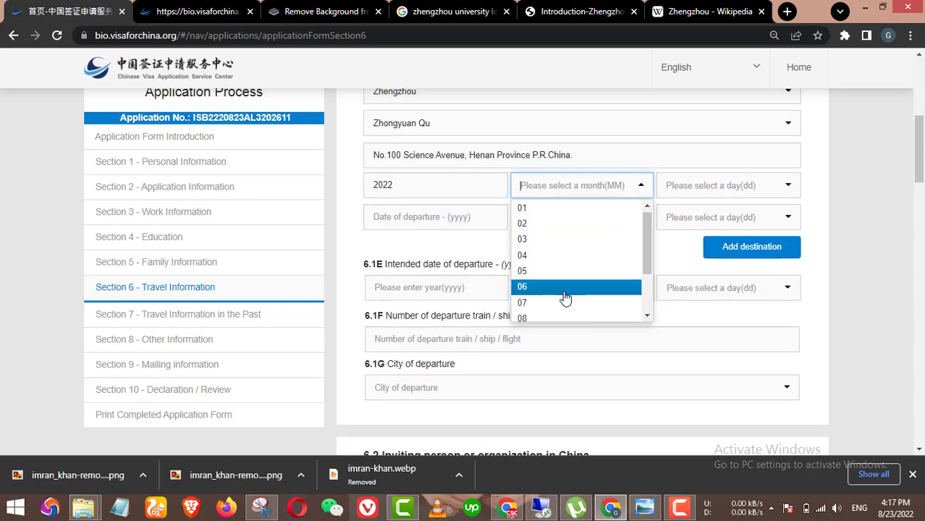
scroll(566, 293, down, 2)
click(536, 272)
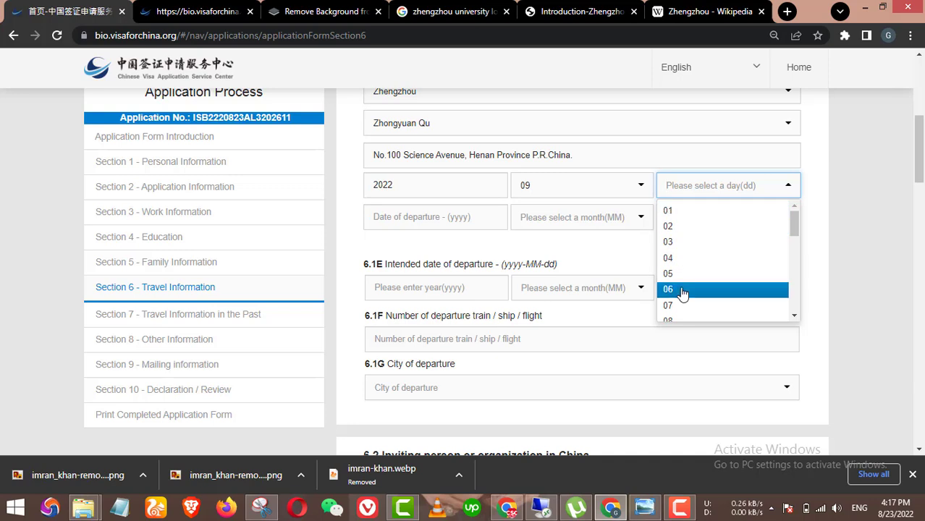
scroll(679, 294, down, 3)
click(677, 296)
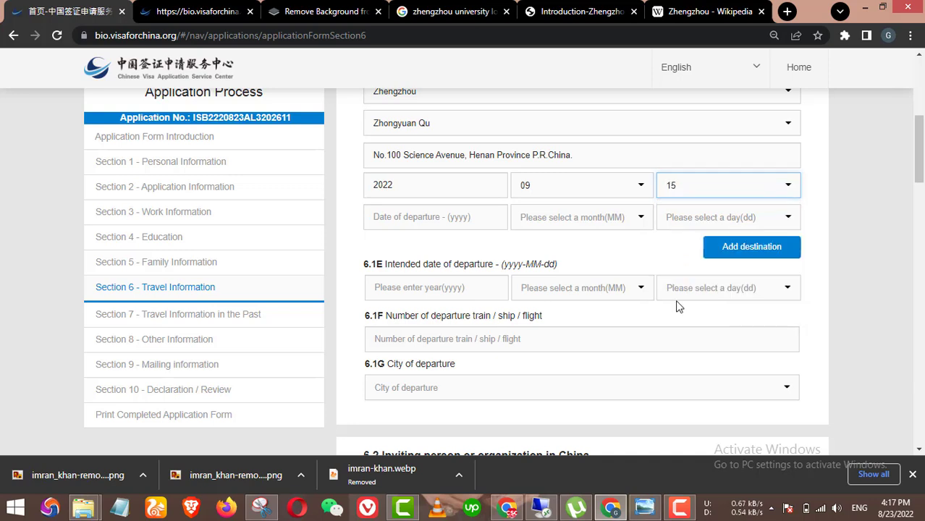
Step: Set the destination's date of departure to 2022-09-15
scroll(449, 187, down, 1)
click(434, 158)
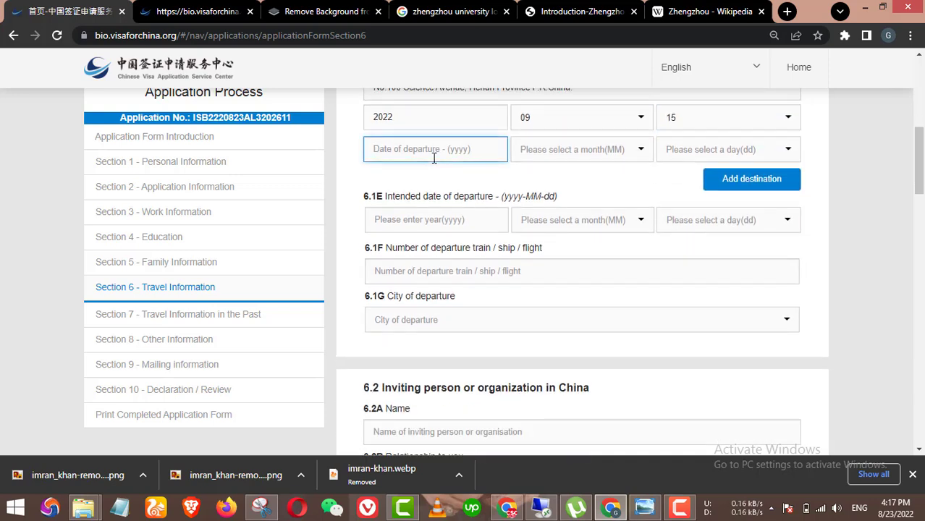
text(2022)
click(597, 150)
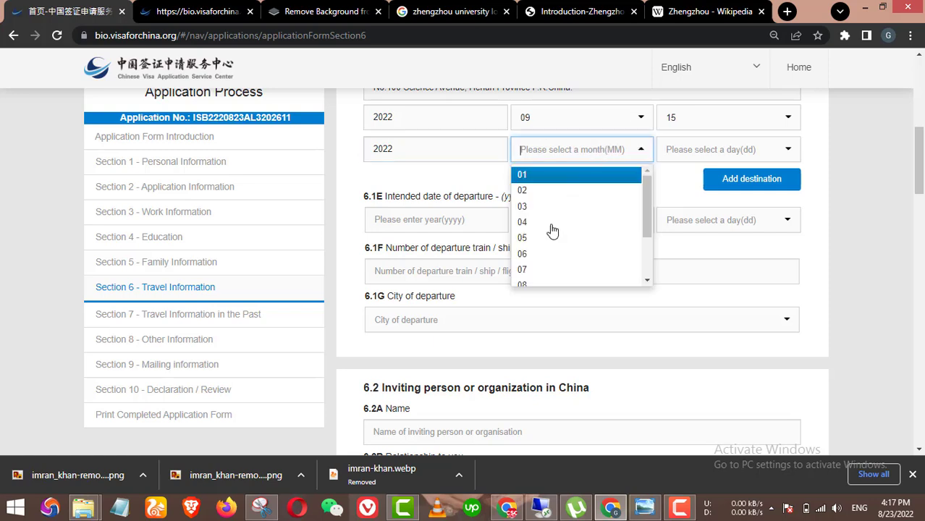
scroll(551, 230, down, 2)
click(531, 227)
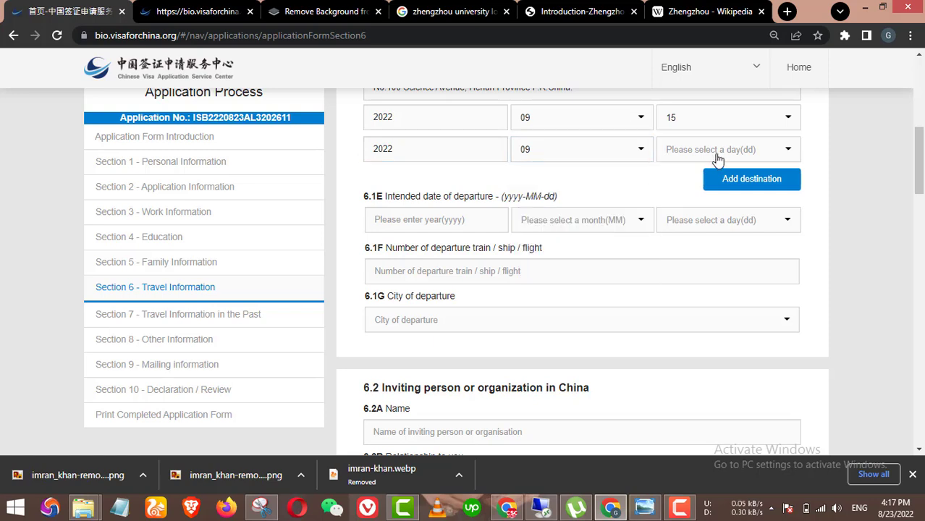
click(715, 153)
scroll(699, 212, down, 1)
scroll(698, 217, down, 2)
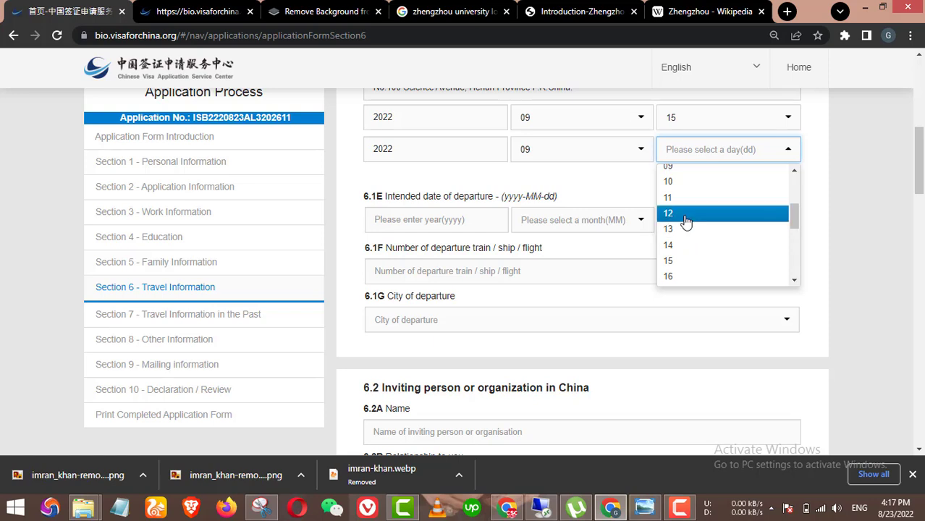
click(687, 262)
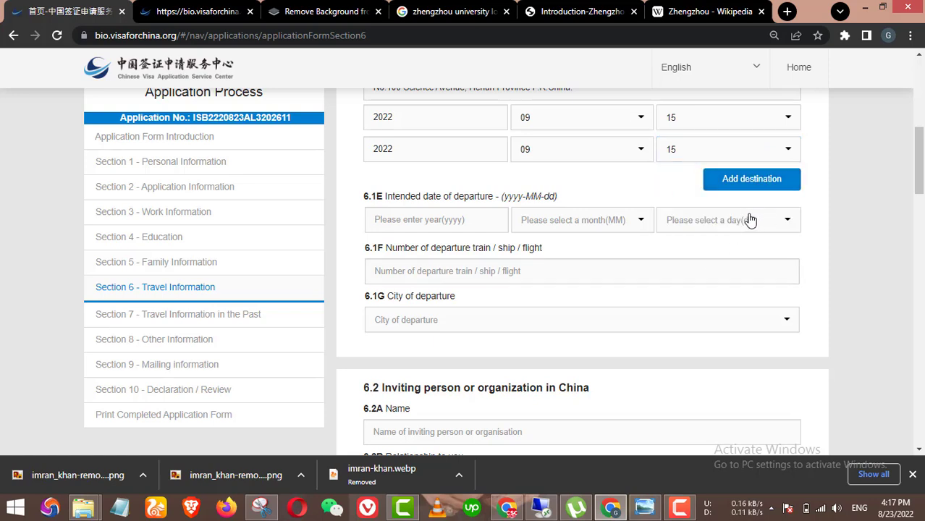
Step: Enter year 2022 and month 09 for the intended departure date
scroll(746, 221, up, 1)
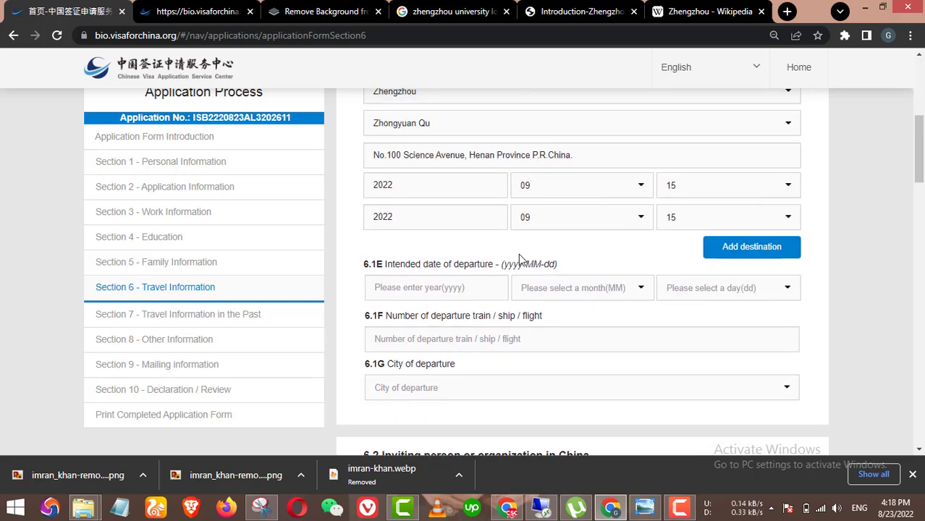
scroll(611, 234, down, 1)
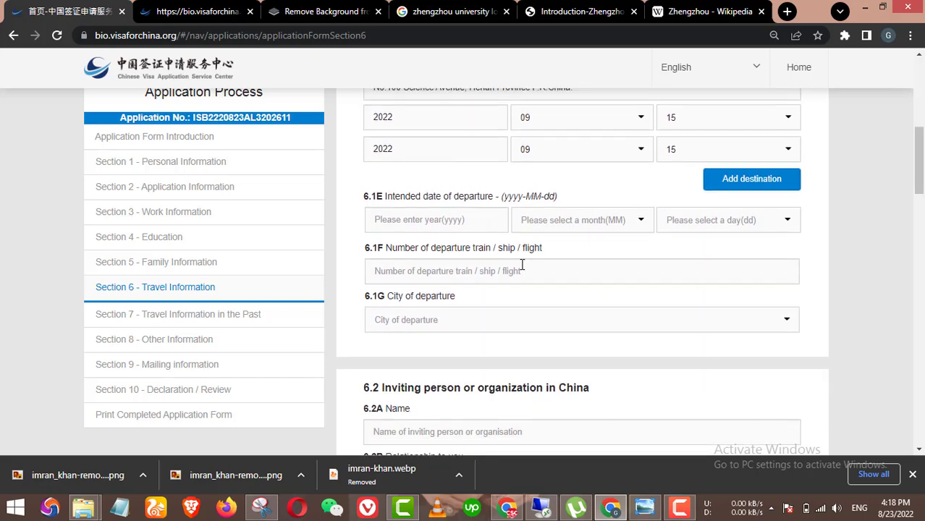
click(463, 226)
scroll(464, 228, up, 1)
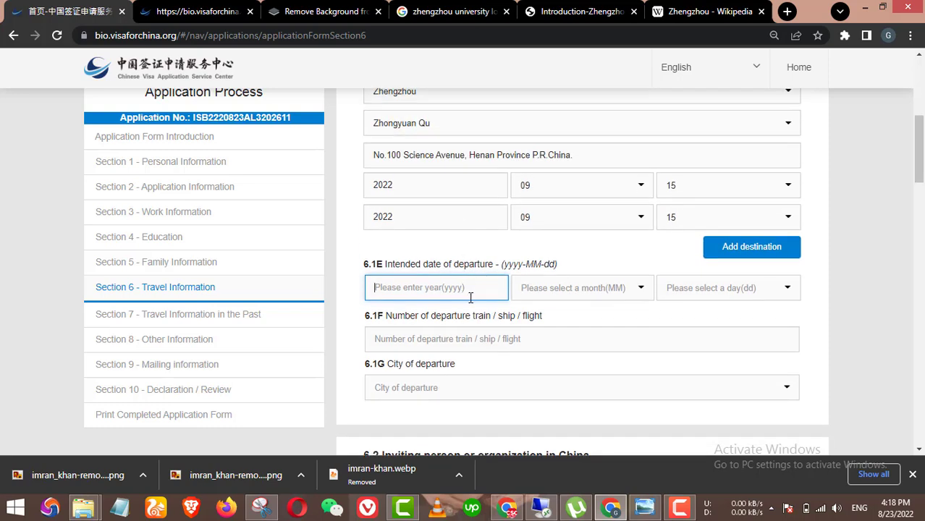
text(2022)
click(574, 288)
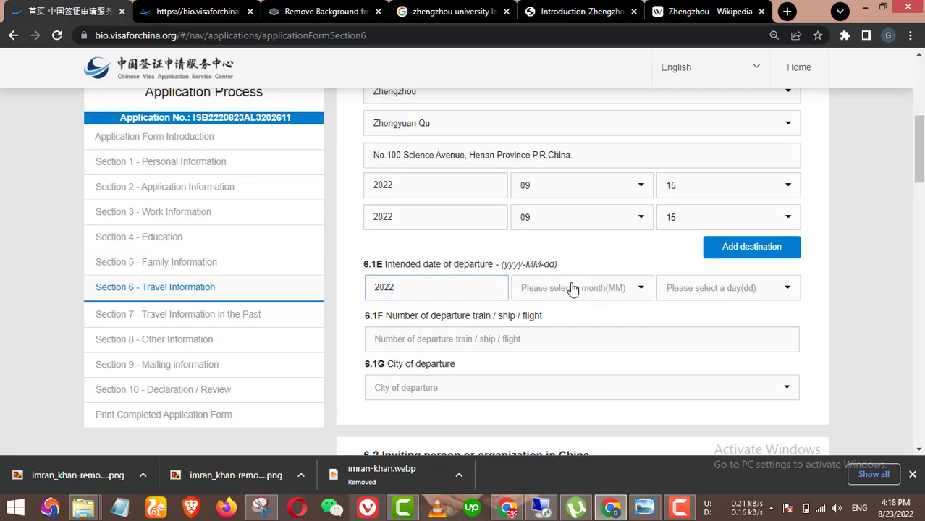
scroll(554, 378, down, 2)
click(554, 375)
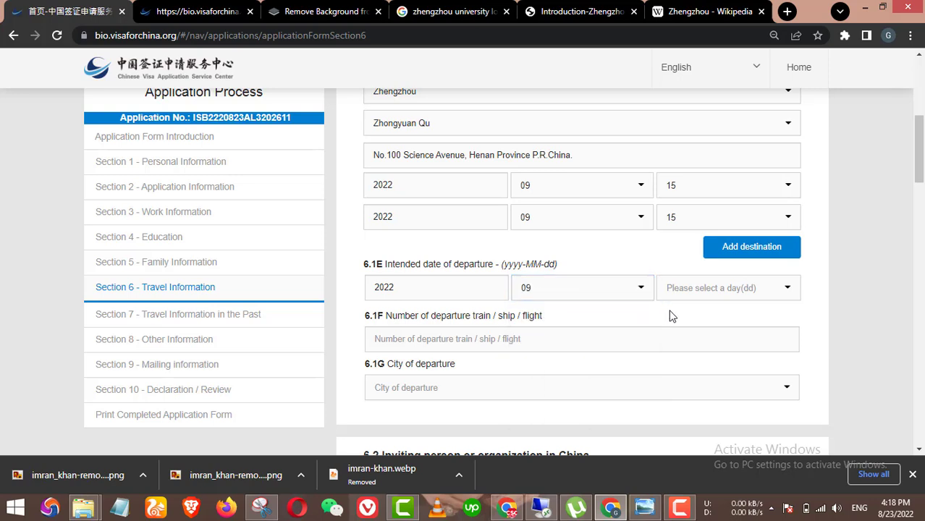
click(699, 295)
scroll(688, 362, down, 2)
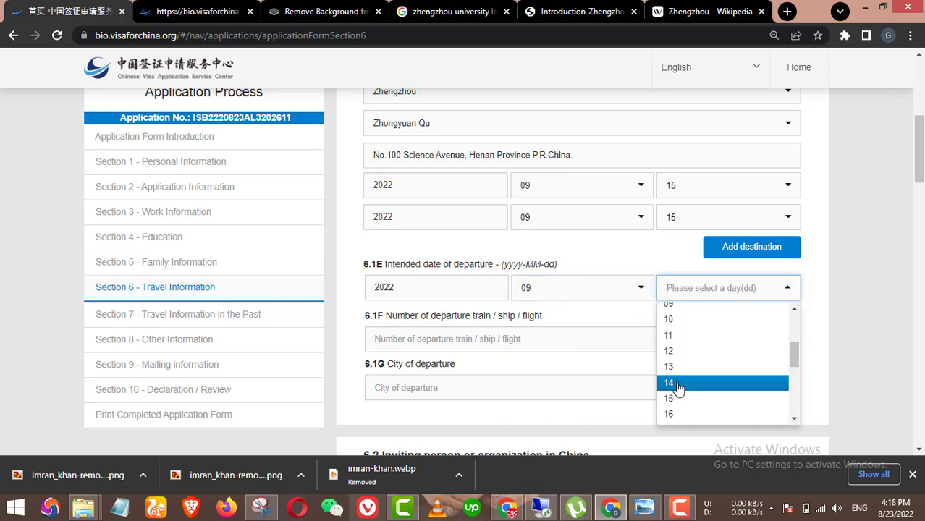
scroll(679, 355, down, 1)
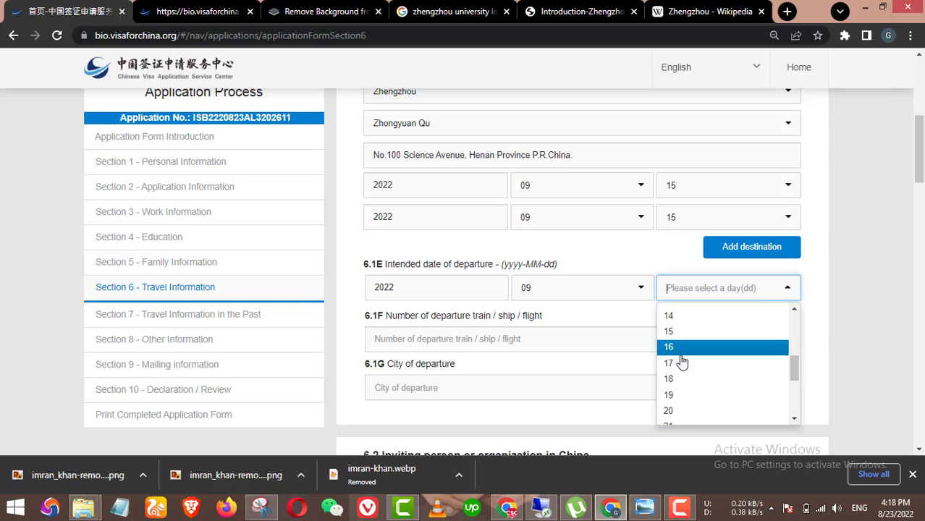
Step: Finish the intended departure date as 2022-09-15 and choose Zhengzhou as departure city
click(680, 332)
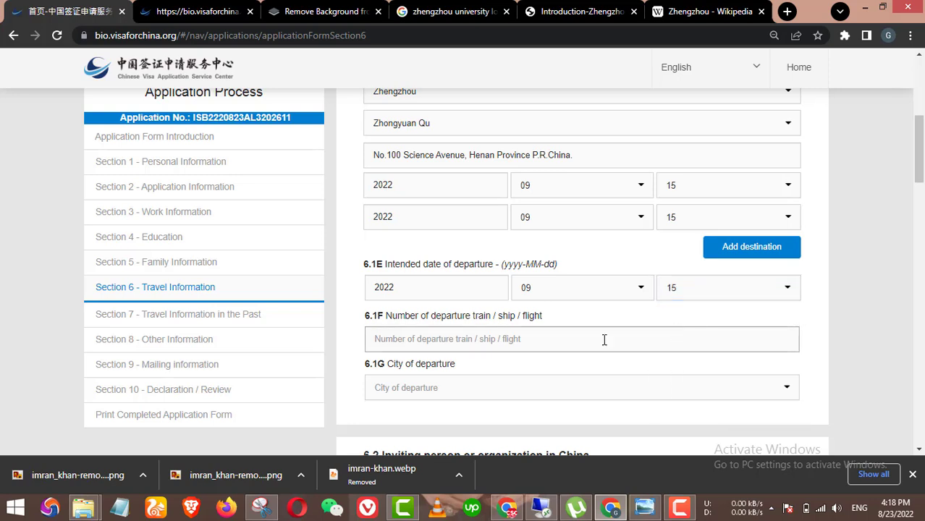
scroll(605, 339, down, 1)
click(484, 322)
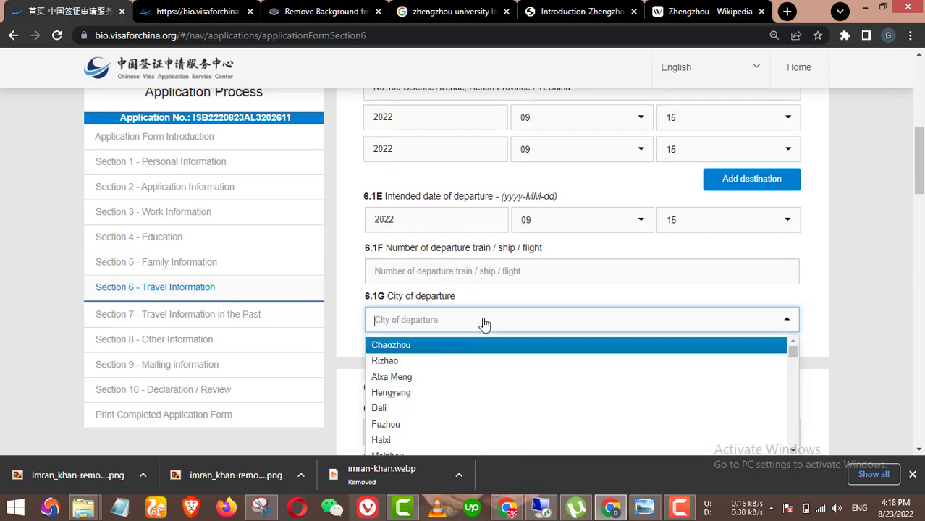
scroll(482, 372, down, 3)
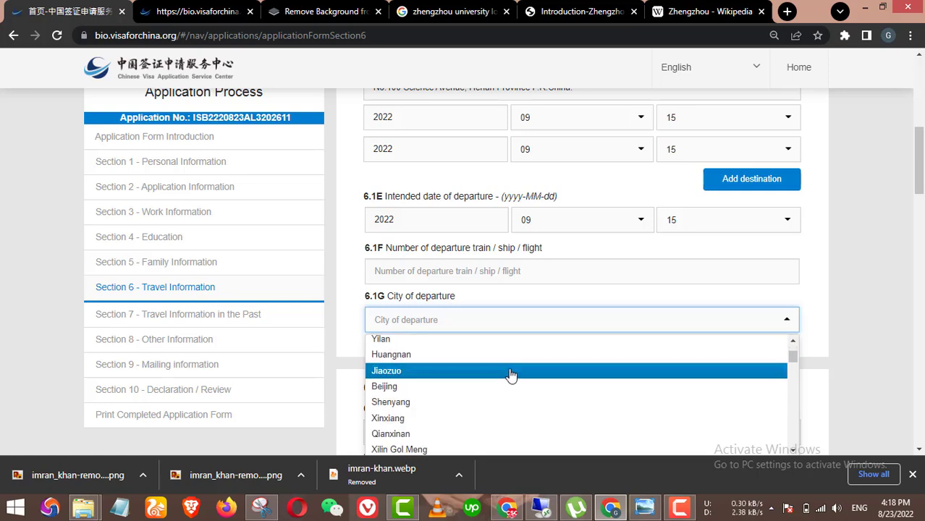
scroll(513, 374, down, 1)
text(zhw)
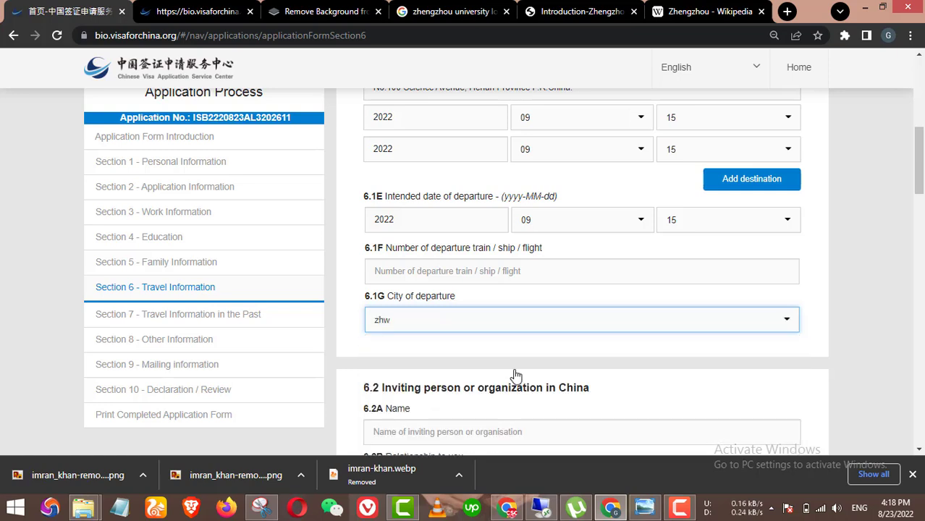
key(BackSpace)
text(w)
text(e)
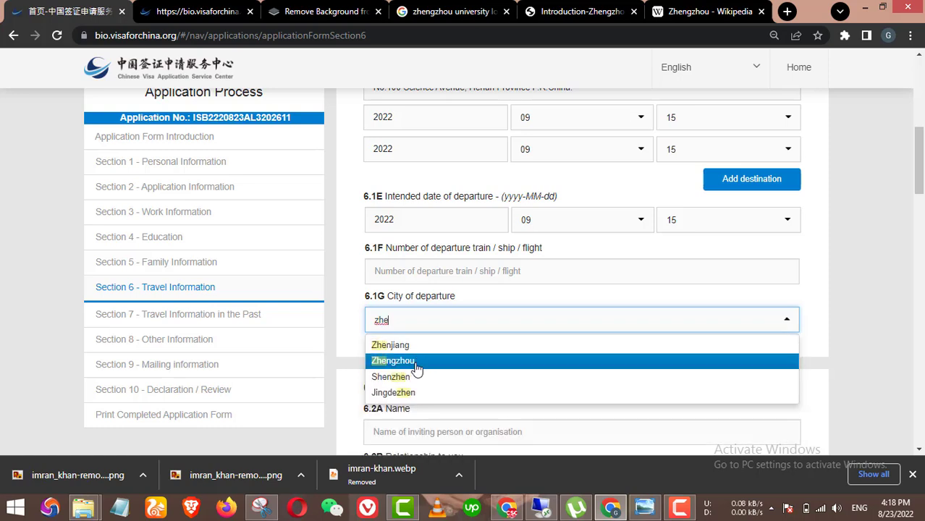
click(424, 360)
click(538, 345)
Step: Set the departure county to Zhongyuan Qu and switch to the Google results
scroll(543, 340, down, 2)
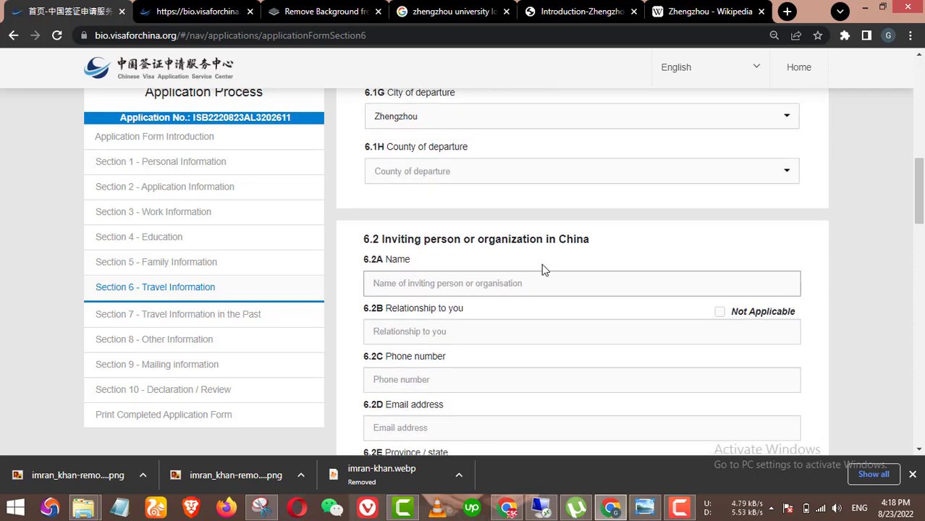
scroll(564, 217, up, 1)
click(511, 245)
scroll(480, 317, down, 1)
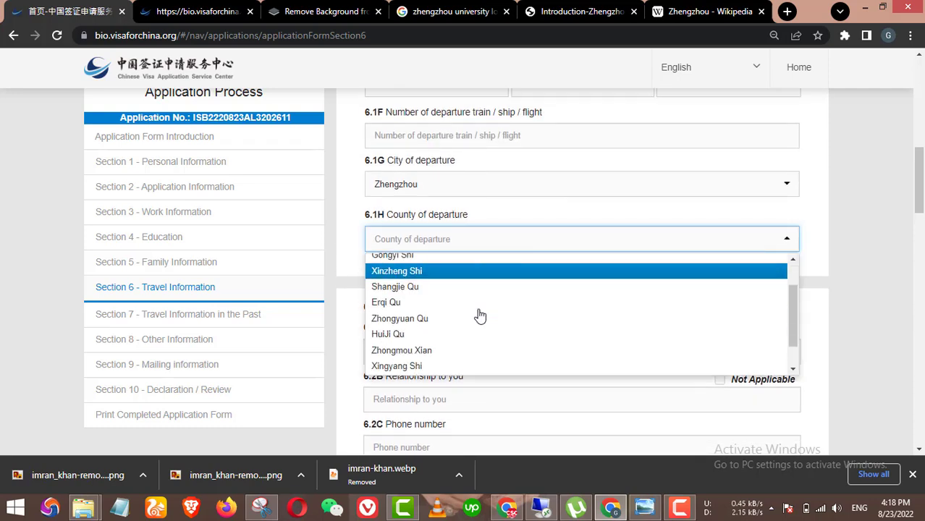
scroll(449, 308, down, 1)
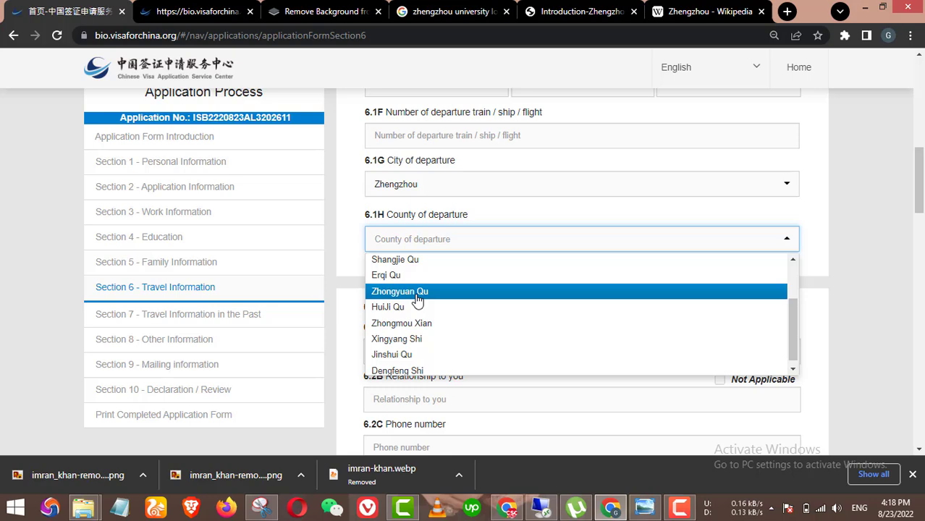
click(418, 296)
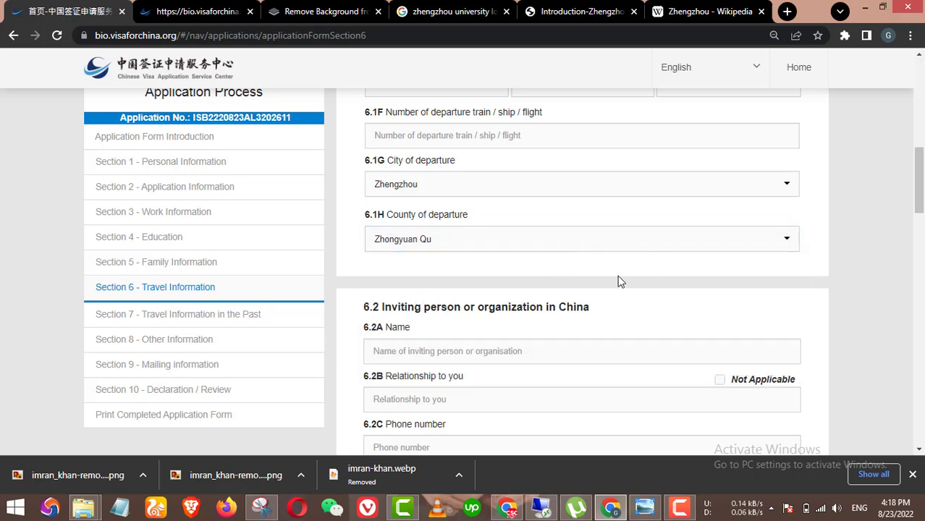
click(450, 11)
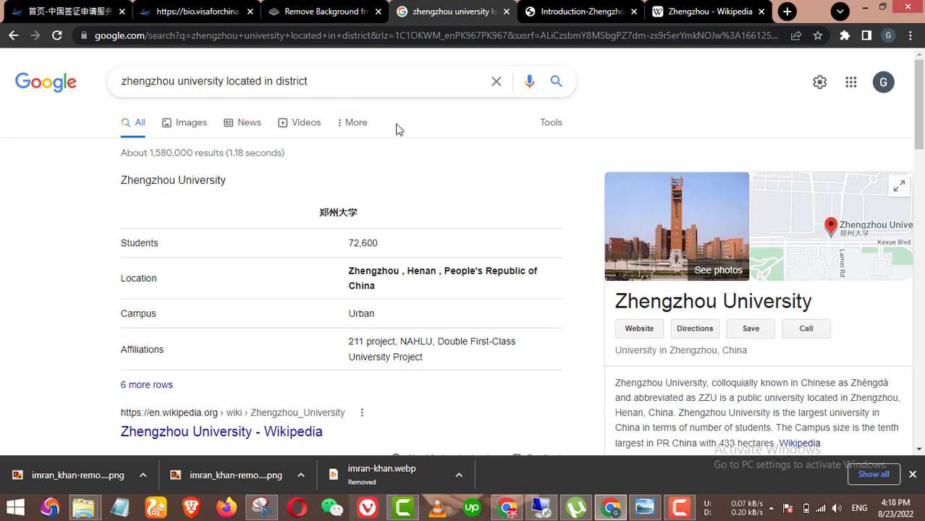
Step: Confirm in Google that Zhengzhou University lies in Zhongyuan District, then return to the form
scroll(691, 262, down, 2)
scroll(746, 289, down, 3)
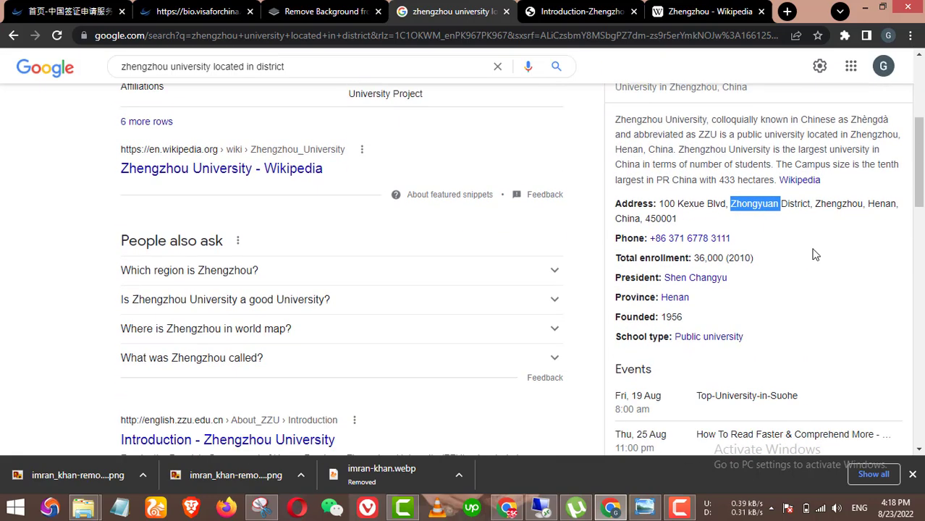
click(768, 197)
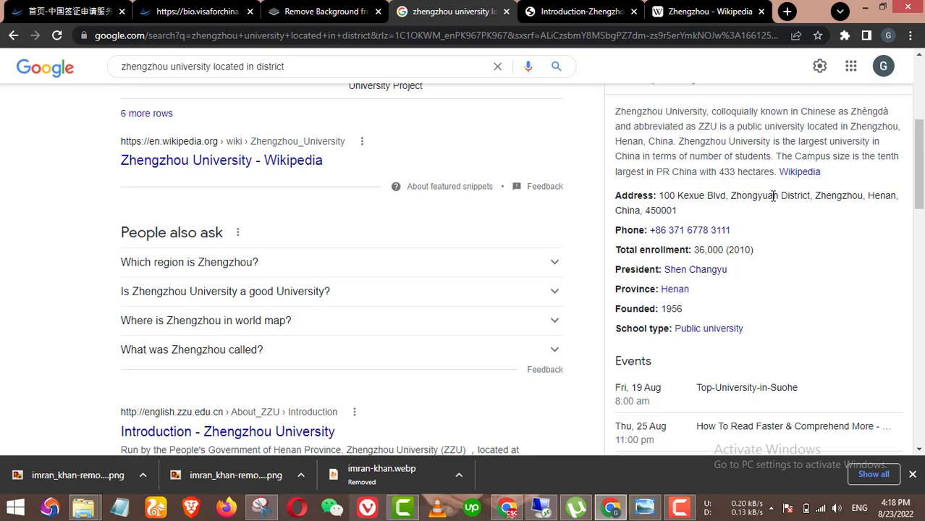
click(161, 9)
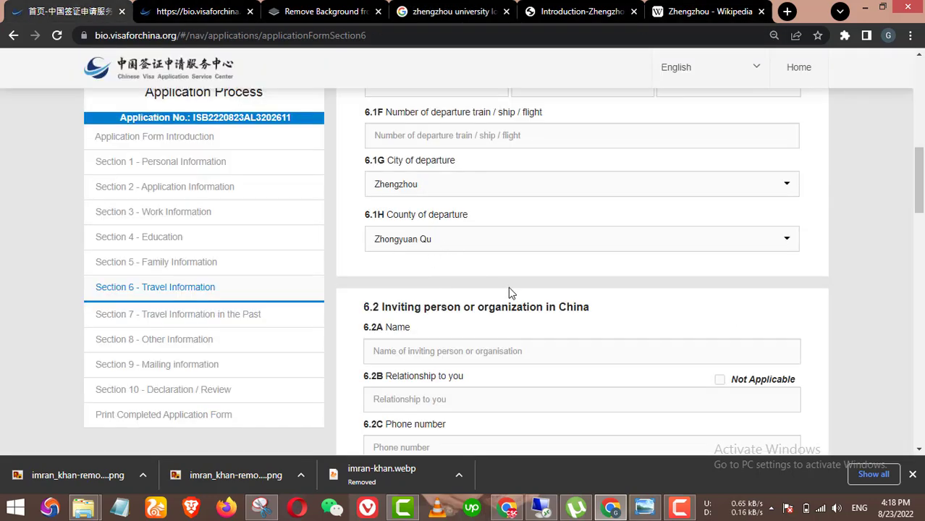
Step: Mark the relationship to the inviter as not applicable and enter the inviter's phone number
scroll(509, 293, up, 5)
scroll(509, 293, down, 4)
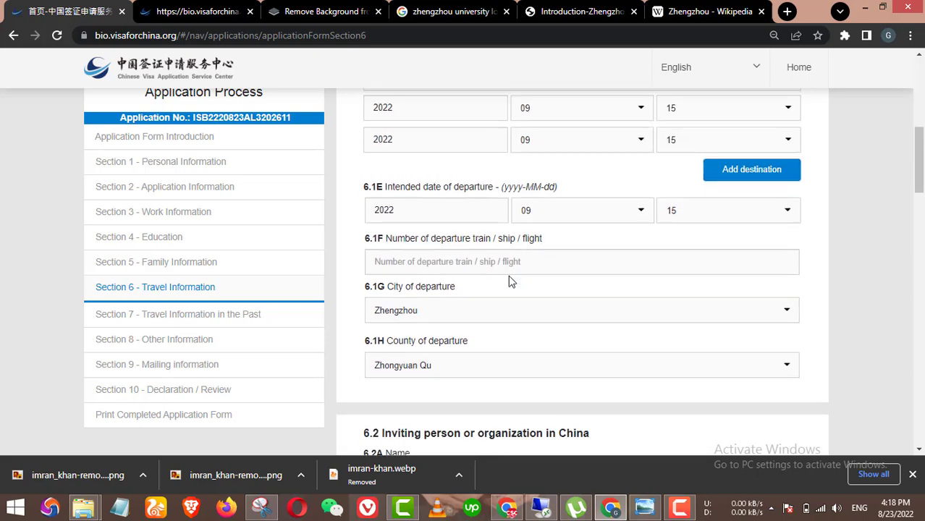
scroll(508, 281, down, 4)
scroll(510, 275, up, 1)
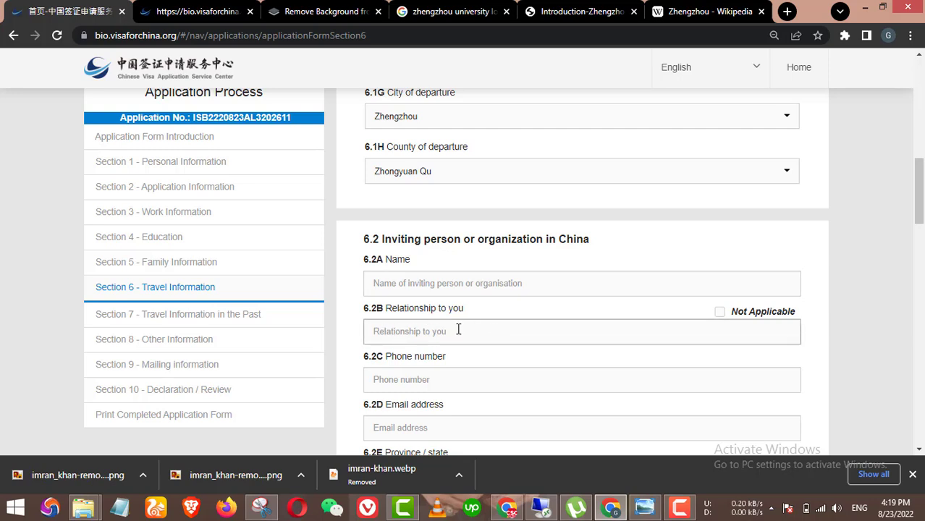
click(723, 314)
scroll(448, 276, down, 1)
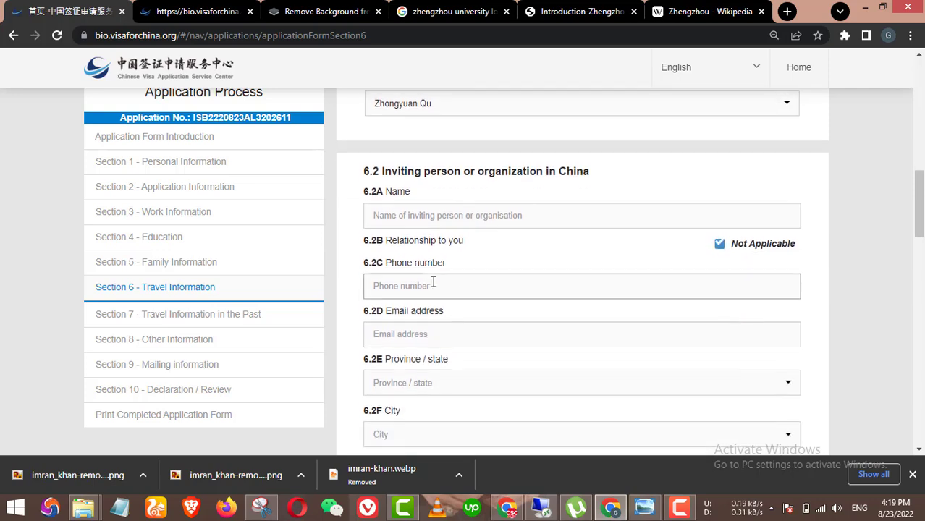
scroll(429, 388, down, 1)
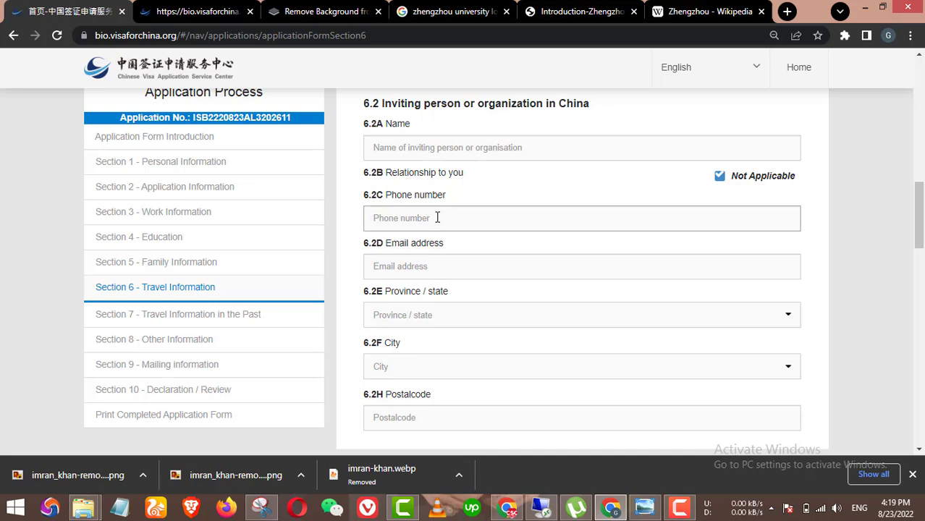
click(437, 217)
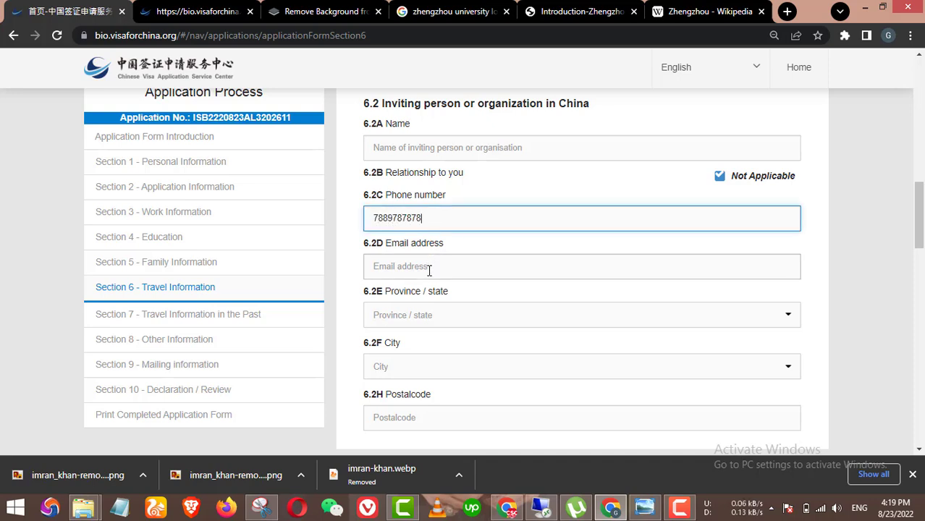
Step: Enter the inviting party's e-mail address and the organisation name zhenghou University
click(427, 270)
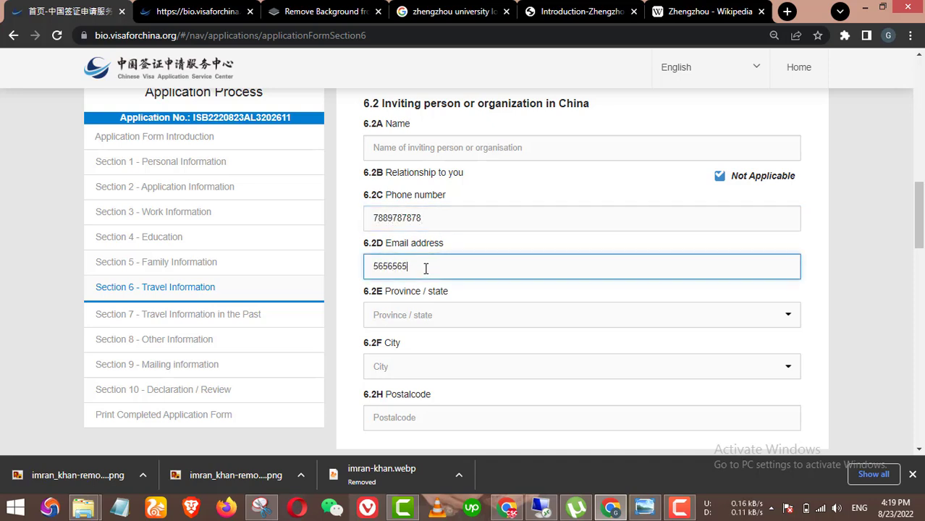
click(477, 140)
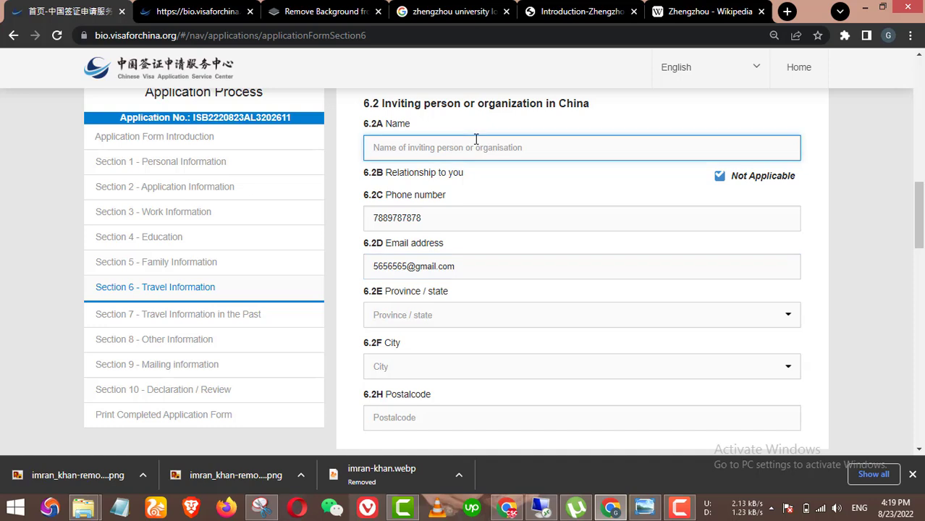
text(zhenghou University)
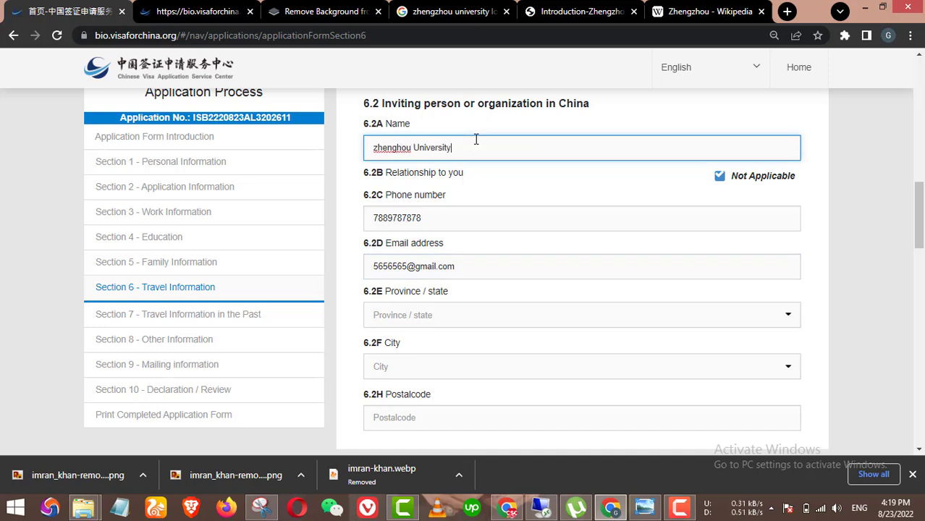
scroll(588, 239, down, 1)
scroll(593, 261, up, 2)
Step: Set the inviting organisation's province, city and county to HeNan, Zhengzhou and Zhongyuan Qu
scroll(572, 297, down, 1)
click(521, 320)
text(zhe)
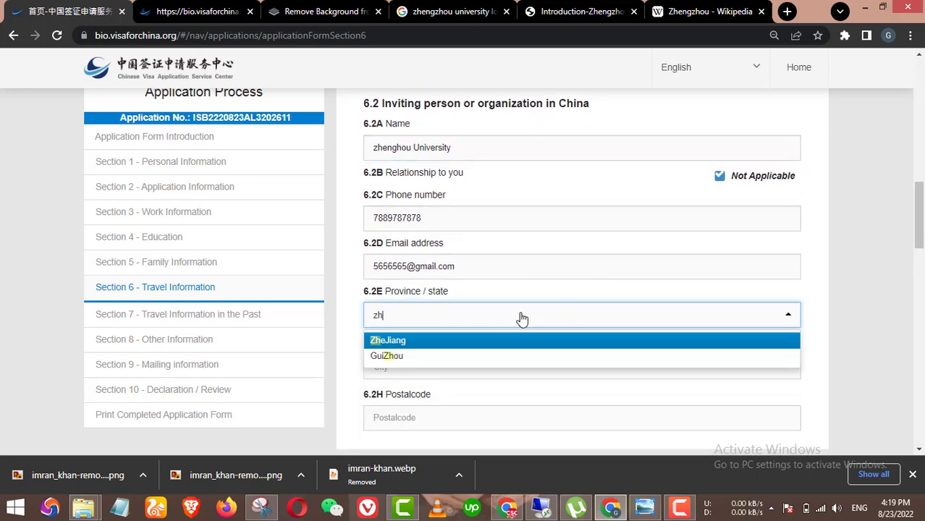
key(BackSpace)
key(BackSpace)
key(BackSpace)
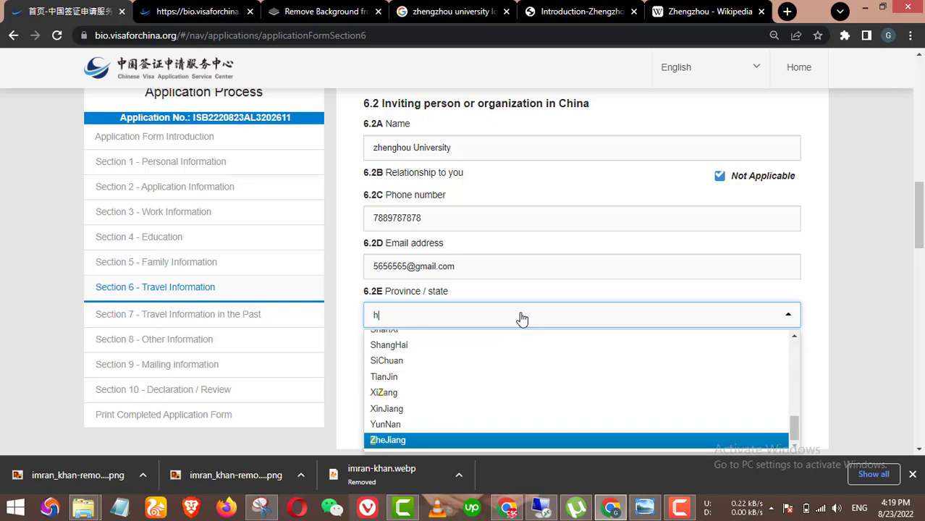
text(hen)
click(410, 351)
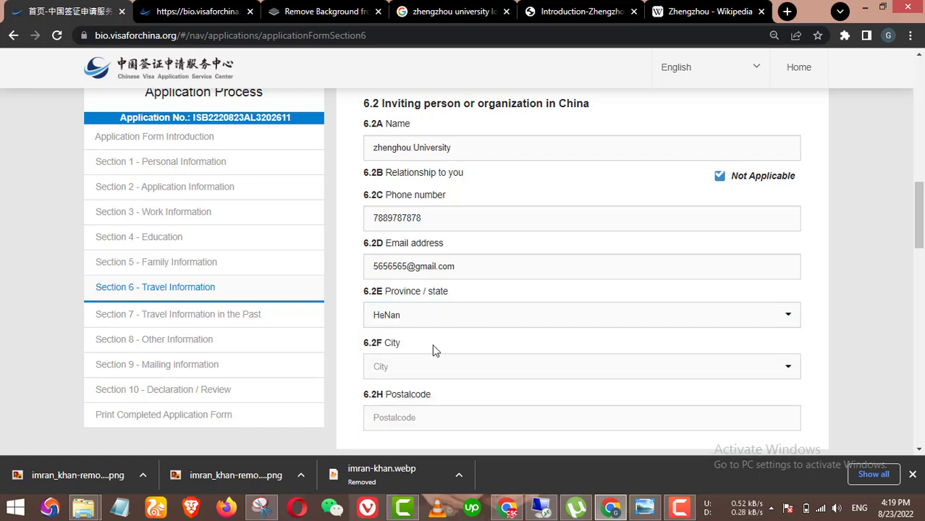
scroll(435, 318, down, 1)
click(444, 307)
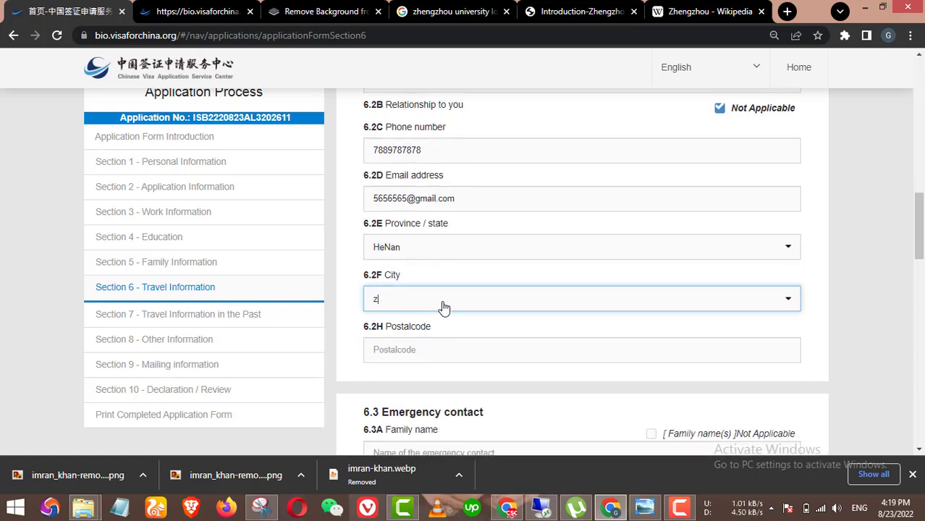
text(zhen)
key(BackSpace)
key(BackSpace)
key(BackSpace)
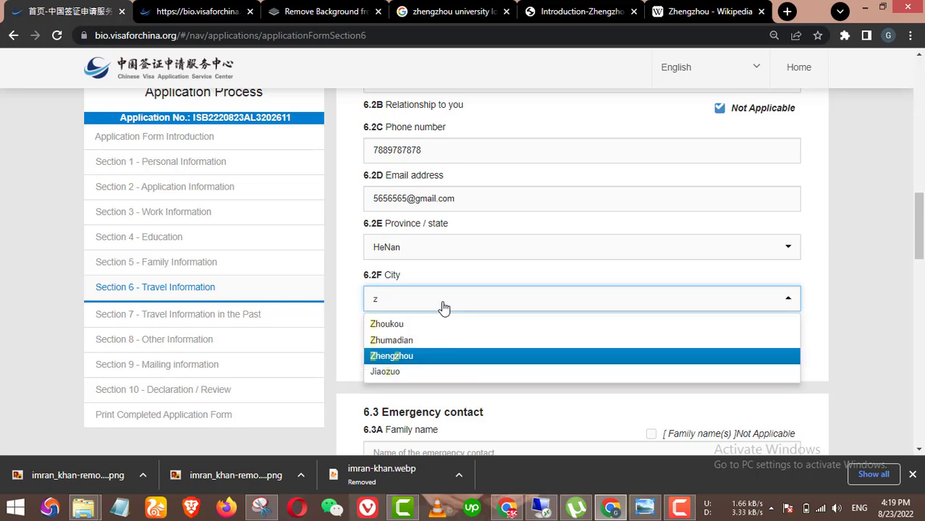
click(405, 356)
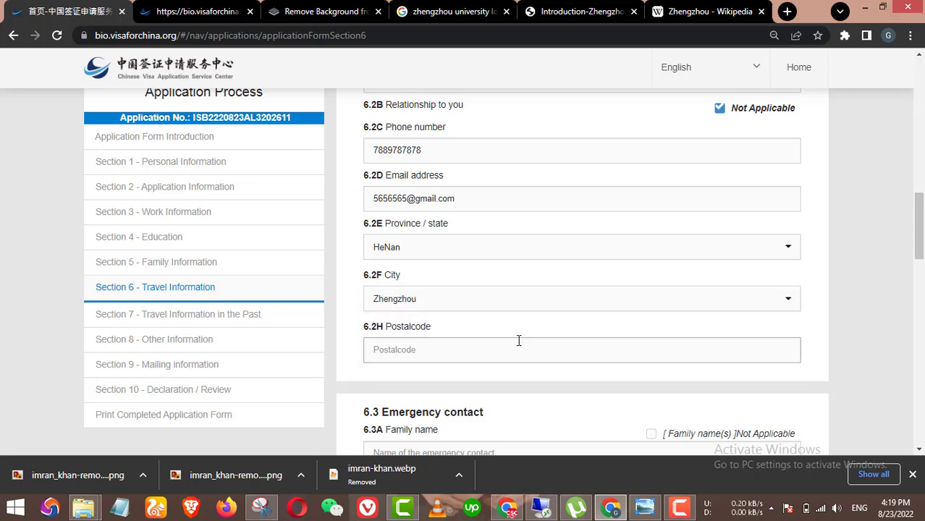
scroll(507, 336, down, 1)
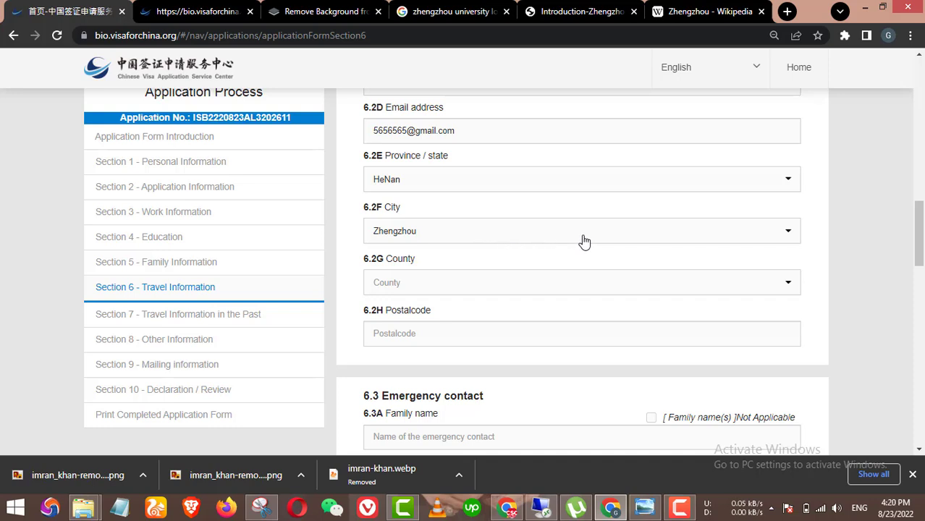
click(499, 292)
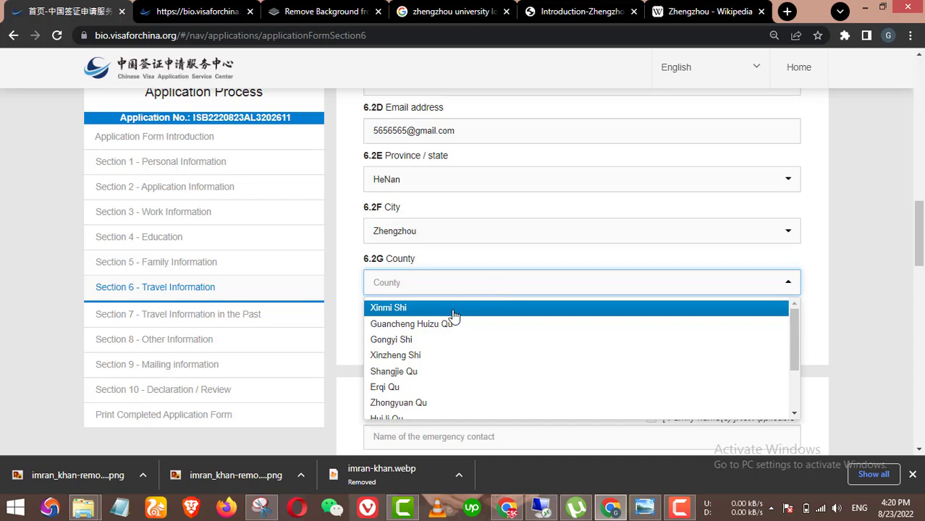
scroll(431, 381, down, 2)
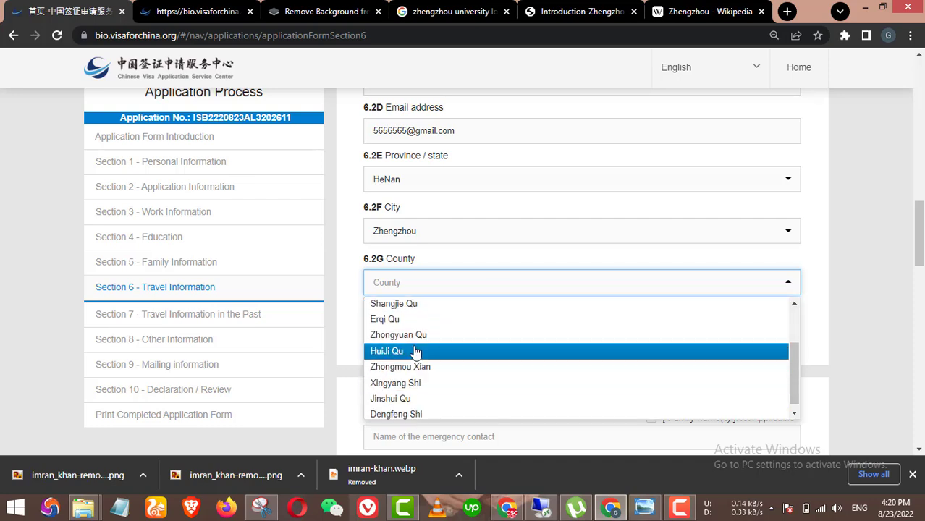
click(414, 334)
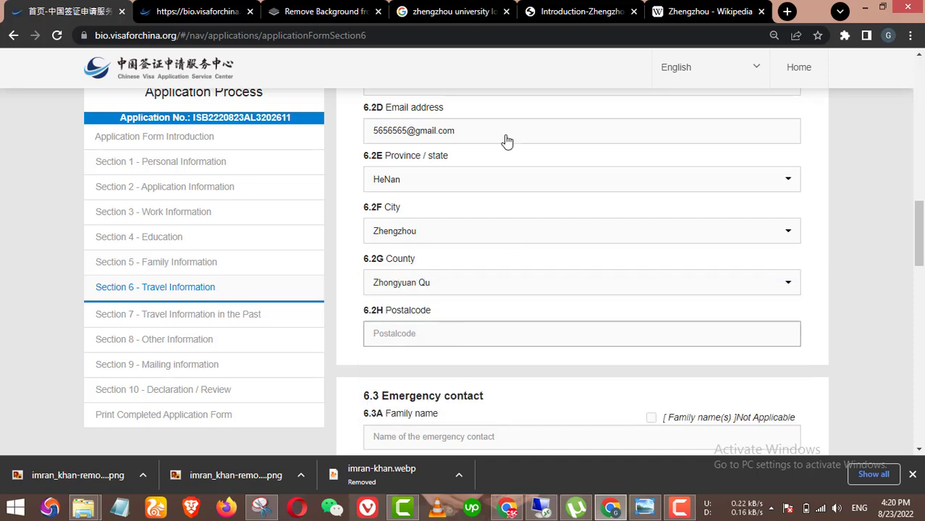
Step: Copy the university postcode from the ZZU page into Postalcode and edit it to 45045454
click(568, 10)
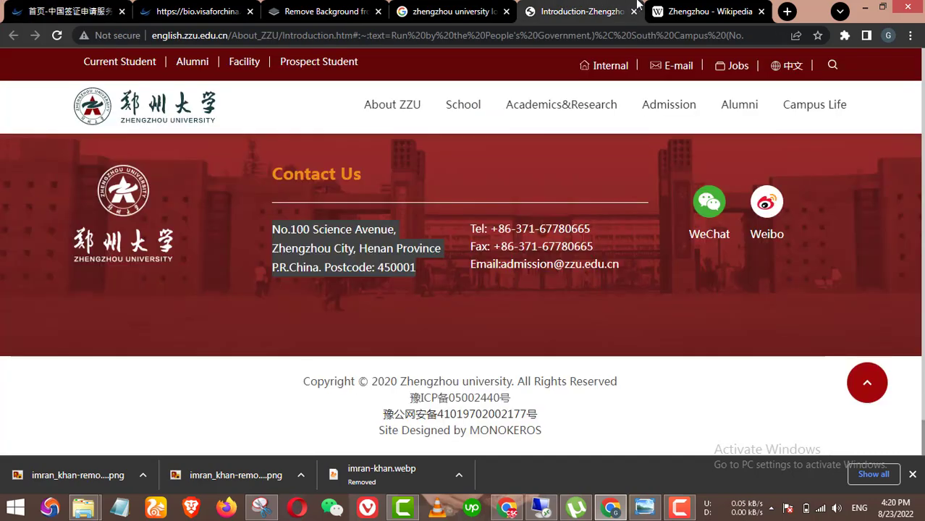
click(380, 266)
drag(384, 267, 418, 273)
key(ctrl+c)
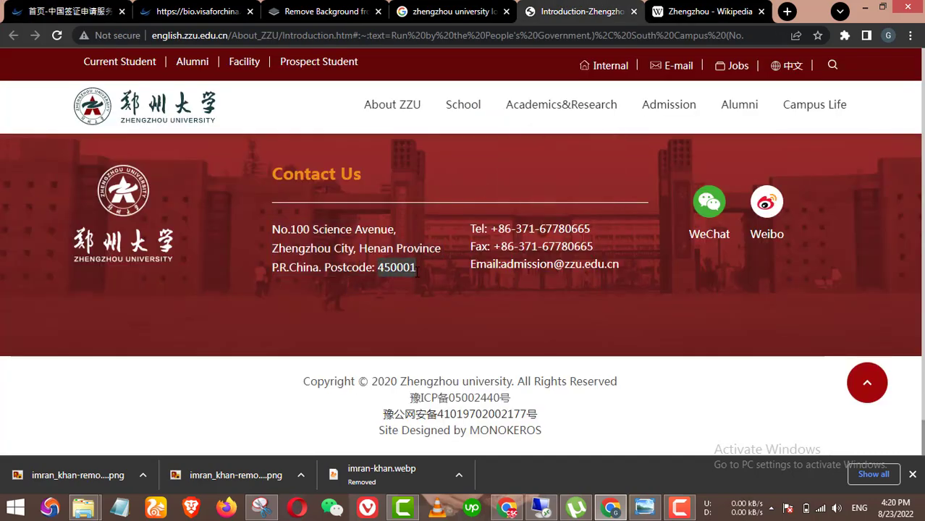
click(54, 12)
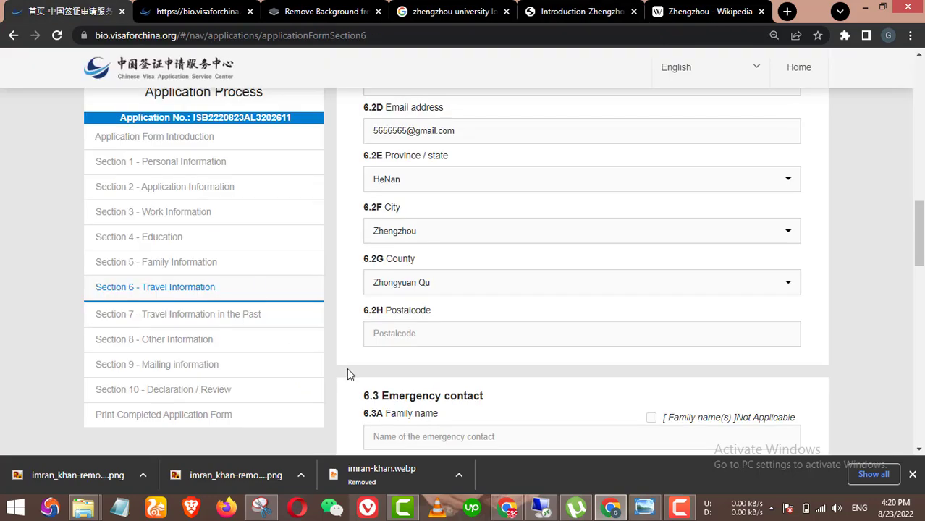
click(418, 335)
key(ctrl+v)
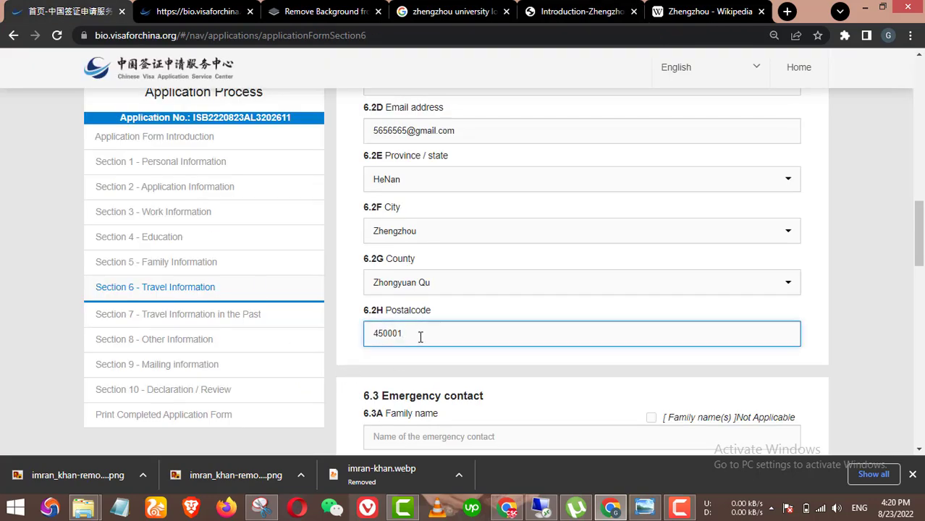
key(BackSpace)
Step: Enter the emergency contact's family name and given name
text(45454)
scroll(502, 363, down, 1)
scroll(514, 358, down, 1)
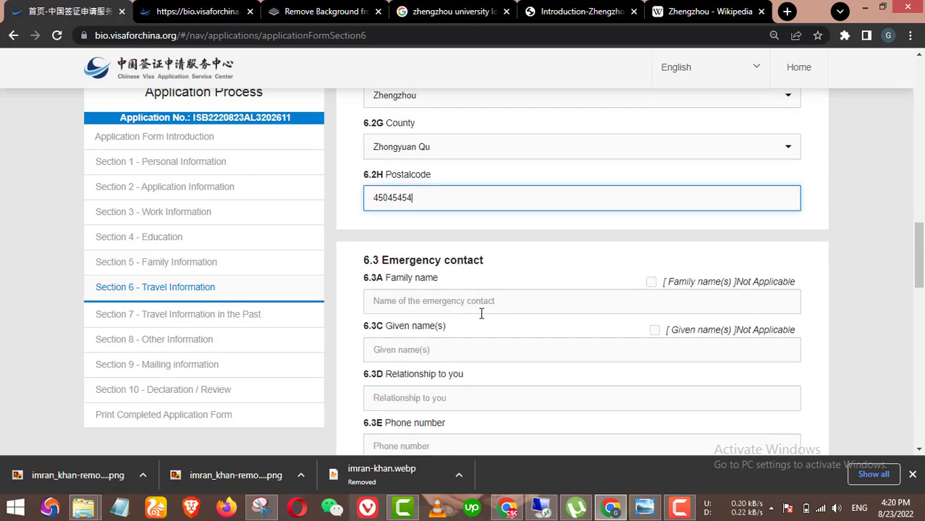
scroll(451, 275, down, 1)
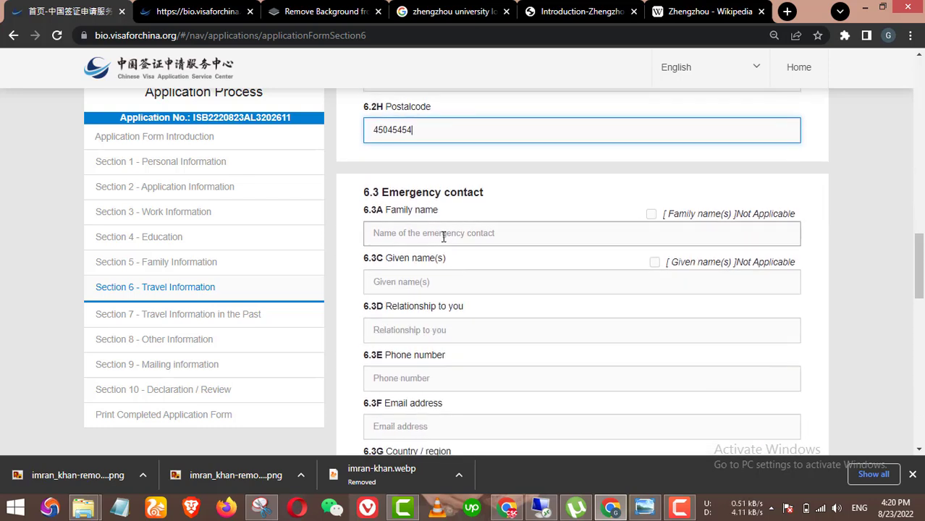
click(454, 233)
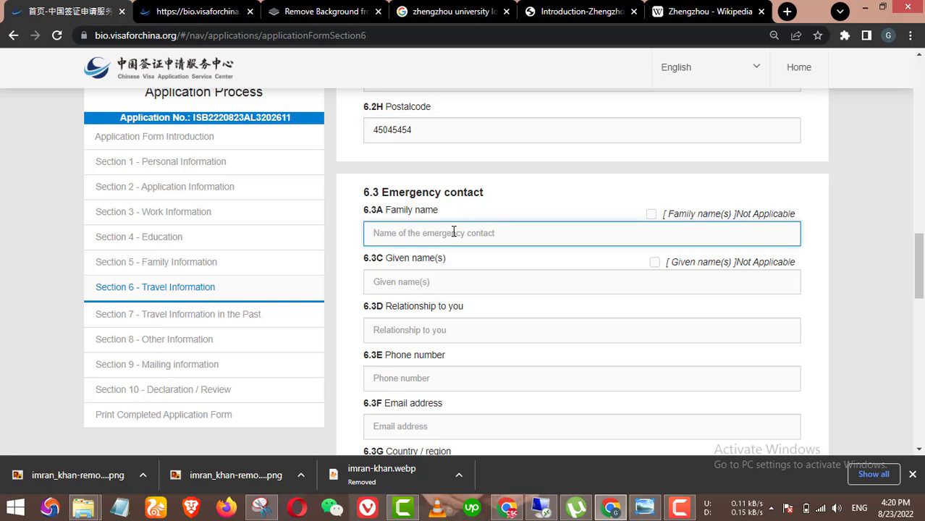
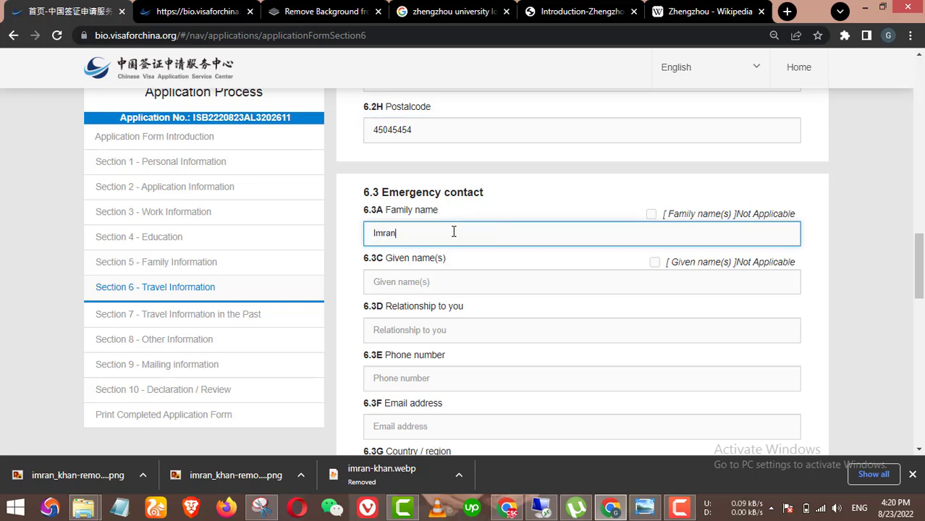
key(Tab)
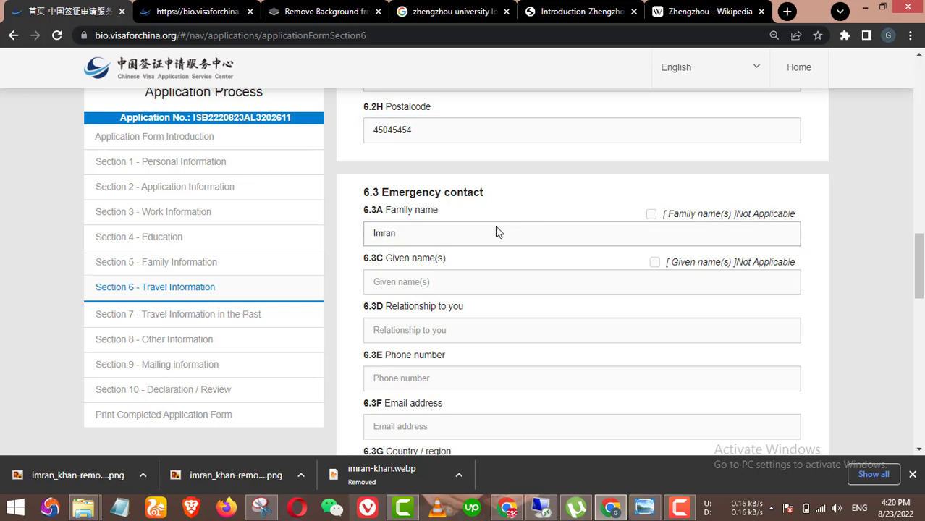
click(471, 287)
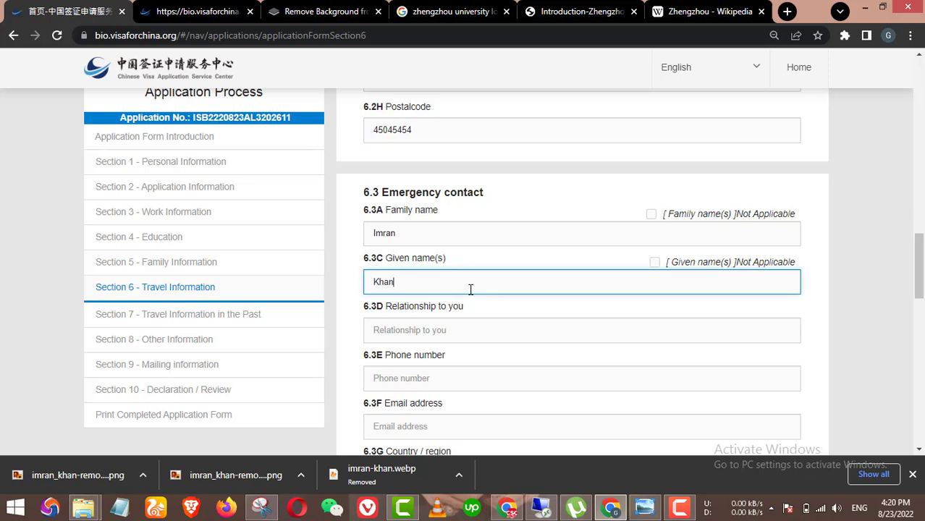
Step: Enter the contact's relationship 'Bro', phone number and e-mail address
scroll(477, 318, down, 1)
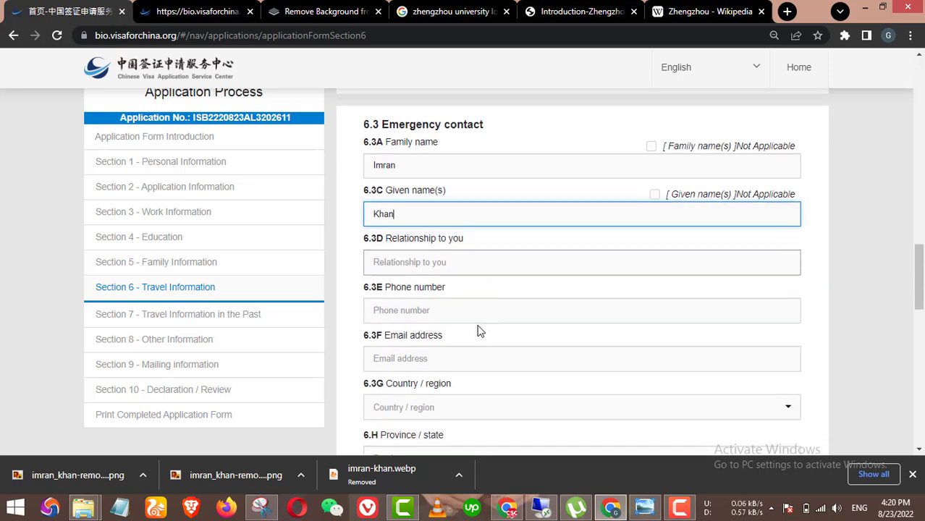
click(453, 257)
text(Brother)
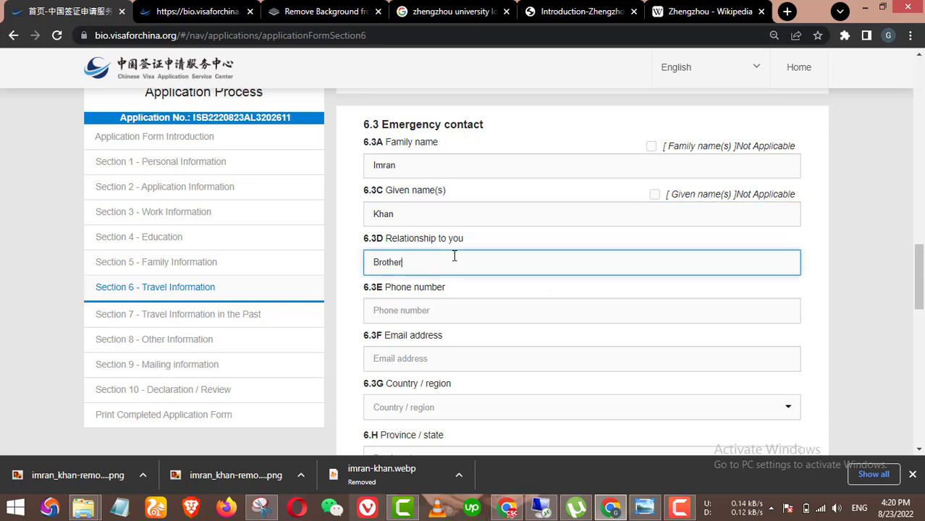
scroll(445, 279, down, 1)
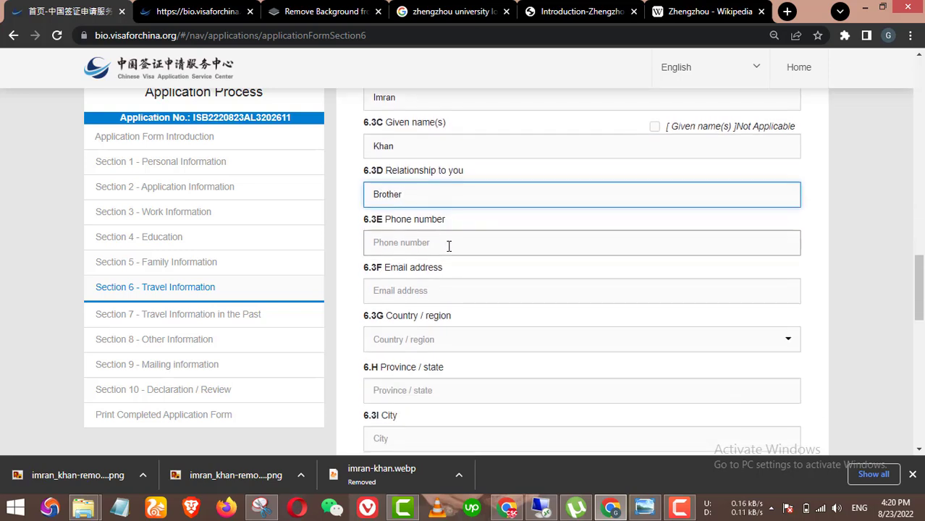
click(449, 246)
text(34343434343)
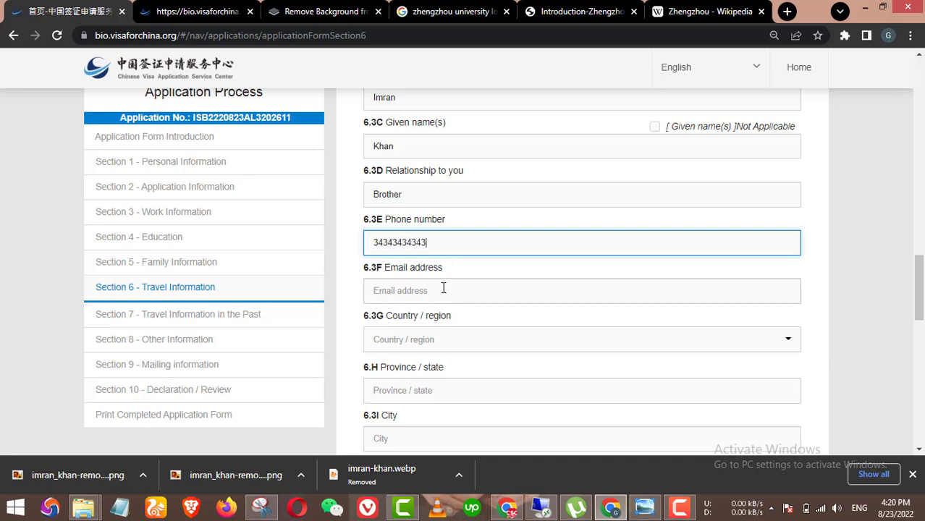
click(444, 288)
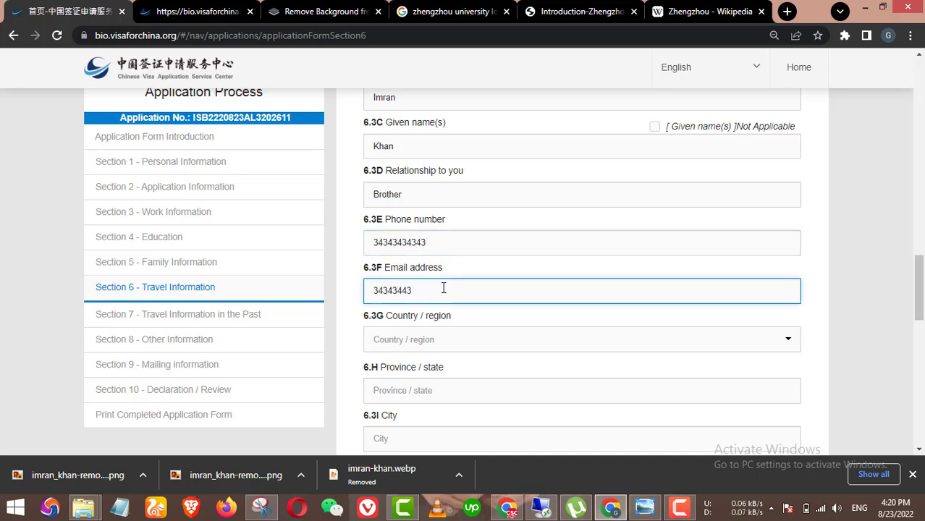
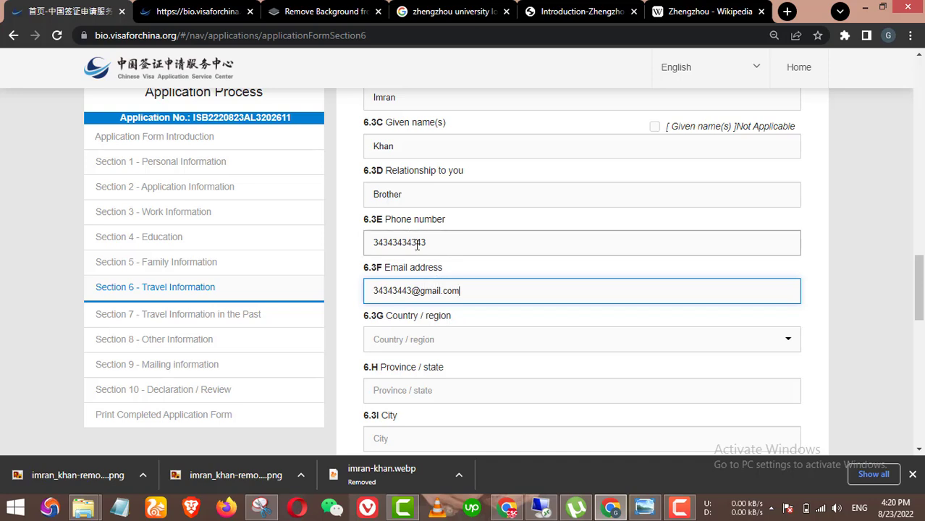
Step: Set the contact's address country to Pakistan and province to punjab
scroll(432, 279, down, 1)
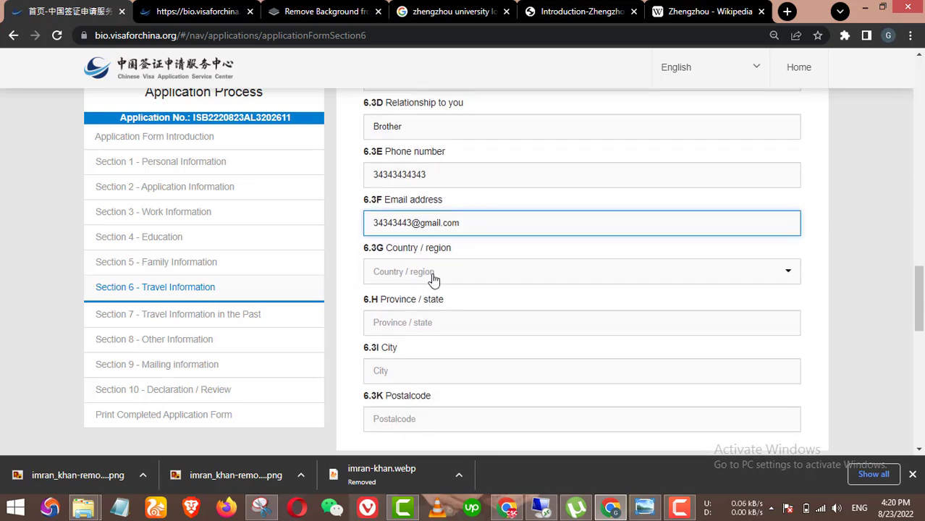
click(433, 280)
text(pakis)
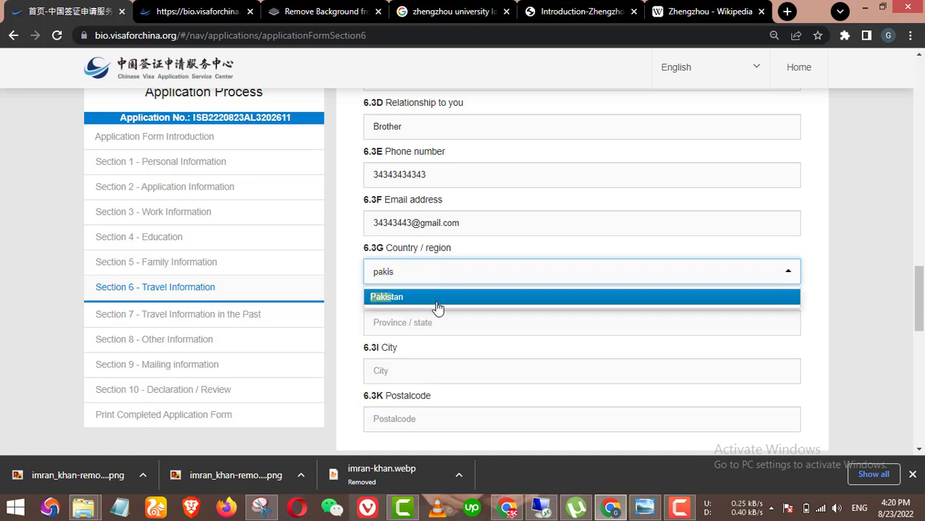
key(Return)
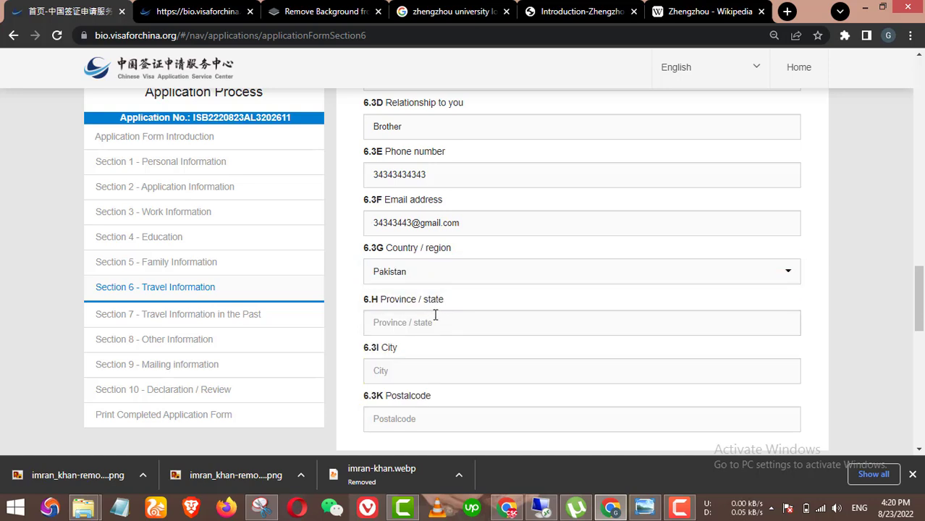
click(435, 315)
text(punjab)
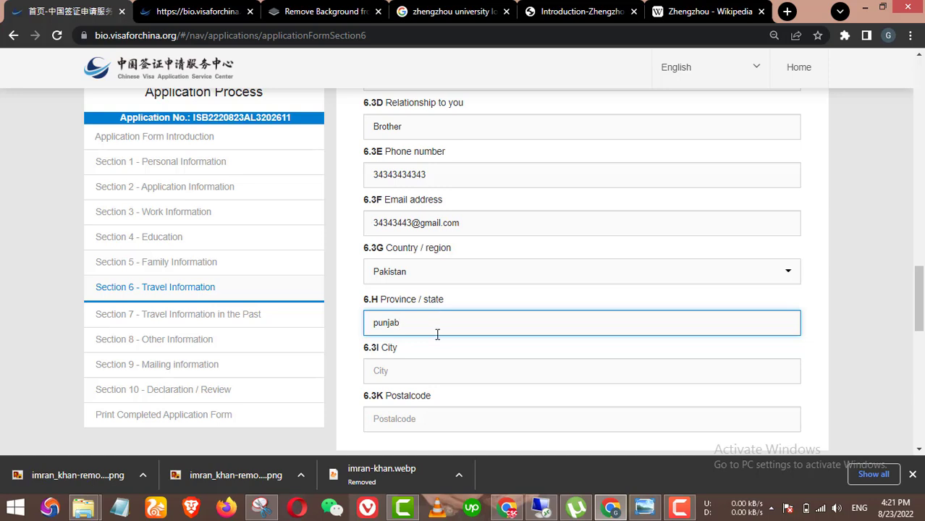
click(439, 379)
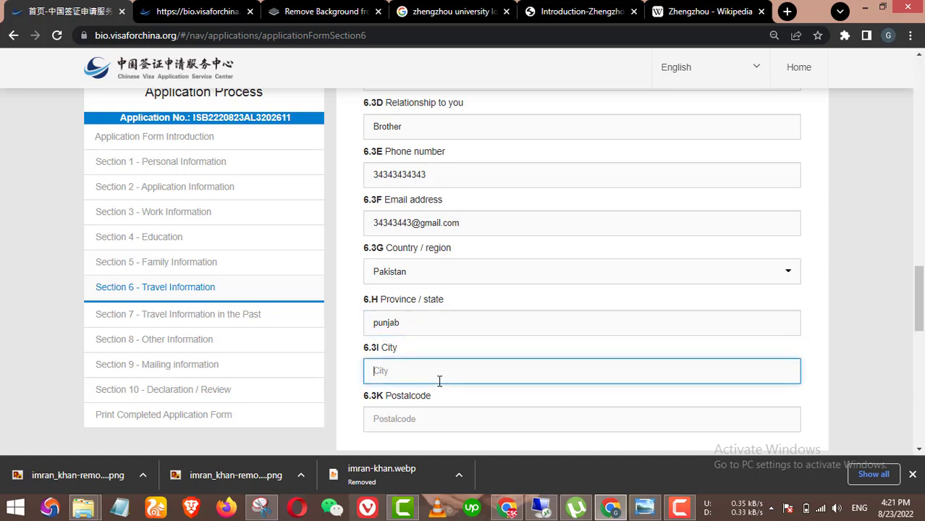
Step: Replace the contact's old city name and enter the postal code
scroll(493, 384, down, 1)
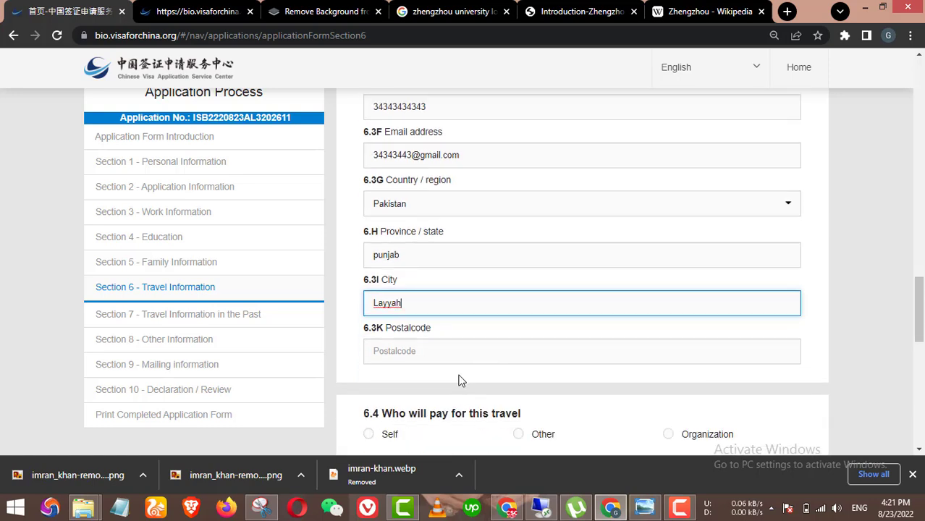
click(462, 351)
drag(413, 302, 346, 304)
key(BackSpace)
text(Tounsa Sharif)
scroll(456, 343, down, 1)
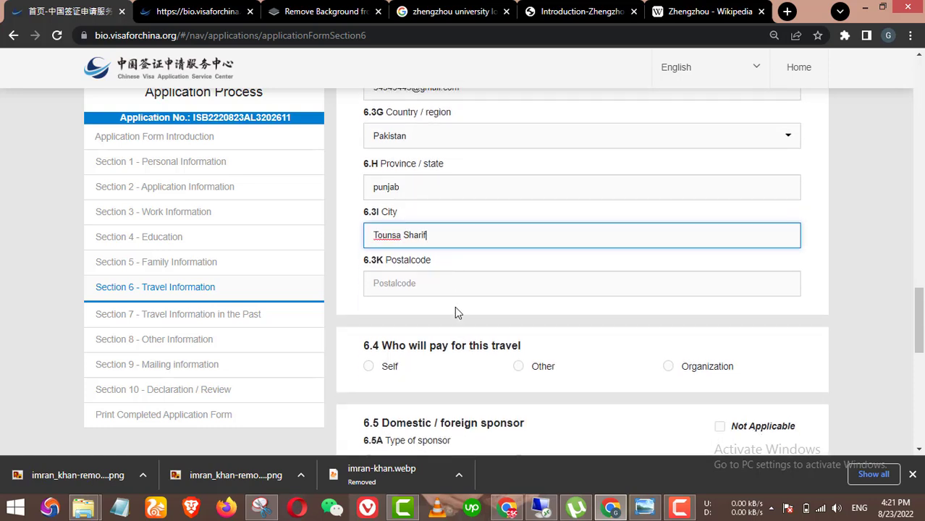
click(455, 279)
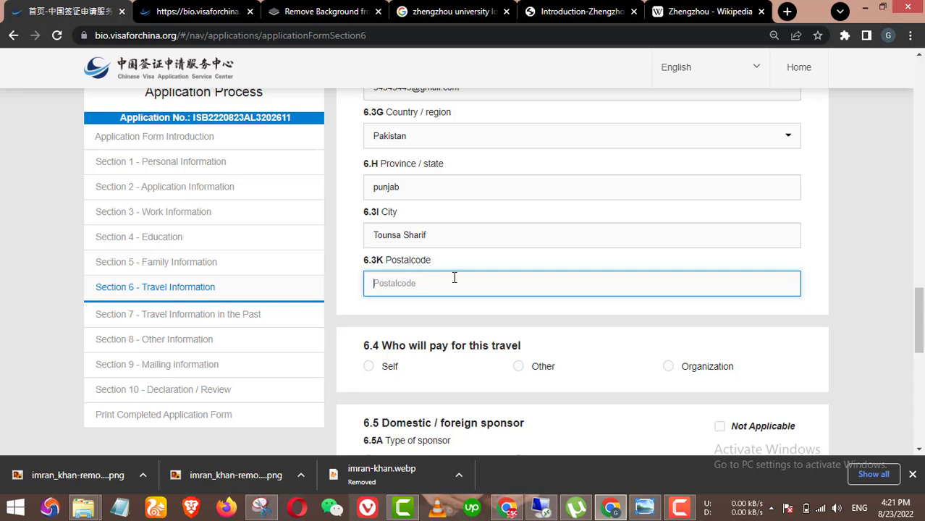
text(31200)
scroll(527, 282, down, 1)
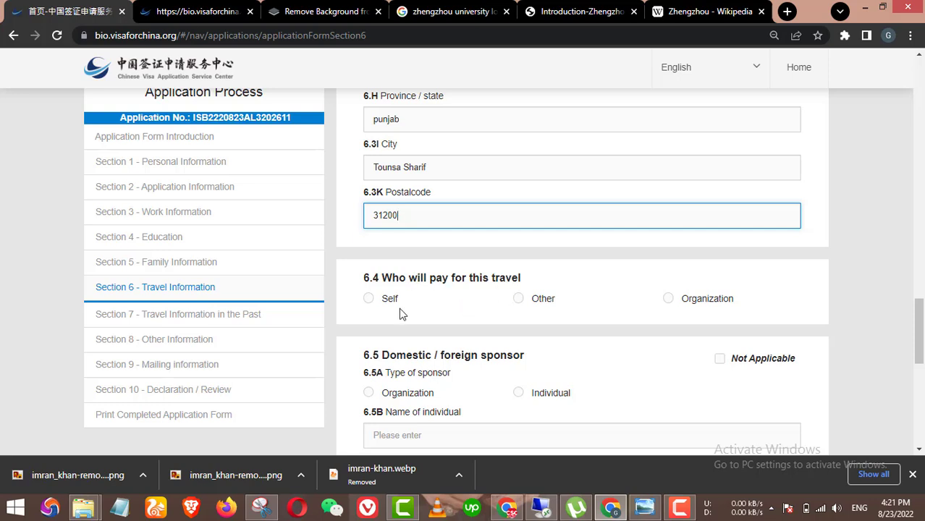
Step: Set the trip payer (6.4) to Self and the sponsor type (6.5A) to Organization
click(383, 298)
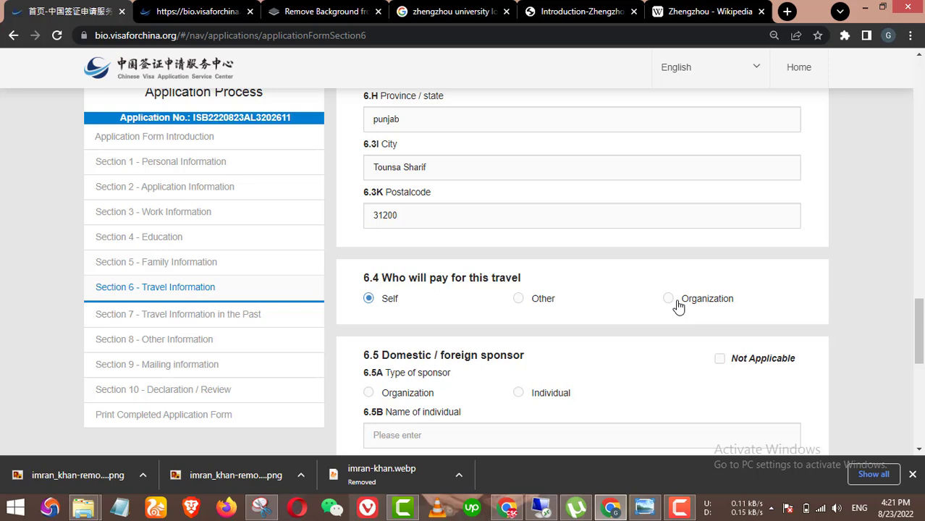
click(668, 299)
scroll(678, 306, down, 2)
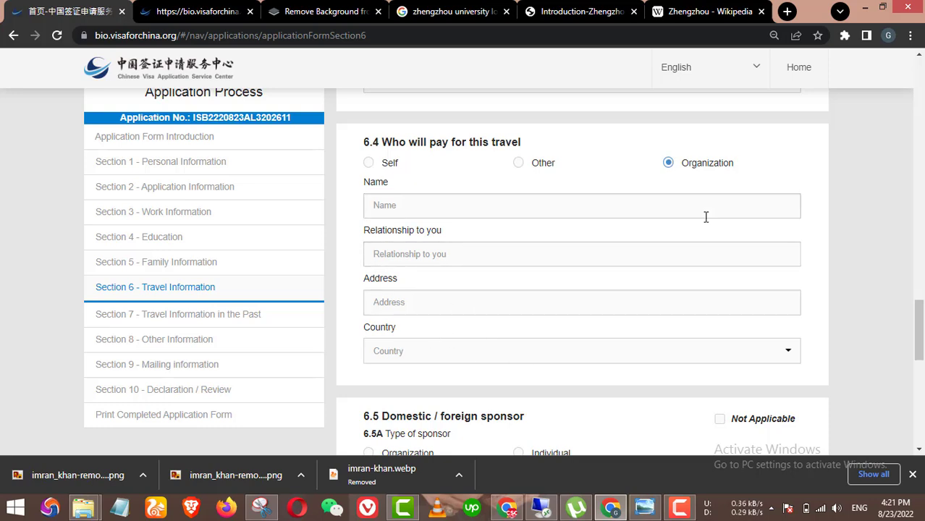
click(370, 164)
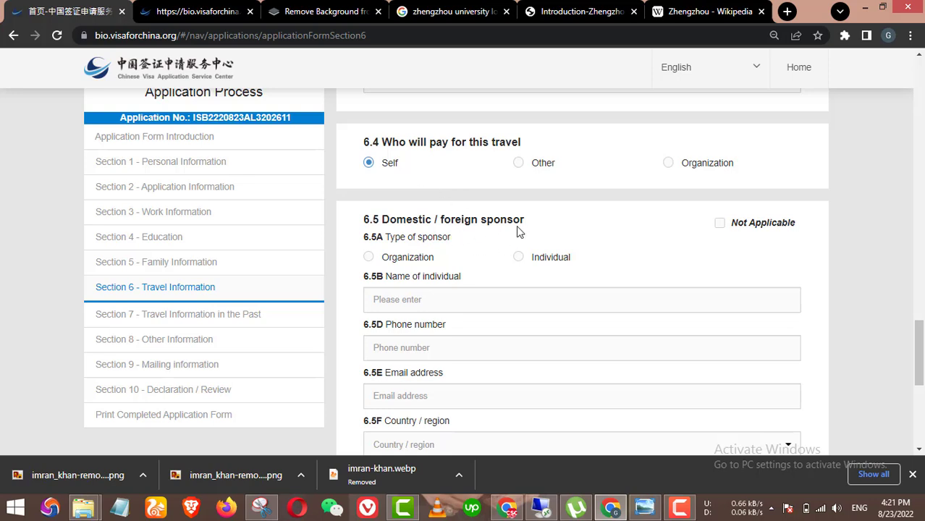
click(426, 261)
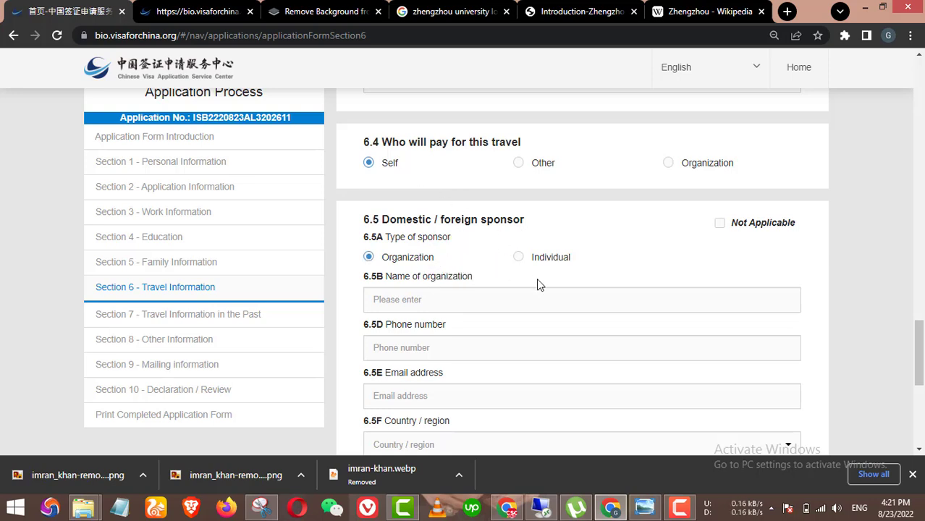
scroll(546, 287, down, 1)
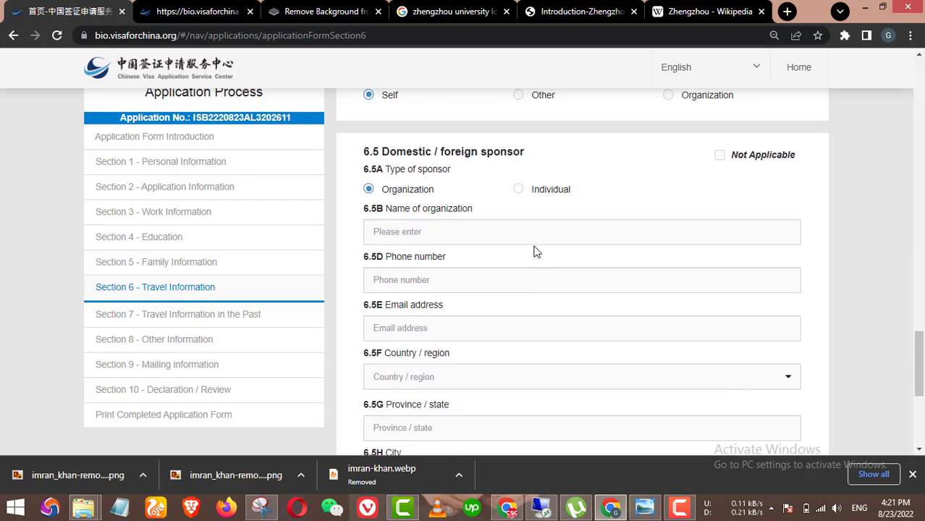
click(518, 192)
click(416, 193)
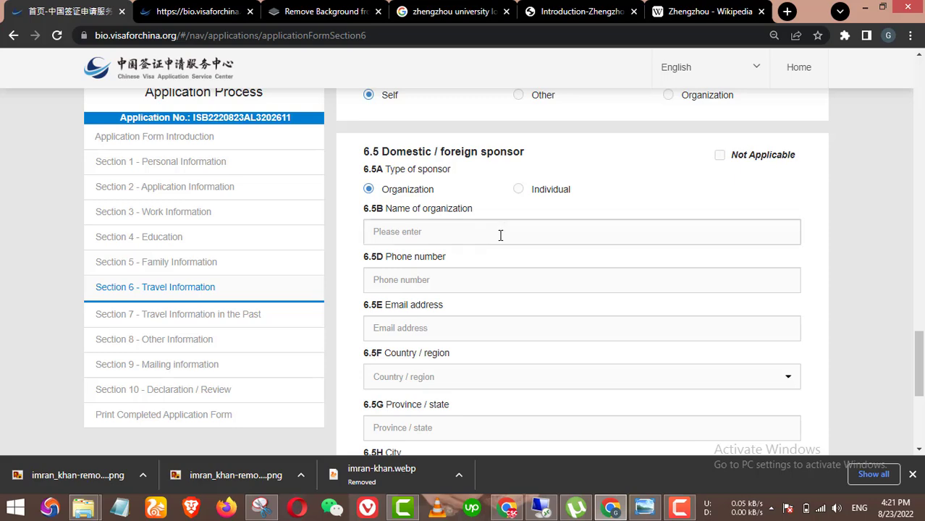
scroll(476, 235, down, 1)
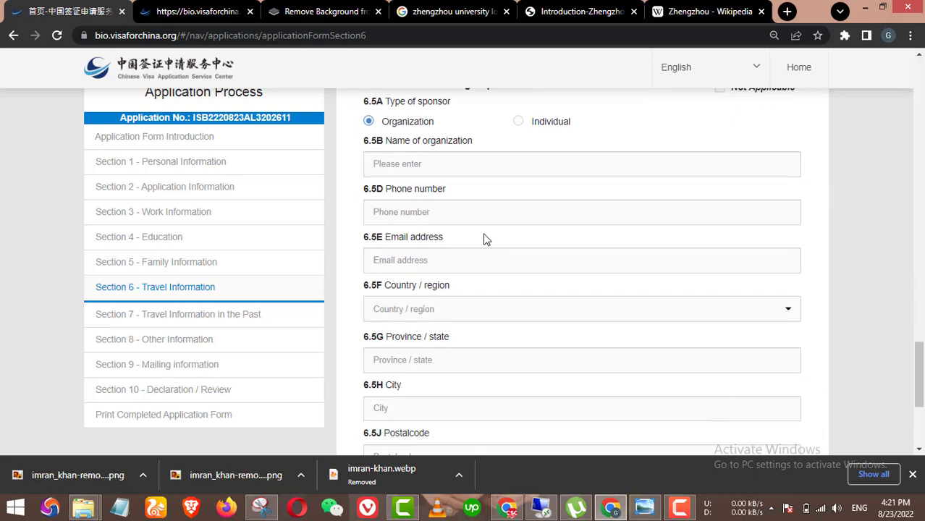
scroll(510, 286, down, 3)
scroll(507, 289, up, 5)
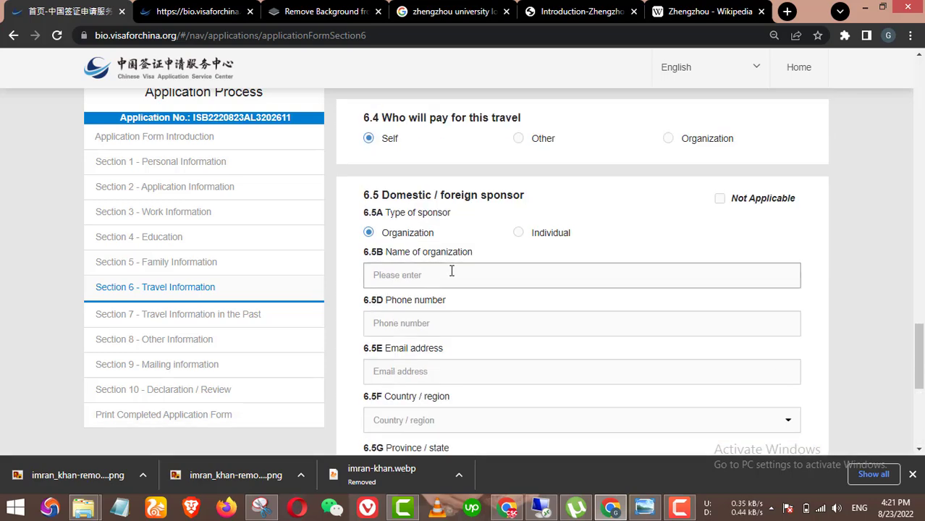
Step: Enter sponsor organization name 'zzu' with its phone number and e-mail
click(452, 271)
text(z)
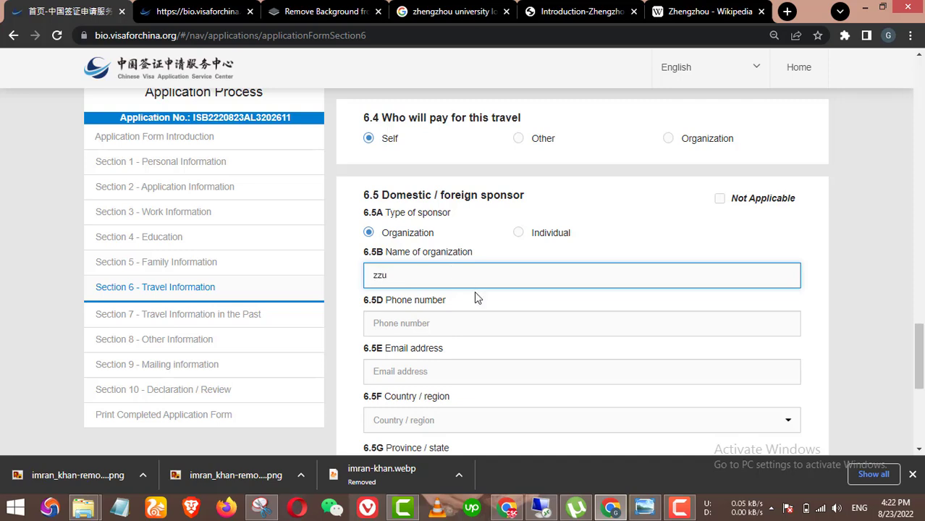
text(zu)
click(436, 324)
text(3434343)
scroll(507, 337, down, 2)
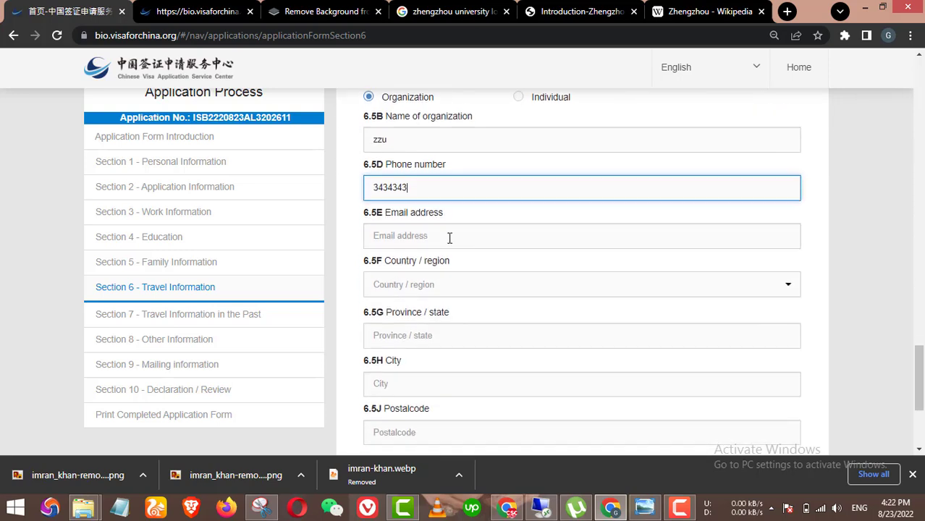
click(449, 237)
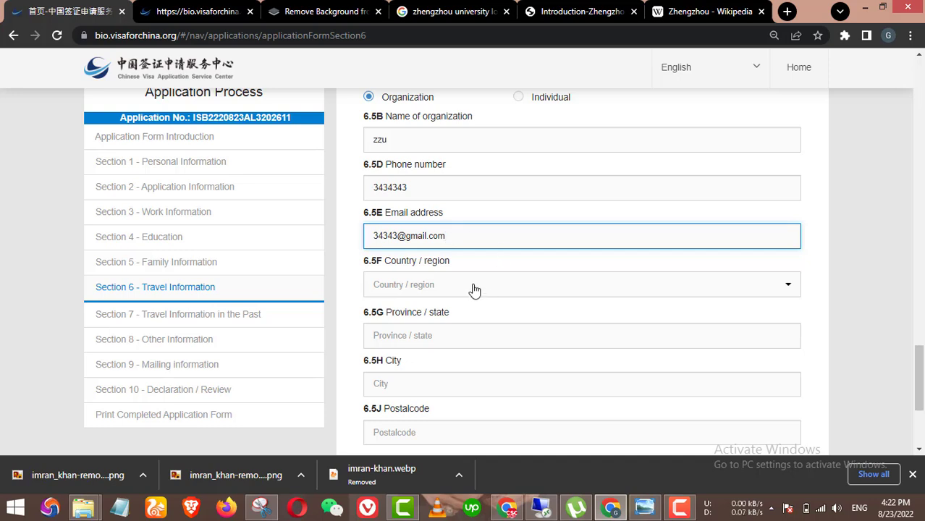
Step: Set the sponsor's country to Mainland of China
click(475, 290)
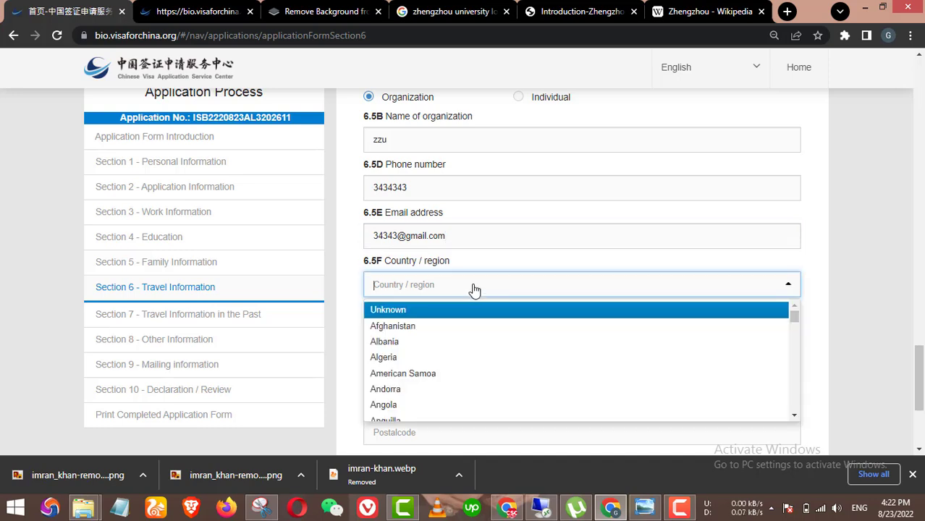
text(pak)
key(BackSpace)
key(BackSpace)
key(BackSpace)
text(c)
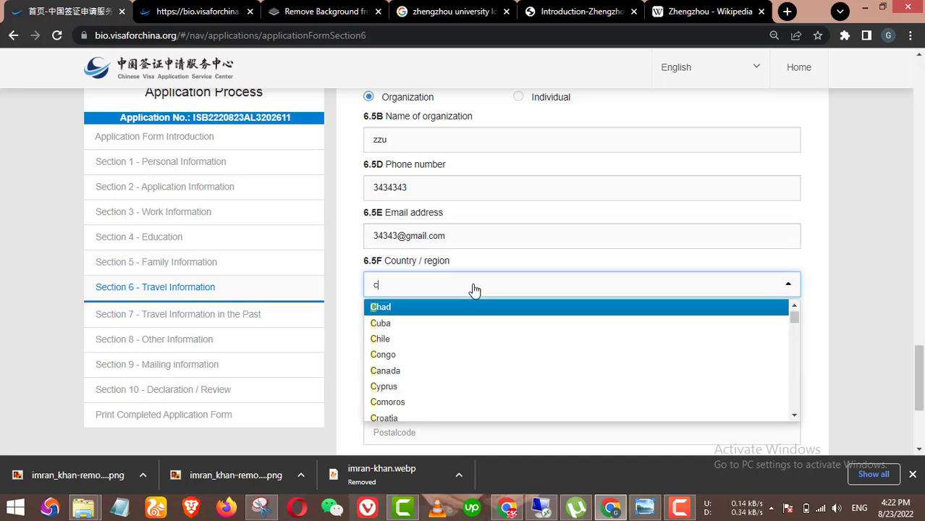
key(BackSpace)
text(main)
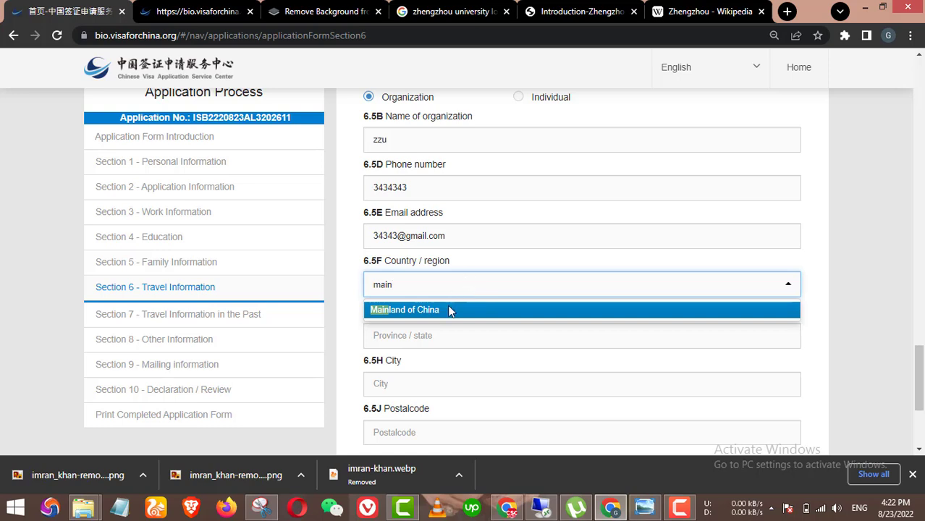
key(Return)
Step: Choose HeNan province, Zhengzhou city and Zhongyuan Qu county for the sponsor address
click(435, 341)
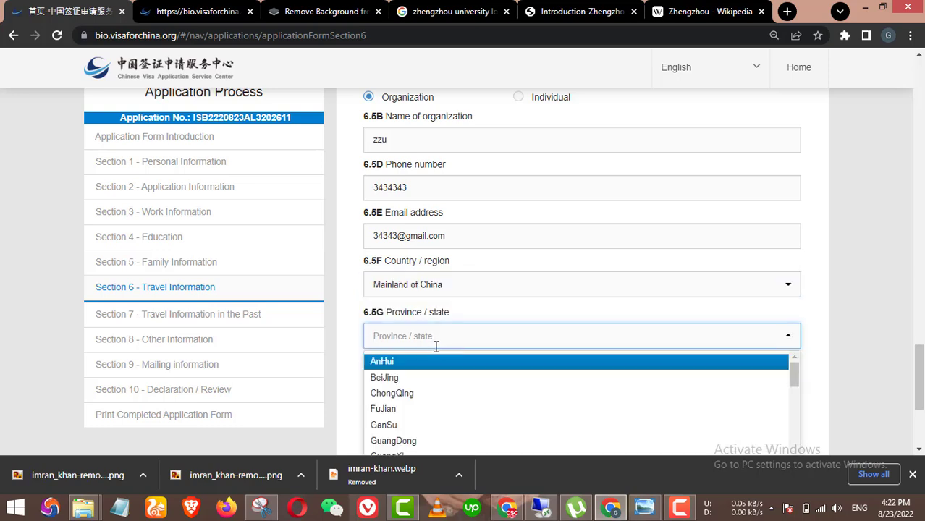
scroll(436, 347, down, 2)
text(hena)
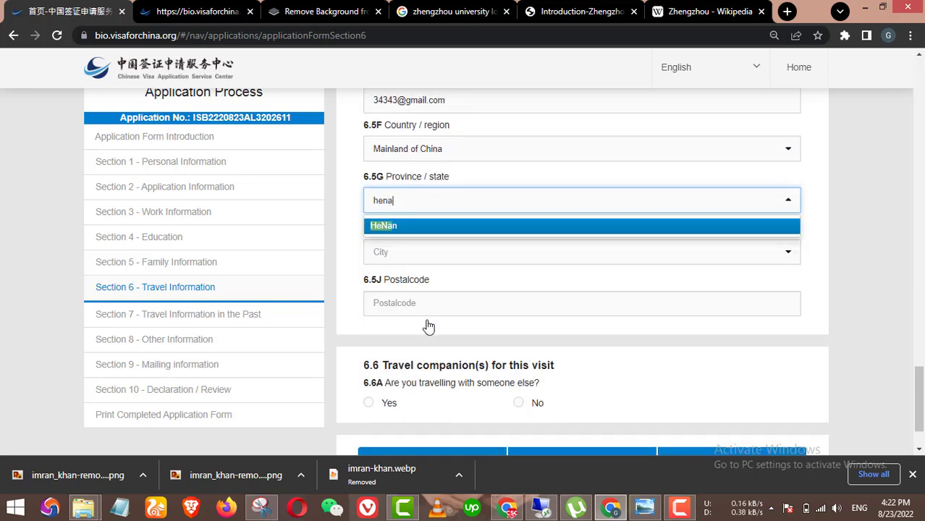
click(434, 226)
click(408, 254)
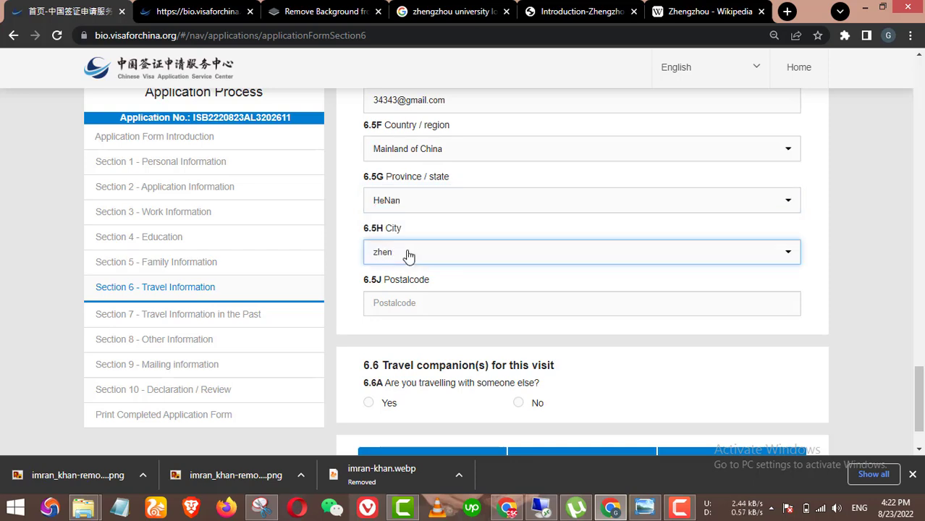
text(zhen)
click(420, 276)
click(420, 305)
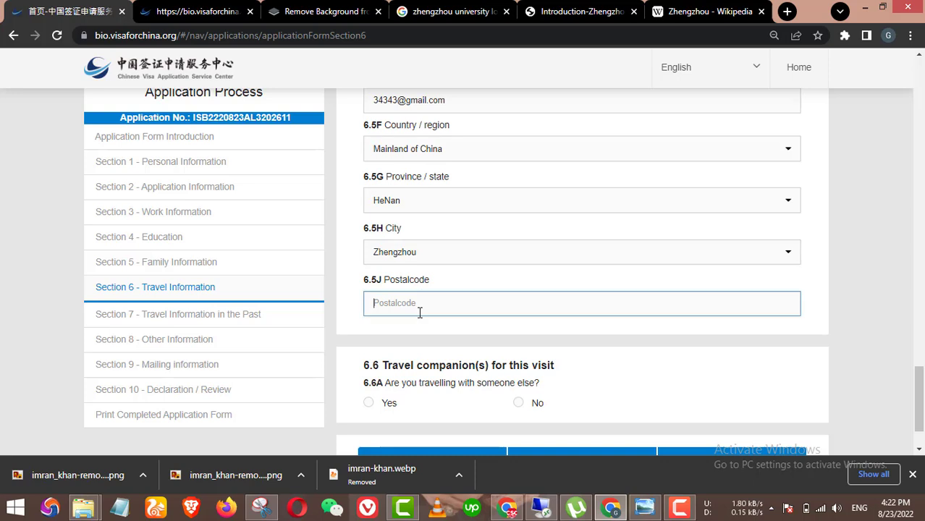
click(421, 311)
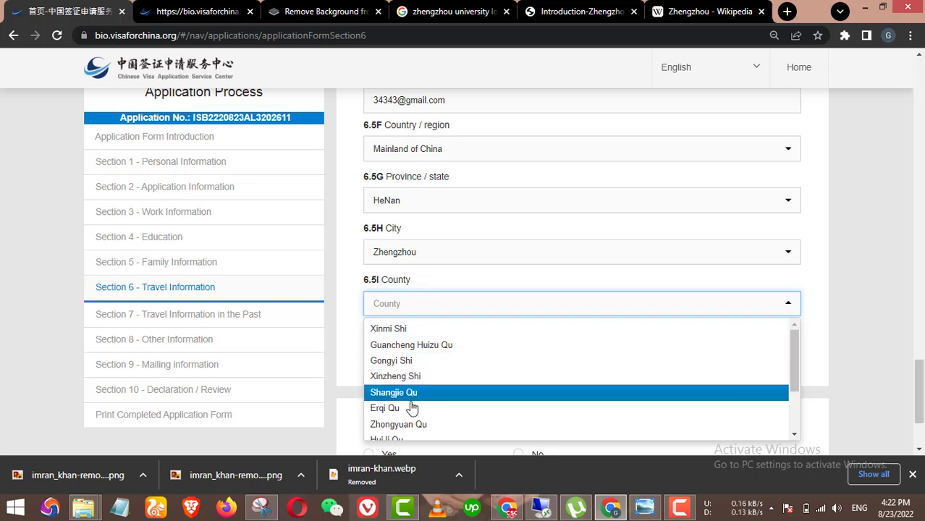
scroll(433, 386, down, 2)
click(405, 357)
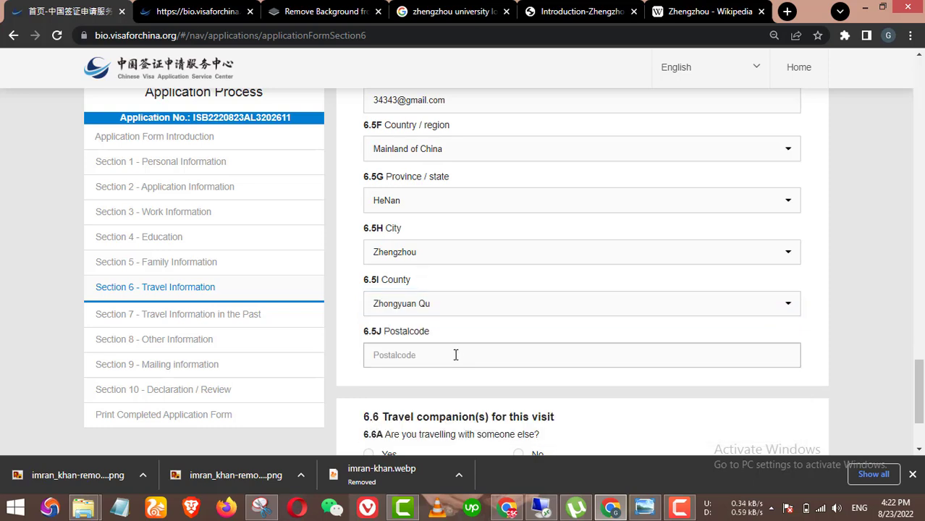
Step: Enter the sponsor's postal code starting with 5193
scroll(443, 310, down, 1)
click(434, 287)
text(3)
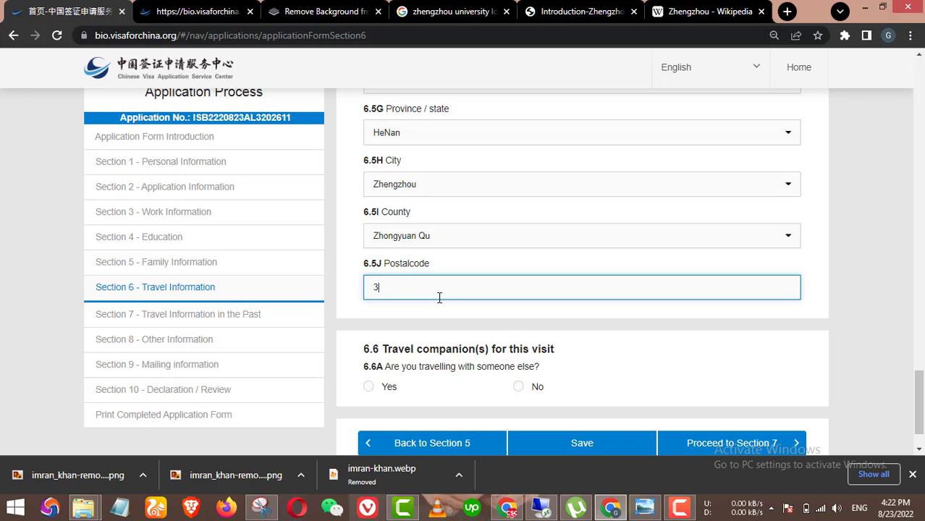
key(BackSpace)
text(519393939)
scroll(463, 310, down, 1)
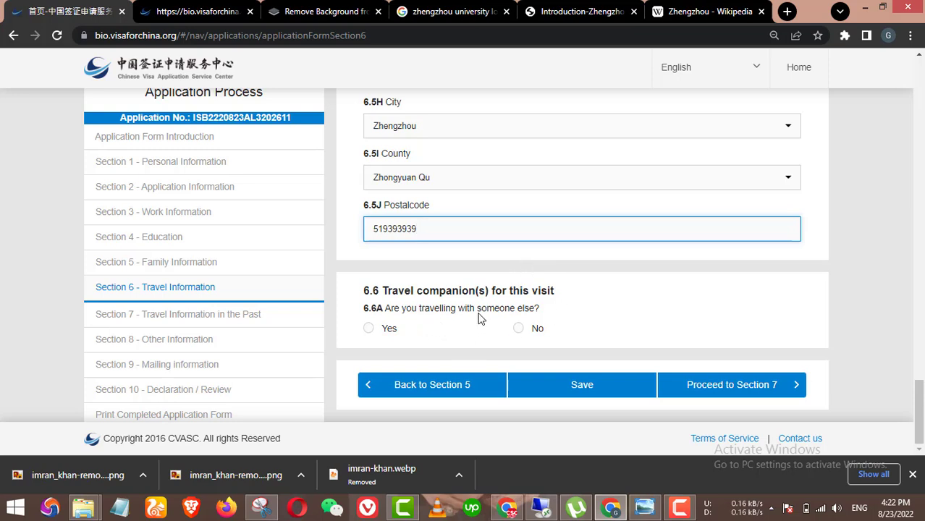
Step: Answer No to anyone travelling with the applicant and attempt to proceed to Section 7
click(522, 332)
click(521, 331)
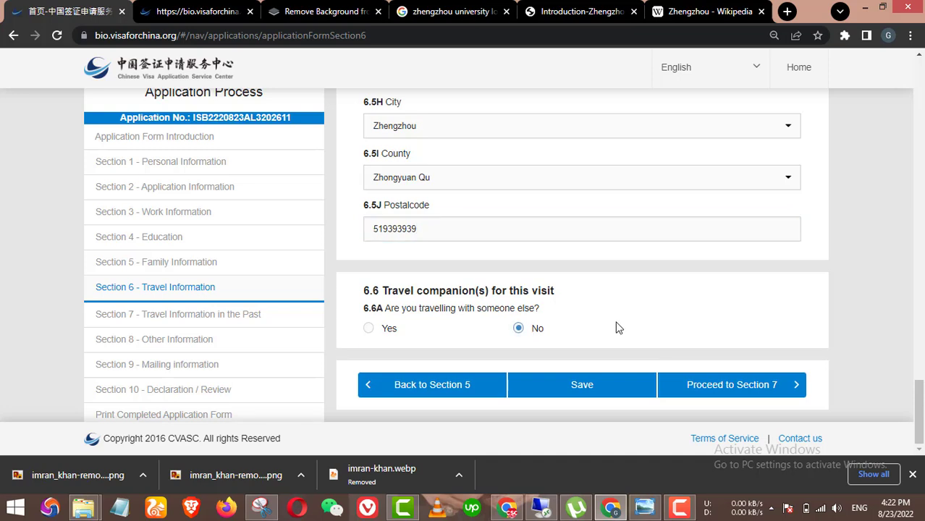
click(769, 387)
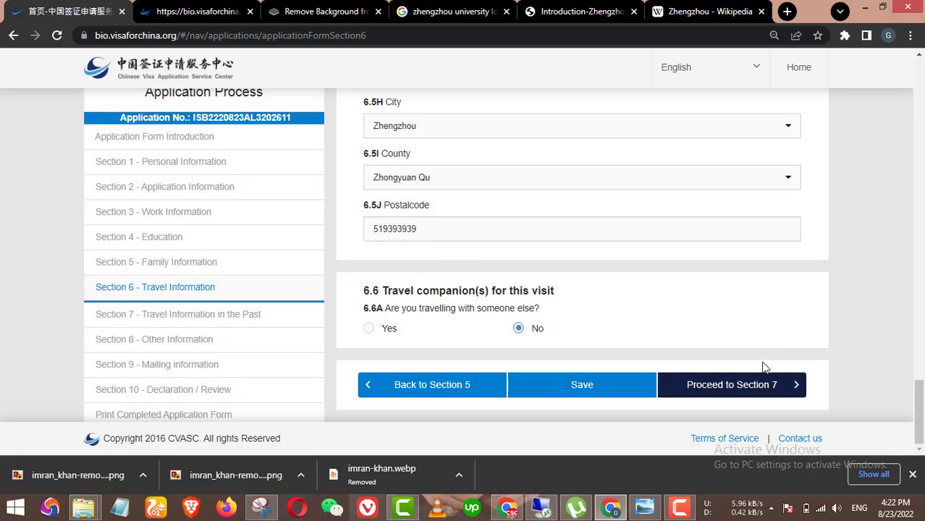
scroll(744, 372, up, 10)
scroll(530, 317, up, 7)
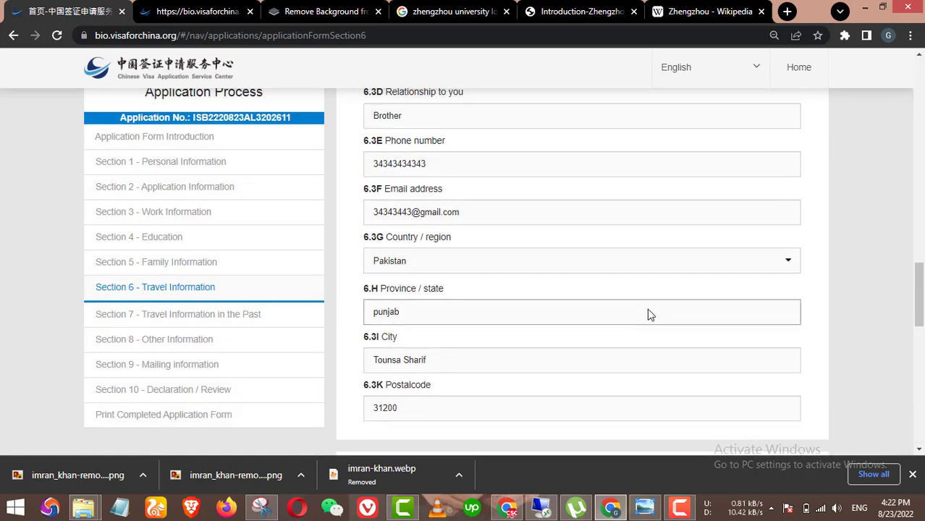
scroll(530, 302, up, 4)
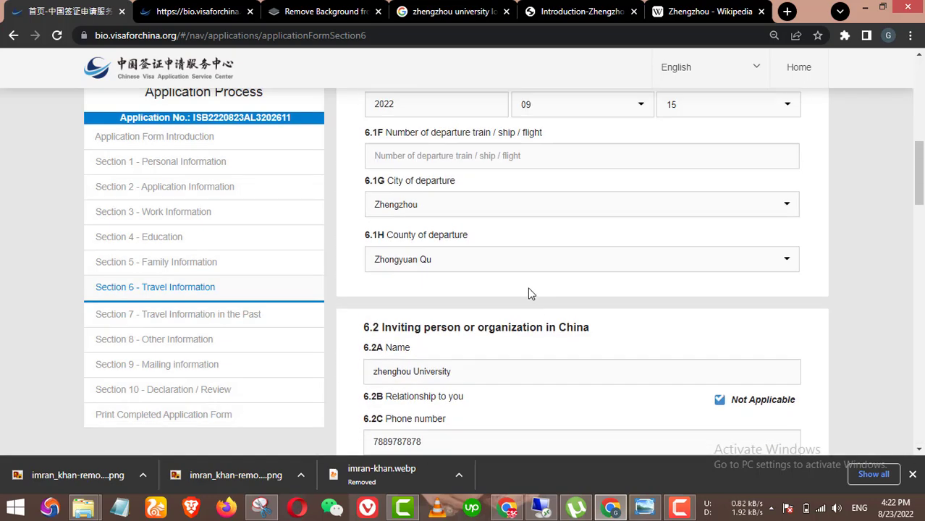
scroll(528, 299, down, 14)
scroll(720, 344, down, 5)
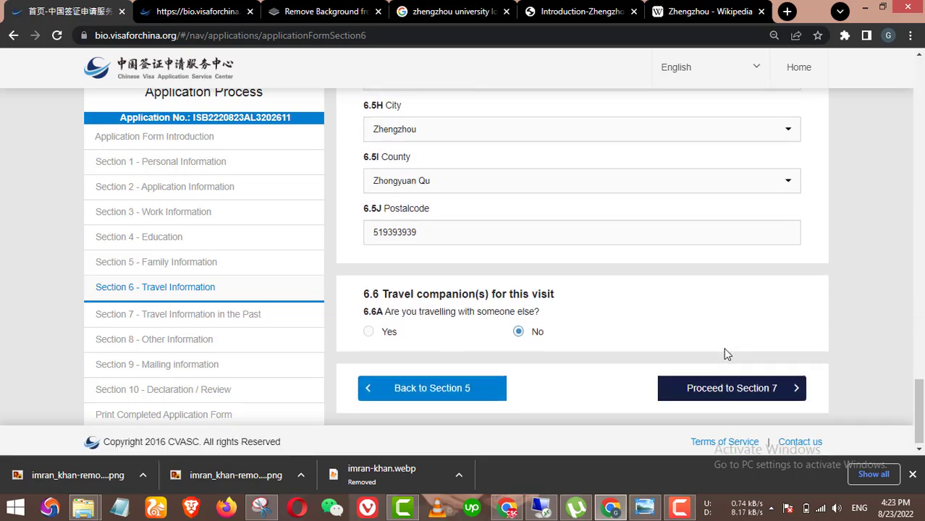
Step: Retry Proceed to Section 7 until the Section 7 page loads
click(748, 386)
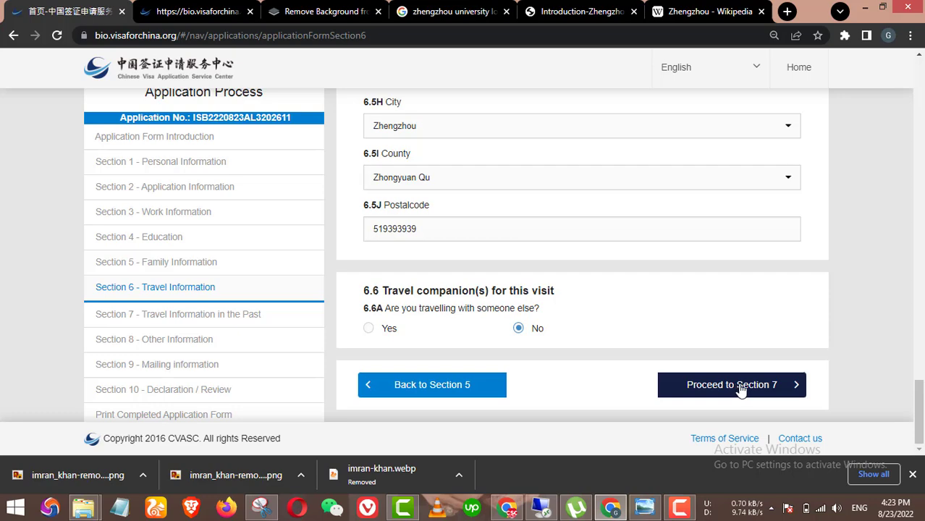
scroll(589, 304, up, 1)
scroll(614, 323, down, 1)
click(733, 384)
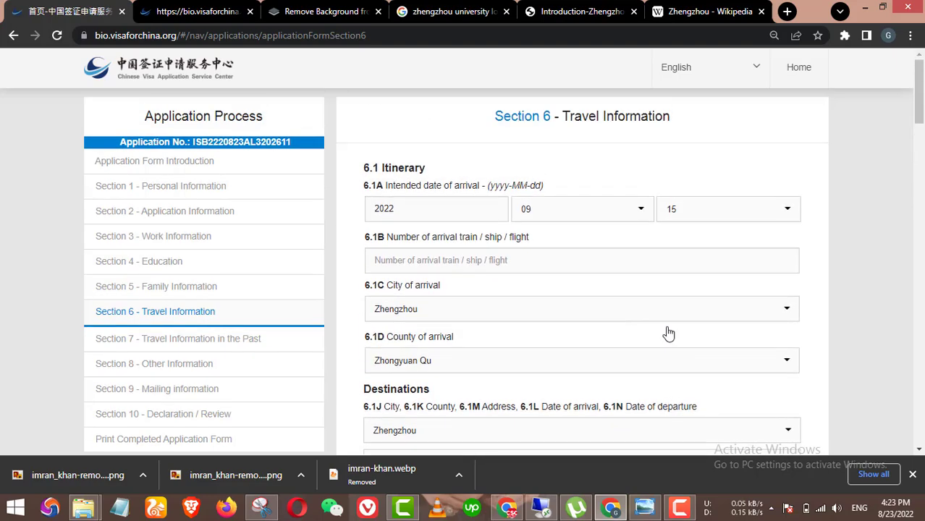
scroll(667, 330, down, 7)
scroll(668, 330, up, 3)
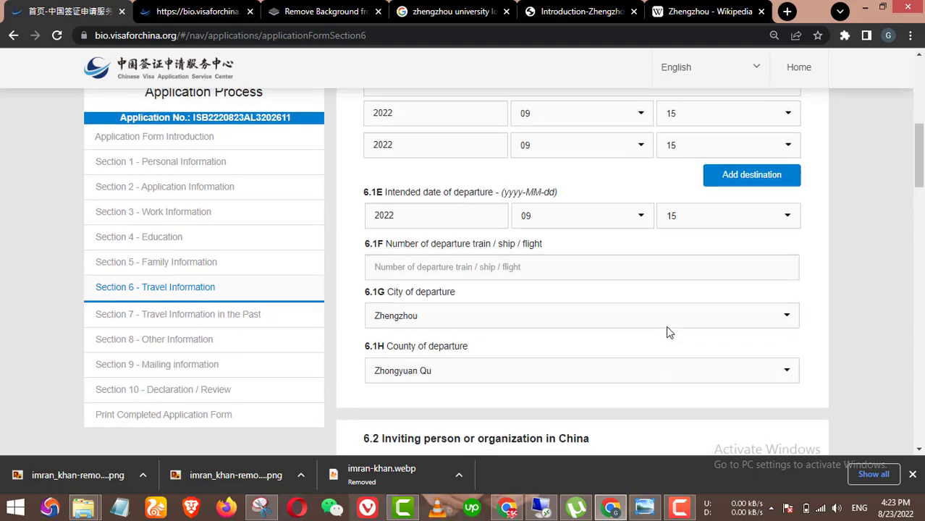
scroll(667, 329, down, 15)
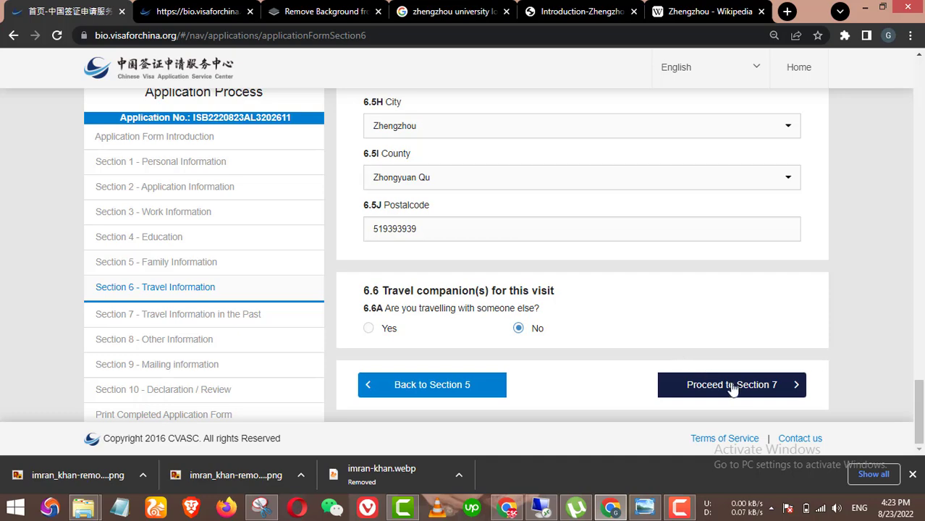
click(733, 386)
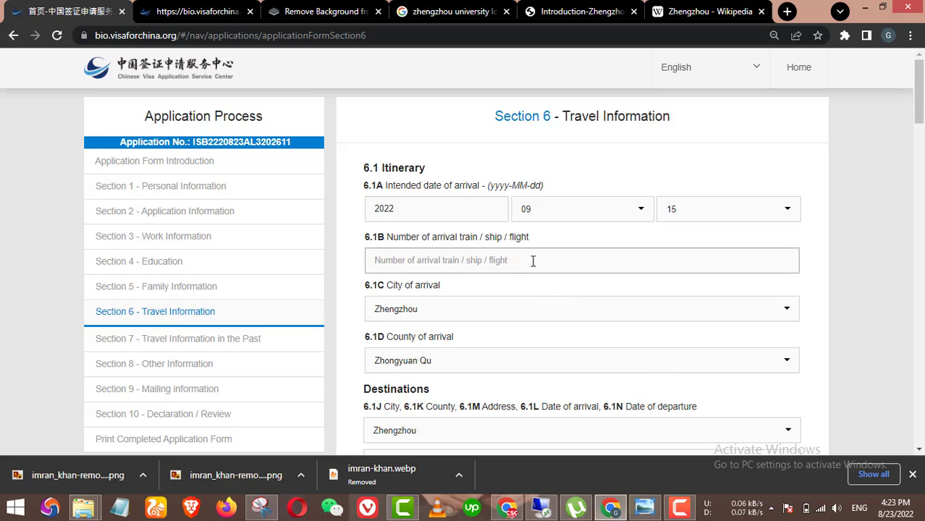
scroll(533, 261, down, 5)
scroll(457, 266, up, 4)
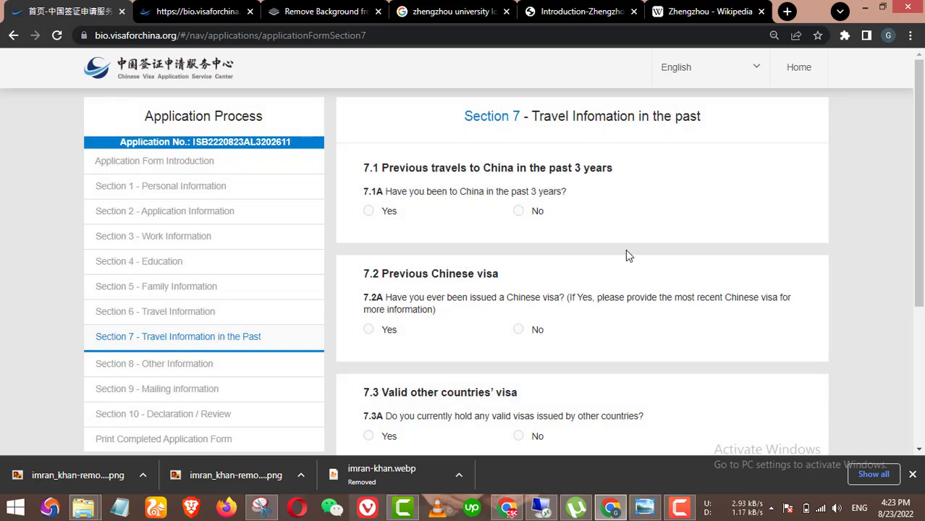
Step: Try continuing to Section 8, then return to Section 6 via the sidebar
scroll(681, 277, down, 2)
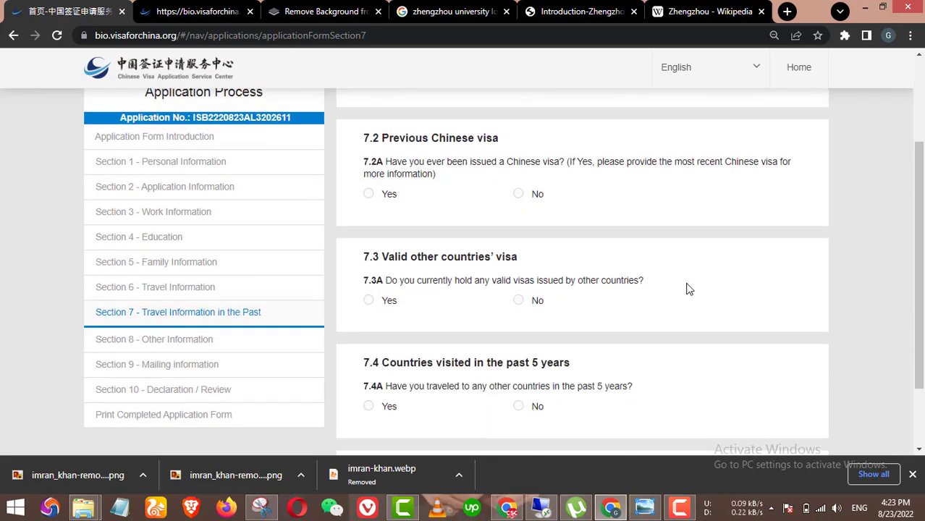
scroll(583, 253, down, 2)
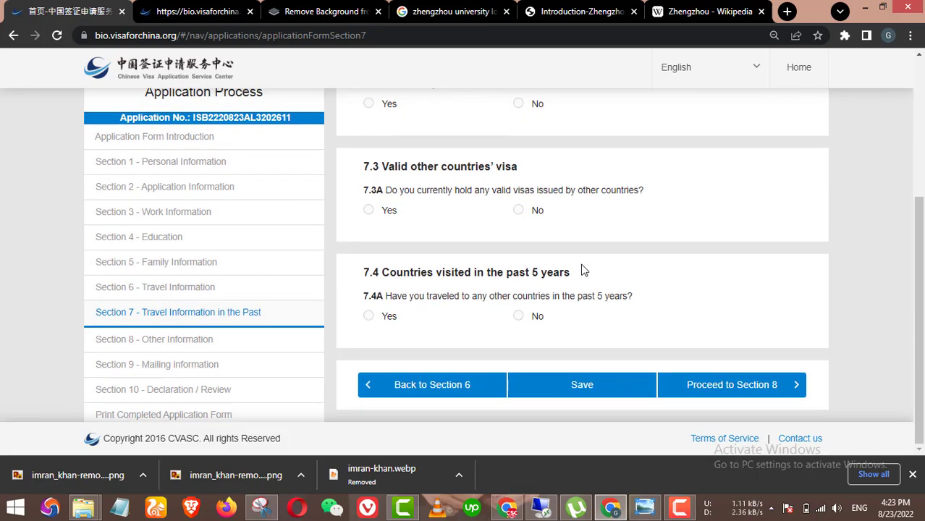
click(715, 386)
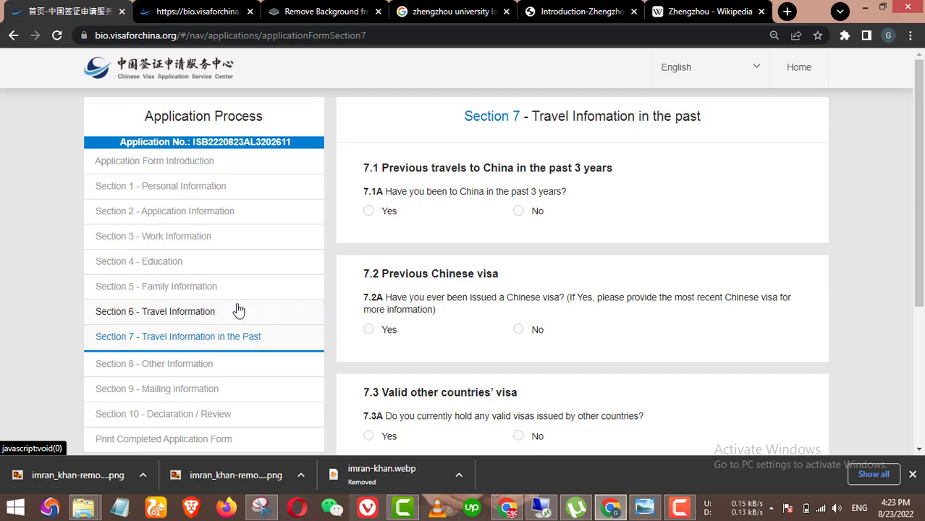
click(203, 315)
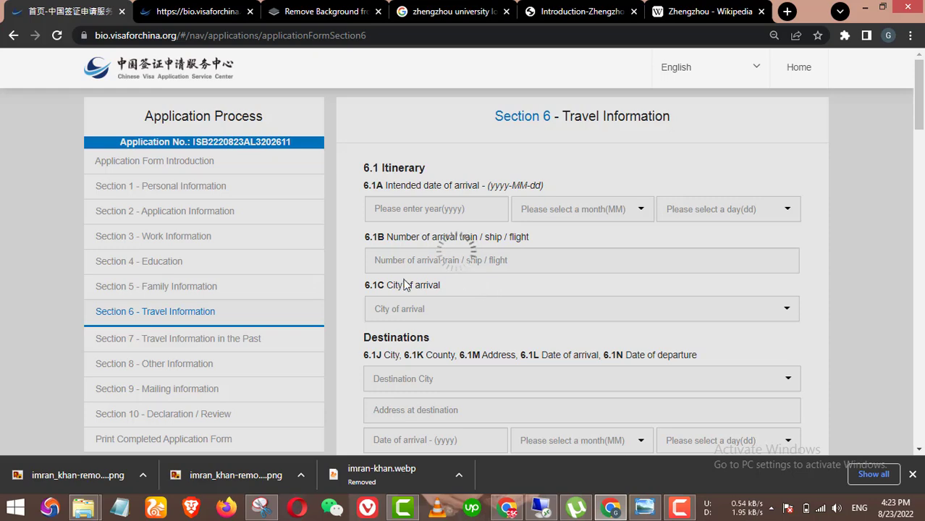
Step: Proceed from Section 6 to Section 7 and answer 7.1A about China visits
scroll(546, 273, down, 15)
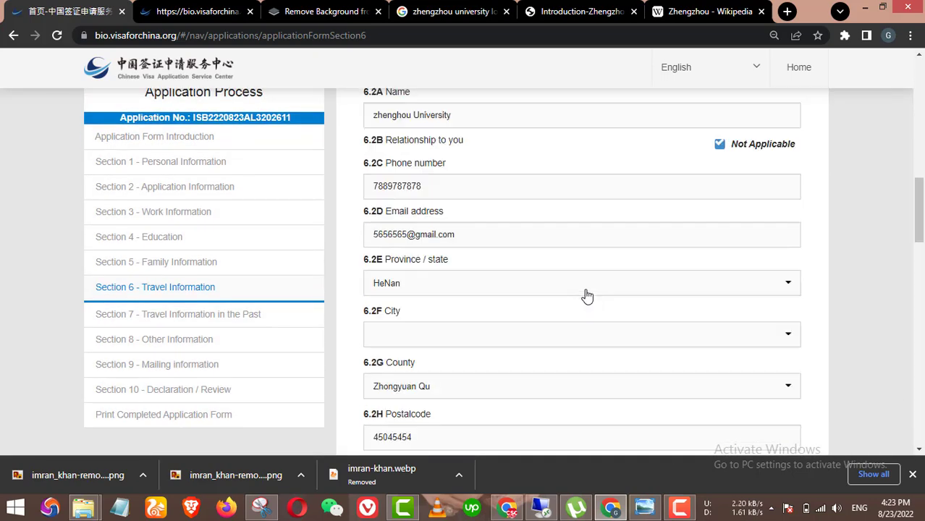
scroll(598, 310, down, 6)
click(760, 385)
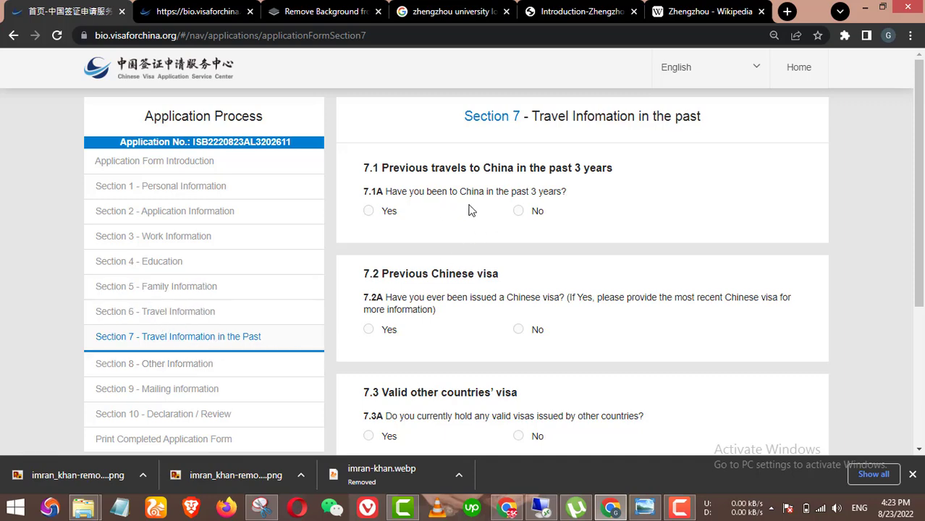
click(519, 211)
Step: Answer No to 7.1A on past China visits and 7.2A on prior Chinese visas
scroll(549, 232, down, 1)
click(391, 144)
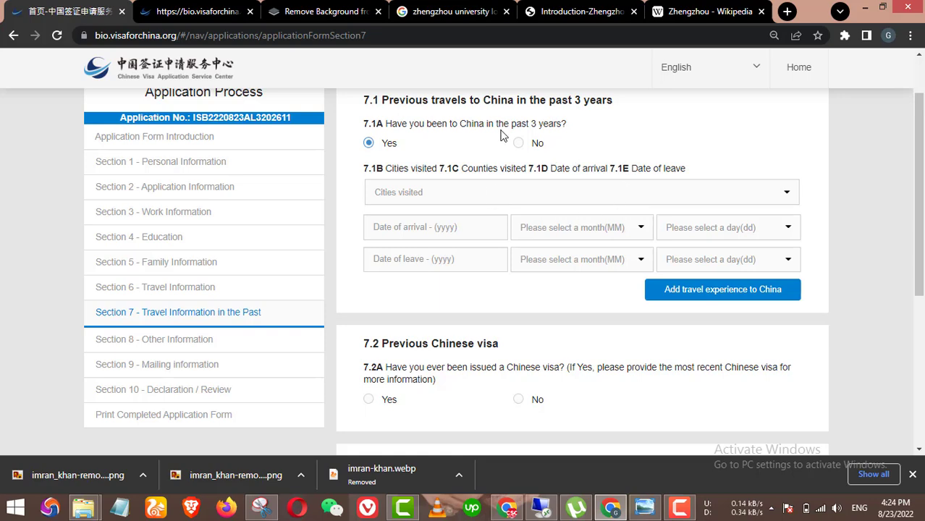
click(556, 152)
scroll(507, 174, down, 1)
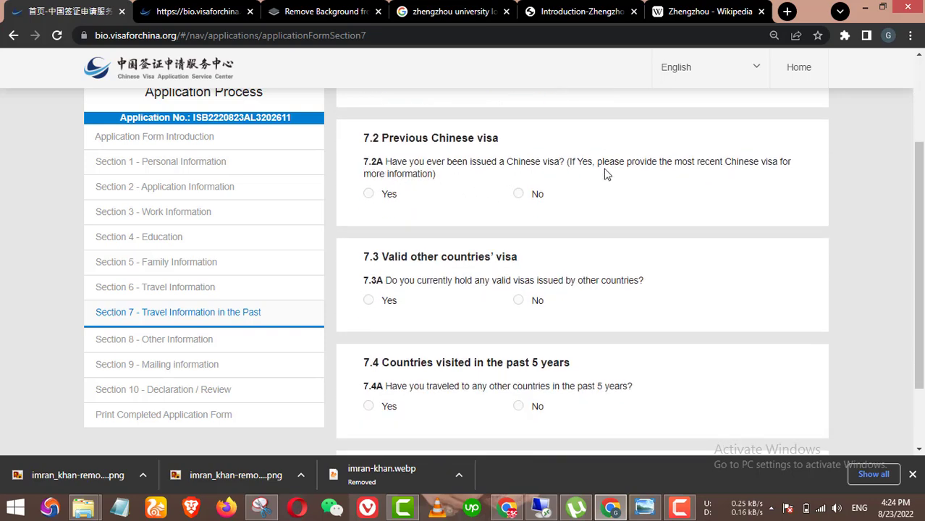
click(393, 197)
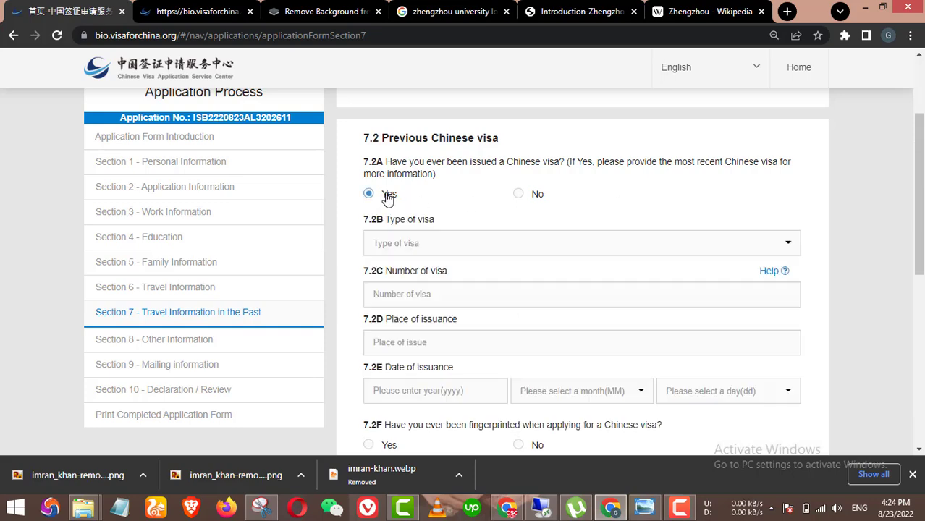
click(522, 194)
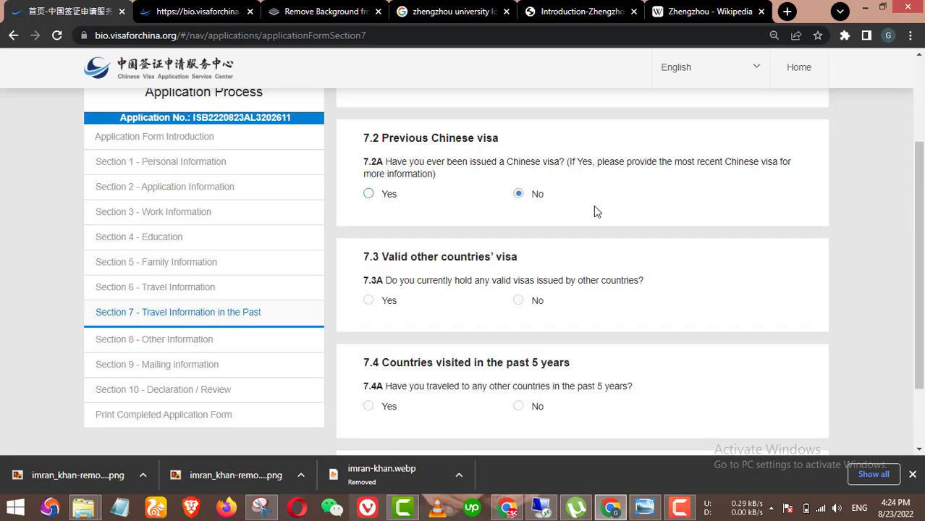
scroll(599, 211, down, 1)
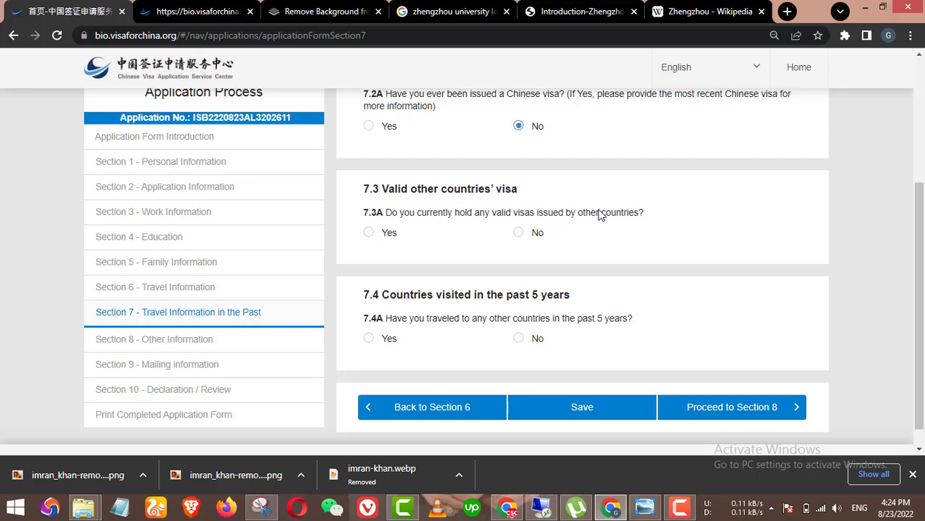
click(370, 128)
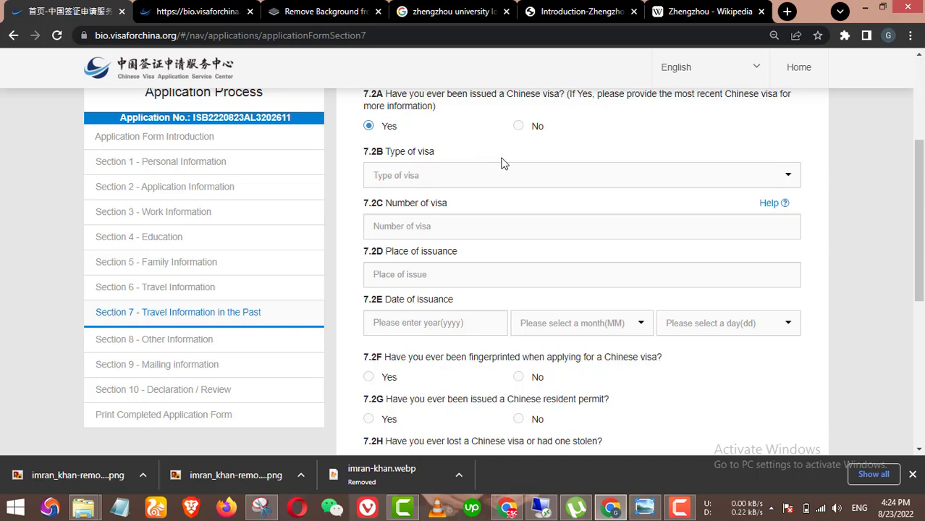
click(518, 128)
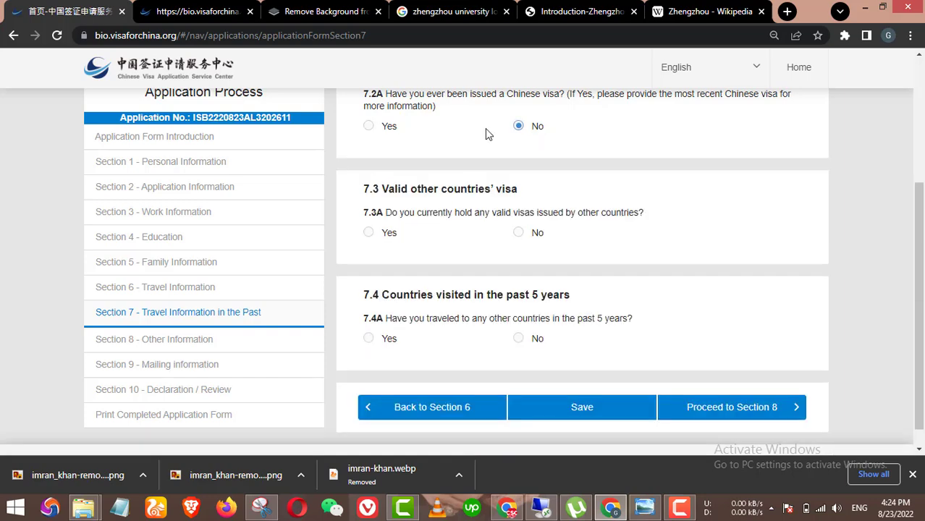
click(402, 128)
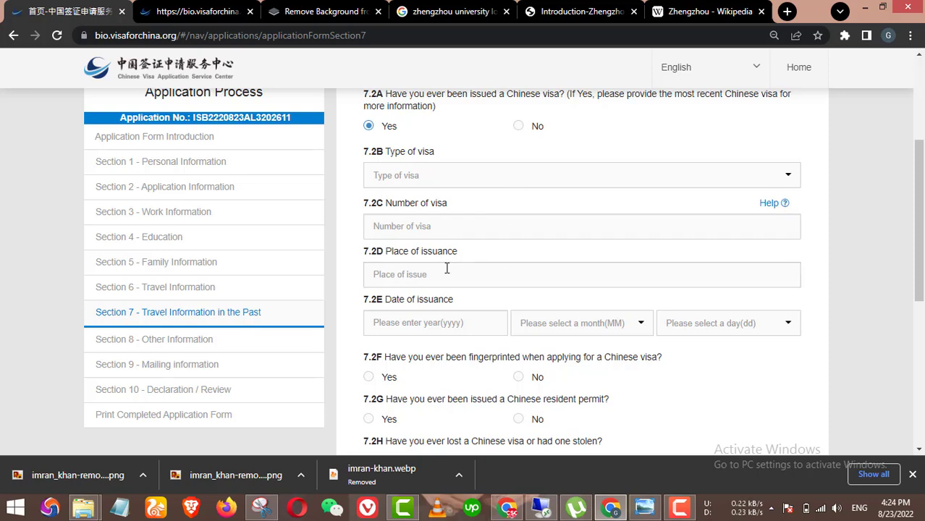
click(518, 127)
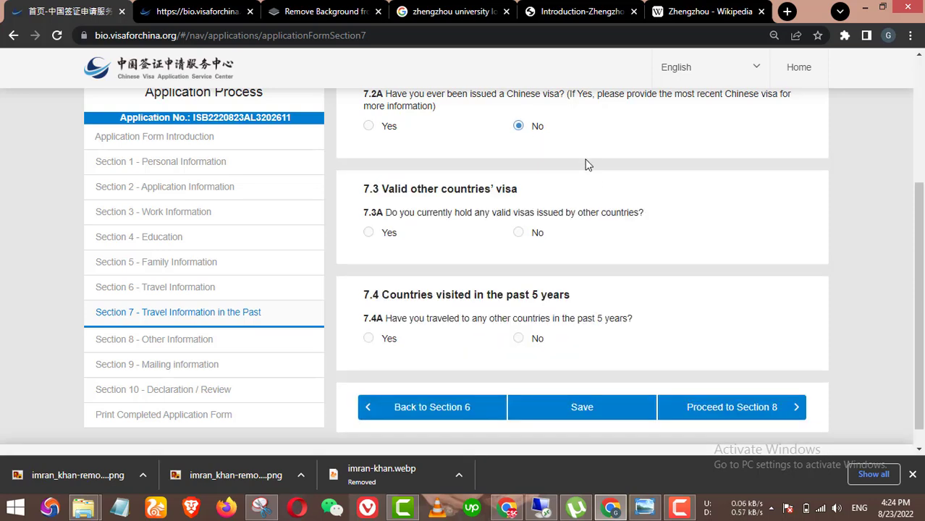
Step: Answer No to 7.3A and 7.4A, then proceed to Section 8
click(523, 232)
scroll(601, 253, down, 1)
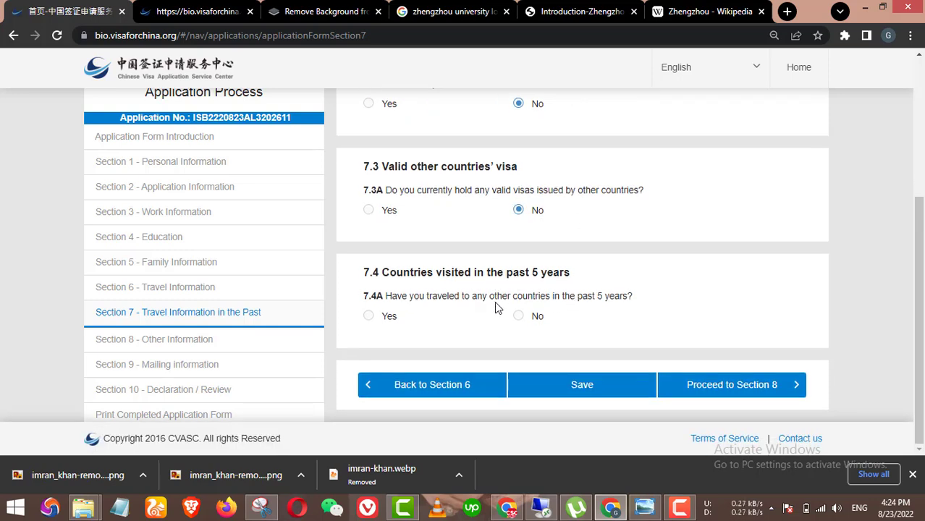
click(539, 317)
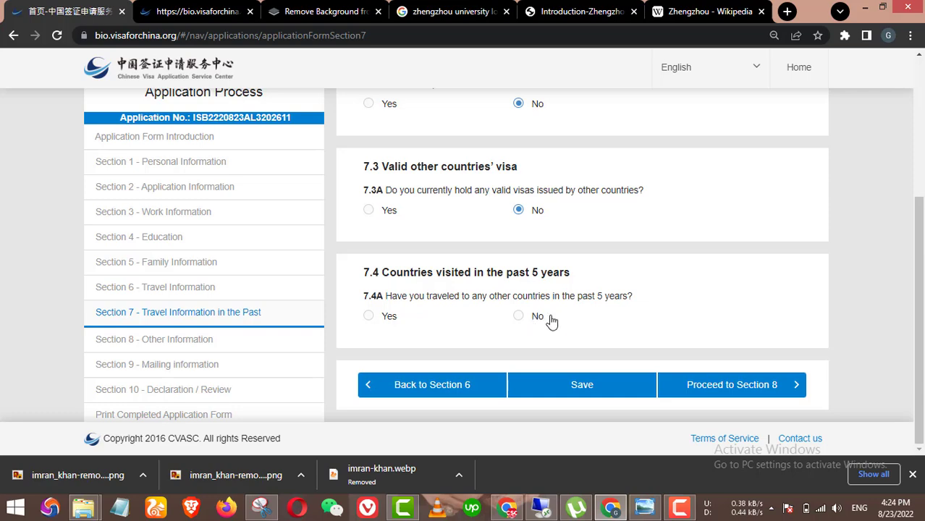
click(715, 386)
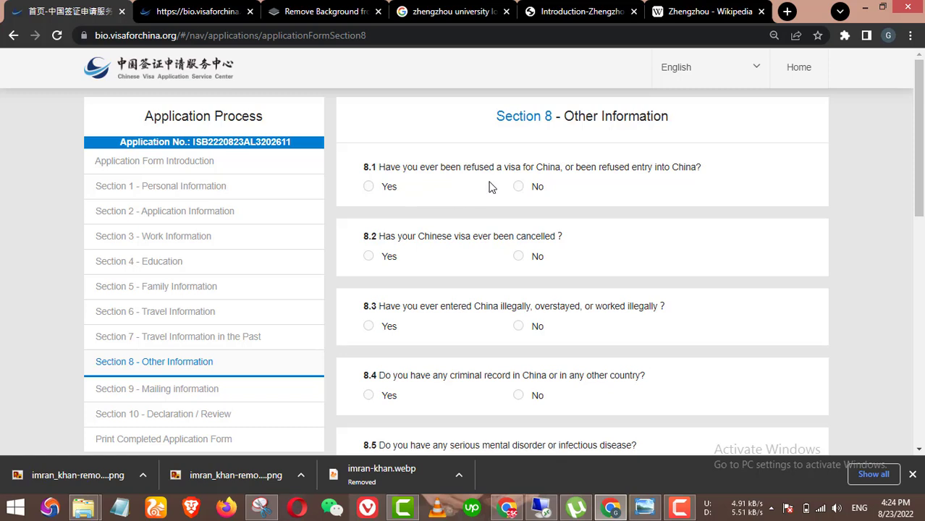
Step: Answer No to prior visa refusal, visa cancellation, criminal record and serious disease
click(533, 190)
click(535, 257)
scroll(632, 262, down, 1)
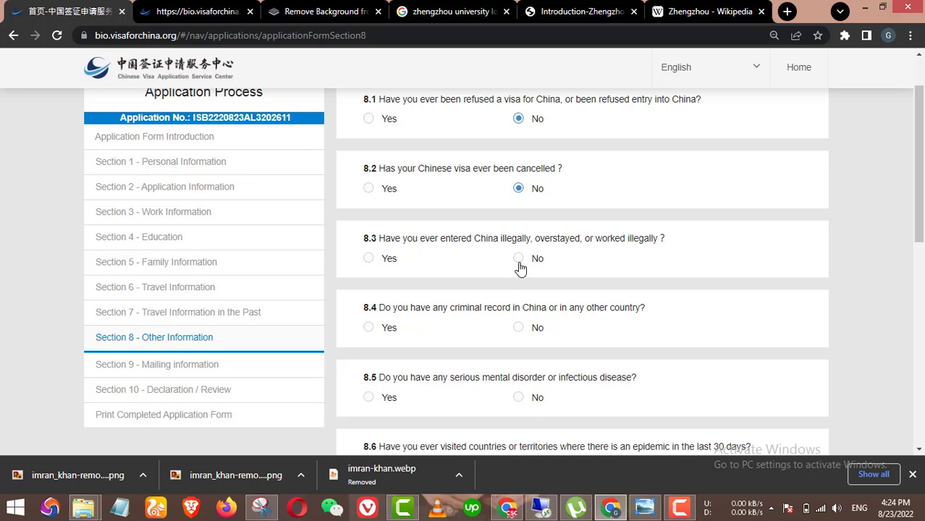
scroll(583, 268, down, 1)
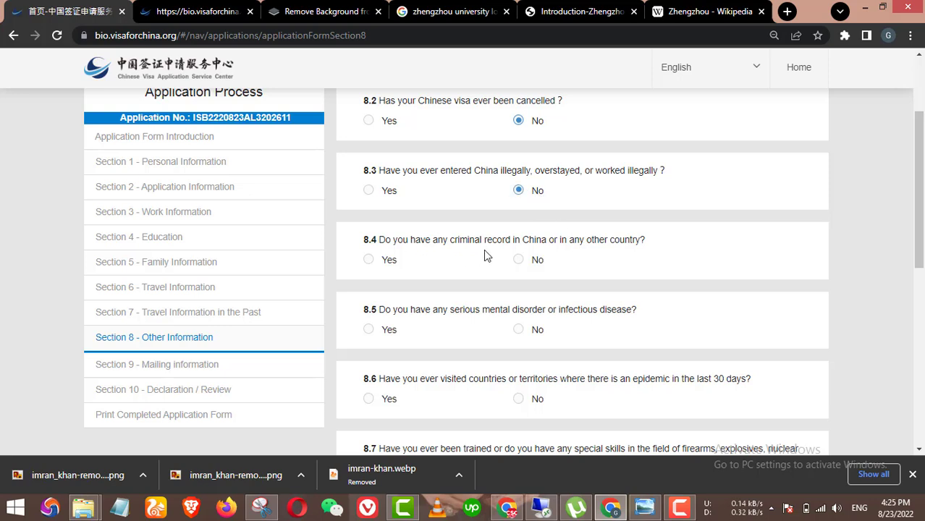
scroll(557, 271, down, 1)
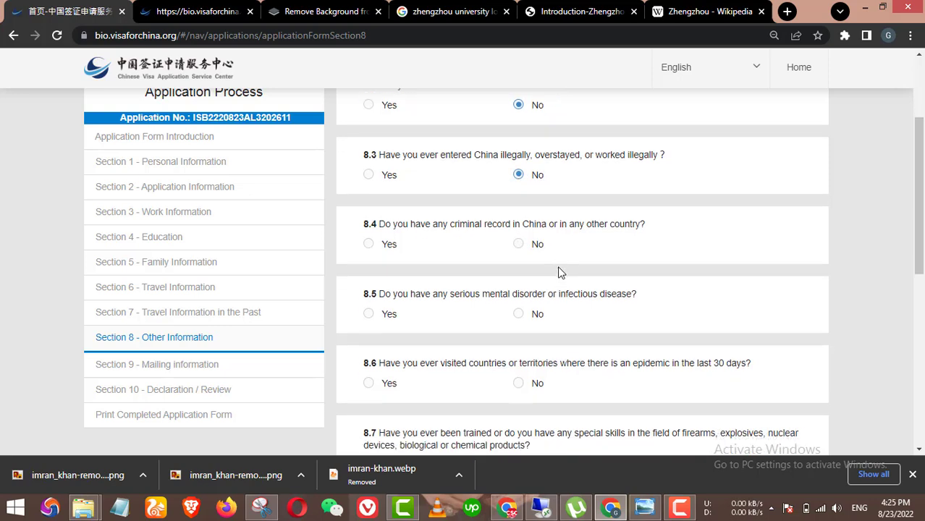
scroll(560, 272, down, 1)
click(519, 192)
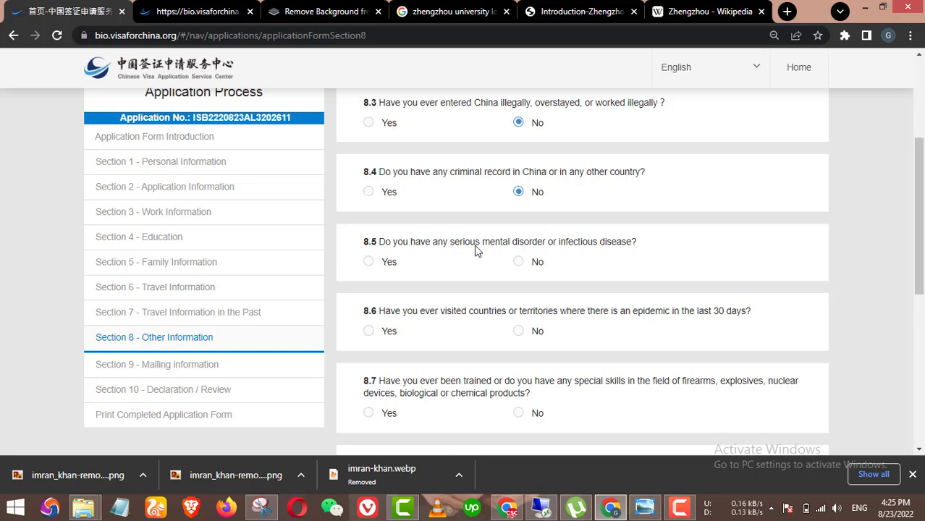
click(519, 262)
Step: Answer No to military service, paramilitary involvement, organisation membership and question 8.11
scroll(611, 262, down, 1)
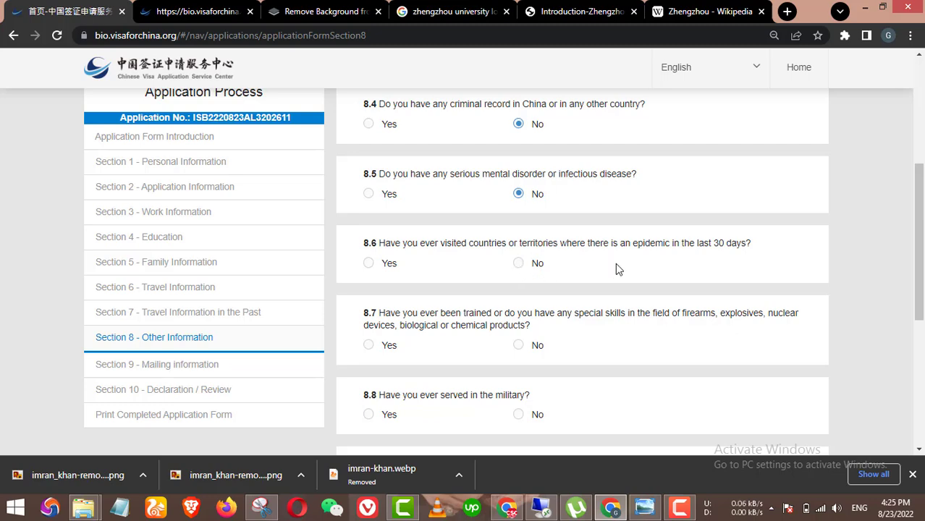
scroll(640, 269, down, 1)
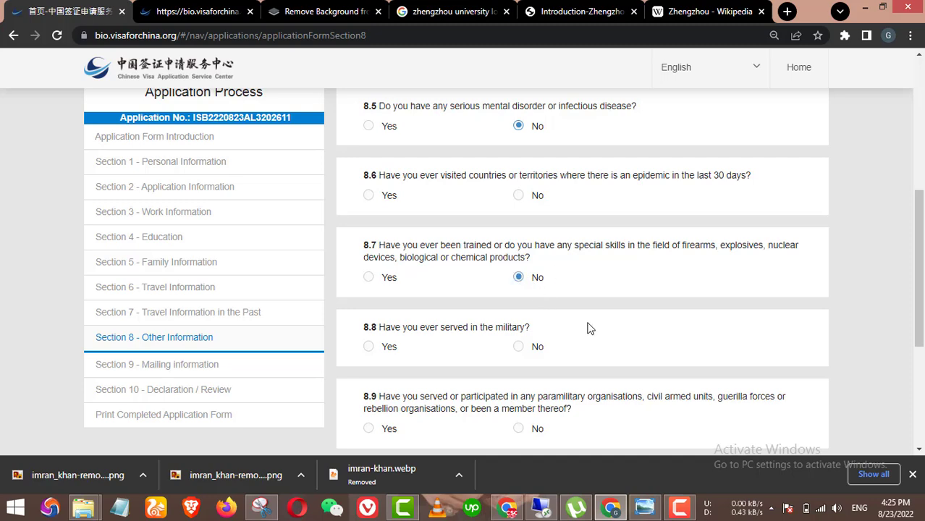
scroll(567, 337, down, 1)
click(520, 277)
scroll(594, 269, down, 1)
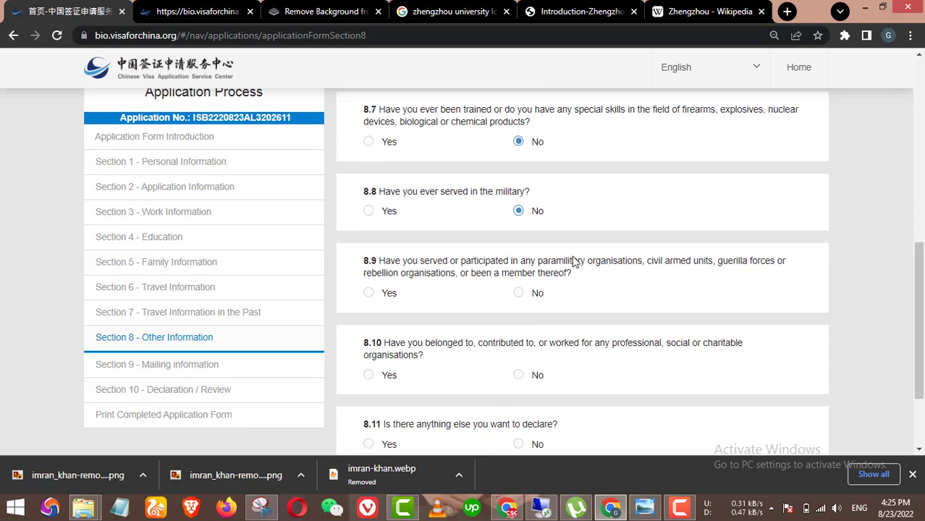
click(517, 292)
scroll(538, 306, down, 2)
click(538, 305)
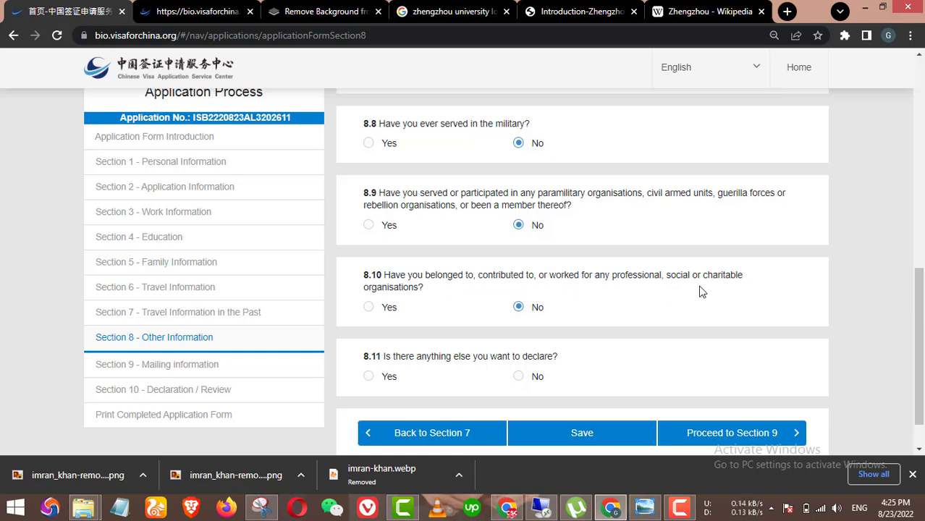
scroll(449, 324, down, 1)
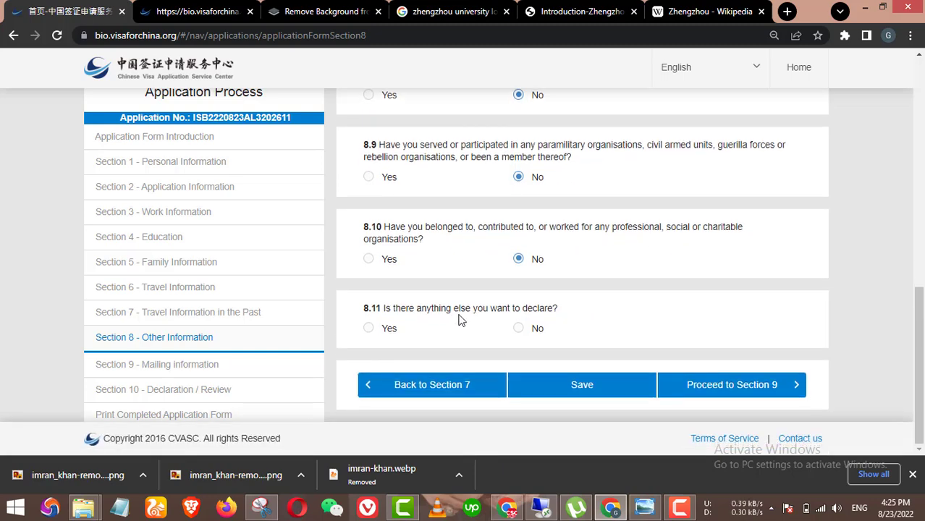
click(518, 328)
Step: Answer No to the missed required question 8.6 and proceed to Section 9 mailing information
click(738, 391)
scroll(709, 334, down, 3)
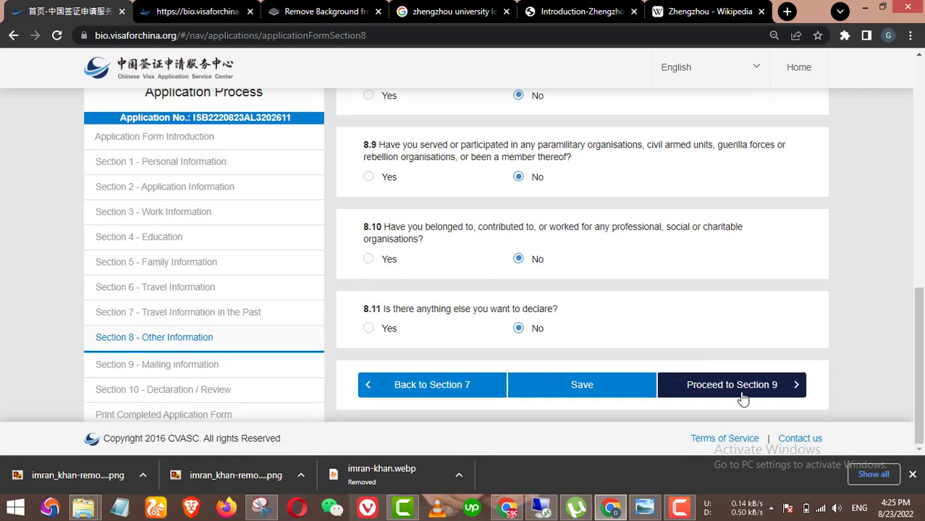
click(742, 398)
scroll(752, 331, down, 3)
click(733, 388)
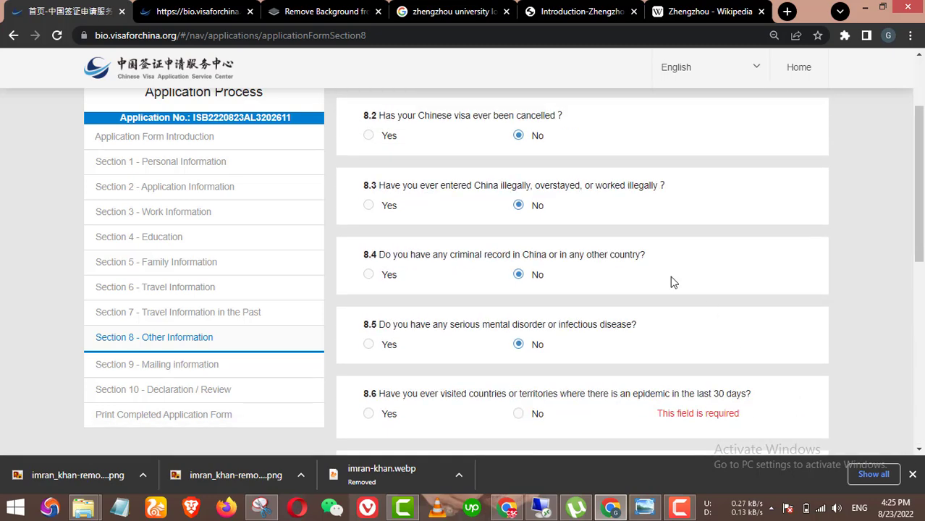
scroll(677, 269, down, 4)
scroll(679, 275, up, 1)
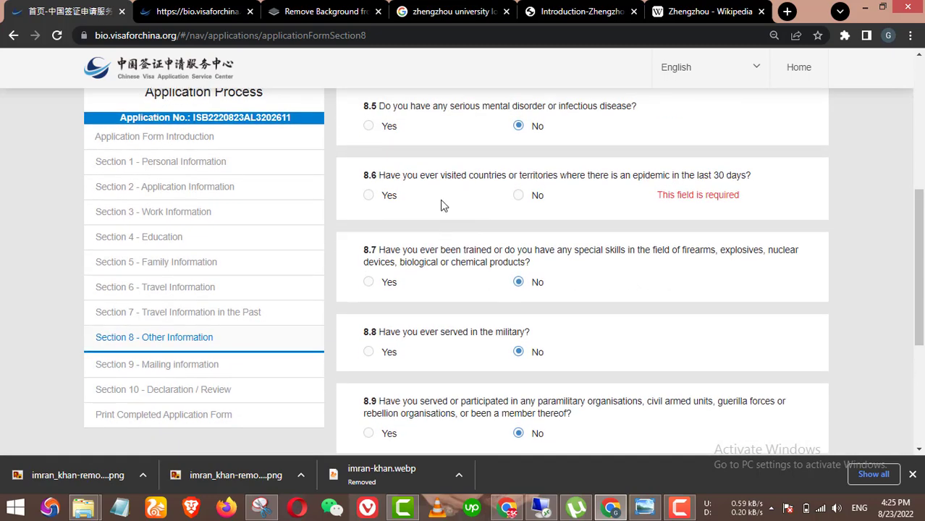
click(519, 195)
scroll(713, 286, down, 4)
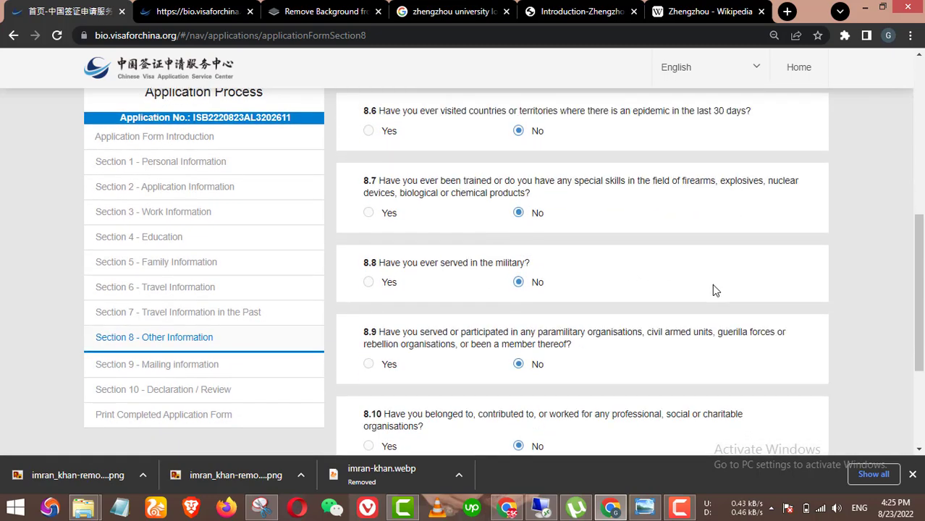
click(752, 397)
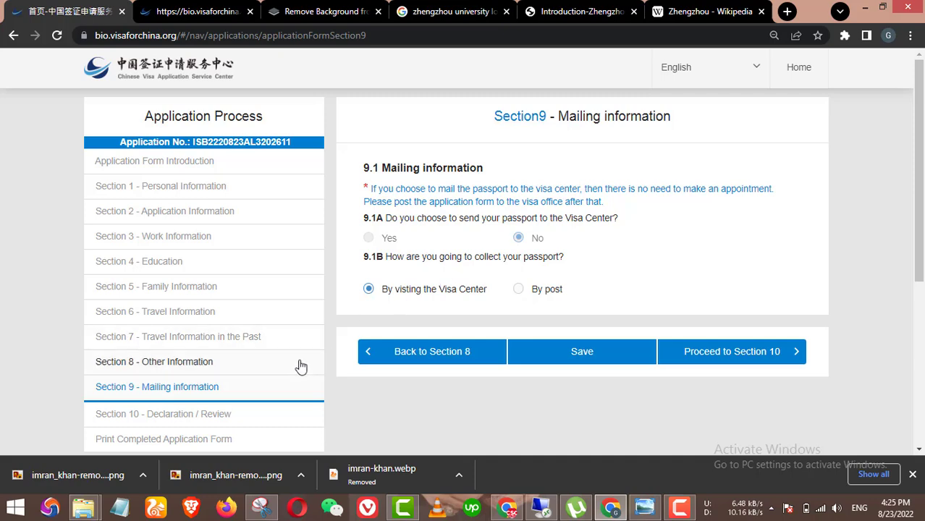
Step: Set passport collection to 'By visiting the Visa Center' instead of 'By post' and proceed to Section 10
scroll(351, 345, down, 1)
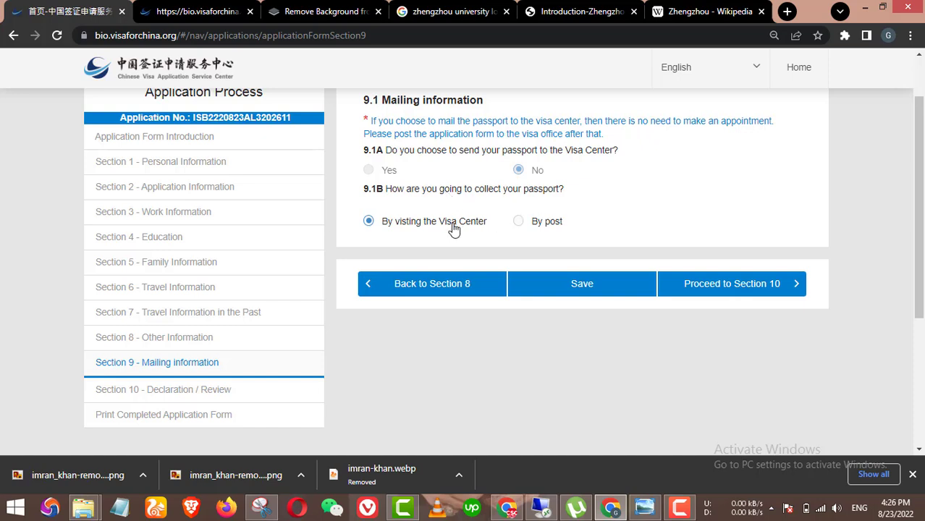
click(533, 225)
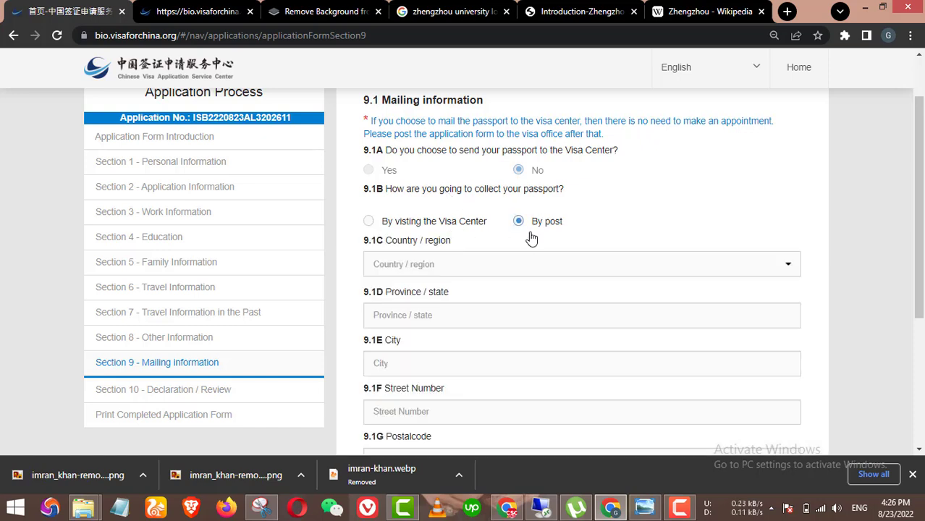
click(440, 226)
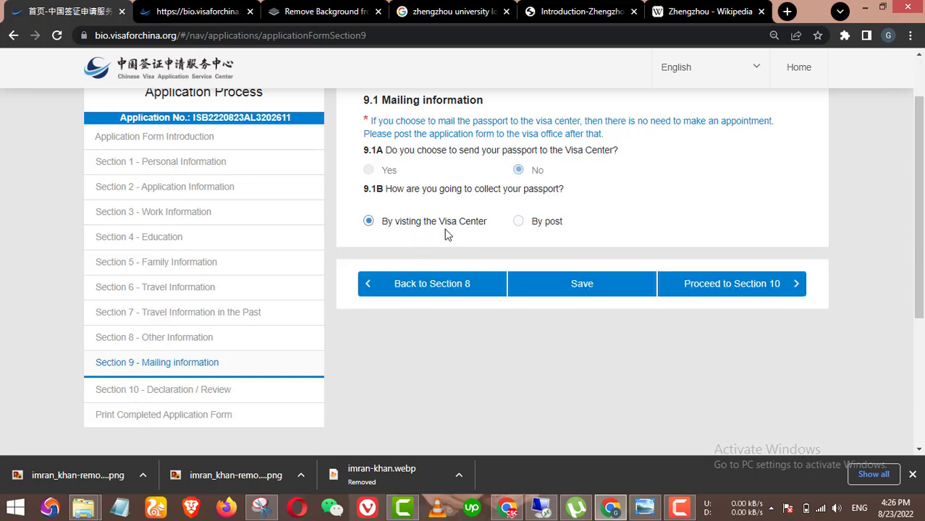
click(748, 291)
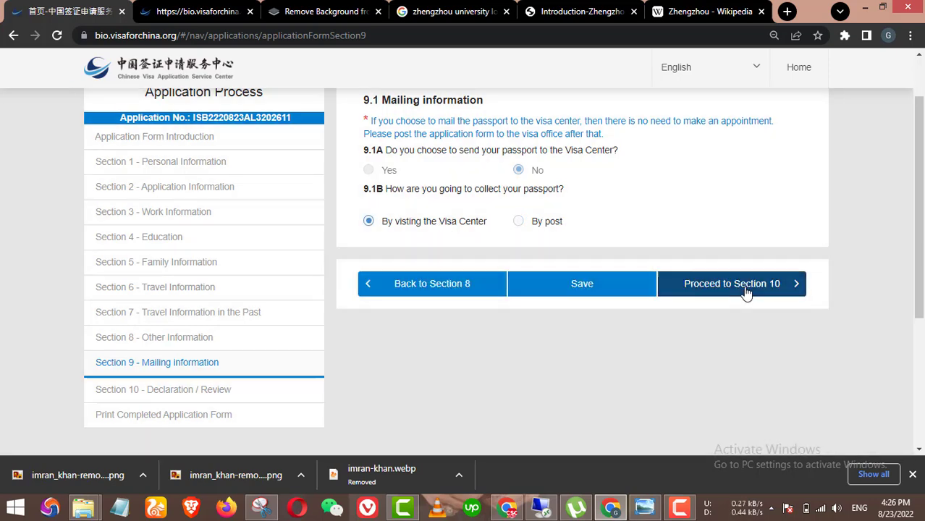
click(723, 288)
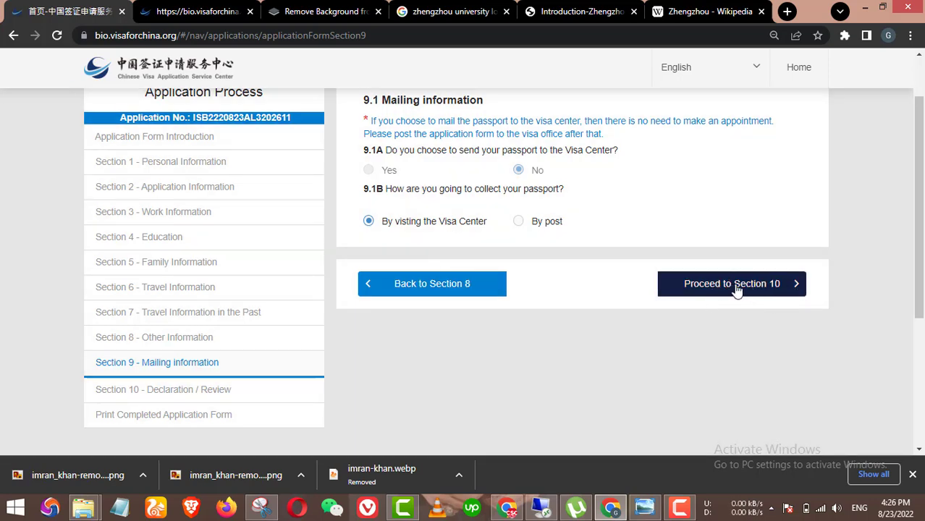
click(746, 286)
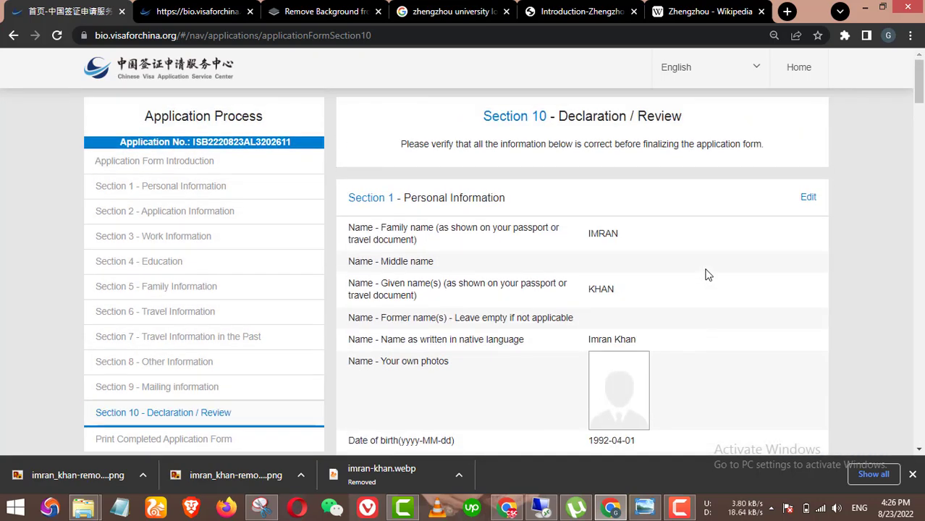
Step: Mark the form as a personal application and tick the declaration agreement
scroll(702, 282, down, 5)
scroll(694, 285, up, 4)
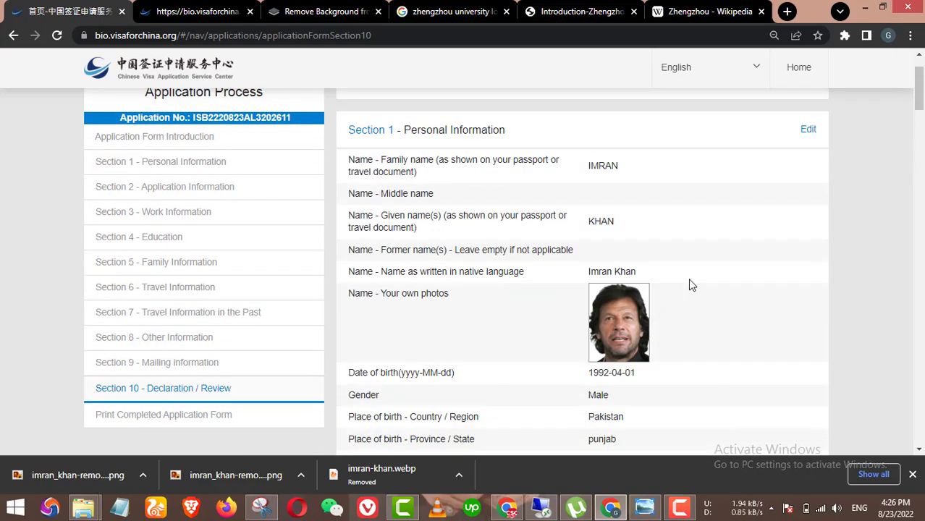
scroll(689, 282, down, 15)
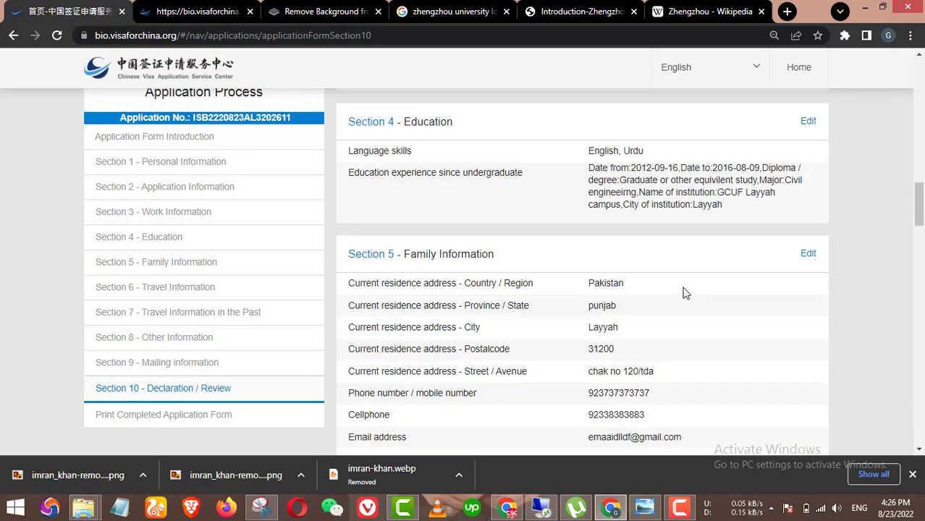
scroll(685, 293, down, 15)
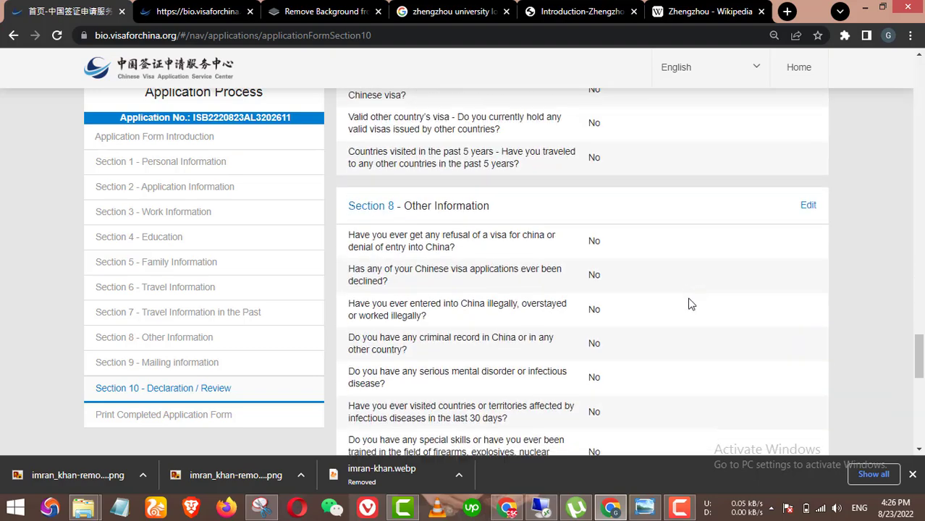
scroll(691, 308, down, 10)
click(489, 349)
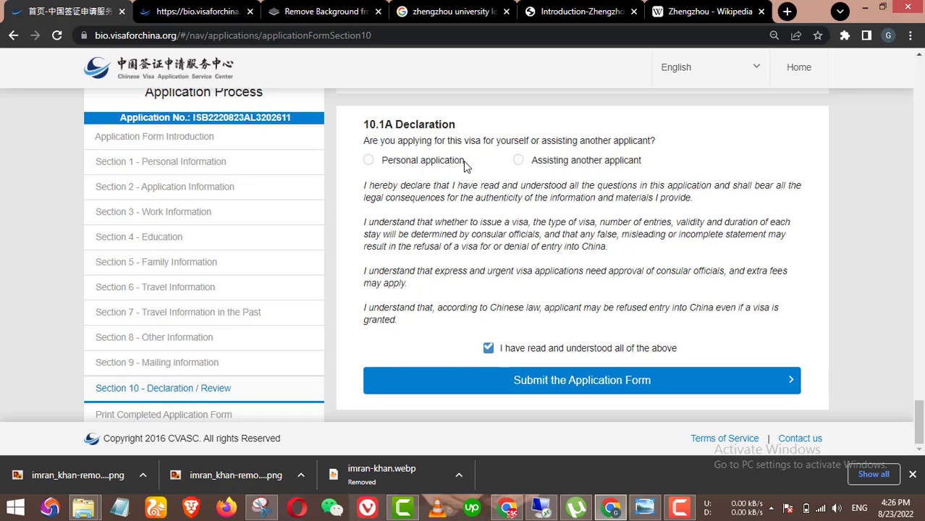
click(427, 166)
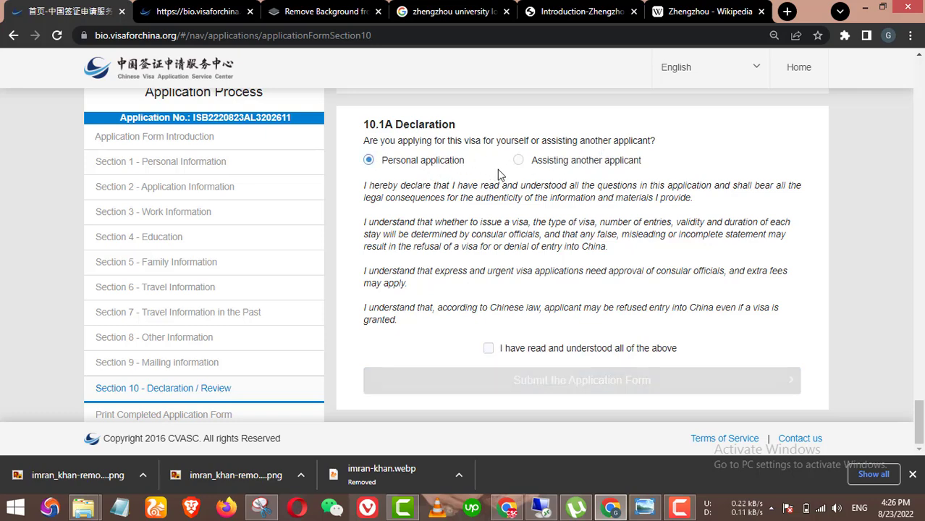
click(489, 349)
Step: Submit the application form and confirm the submission
click(568, 380)
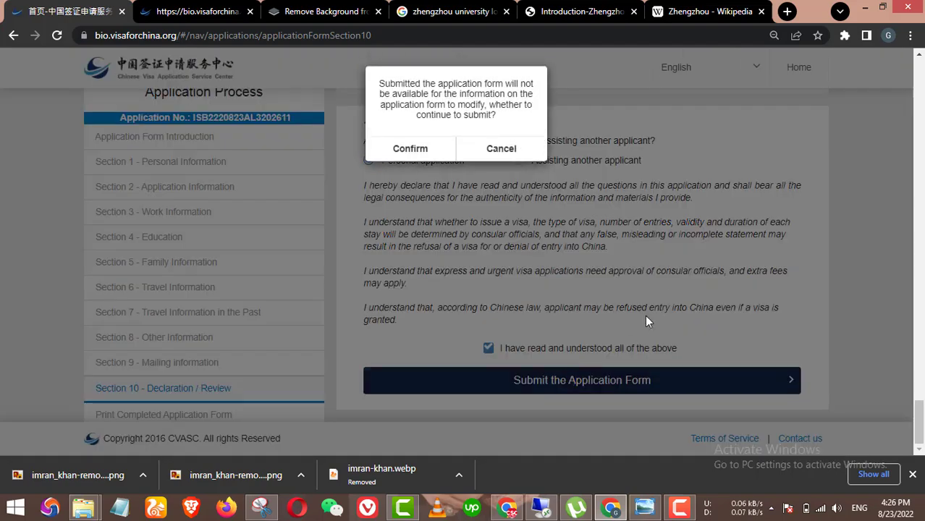
click(433, 152)
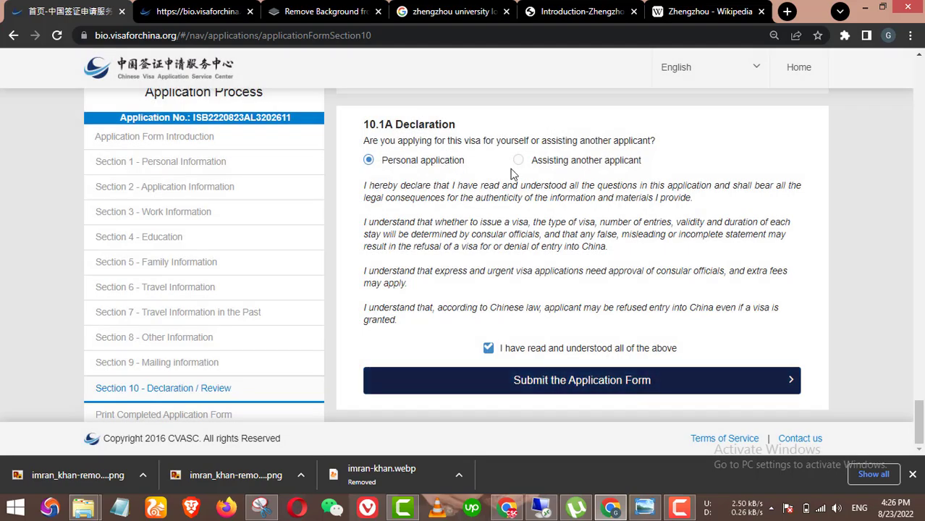
scroll(708, 307, down, 3)
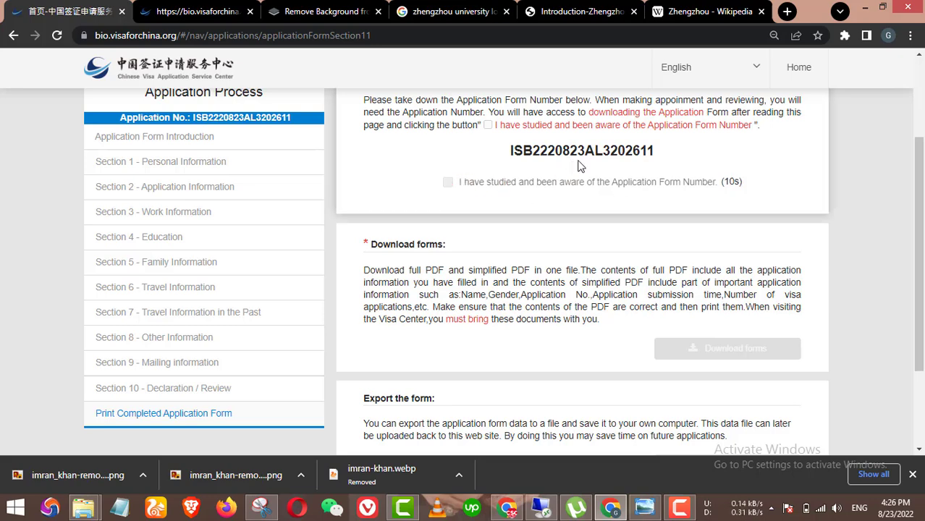
scroll(578, 166, up, 1)
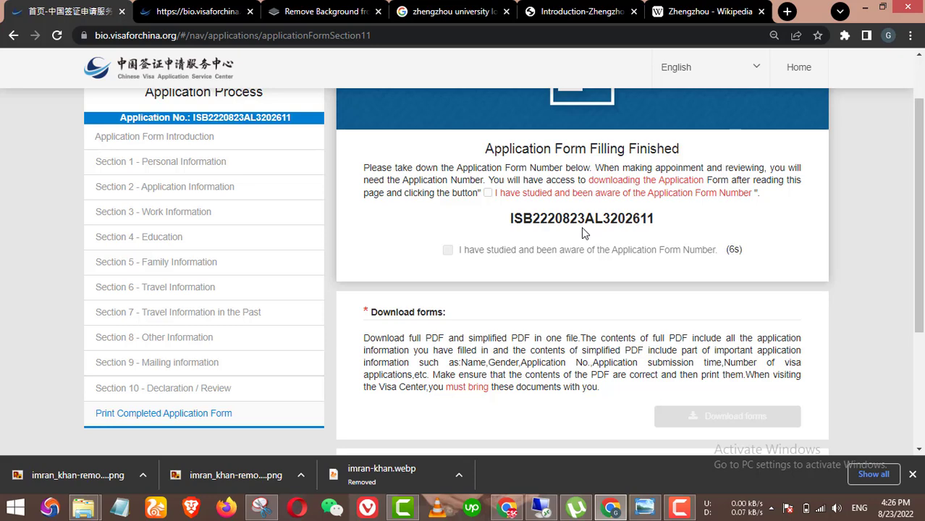
Step: Tick 'I have studied and been aware of the Application Form Number'
scroll(584, 230, down, 3)
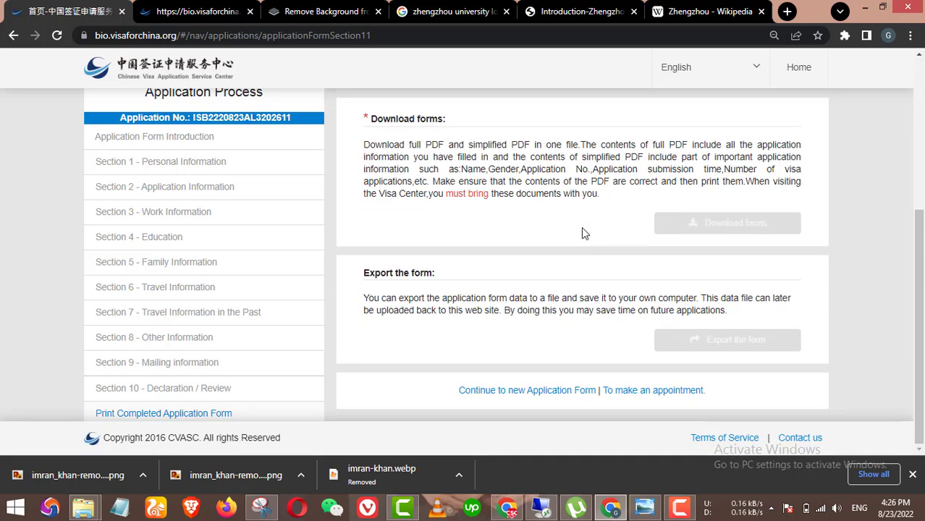
scroll(712, 225, up, 4)
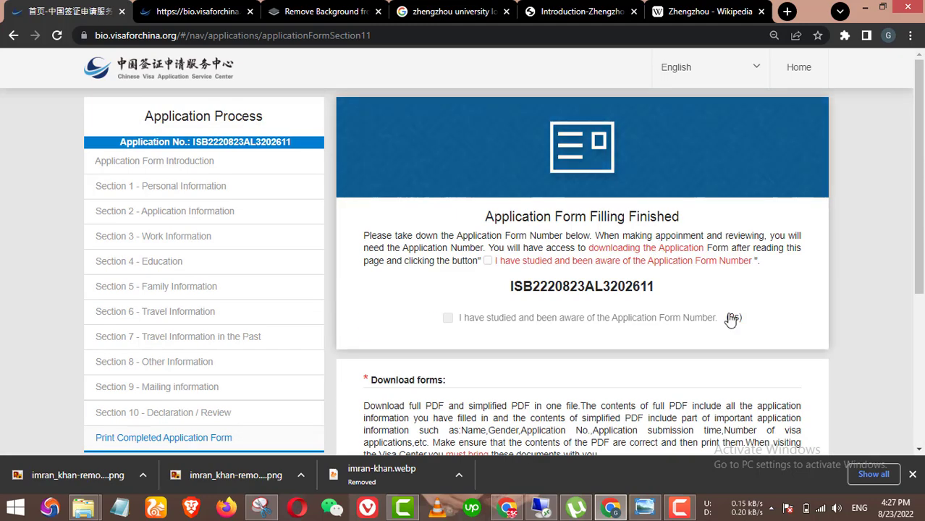
click(448, 318)
scroll(668, 343, down, 1)
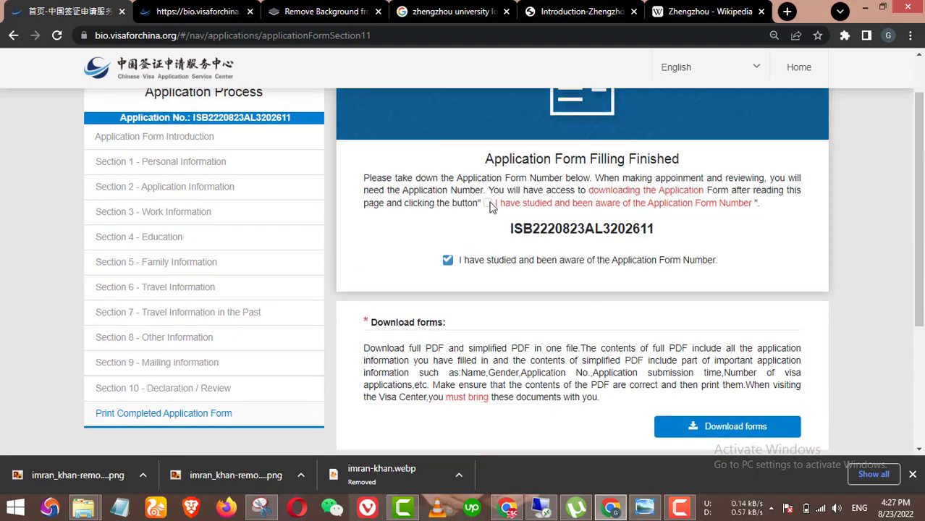
drag(507, 230, 675, 243)
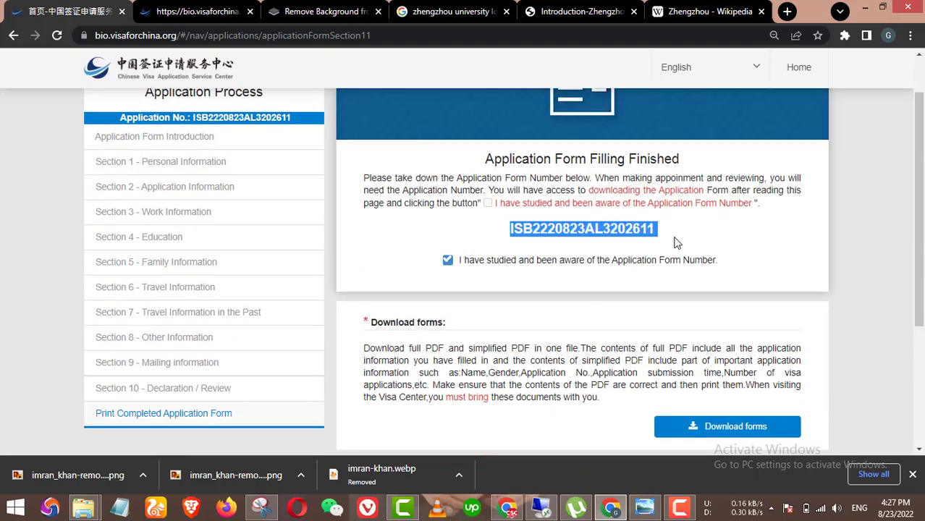
click(534, 226)
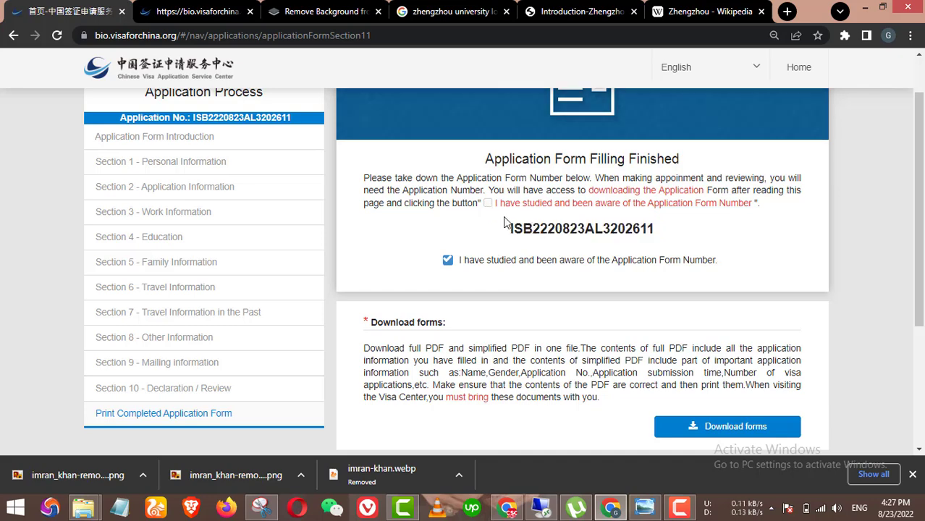
Step: Download the full and simplified application form PDFs
scroll(688, 261, down, 3)
click(748, 232)
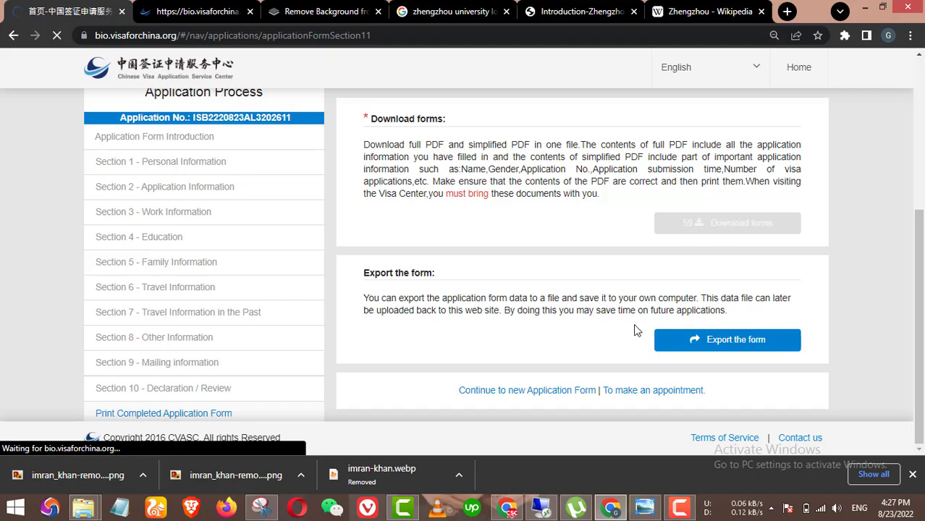
scroll(524, 302, up, 4)
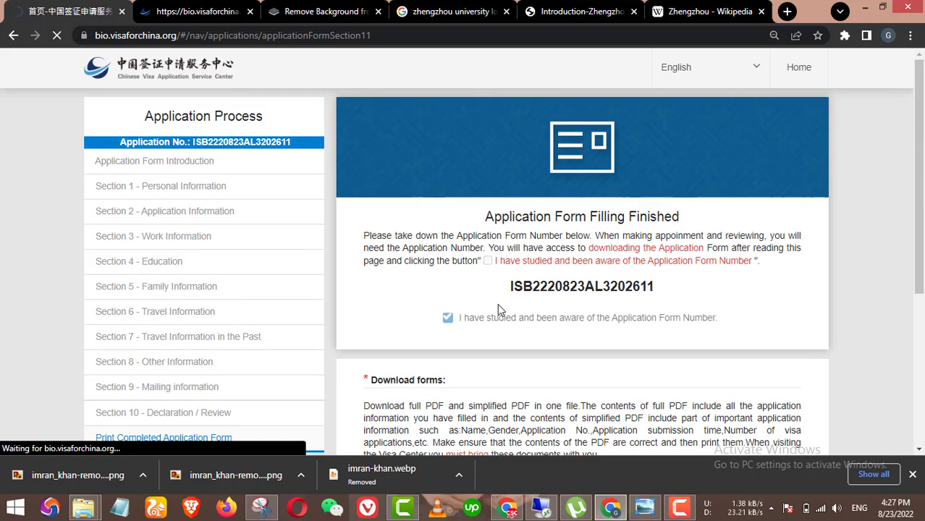
Step: Export the finished application form data to a .qztp file
scroll(603, 317, down, 4)
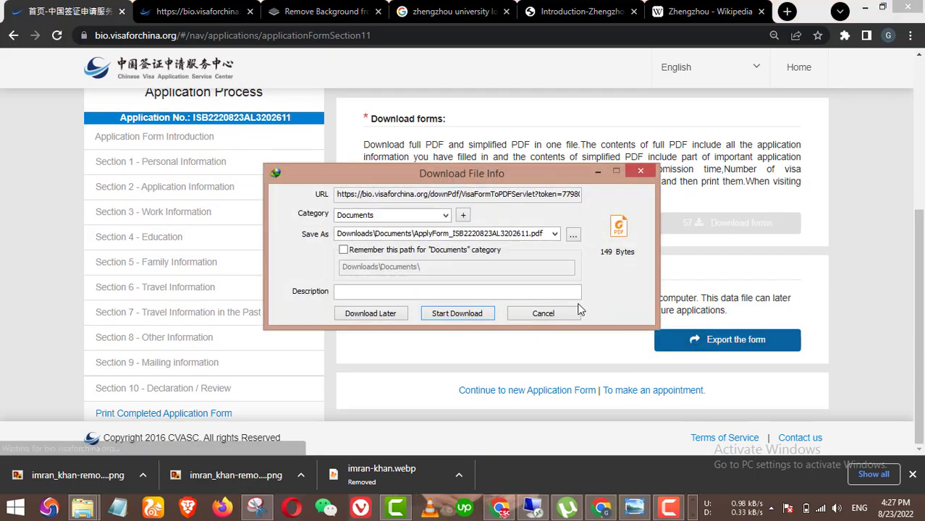
click(598, 172)
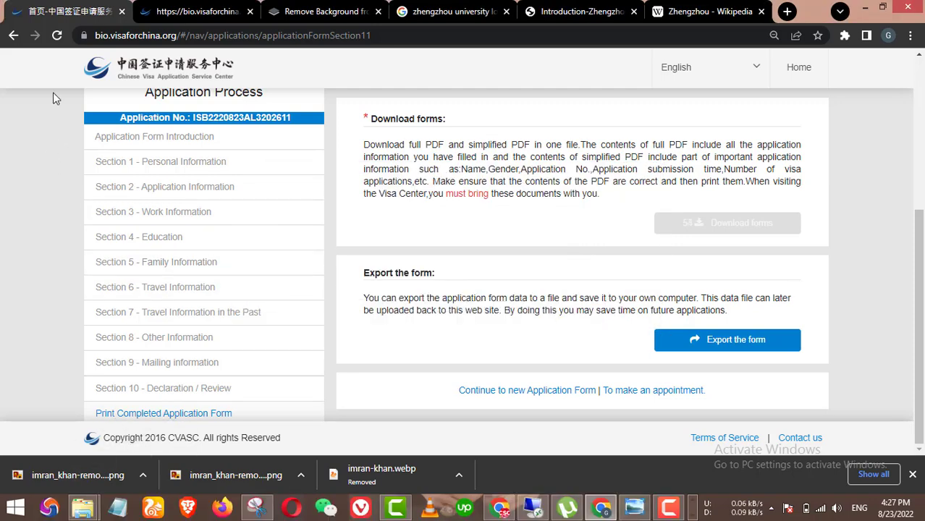
click(178, 74)
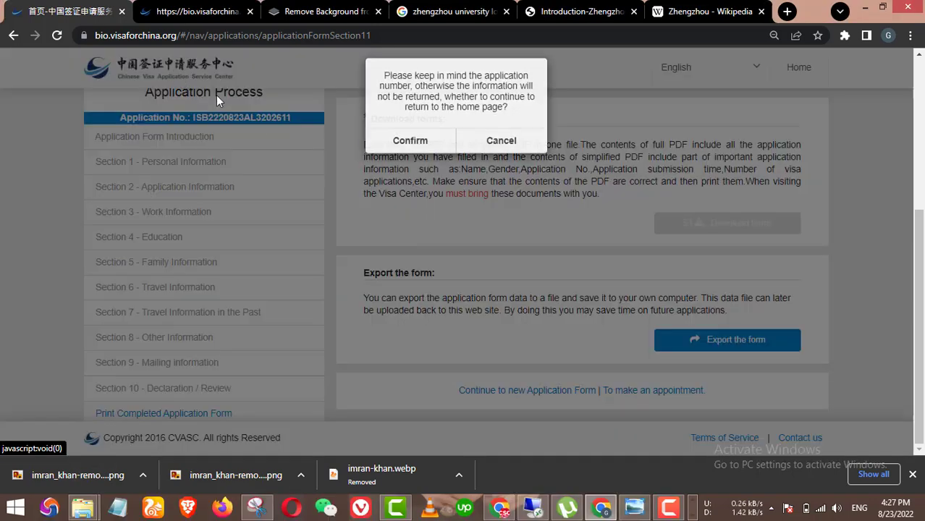
click(501, 150)
click(738, 340)
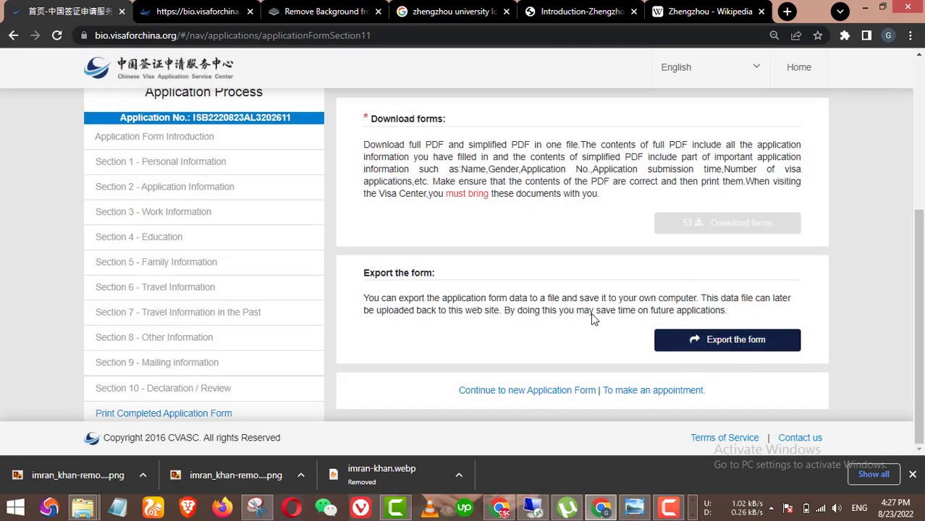
scroll(507, 305, up, 4)
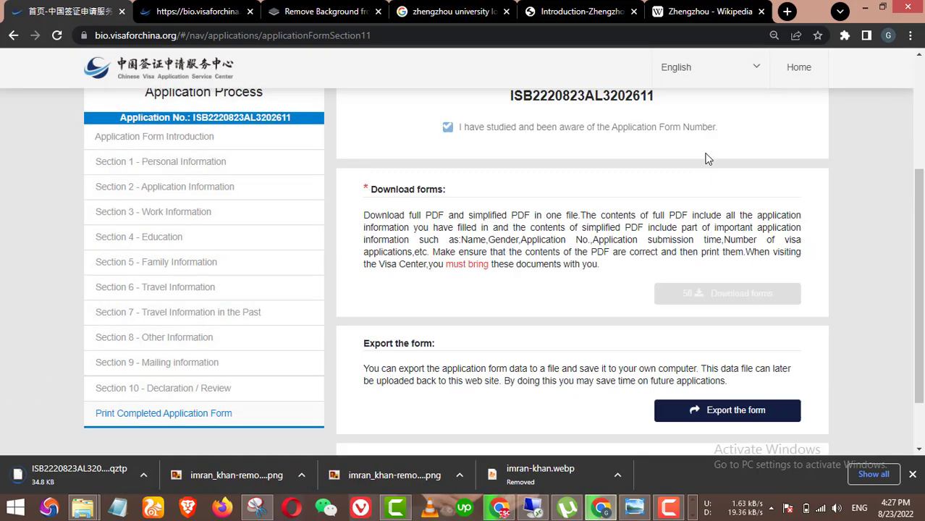
scroll(233, 287, down, 4)
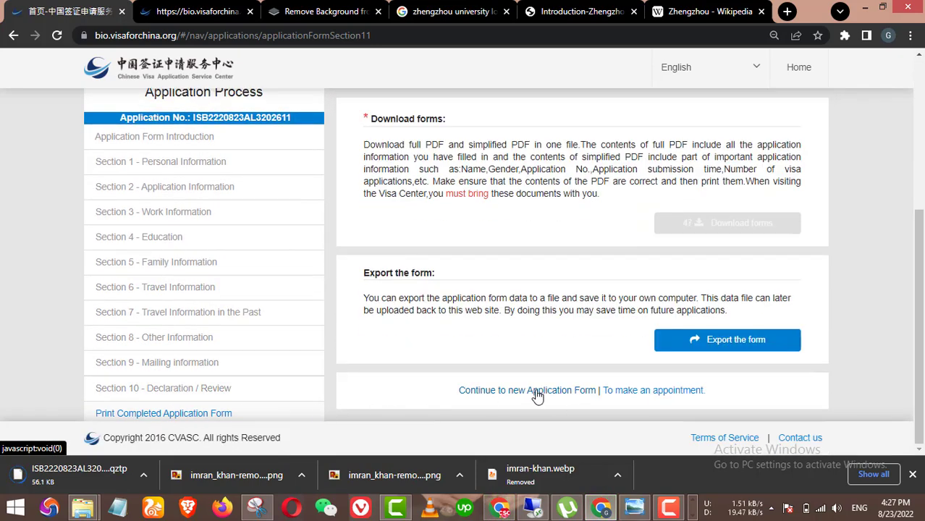
Step: Start an appointment booking with Islamabad as location and Visa For China as type
click(662, 391)
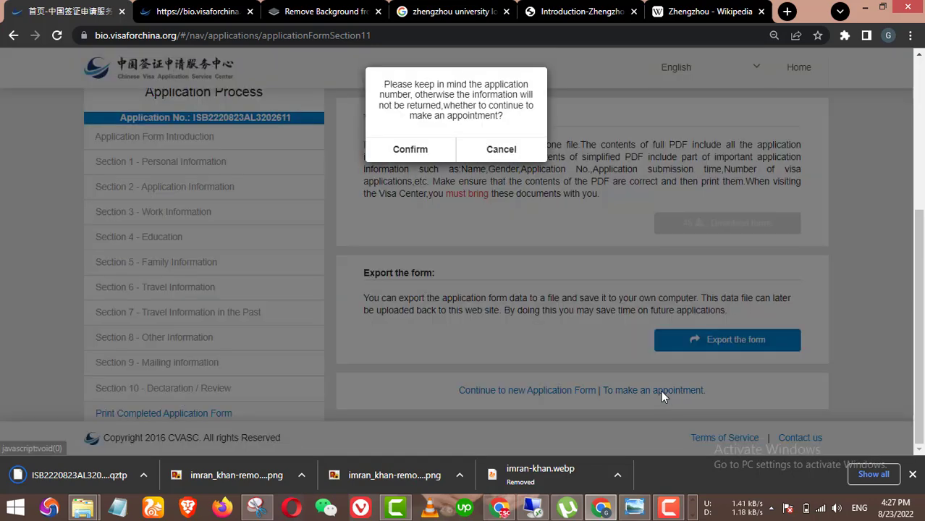
click(424, 150)
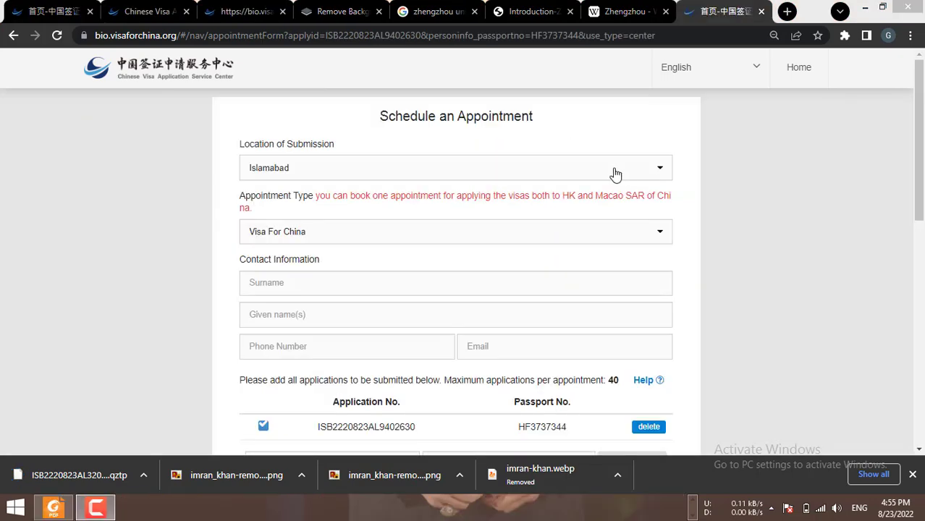
click(584, 169)
click(420, 194)
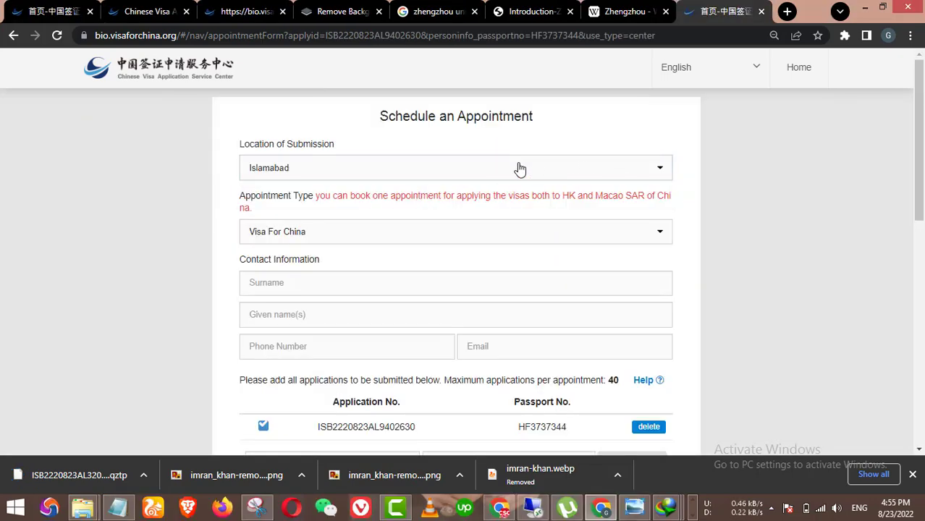
click(521, 160)
click(520, 174)
click(519, 177)
click(464, 223)
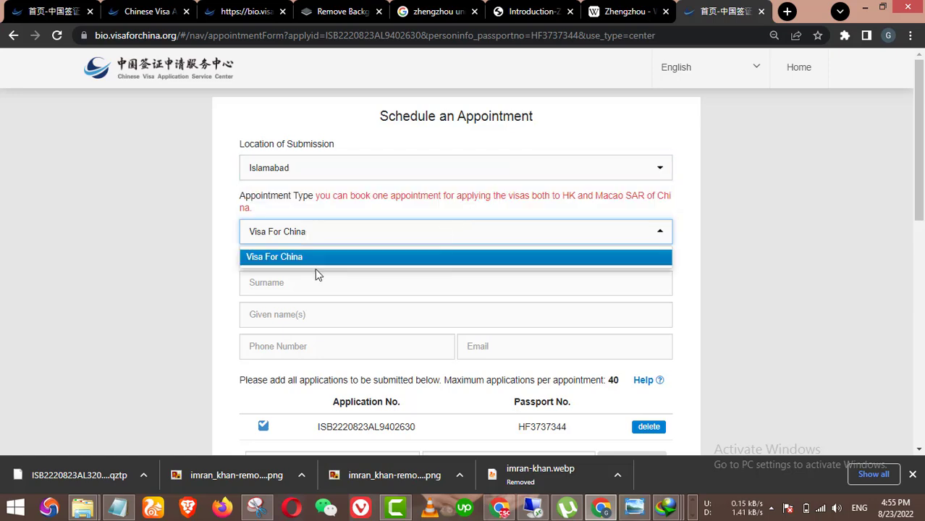
click(290, 275)
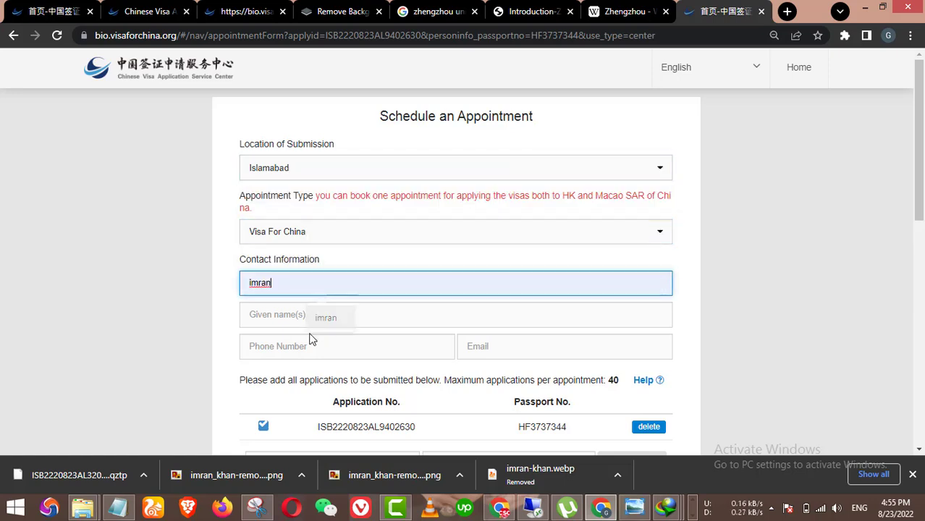
Step: Enter the applicant's surname and given name, autofill the phone, and paste the e-mail from Notepad
click(306, 319)
click(315, 344)
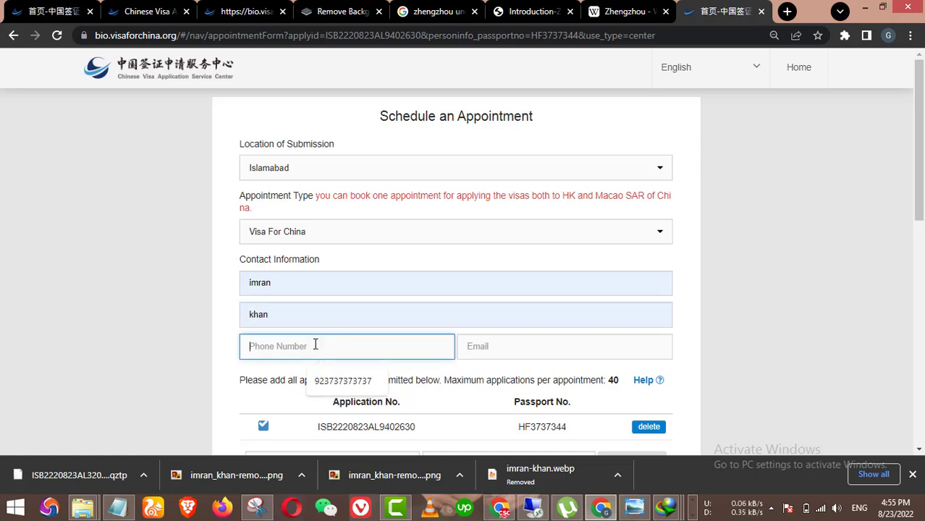
click(342, 378)
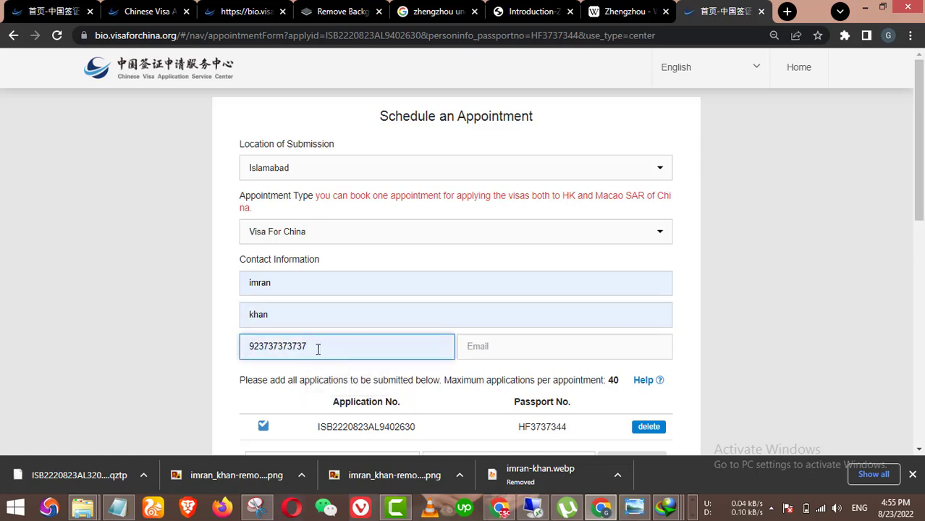
key(Tab)
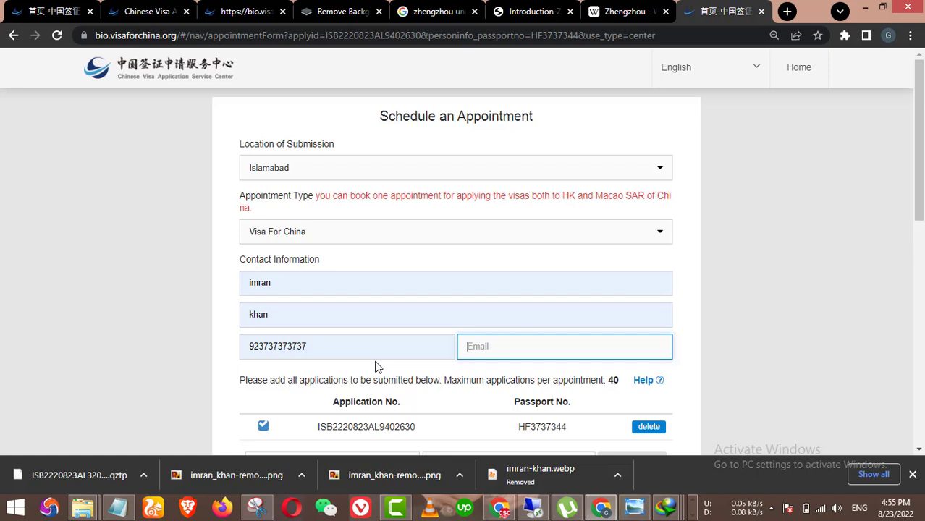
click(117, 506)
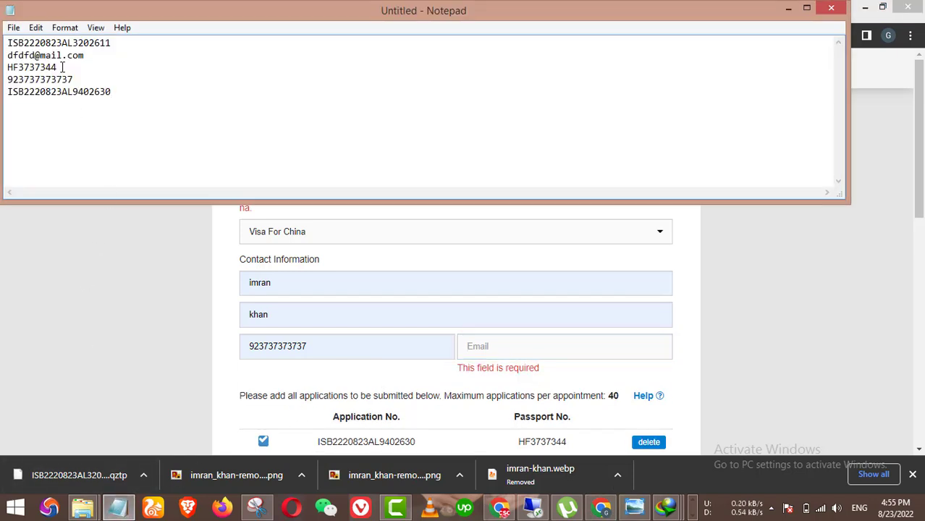
drag(85, 55, 8, 56)
key(ctrl+c)
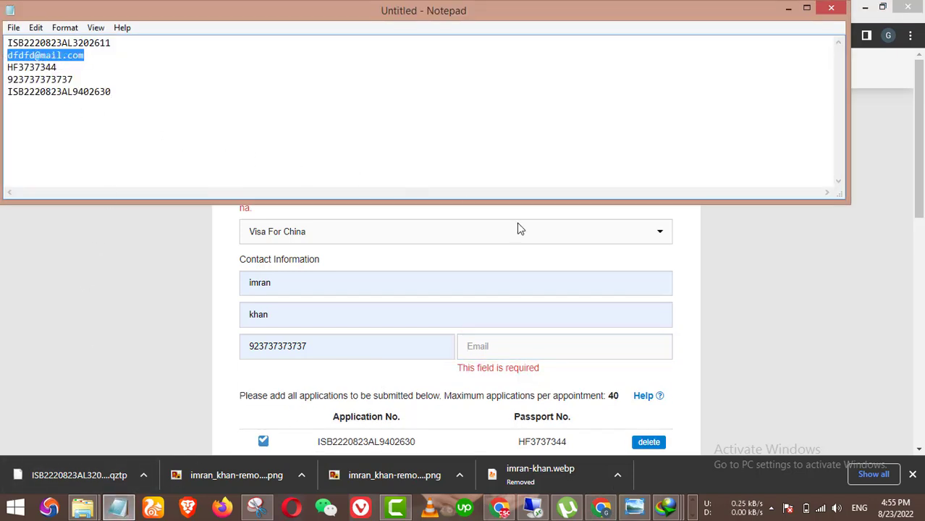
click(750, 259)
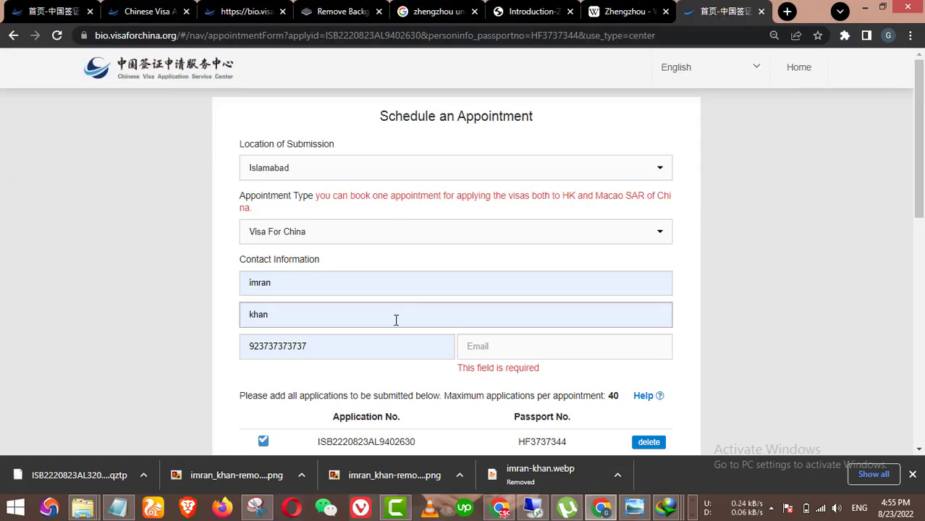
click(310, 349)
key(Tab)
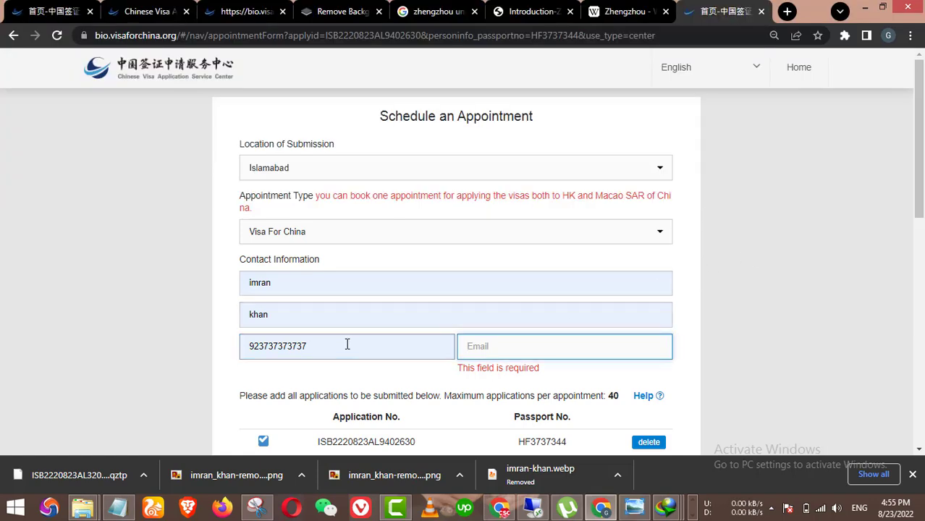
key(ctrl+v)
Step: Pick 26 August as the appointment date in the booking calendar
scroll(649, 320, down, 2)
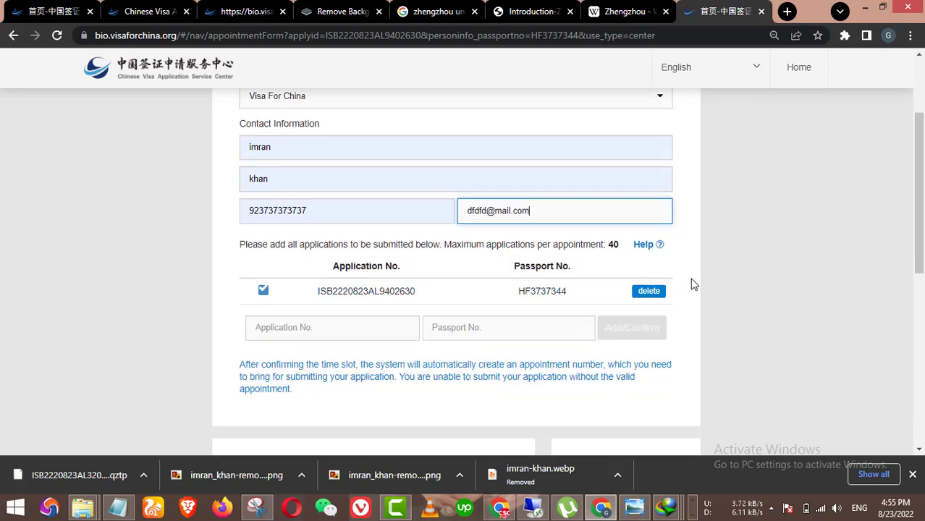
scroll(692, 286, down, 1)
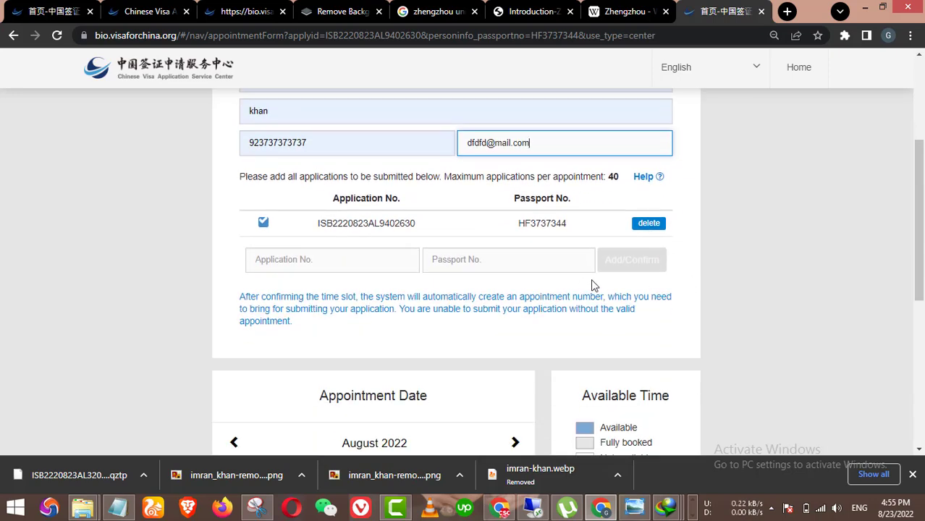
scroll(592, 284, down, 1)
scroll(584, 295, up, 2)
scroll(679, 288, down, 1)
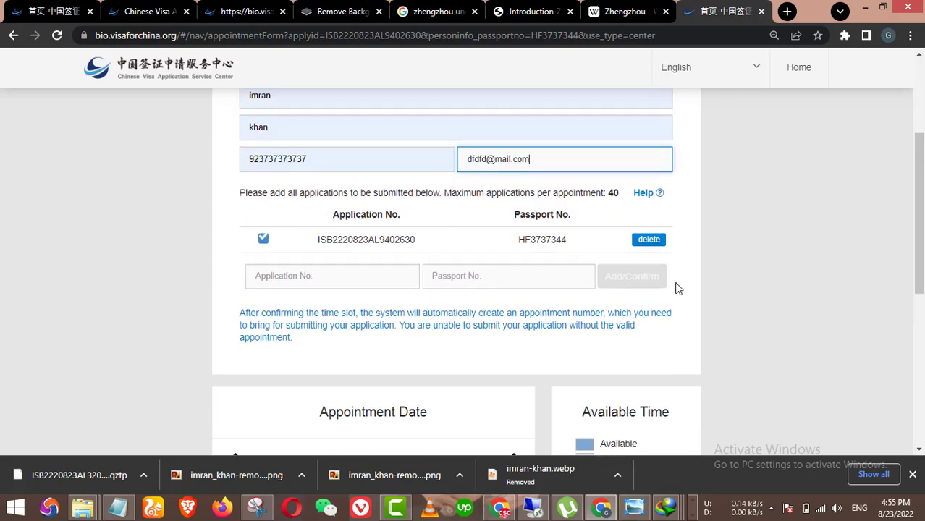
scroll(562, 330, down, 5)
scroll(463, 308, up, 3)
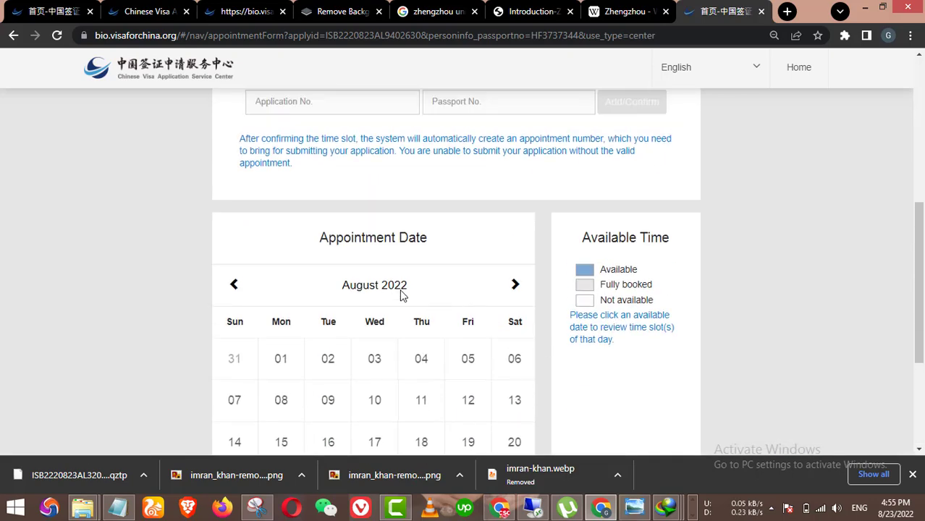
scroll(477, 283, down, 3)
scroll(507, 239, up, 2)
click(516, 217)
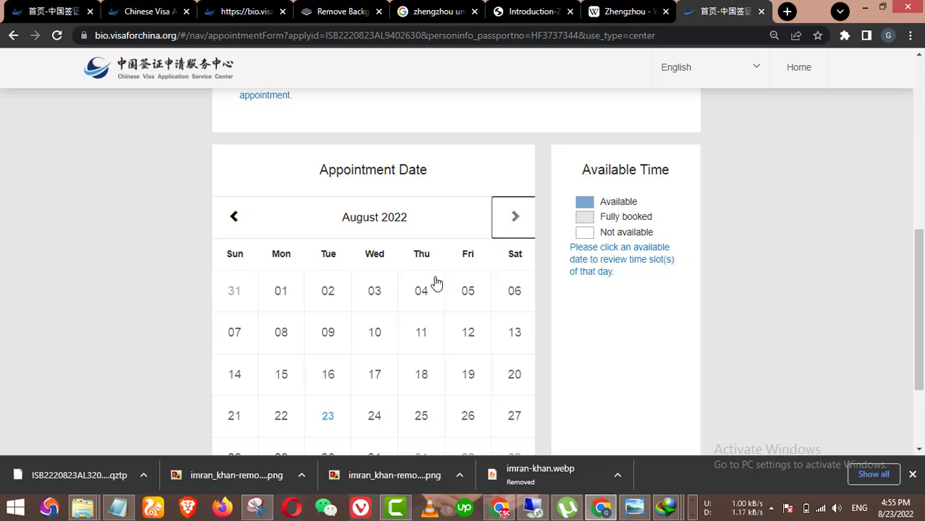
click(426, 291)
scroll(452, 290, down, 1)
scroll(459, 303, up, 1)
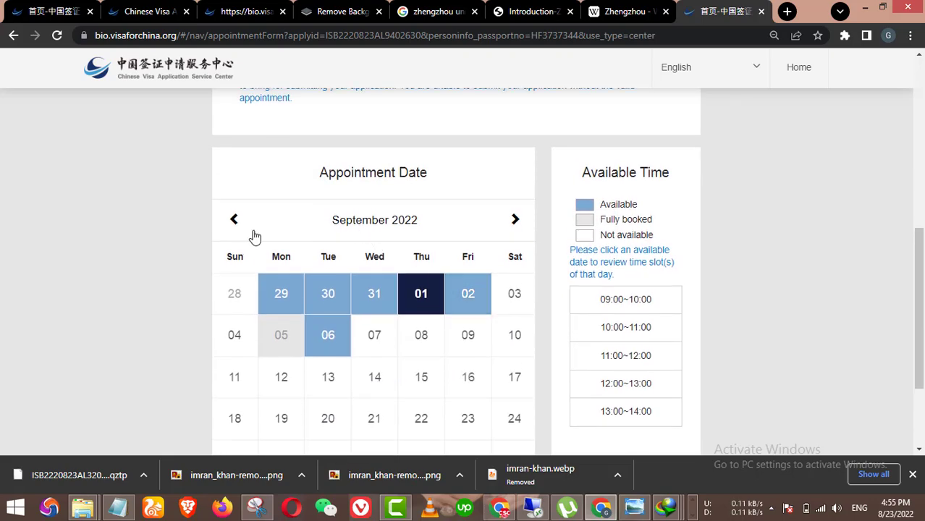
click(234, 219)
scroll(340, 261, down, 2)
scroll(420, 276, up, 3)
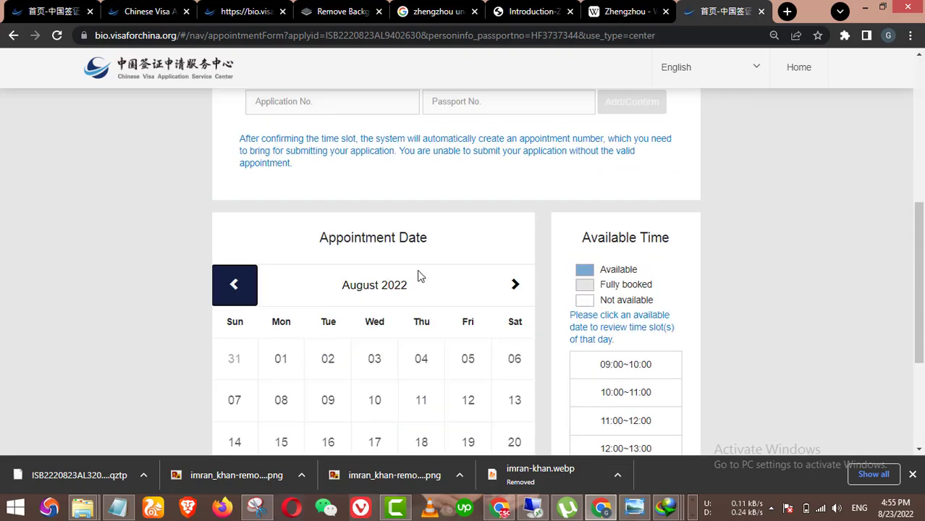
scroll(423, 287, down, 3)
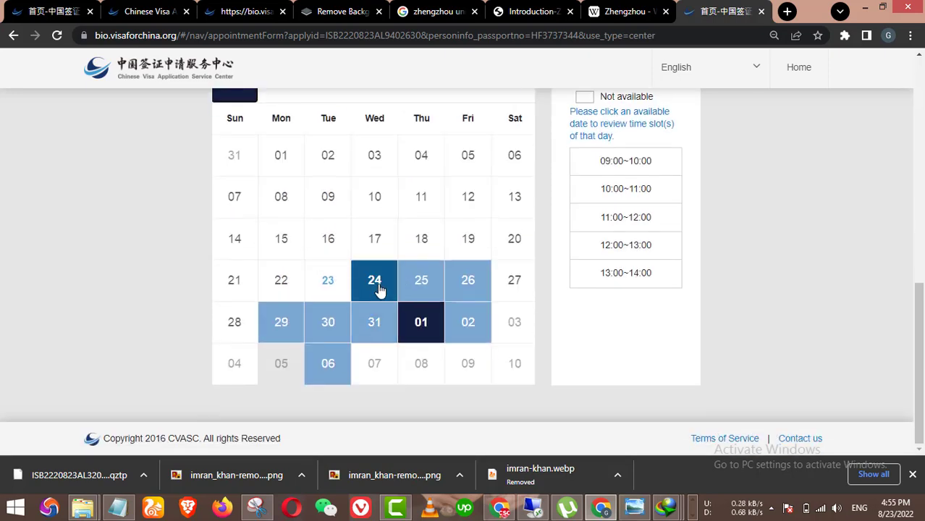
click(465, 287)
Step: Choose the 11:00~12:00 time slot to submit the booking
scroll(599, 296, up, 3)
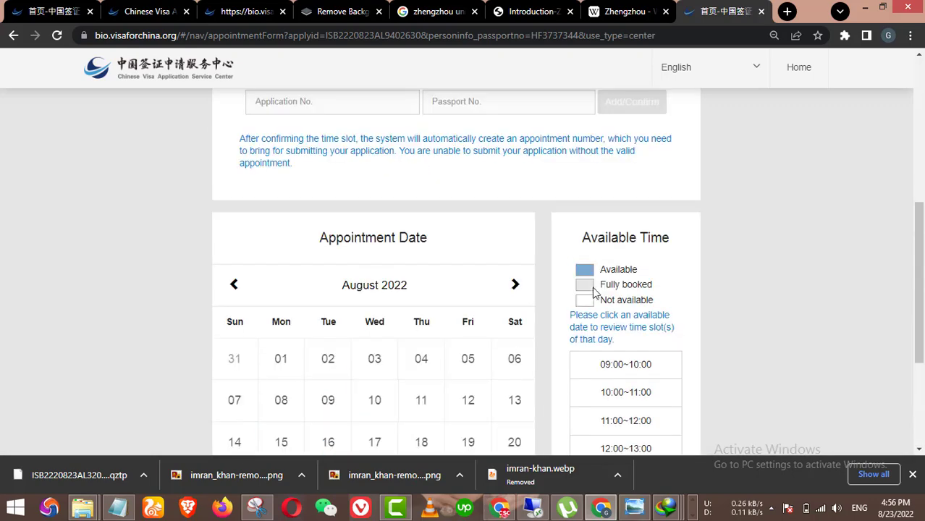
scroll(616, 277, down, 3)
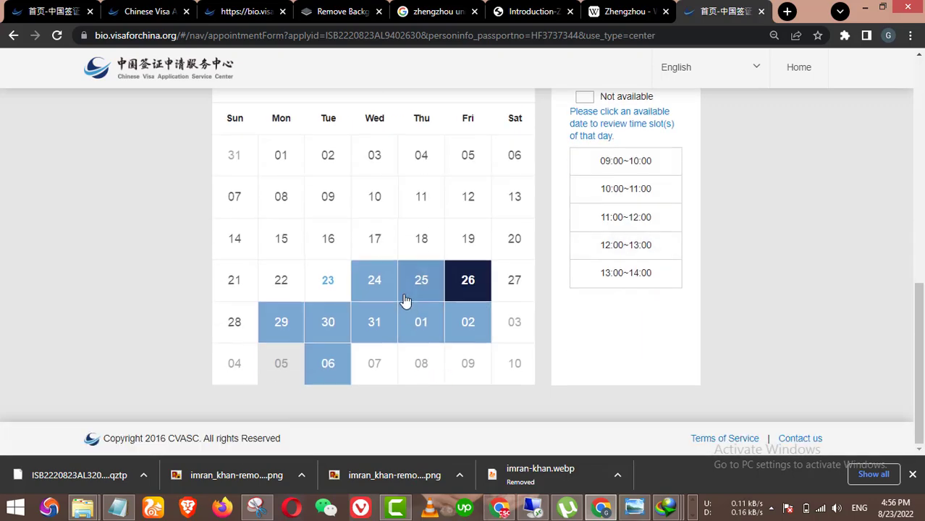
scroll(519, 274, up, 1)
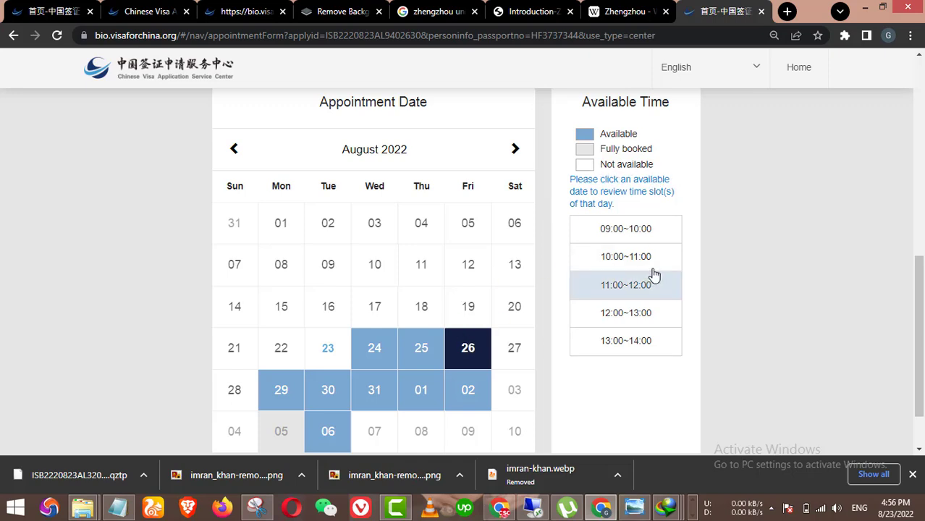
scroll(601, 310, down, 1)
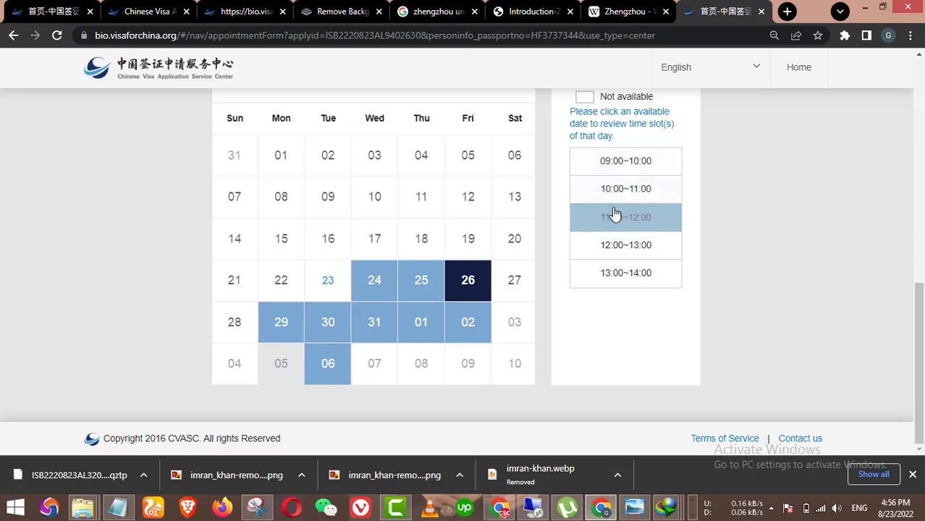
click(616, 246)
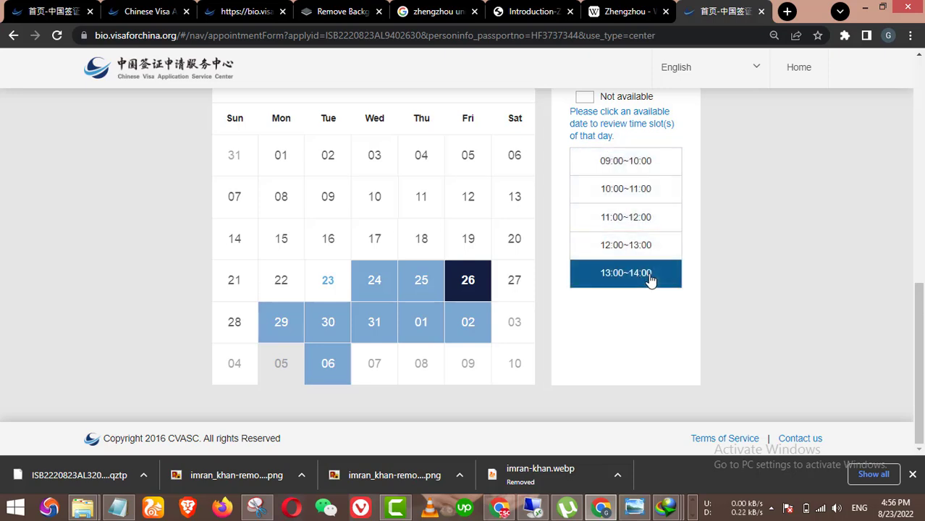
click(616, 222)
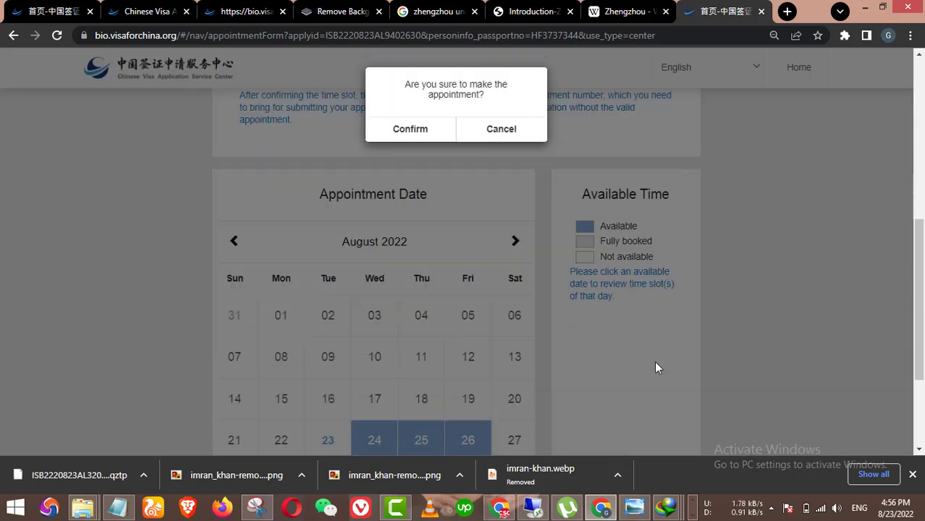
click(415, 136)
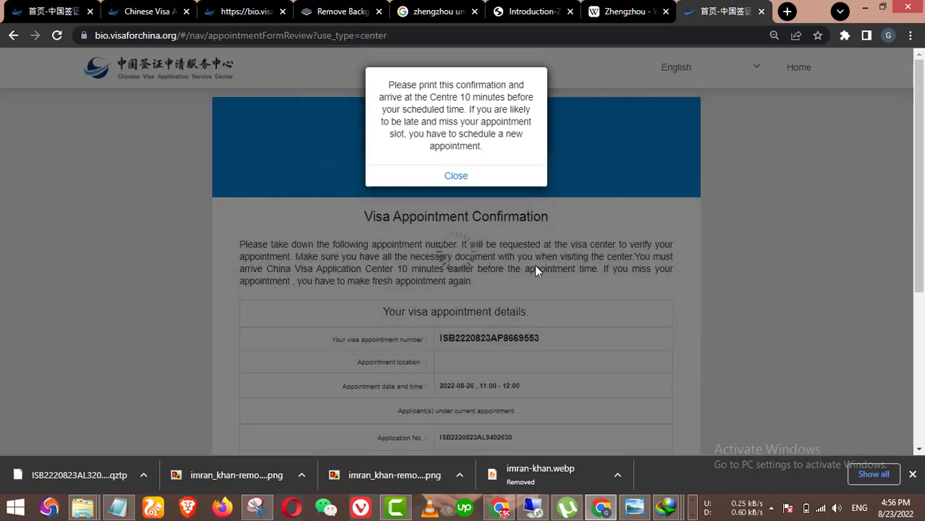
click(456, 175)
scroll(609, 253, down, 5)
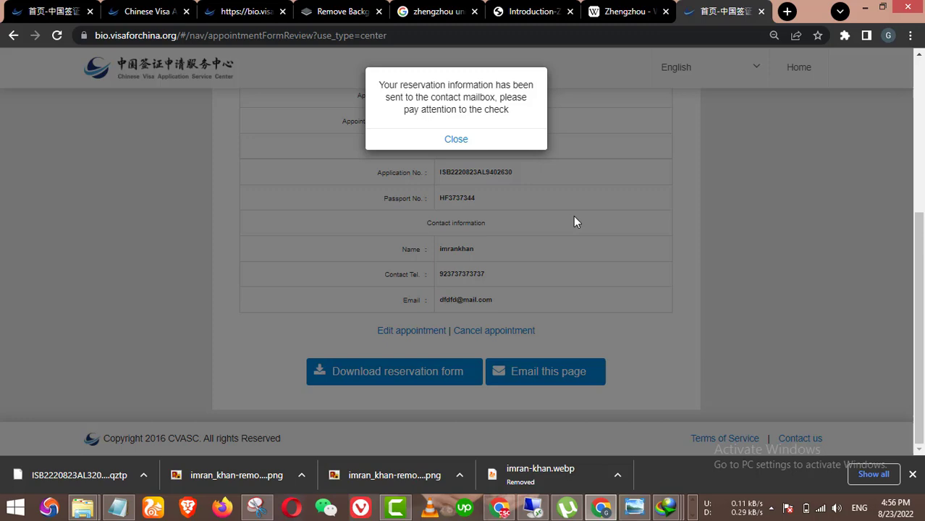
click(458, 140)
click(424, 371)
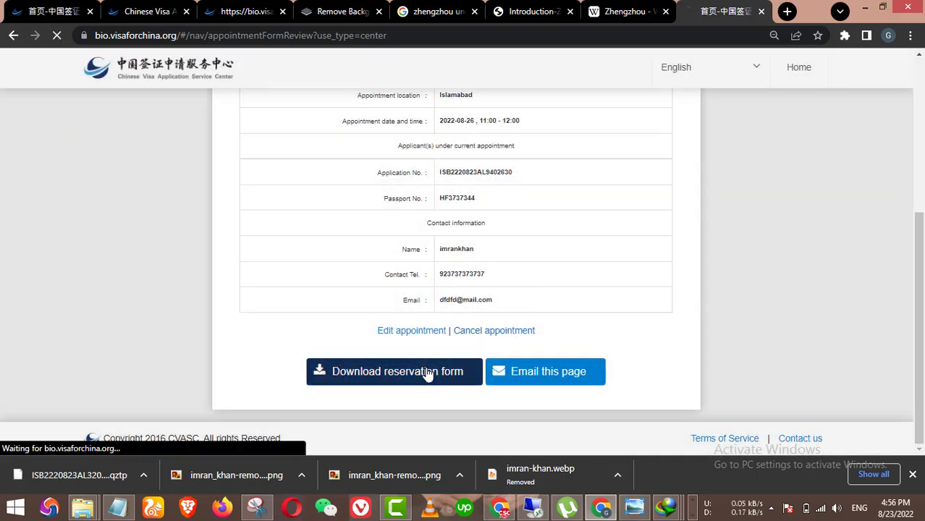
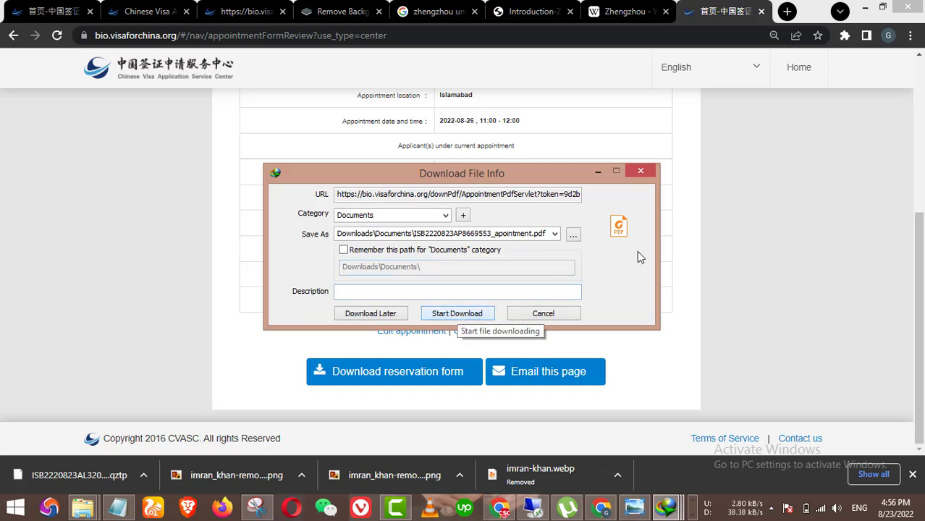
Step: Download the 170.38 KB appointment confirmation PDF with IDM and open it in Foxit Reader
click(470, 313)
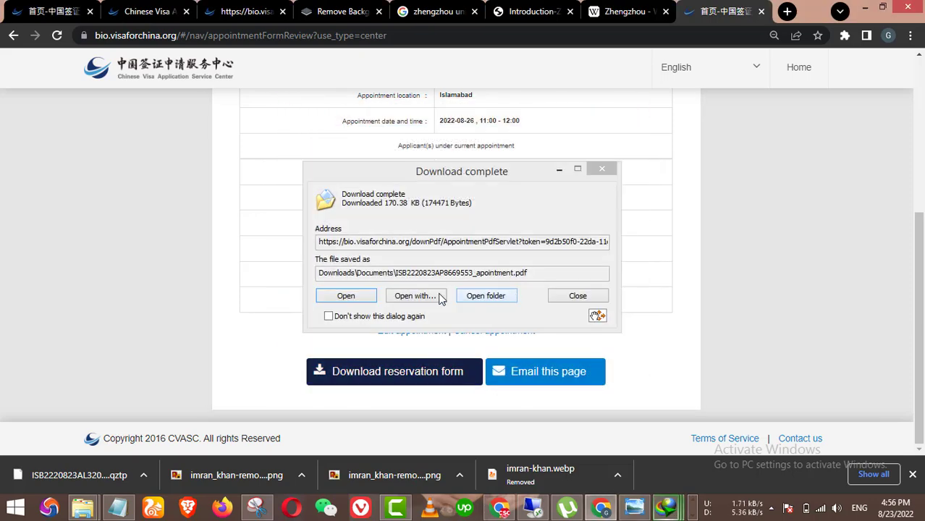
click(346, 296)
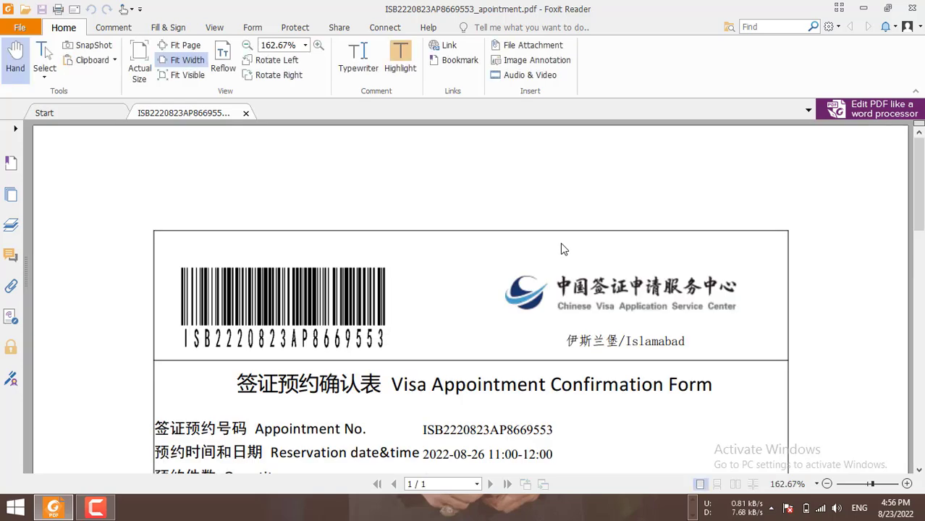
Step: Scroll through the appointment confirmation PDF to check its details, then minimize Foxit Reader
scroll(552, 319, down, 3)
scroll(552, 319, down, 2)
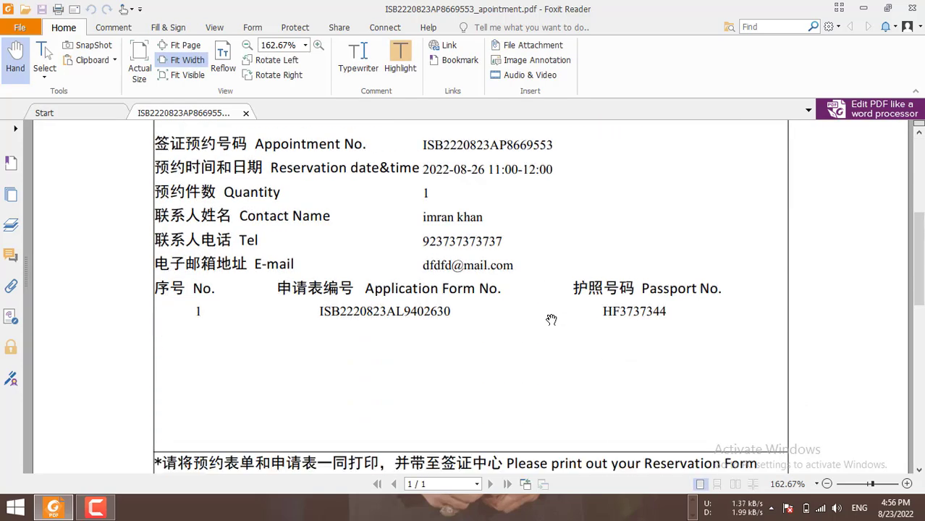
scroll(551, 320, up, 1)
scroll(552, 287, down, 6)
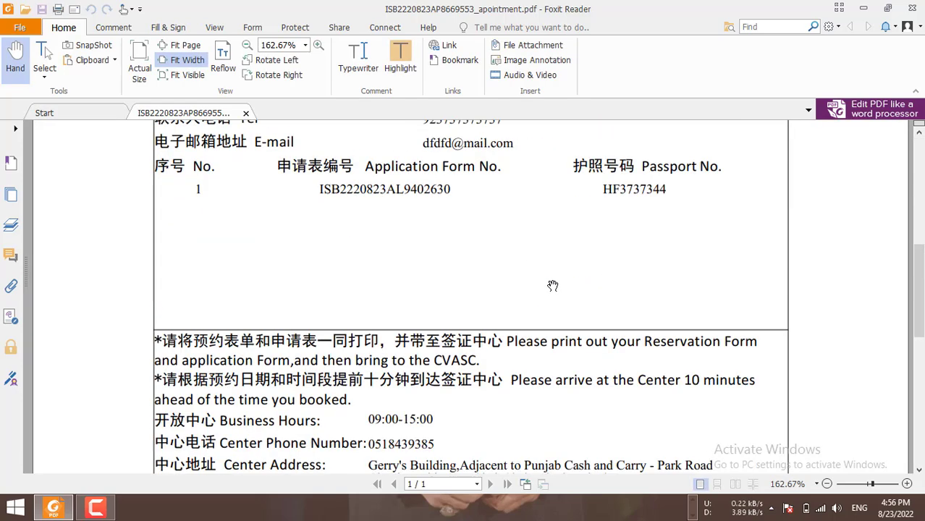
scroll(551, 287, up, 3)
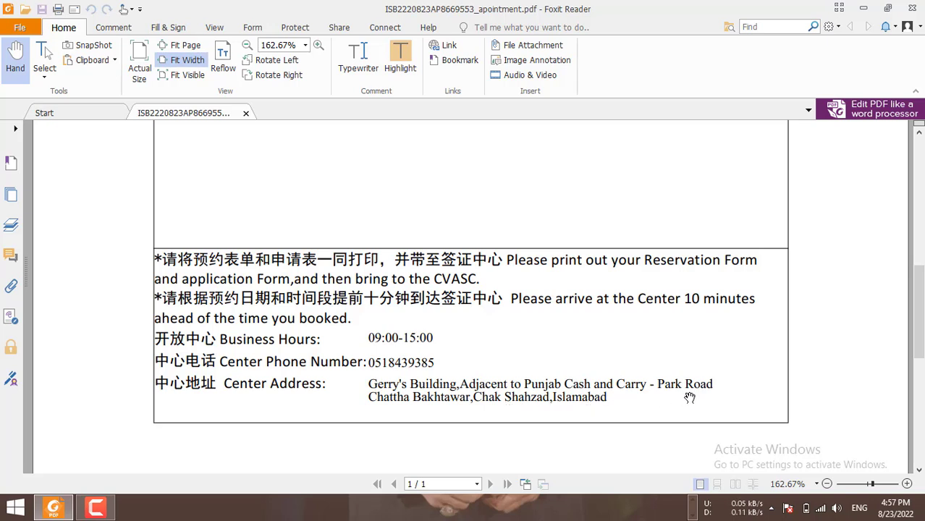
click(866, 12)
Step: Go back twice to the application form finished page, dismissing the existing-appointment warning
scroll(591, 273, up, 3)
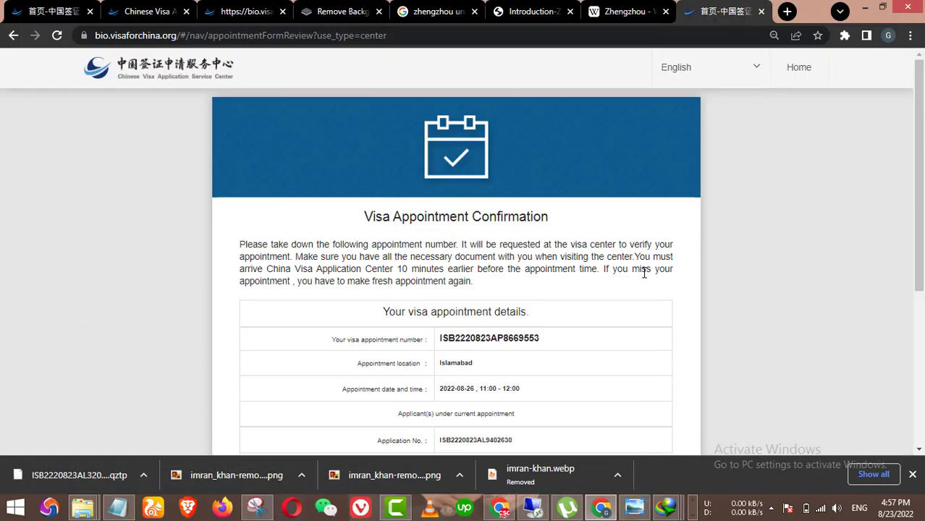
click(13, 35)
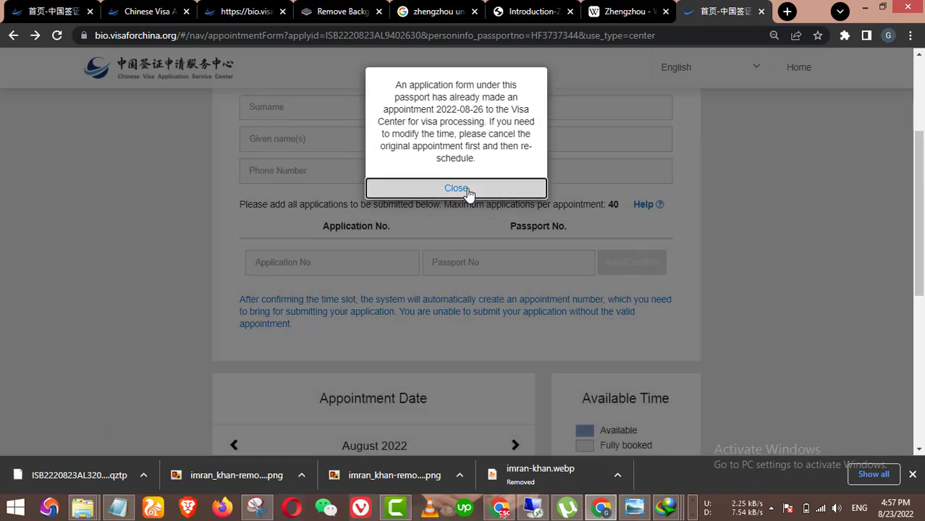
click(473, 196)
scroll(627, 355, up, 5)
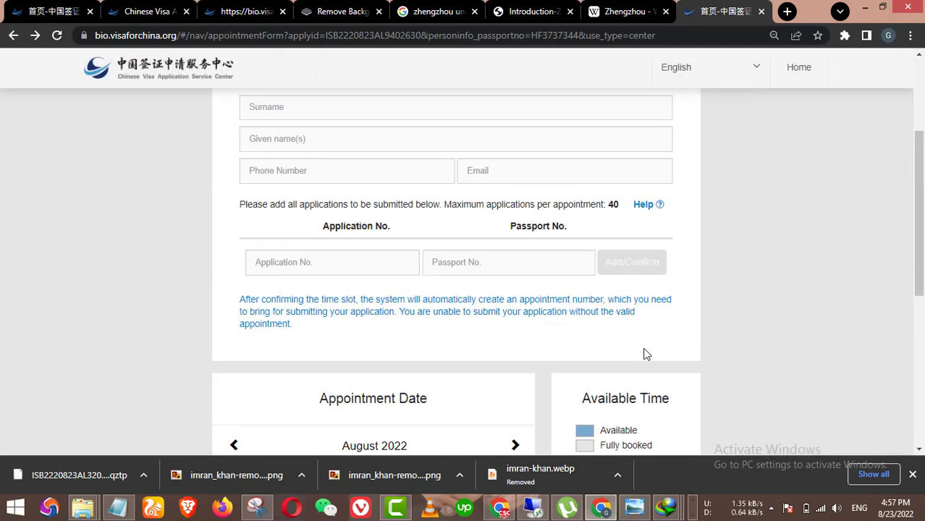
click(13, 36)
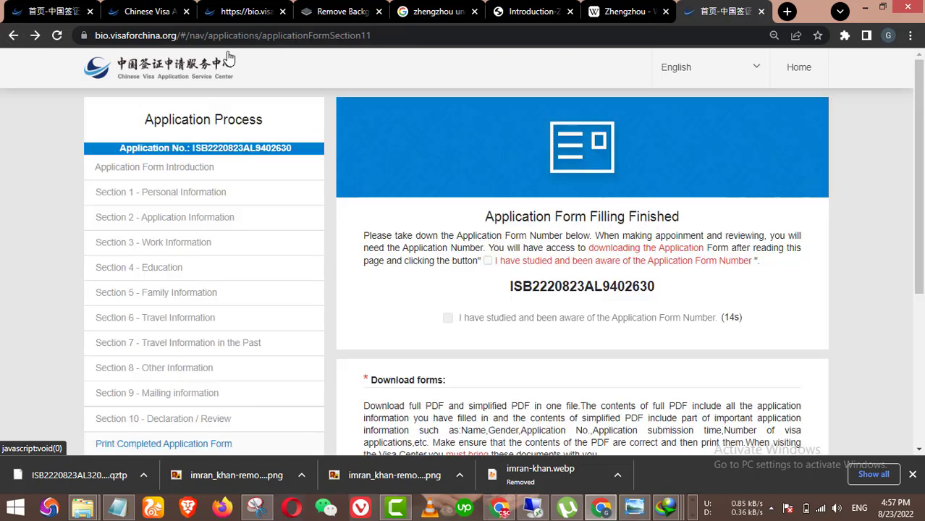
Step: Copy the first tab's home page address into a new tab and open Check Visa Status
click(51, 11)
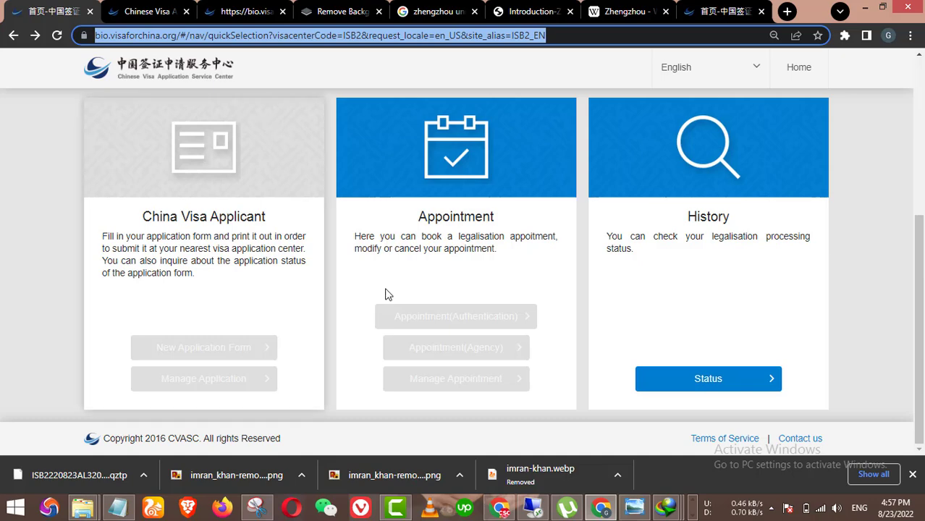
click(440, 35)
triple_click(441, 37)
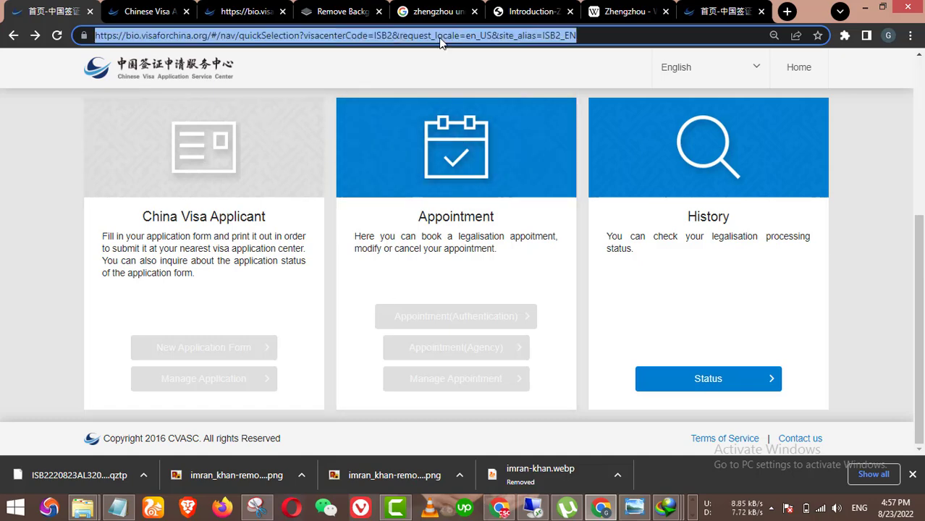
key(ctrl+c)
click(710, 9)
click(787, 11)
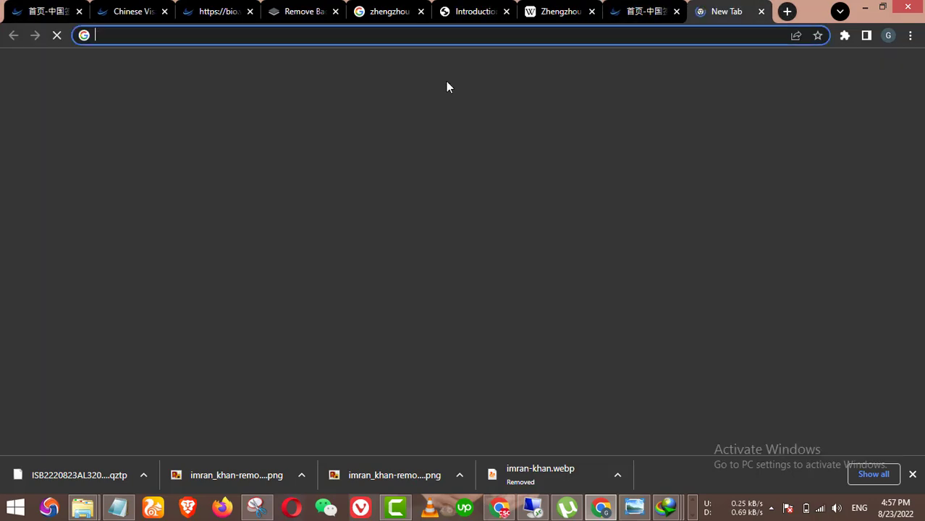
key(ctrl+v)
key(Return)
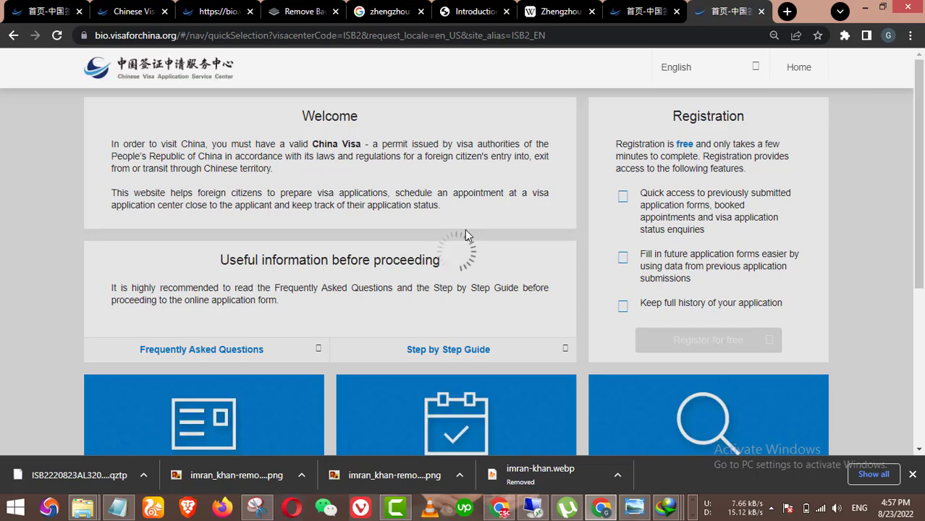
scroll(471, 239, down, 4)
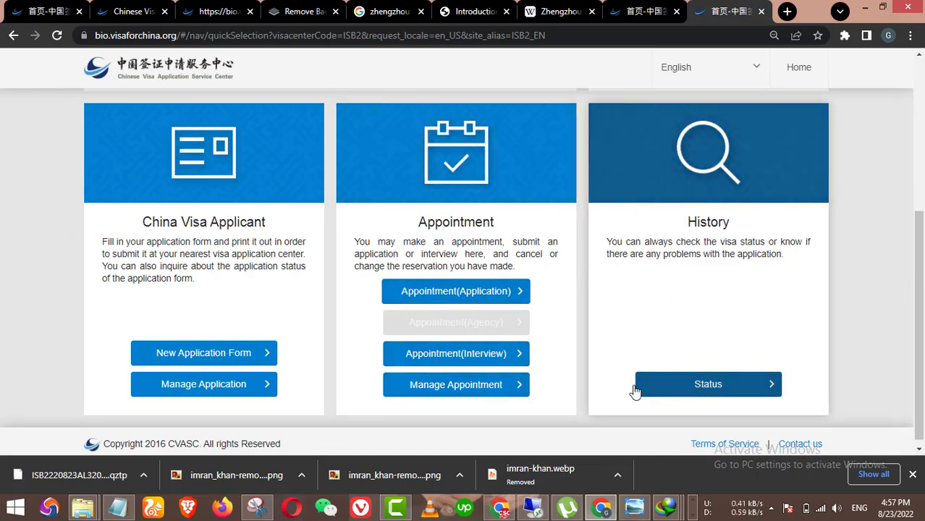
click(707, 341)
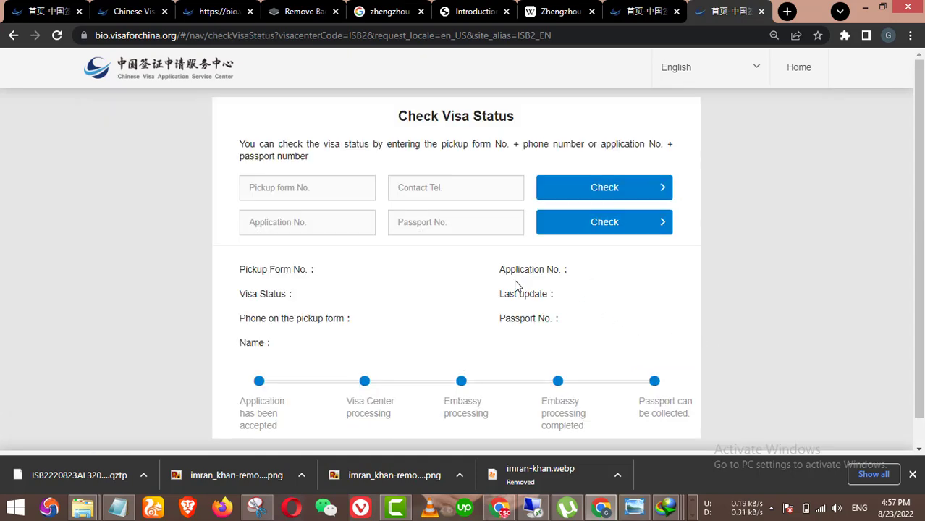
Step: Click into the pickup form number, contact telephone and application number fields of the status form
scroll(501, 330, down, 1)
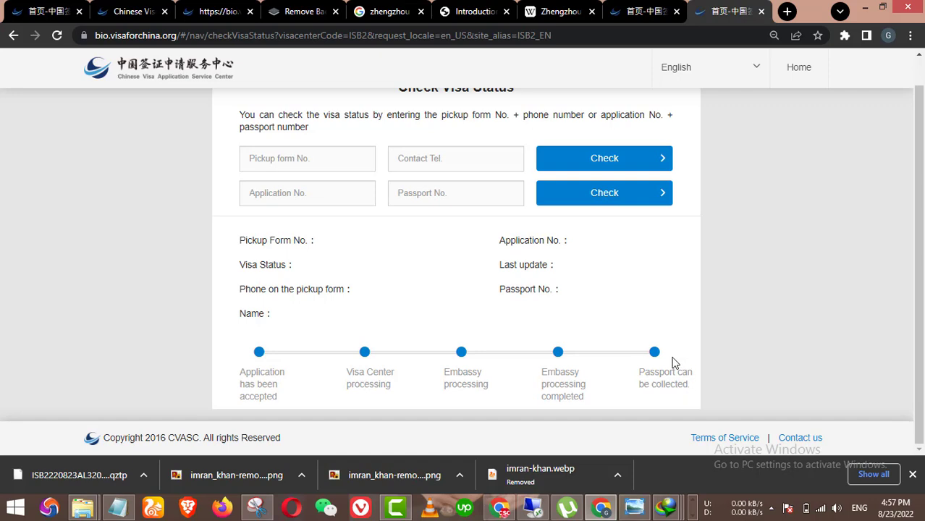
click(281, 166)
scroll(306, 183, up, 1)
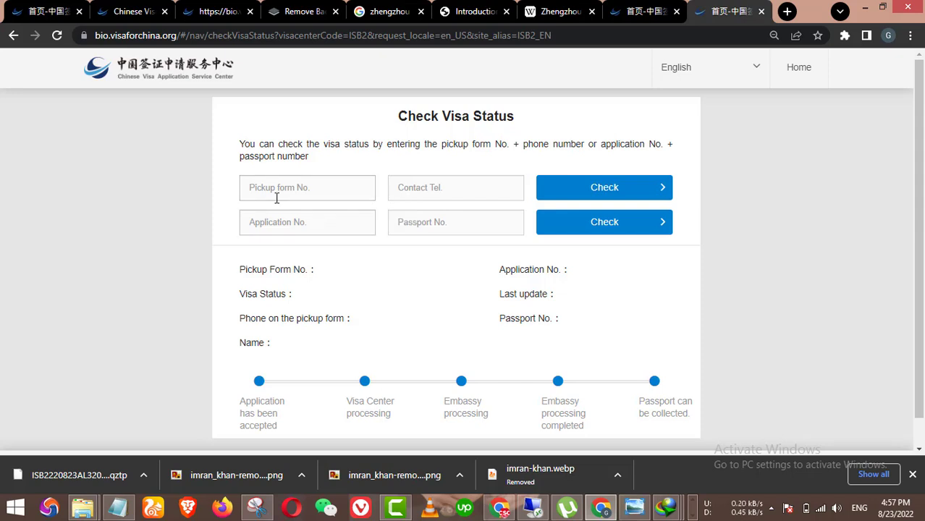
click(435, 184)
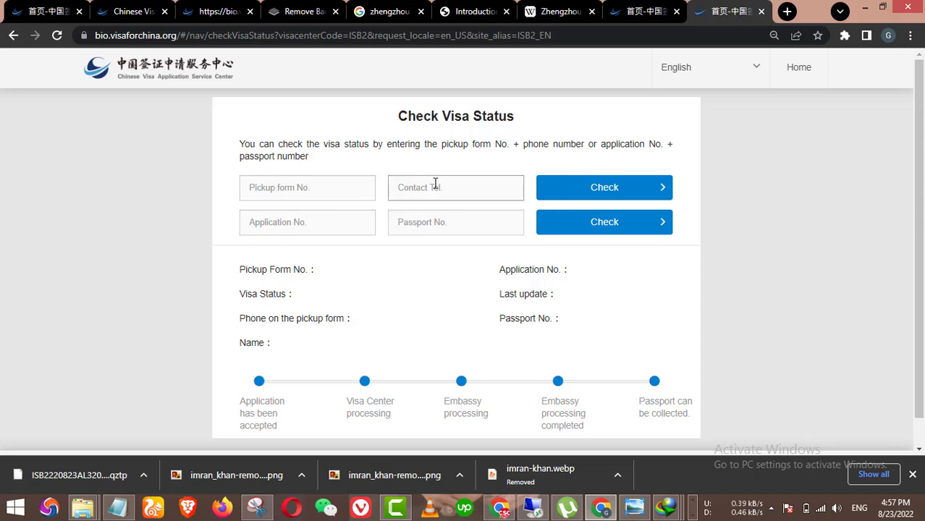
click(304, 229)
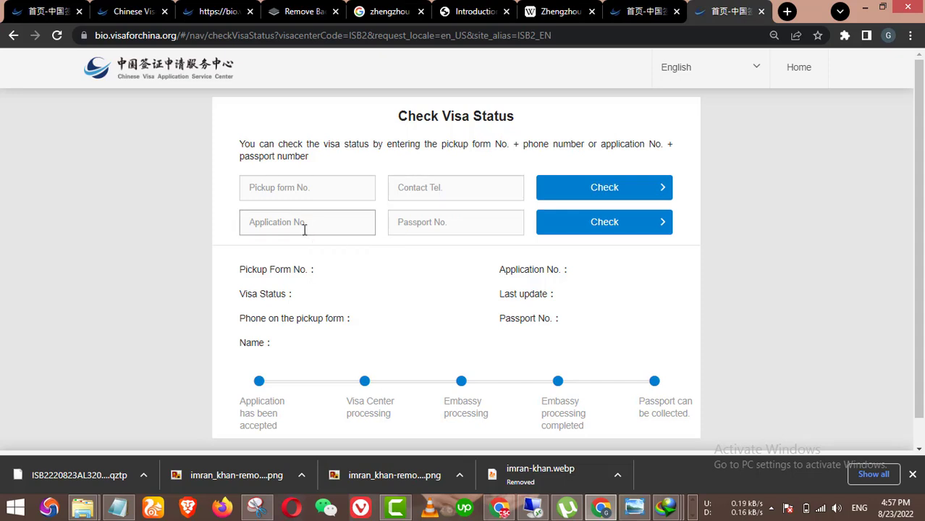
scroll(304, 229, down, 1)
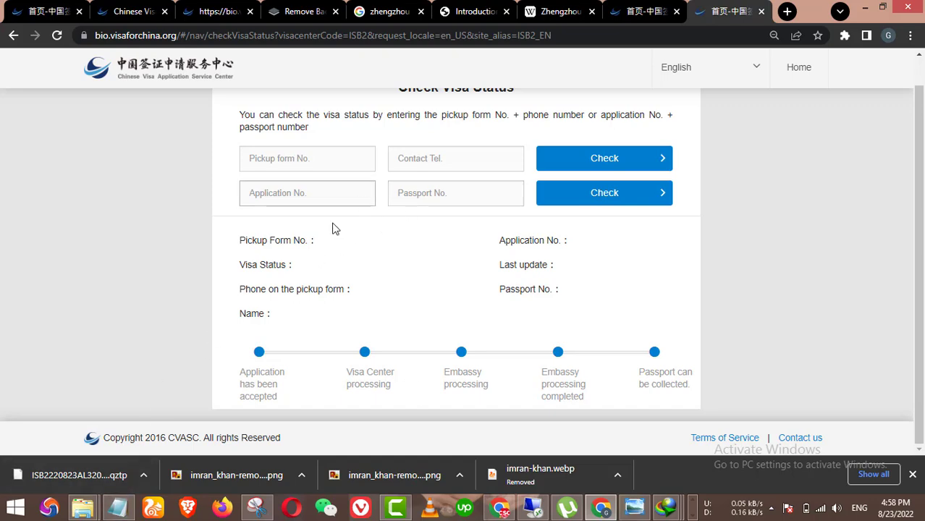
Step: Glance at the Notepad notes and the application finished tab, then return to the visa site tab
click(116, 507)
click(116, 507)
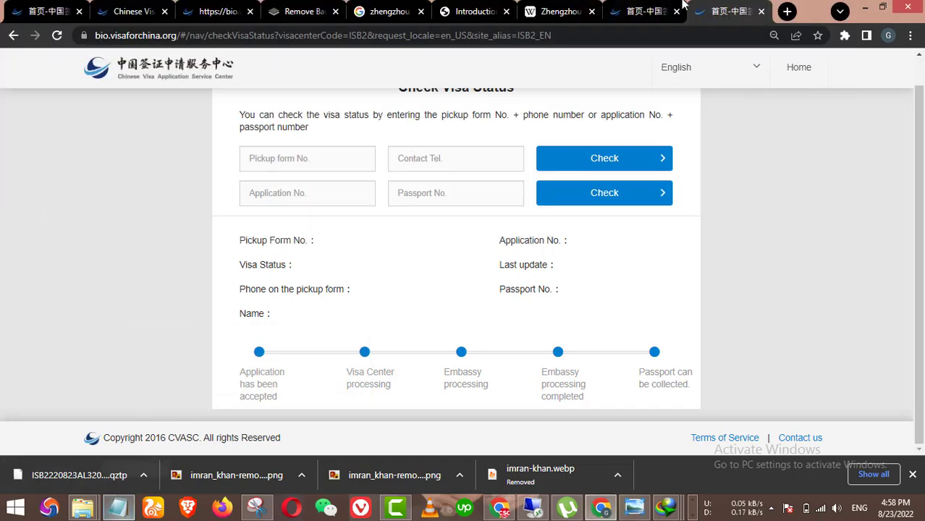
click(639, 9)
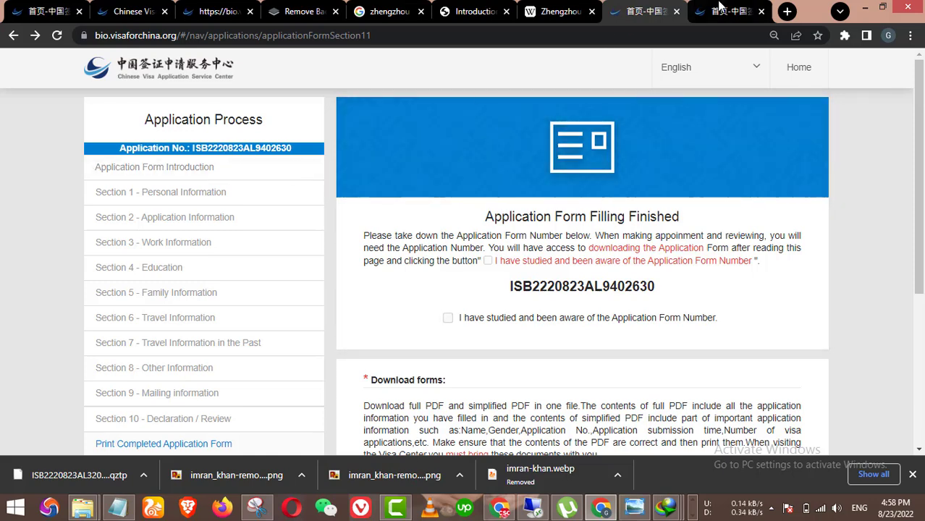
click(722, 9)
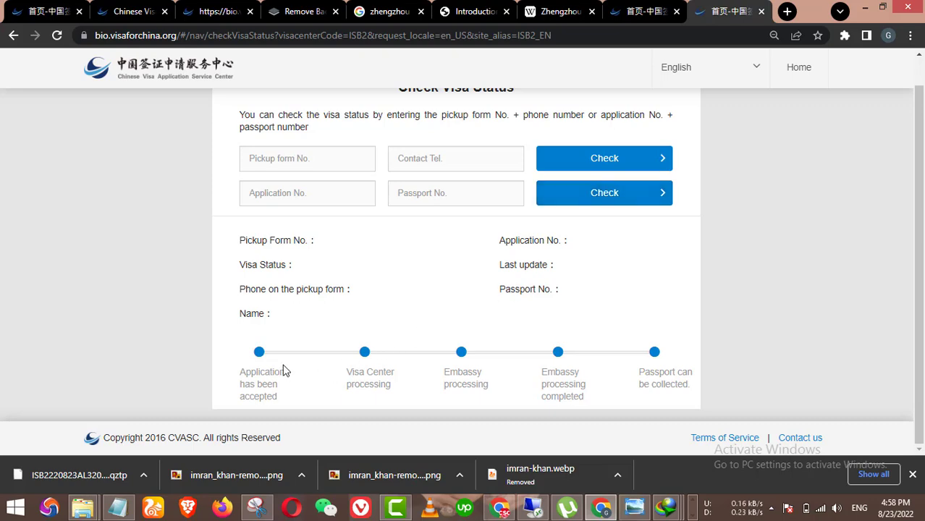
scroll(439, 328, up, 1)
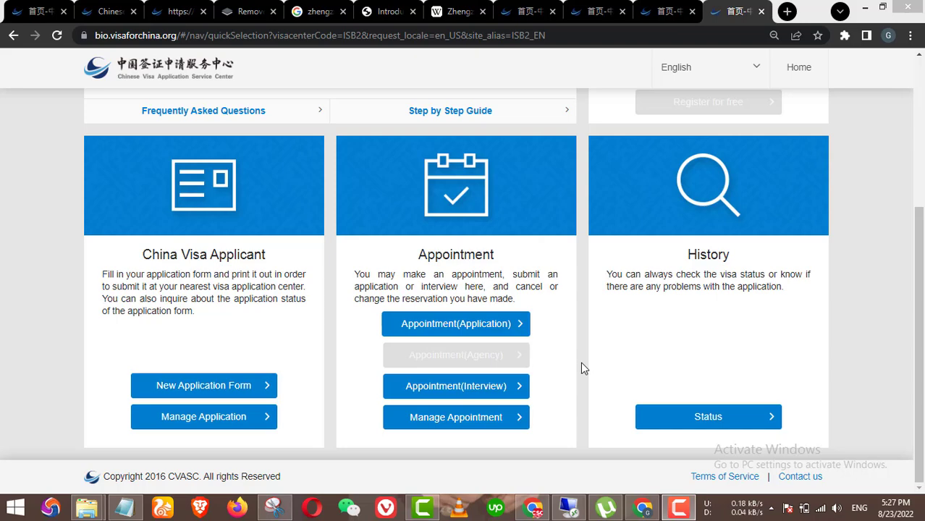
Step: Open Manage Appointment and look up a booking using the saved application number and telephone
click(492, 419)
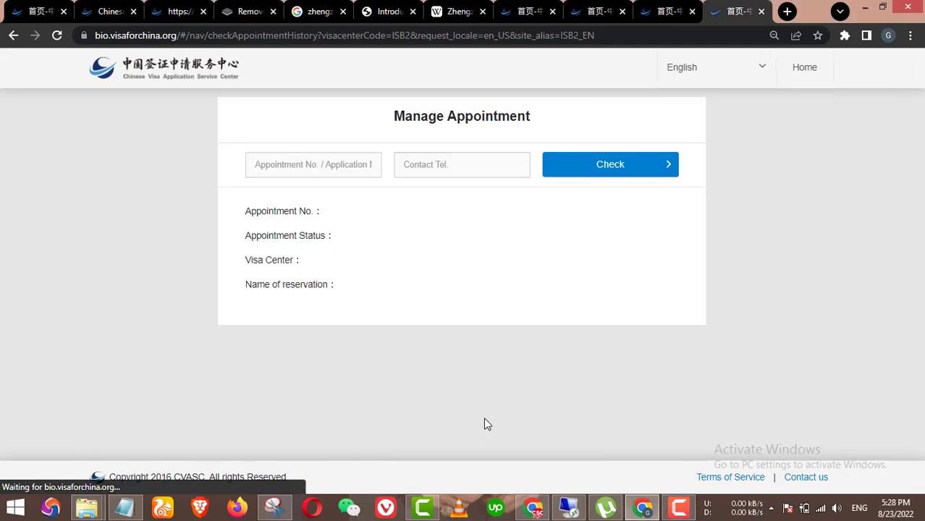
click(323, 173)
click(354, 216)
click(439, 168)
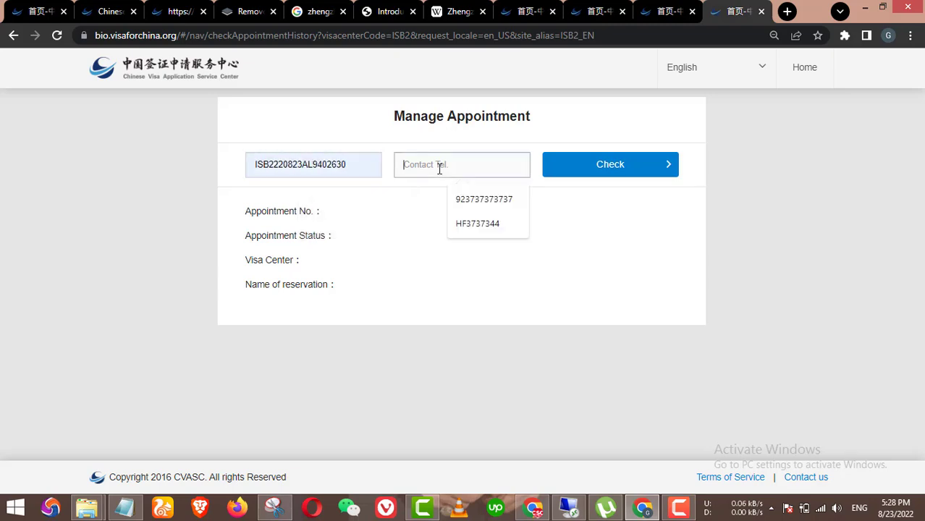
click(484, 199)
click(597, 172)
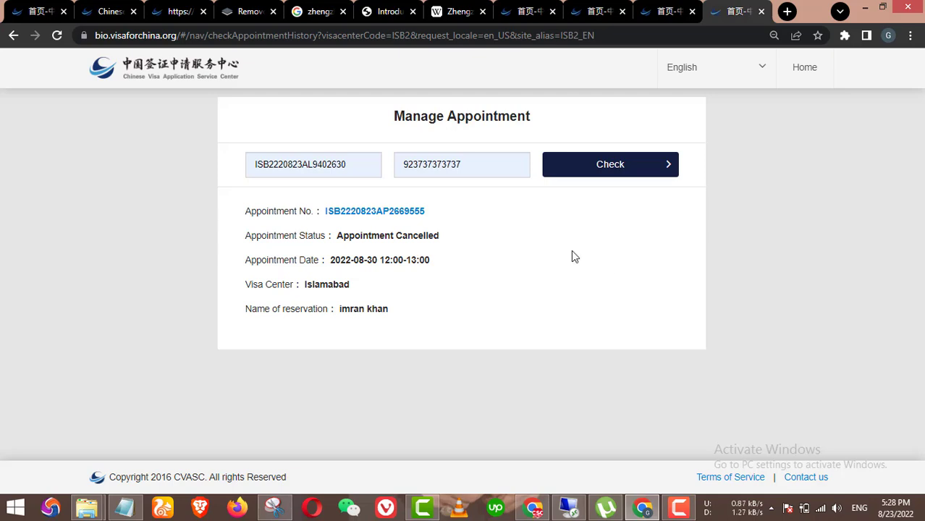
Step: Replace the application number with the other saved entry and check again
double_click(308, 153)
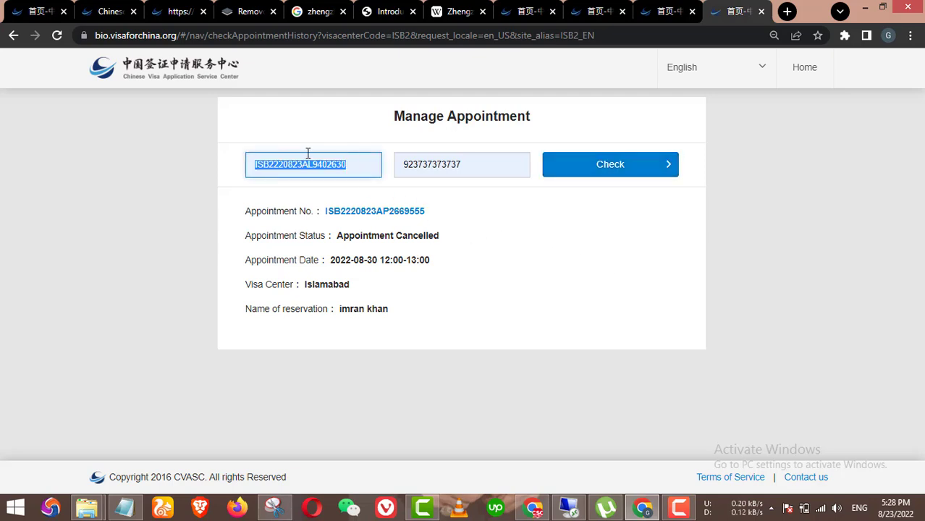
key(BackSpace)
click(297, 161)
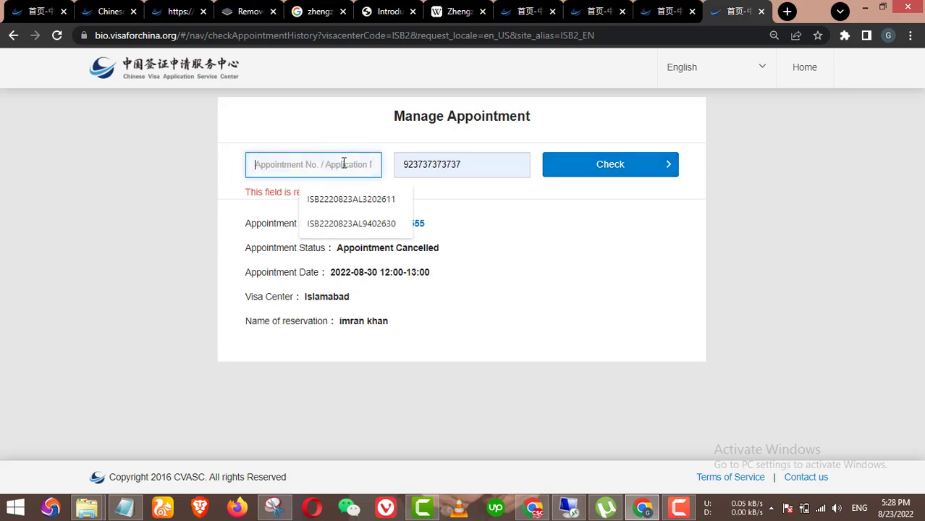
click(376, 206)
click(616, 172)
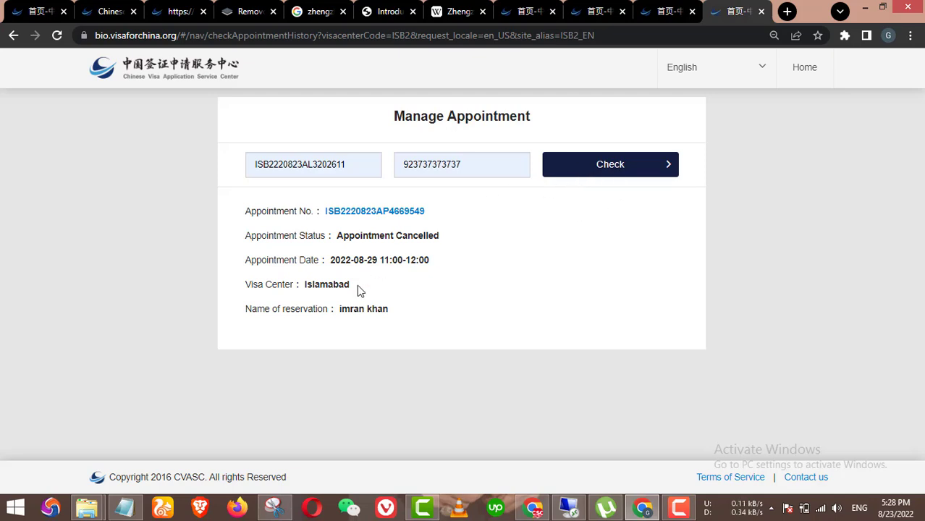
Step: Paste the newest application number from Notepad into the lookup and check, showing the 2022-08-29 booking
click(124, 509)
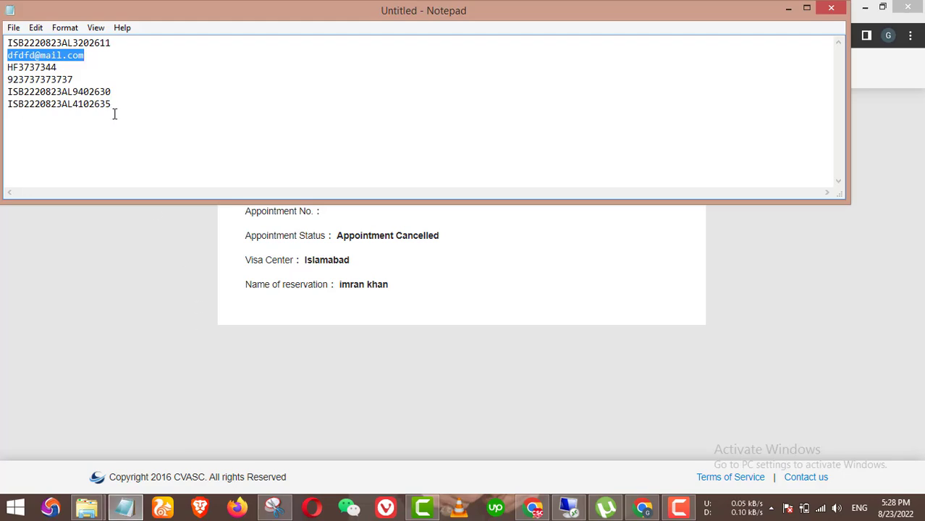
drag(114, 114, 14, 151)
key(ctrl+c)
click(115, 272)
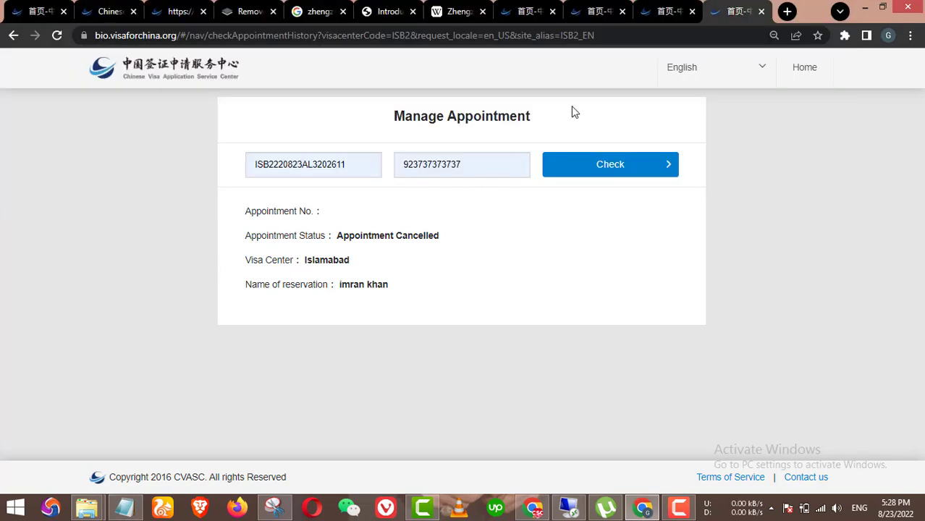
click(663, 11)
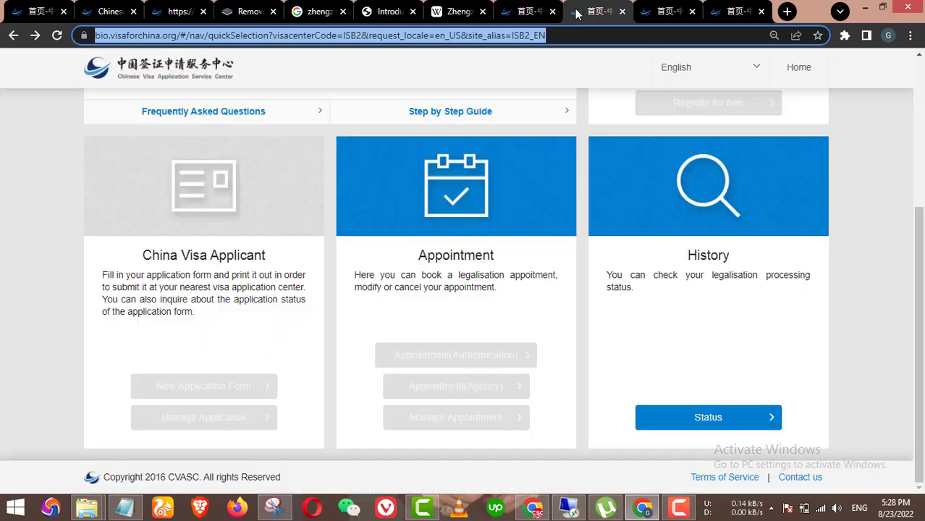
scroll(573, 145, up, 5)
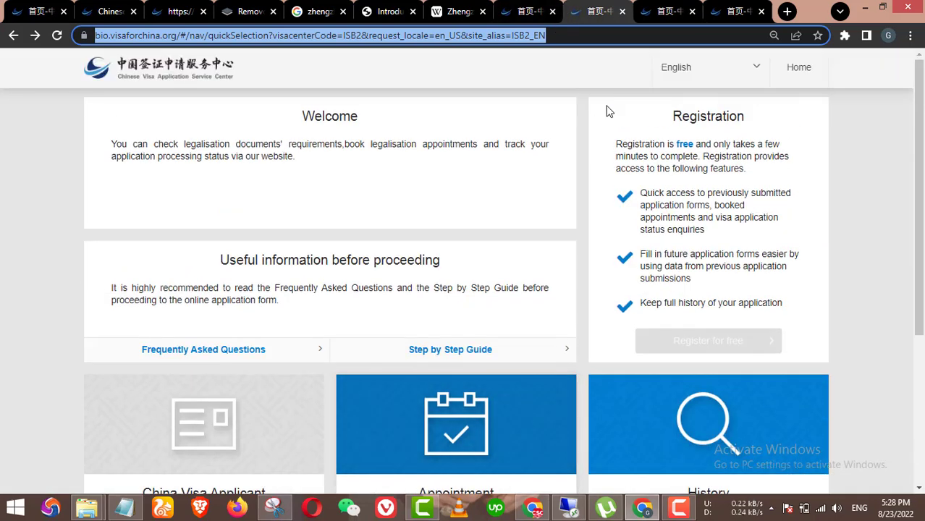
click(739, 13)
drag(376, 161, 238, 172)
key(ctrl+v)
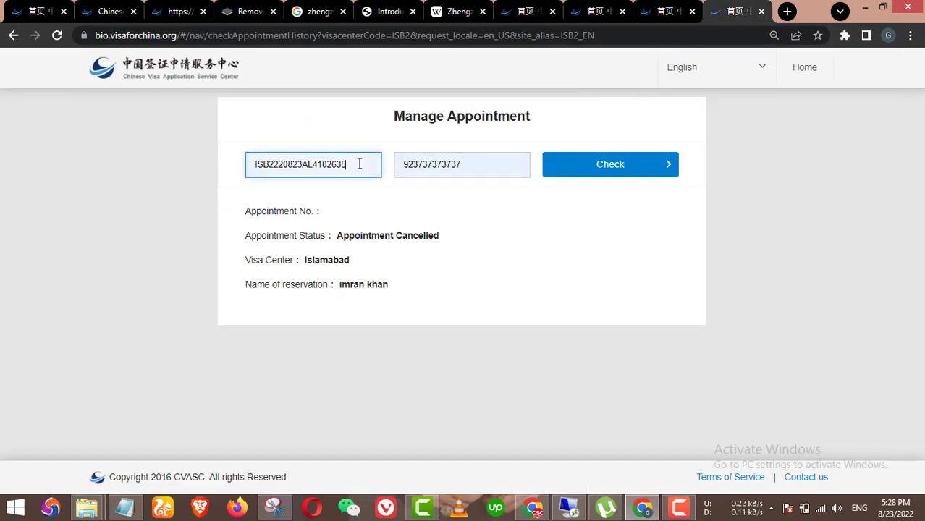
click(608, 173)
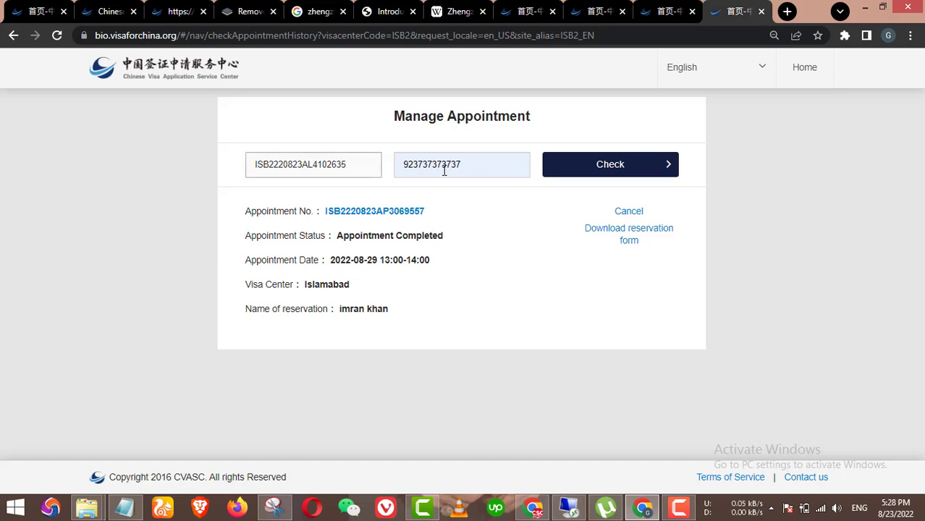
Step: Cancel the 2022-08-29 appointment and dismiss the e-mail failure and cancellation success notices
click(475, 169)
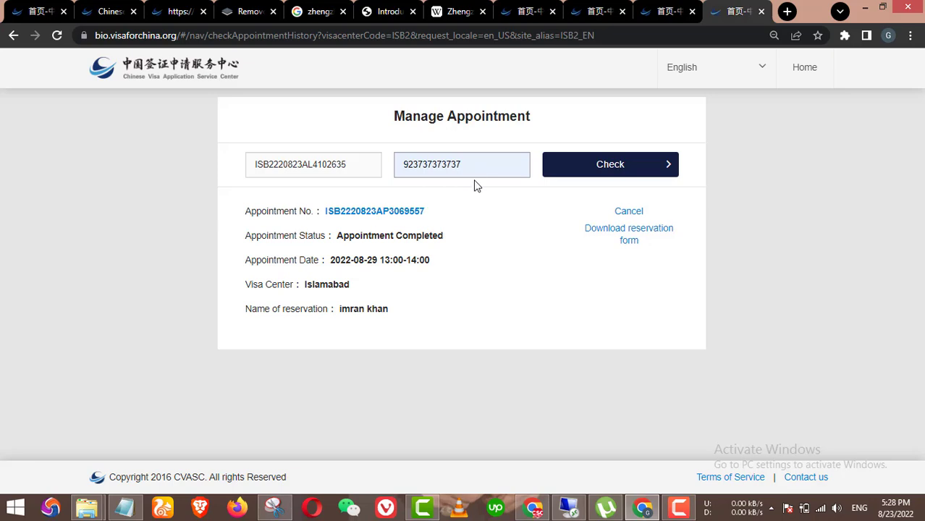
click(640, 219)
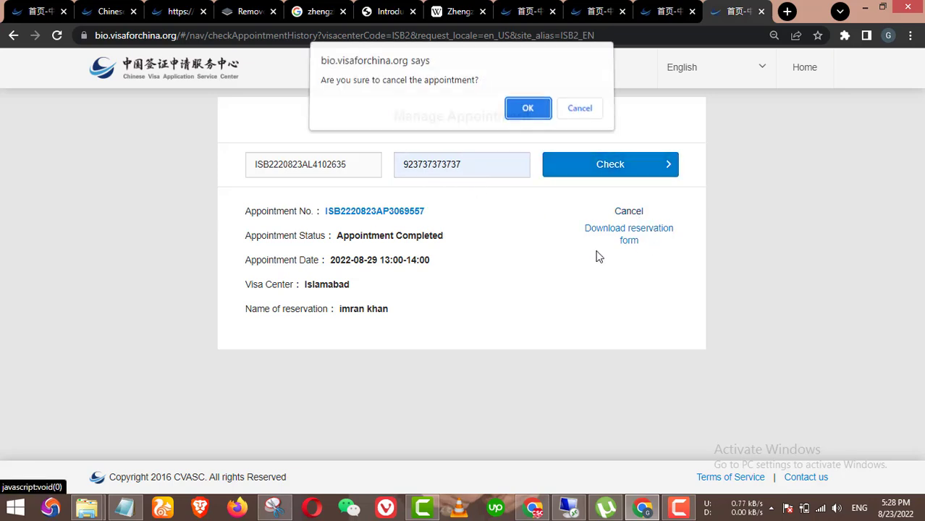
click(539, 121)
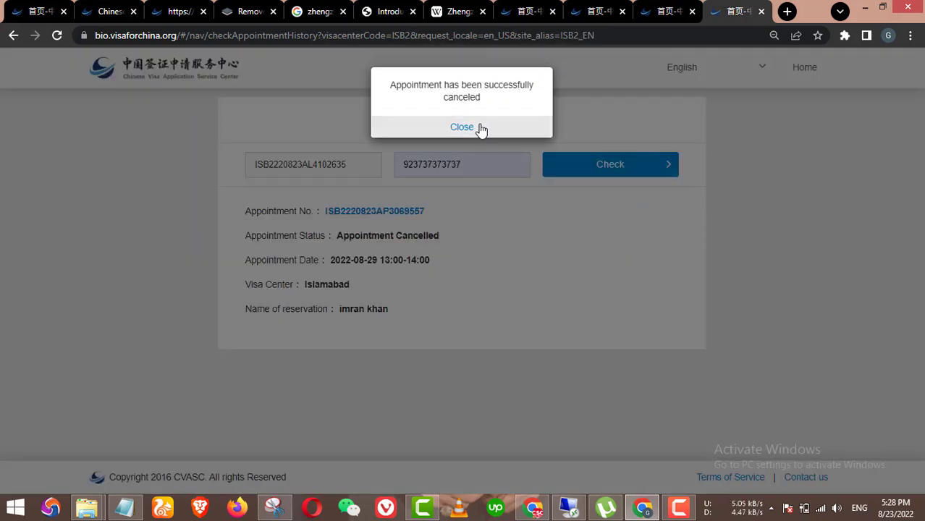
click(464, 117)
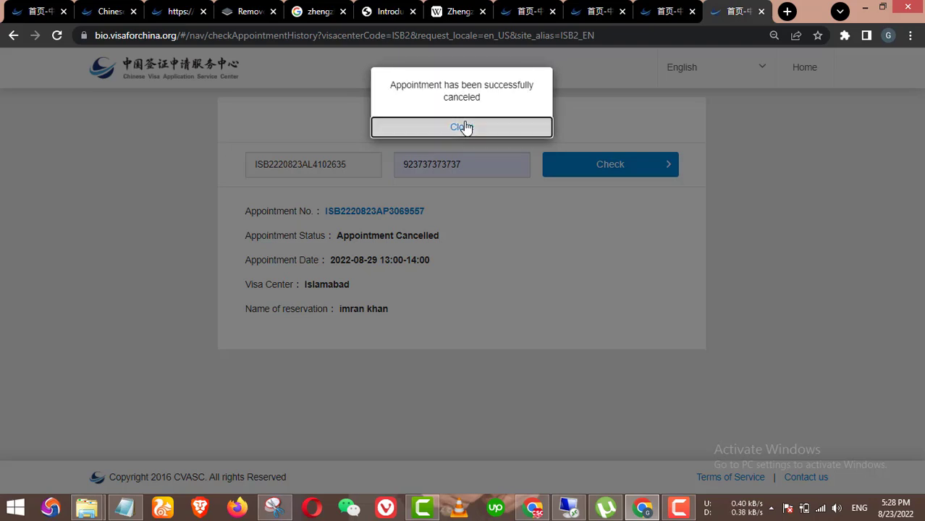
click(467, 126)
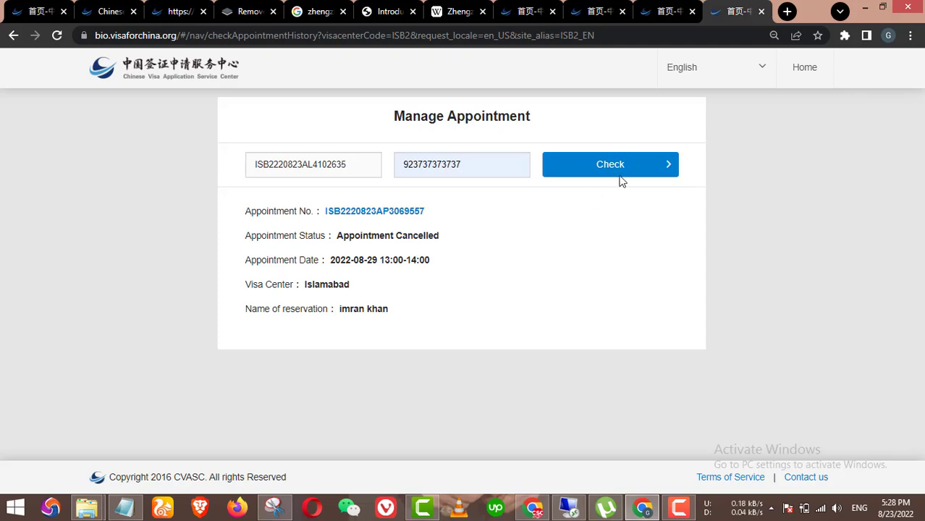
Step: Return to the visa site home page and open the application appointment booking form
click(13, 35)
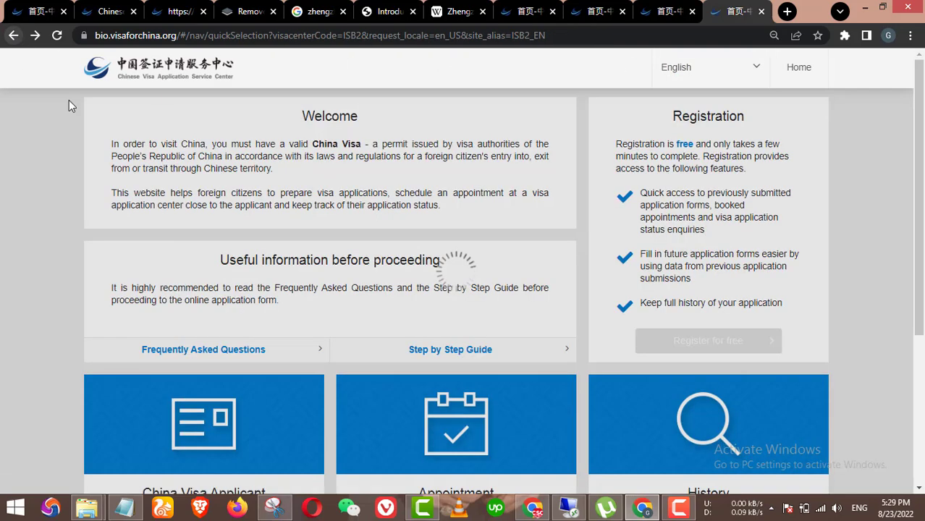
scroll(374, 282, down, 5)
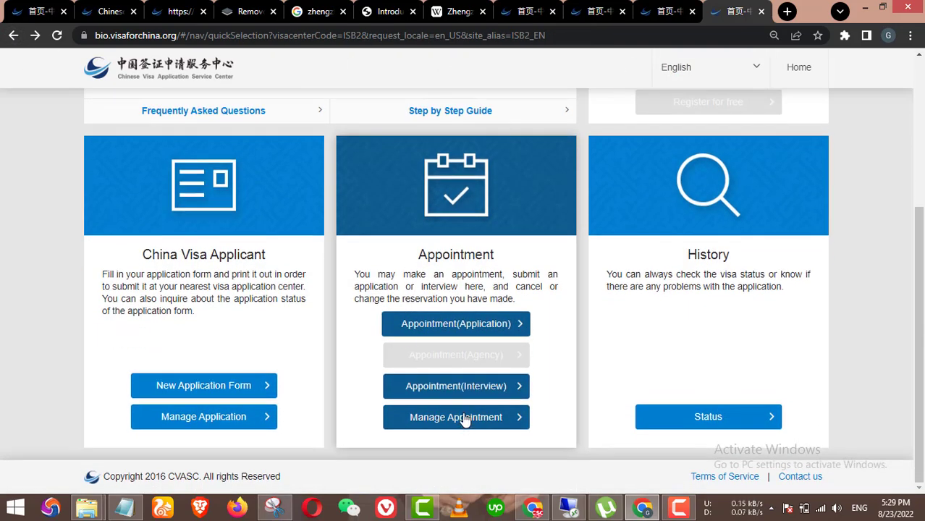
click(466, 418)
click(14, 37)
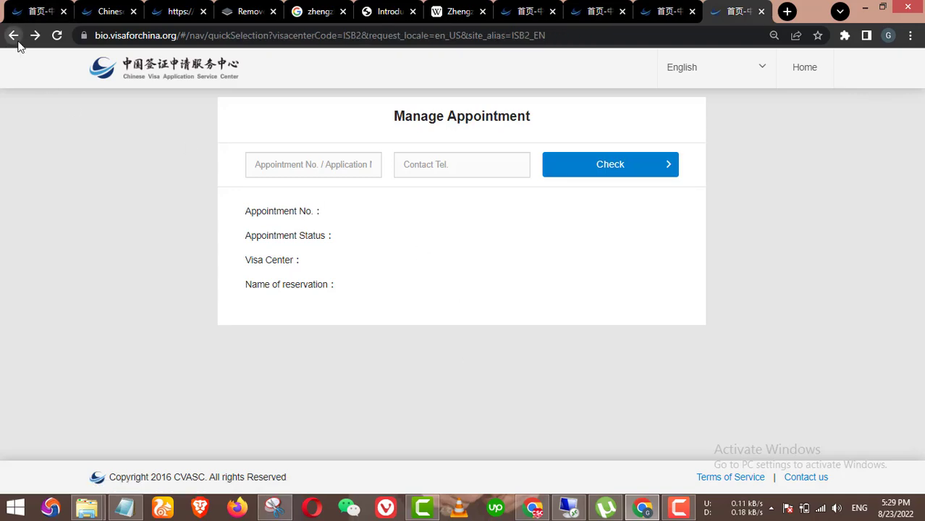
scroll(472, 365, down, 4)
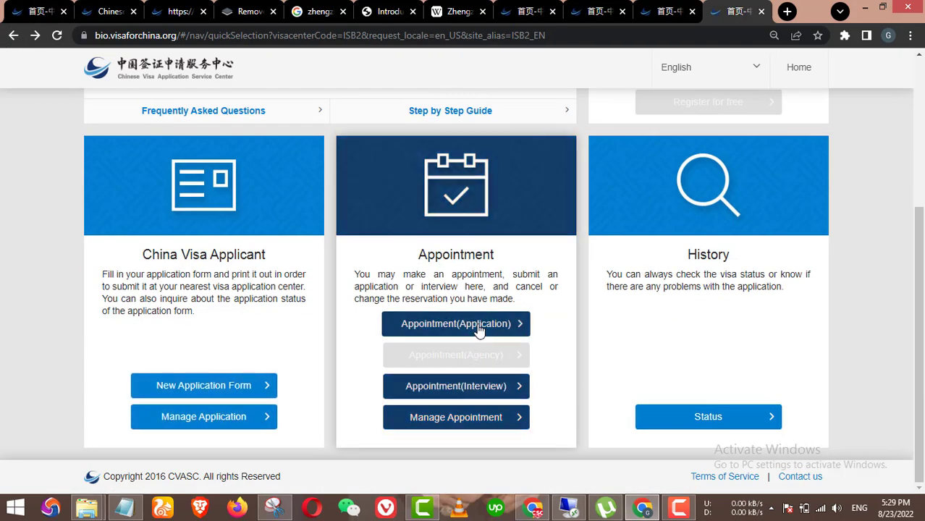
click(478, 326)
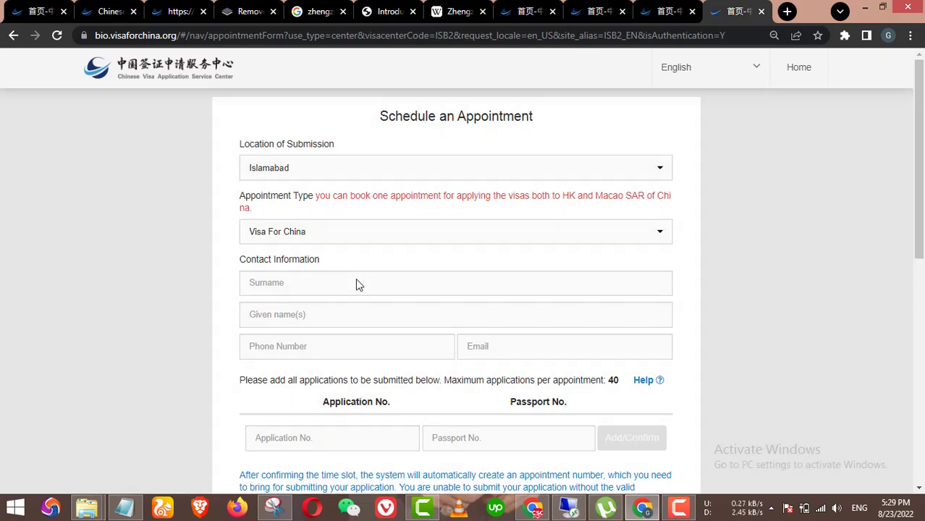
Step: Fill the surname, given name and phone number from saved autofill entries
click(355, 283)
click(330, 315)
click(326, 317)
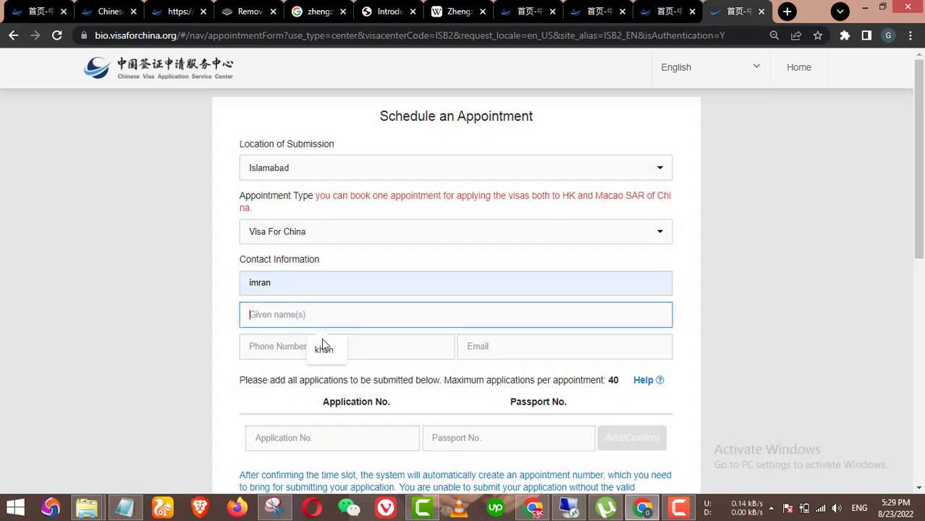
click(324, 349)
click(311, 351)
click(323, 377)
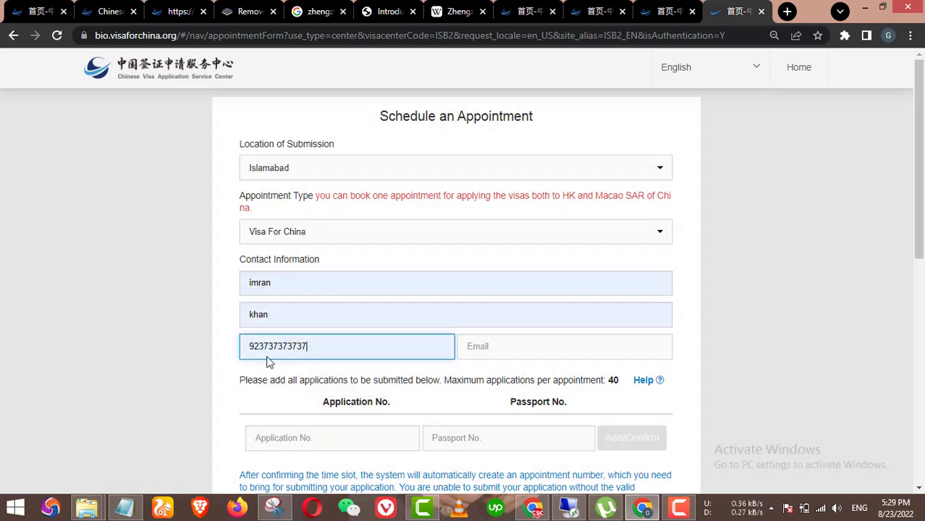
Step: Copy the e-mail address from the Notepad notes and paste it into the e-mail field
click(136, 502)
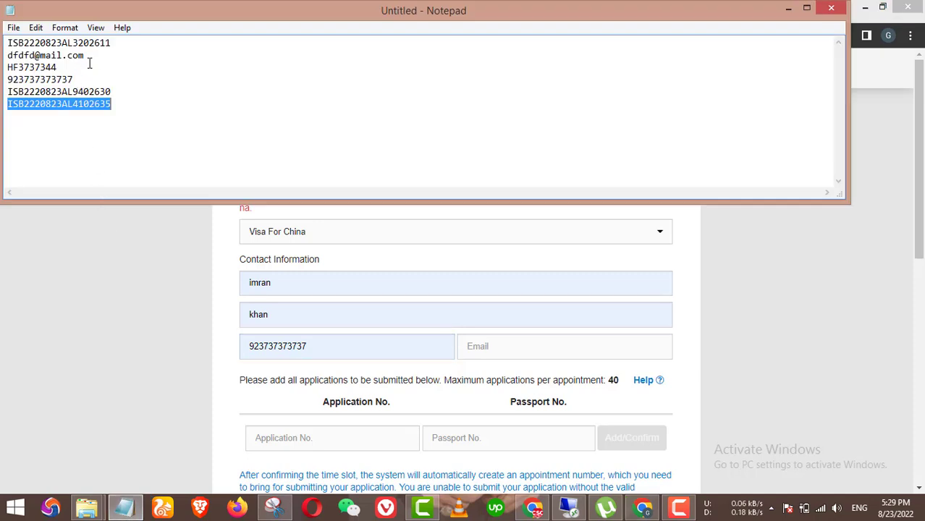
drag(88, 55, 7, 56)
key(ctrl+c)
click(321, 345)
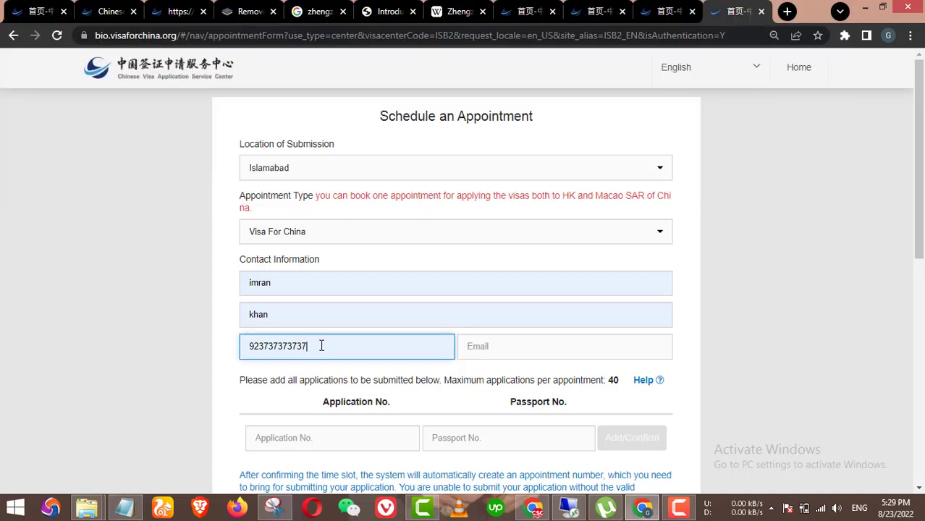
key(Tab)
key(ctrl+v)
scroll(324, 288, down, 3)
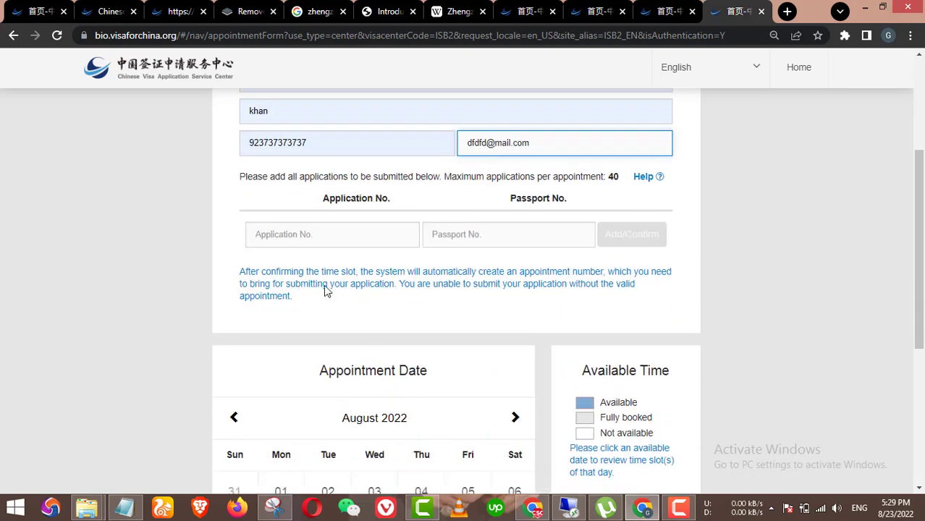
Step: Paste the new application number from Notepad and fill the passport number from a saved entry
click(343, 239)
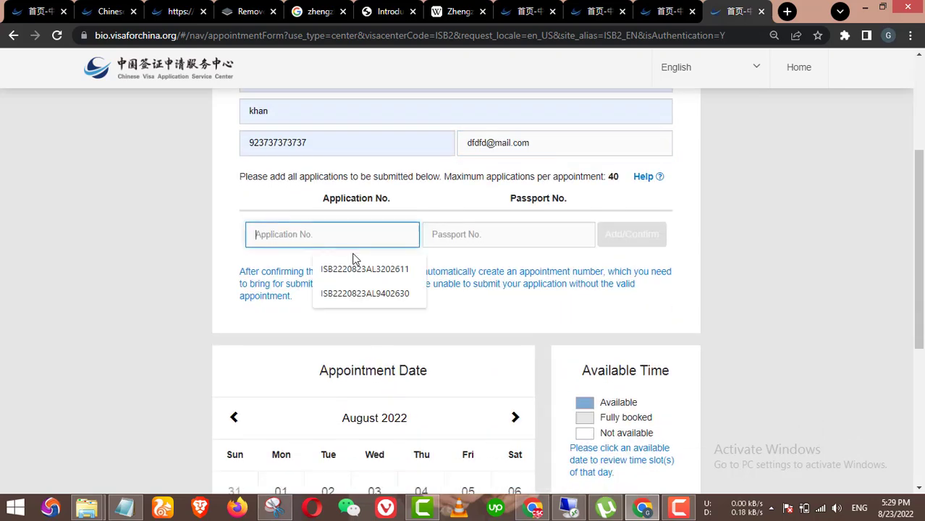
click(127, 509)
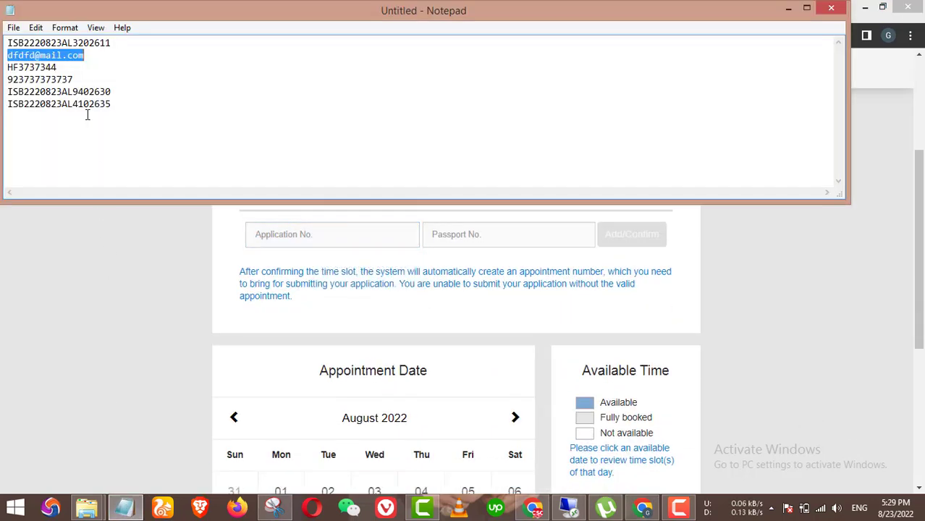
drag(113, 106, 7, 105)
key(ctrl+c)
click(71, 266)
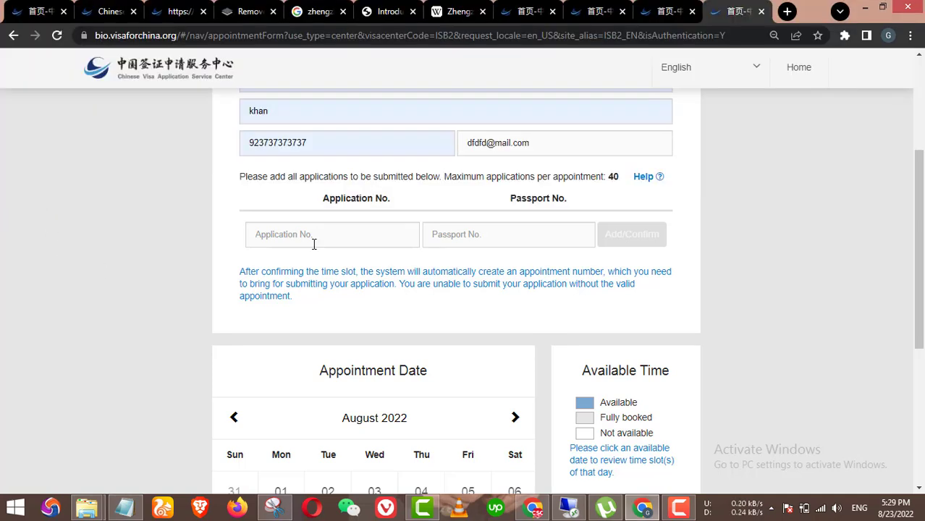
click(258, 241)
key(ctrl+v)
click(469, 243)
click(500, 272)
scroll(381, 299, down, 4)
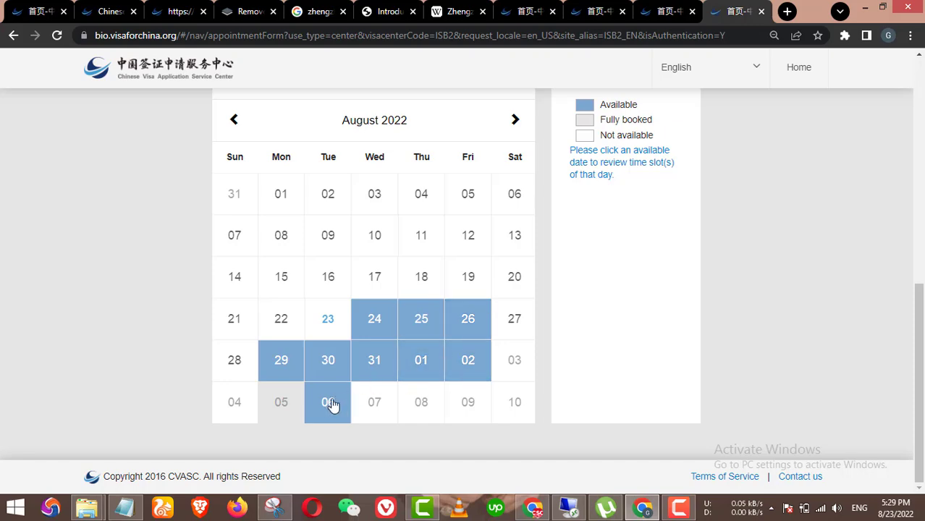
Step: Choose 6 September with the 12:00~13:00 slot and add the application to the appointment list
click(328, 401)
click(630, 283)
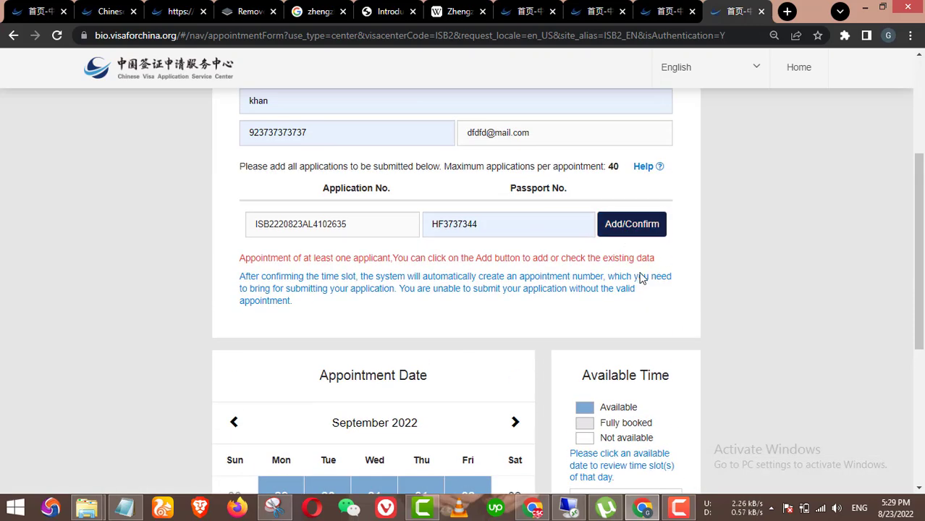
click(632, 223)
scroll(569, 325, down, 3)
scroll(614, 358, up, 1)
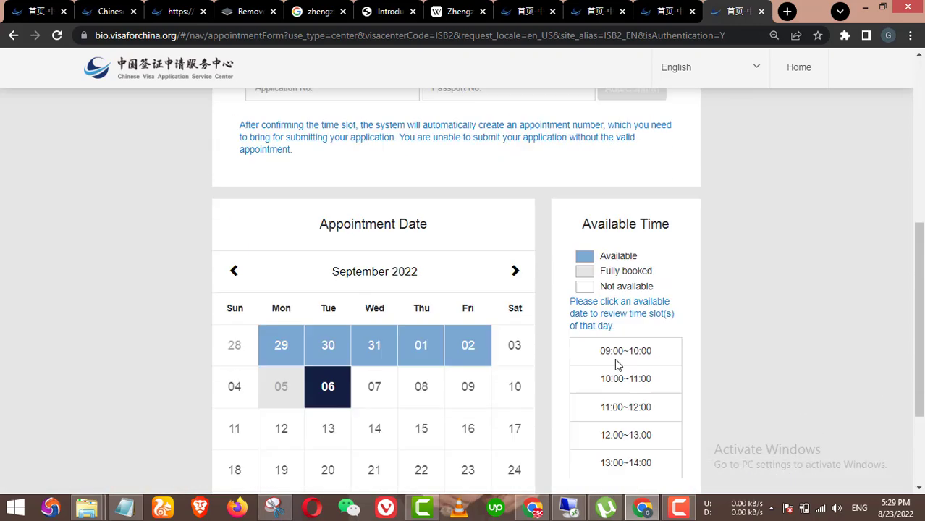
scroll(615, 358, up, 5)
scroll(637, 375, down, 7)
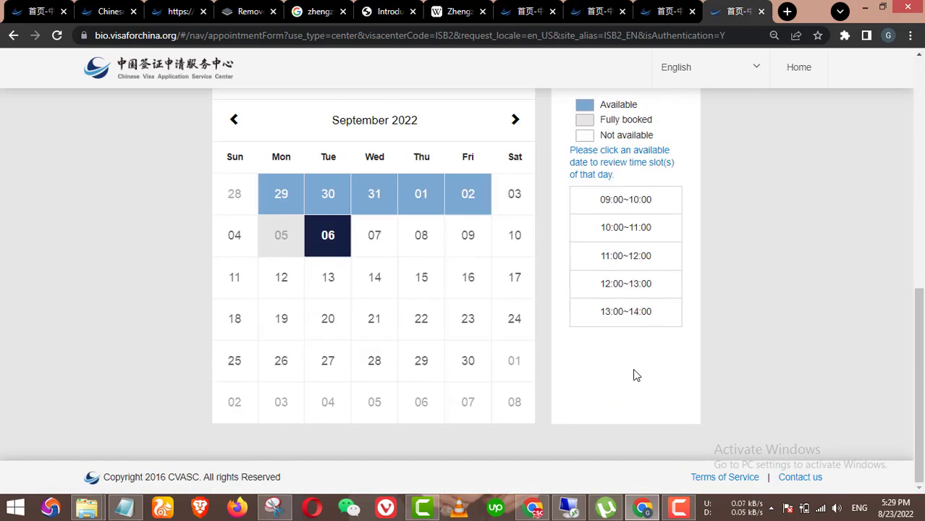
scroll(650, 385, up, 7)
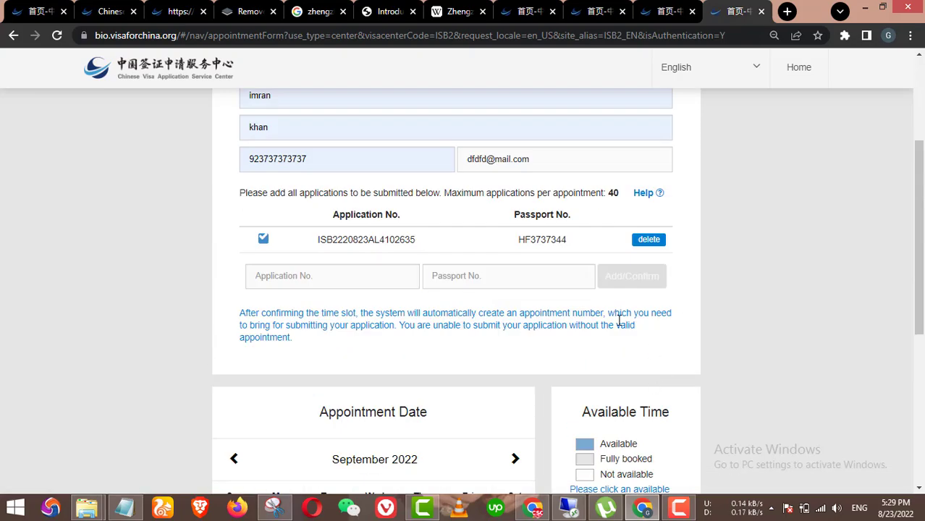
scroll(579, 289, down, 7)
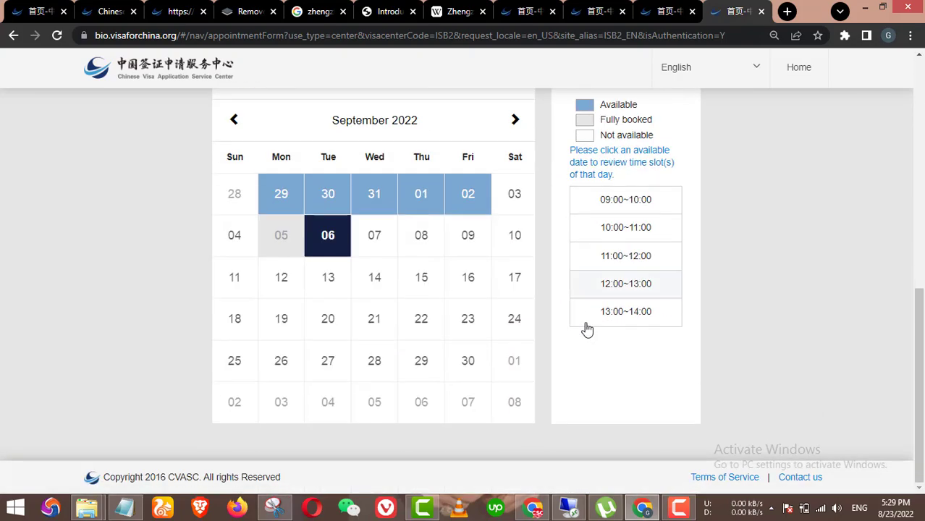
scroll(586, 326, up, 5)
scroll(581, 286, down, 3)
scroll(558, 297, up, 3)
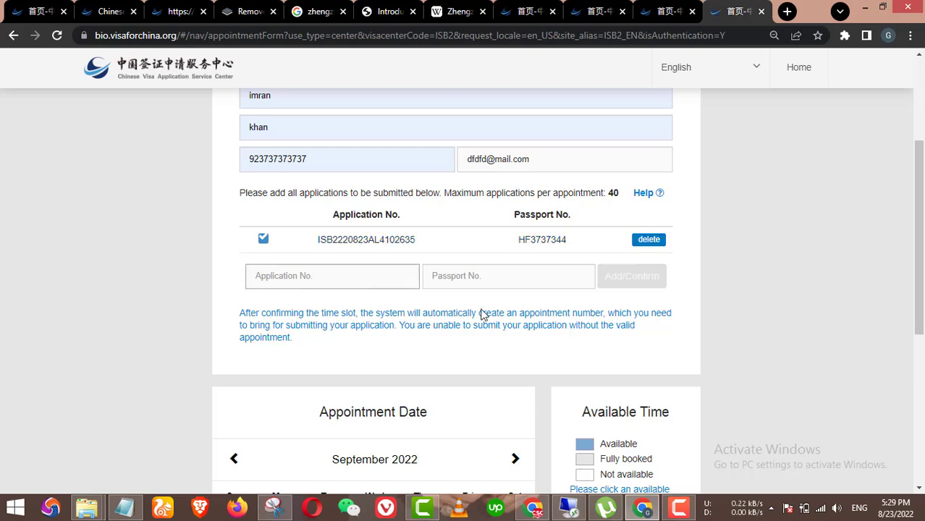
scroll(435, 318, down, 5)
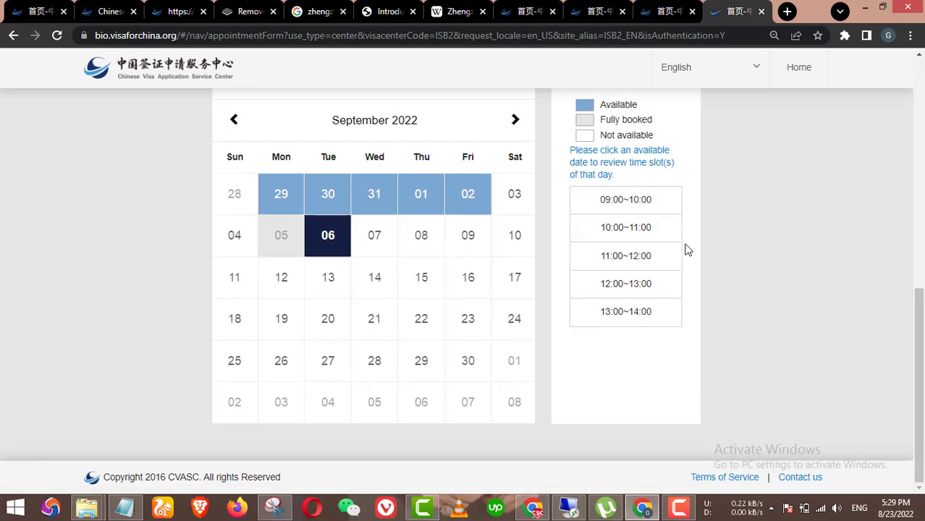
Step: Request booking of a time slot, then dismiss the prompt to return to the calendar
click(637, 257)
click(614, 285)
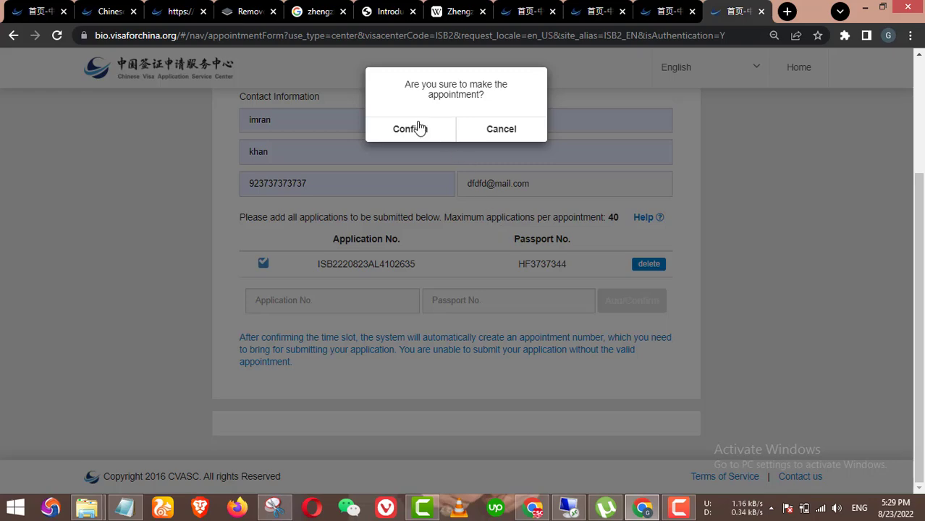
click(425, 130)
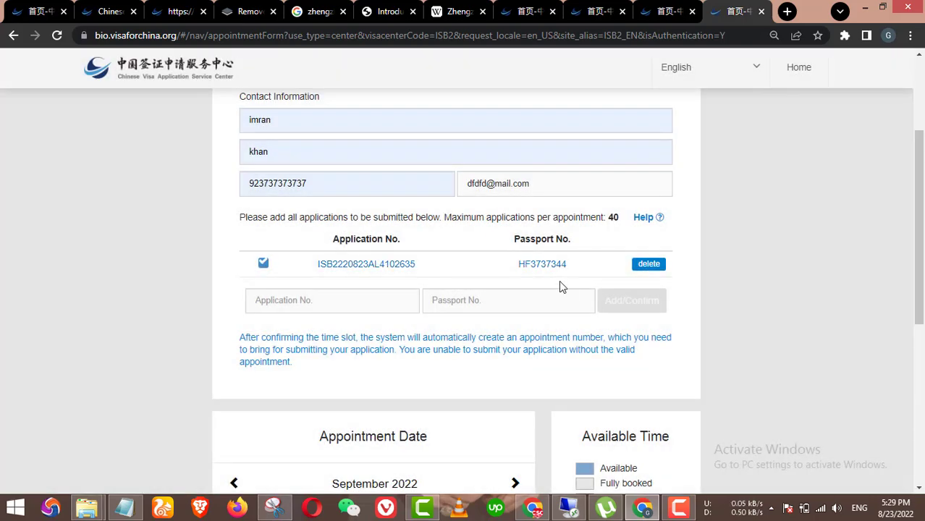
Step: Switch the appointment date to Thursday 1 September and choose the 13:00~14:00 slot
scroll(565, 286, down, 1)
scroll(575, 293, down, 4)
scroll(590, 328, up, 3)
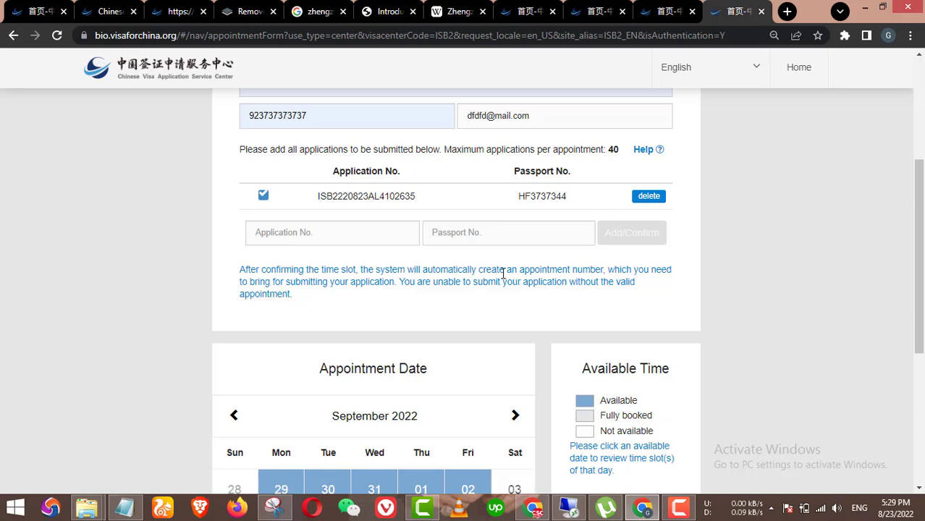
scroll(503, 279, down, 1)
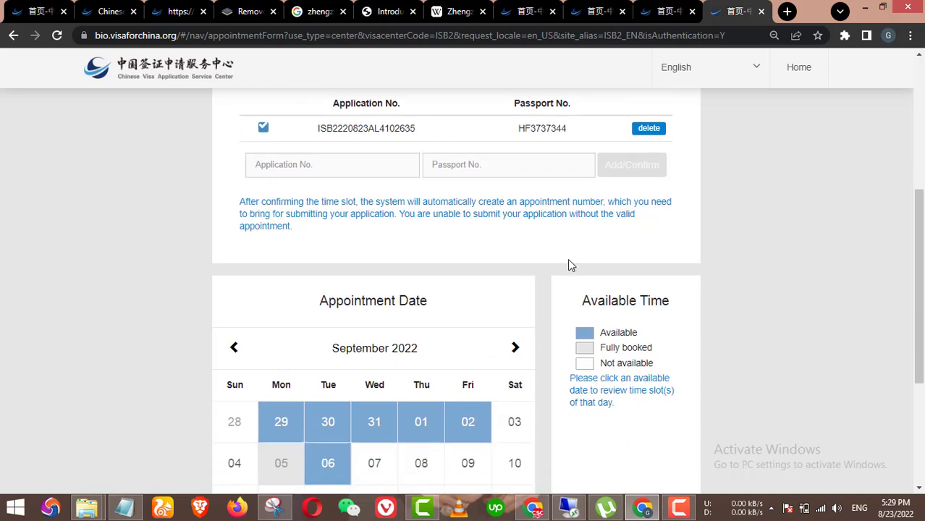
scroll(576, 353, down, 2)
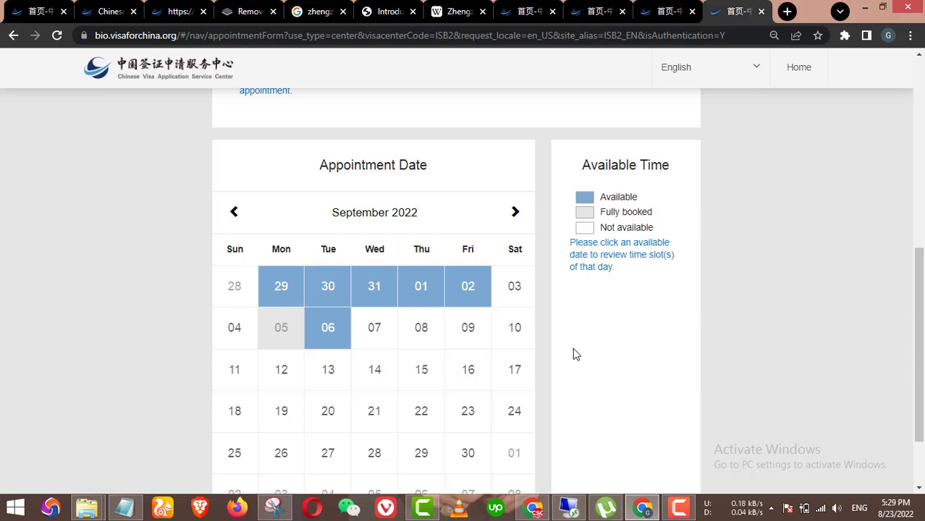
click(460, 293)
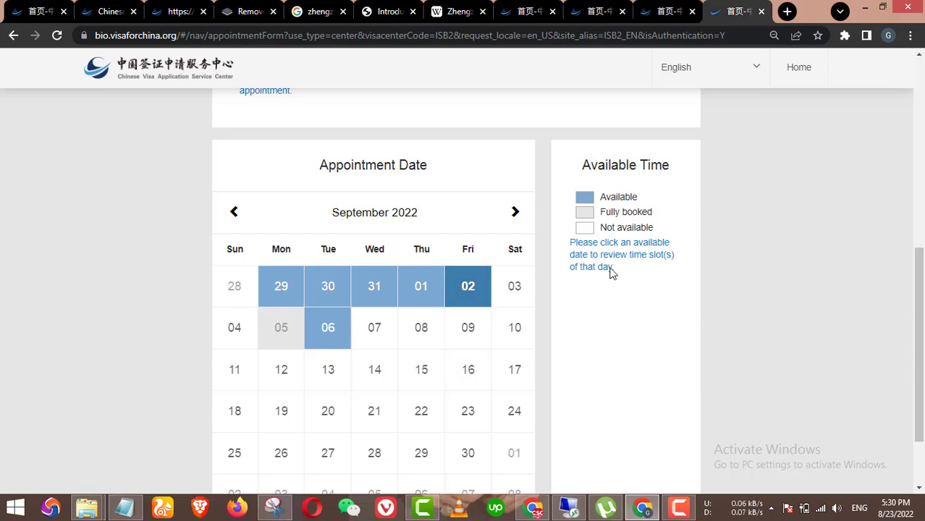
click(415, 289)
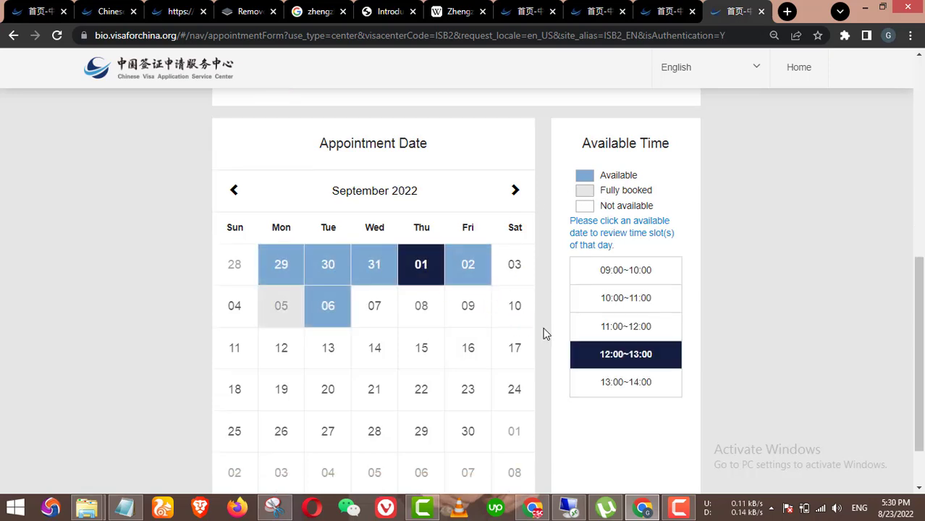
click(630, 384)
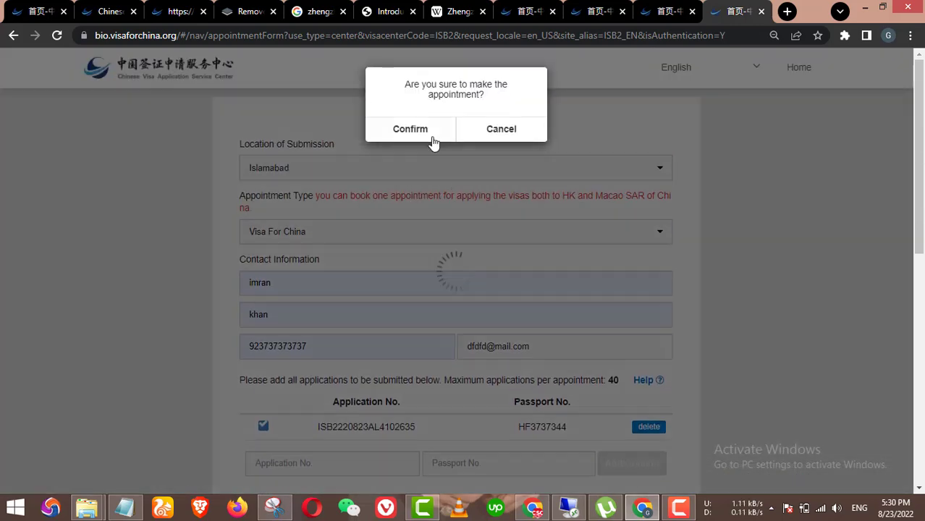
Step: Confirm the 1 September 13:00–14:00 booking and dismiss the print and reservation e-mail notices
click(432, 139)
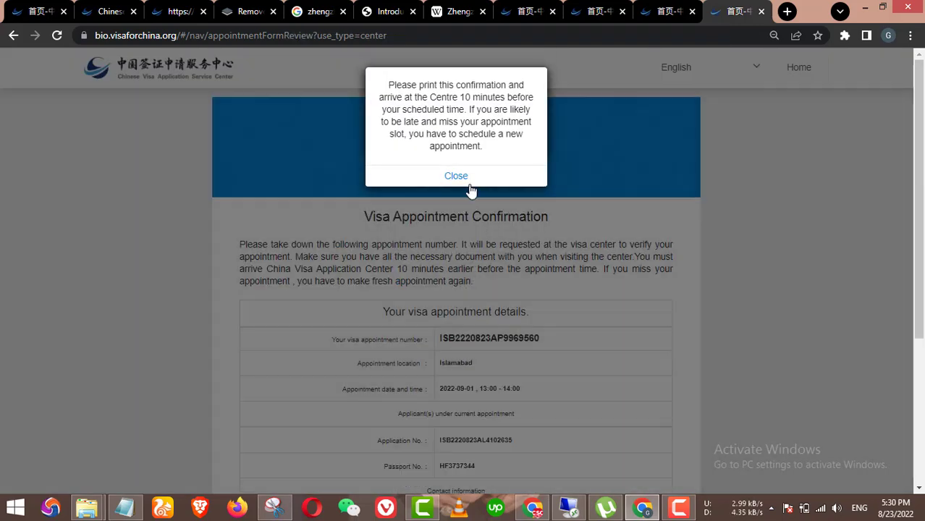
click(464, 181)
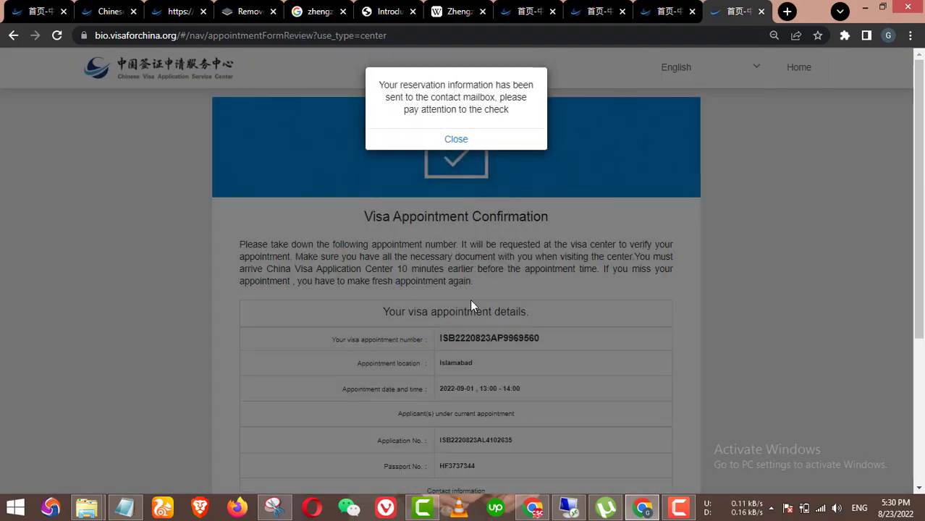
click(456, 140)
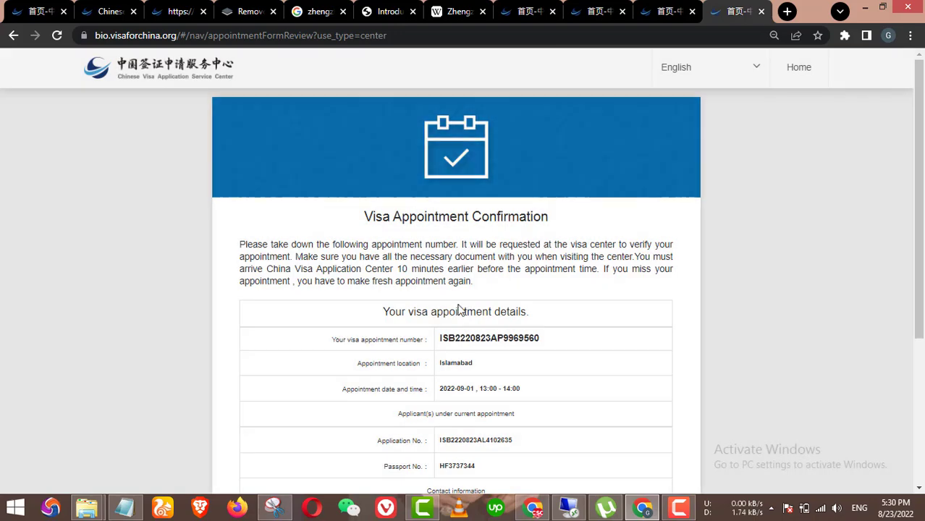
Step: Scroll through the confirmation page to review the Islamabad 2022-09-01 appointment details
scroll(483, 332, down, 3)
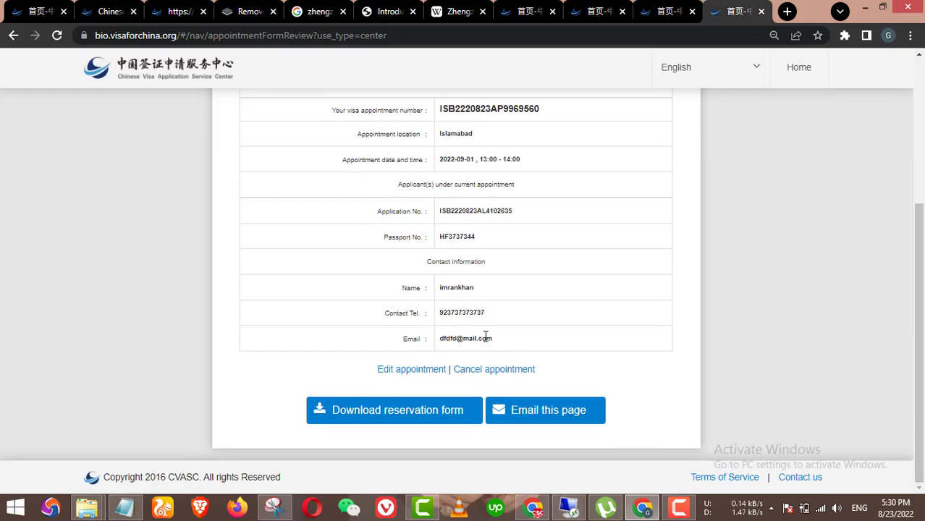
scroll(465, 362, up, 2)
scroll(467, 290, down, 2)
scroll(498, 402, up, 2)
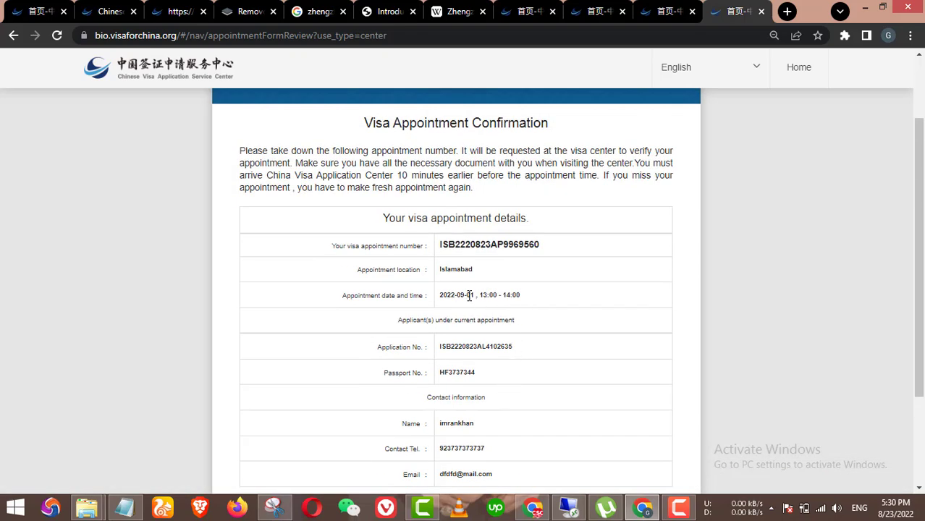
scroll(491, 321, down, 2)
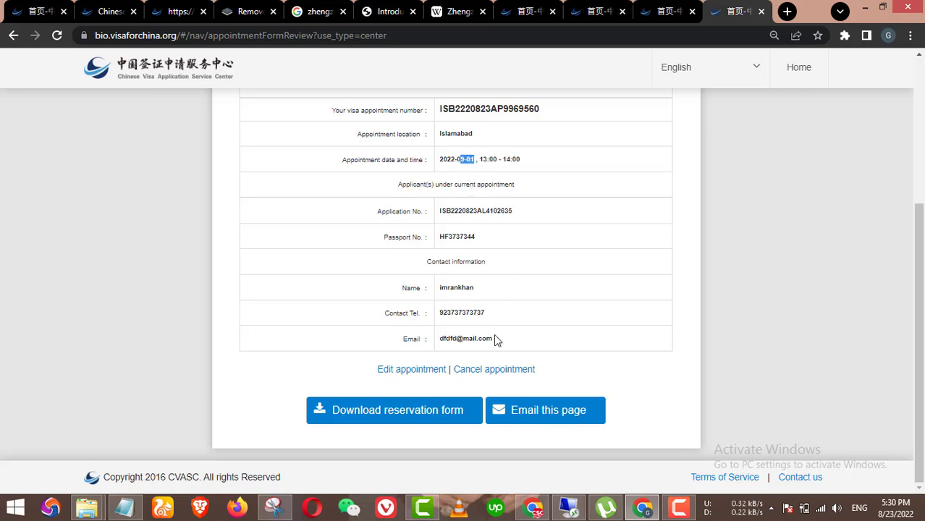
click(412, 370)
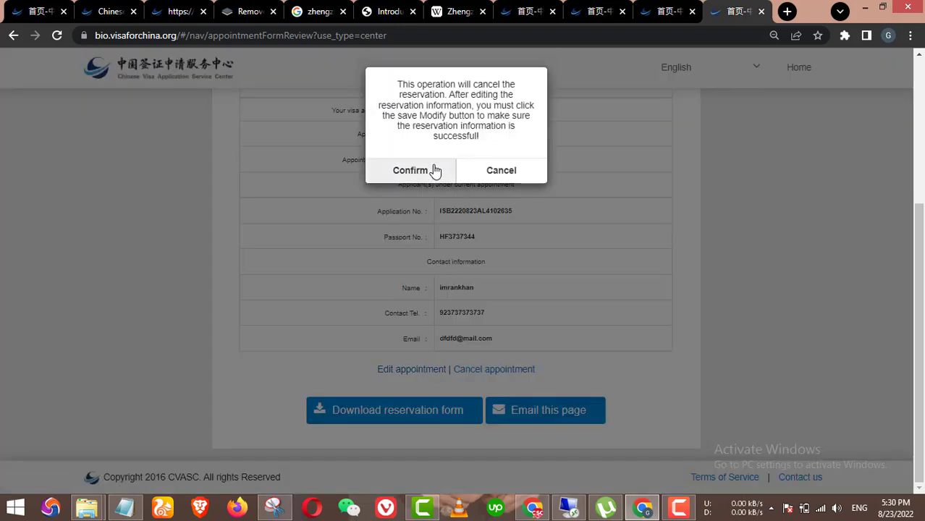
click(434, 172)
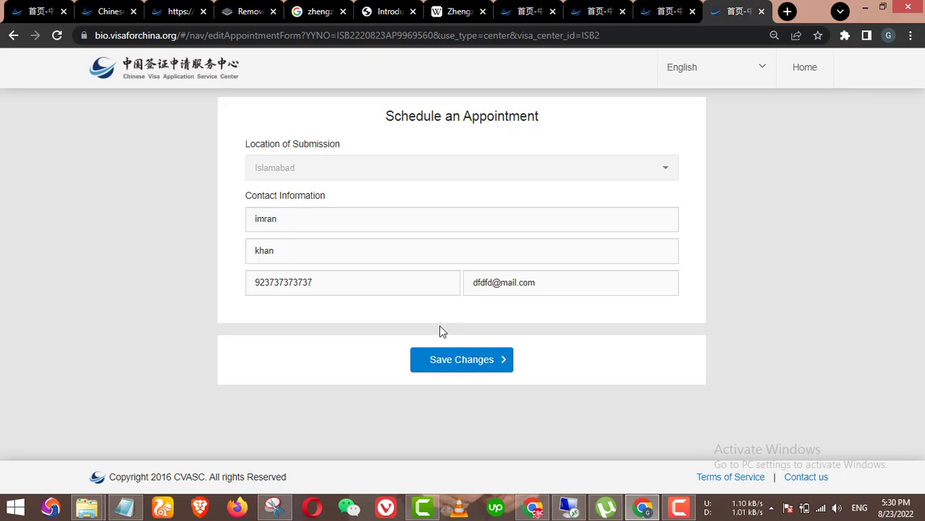
click(360, 281)
click(411, 194)
click(447, 362)
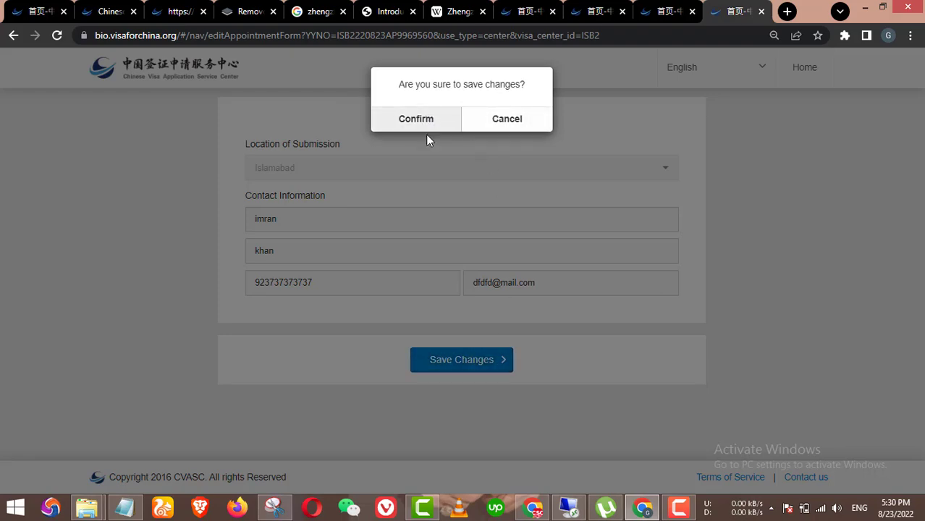
click(417, 119)
Step: Cancel the 1 September 2022, 13:00–14:00 appointment and close the success and e-mail notices
click(456, 177)
scroll(435, 362, down, 3)
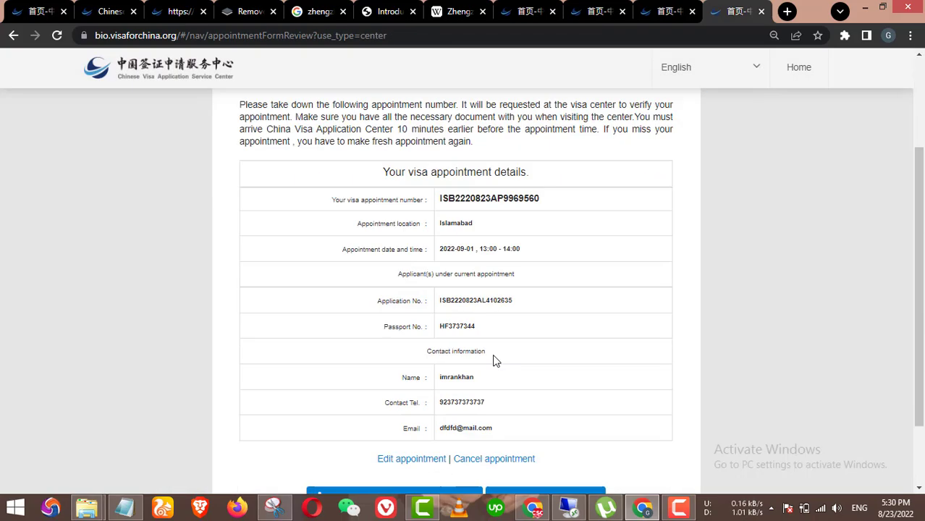
click(494, 370)
click(411, 119)
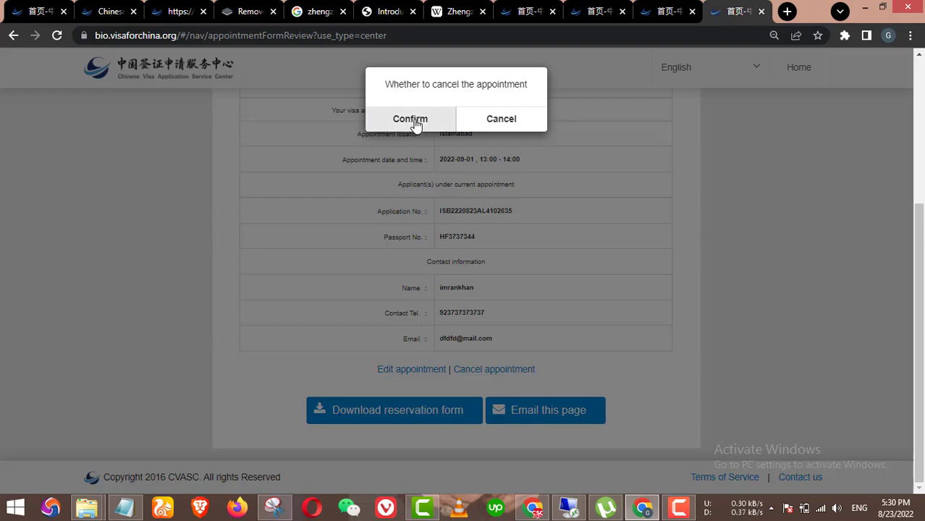
click(512, 115)
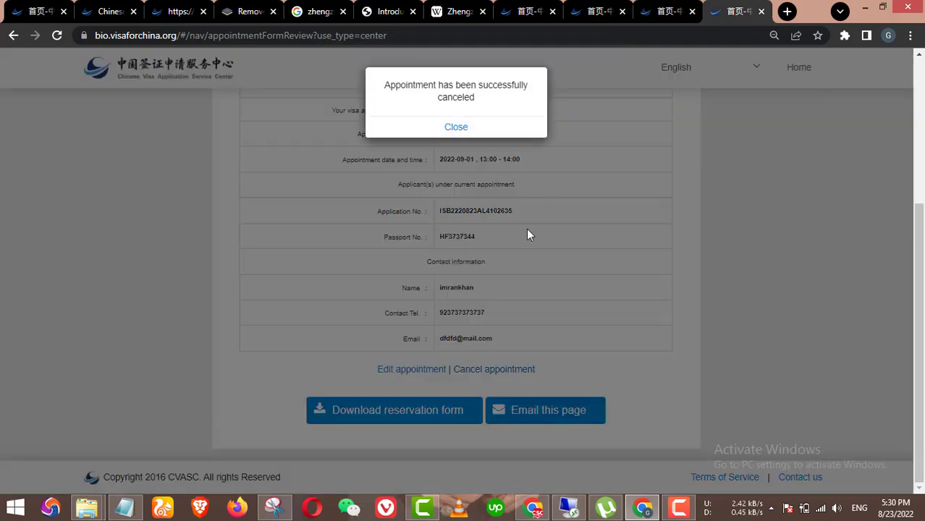
click(396, 126)
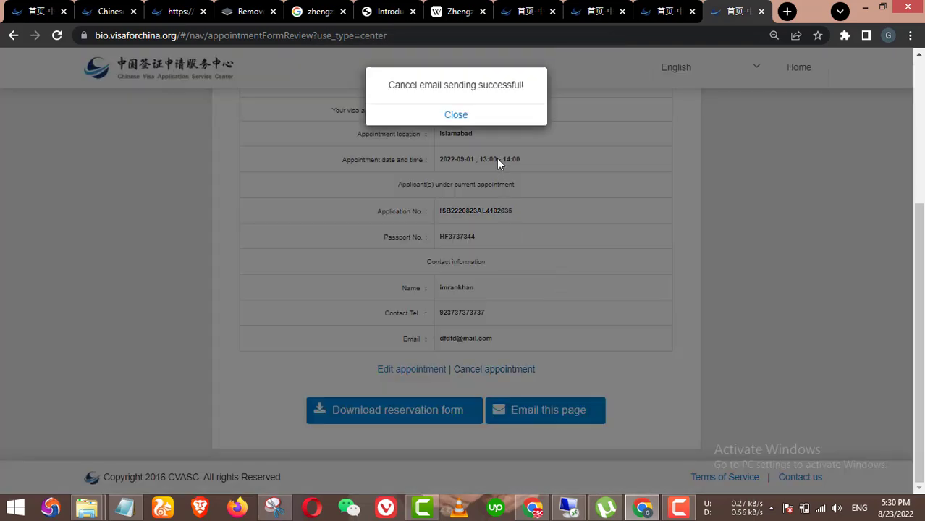
click(464, 116)
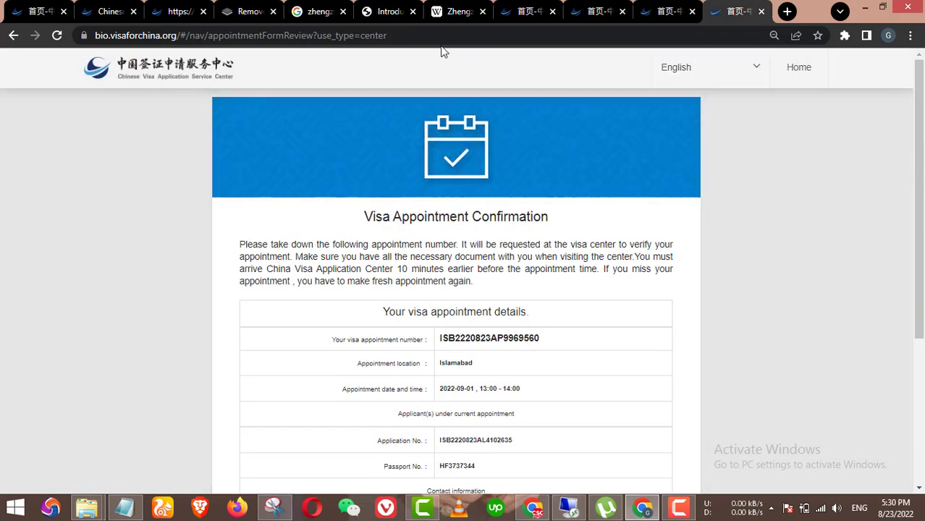
click(433, 34)
Step: Reopen the copied confirmation page address in a new browser tab and dismiss the print notice
key(ctrl+c)
click(787, 10)
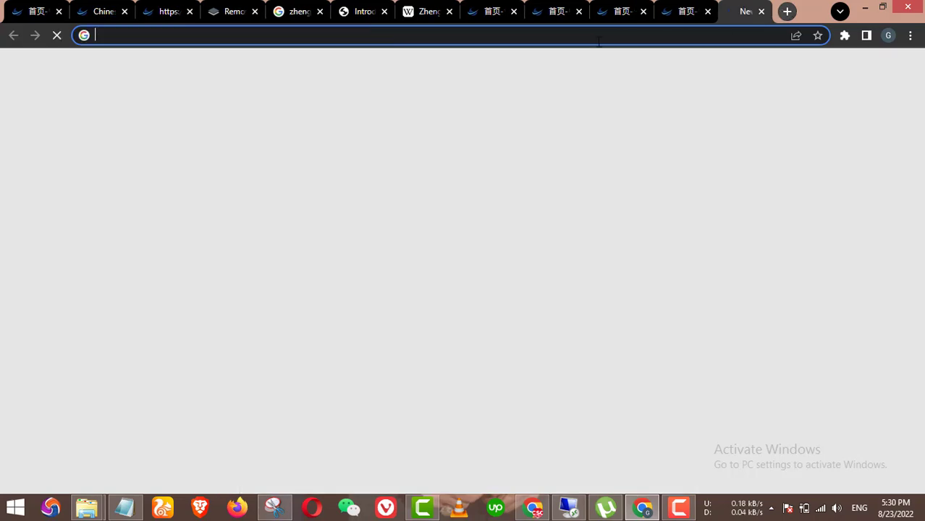
key(ctrl+v)
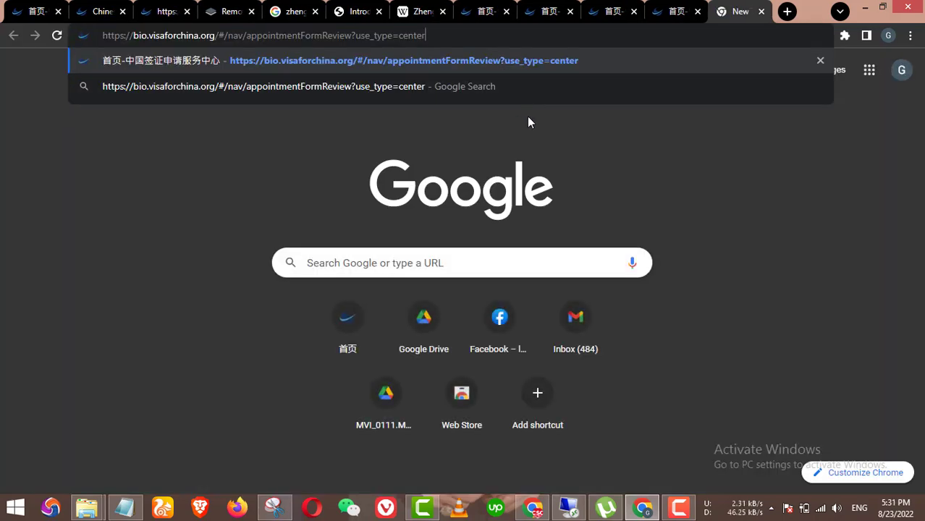
key(Return)
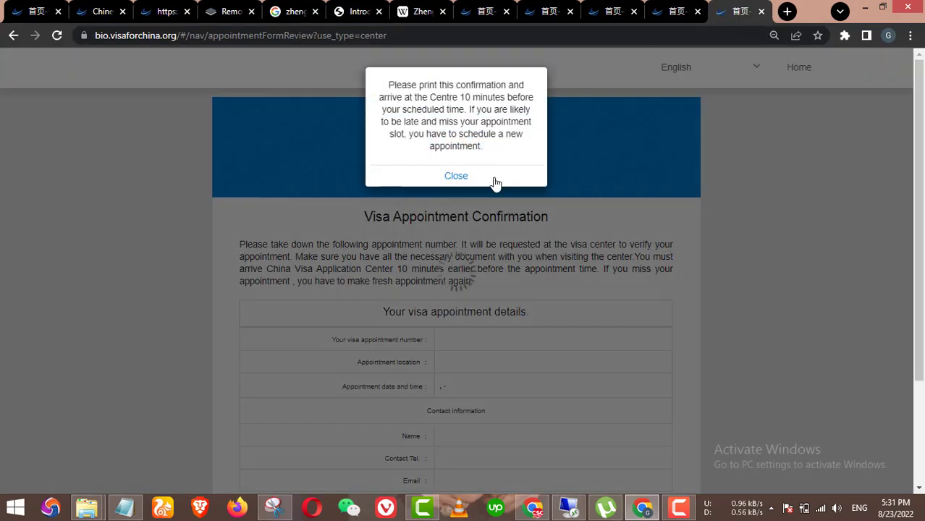
click(464, 172)
Step: Load the site's home page in the new tab and start a New Application Form
click(549, 11)
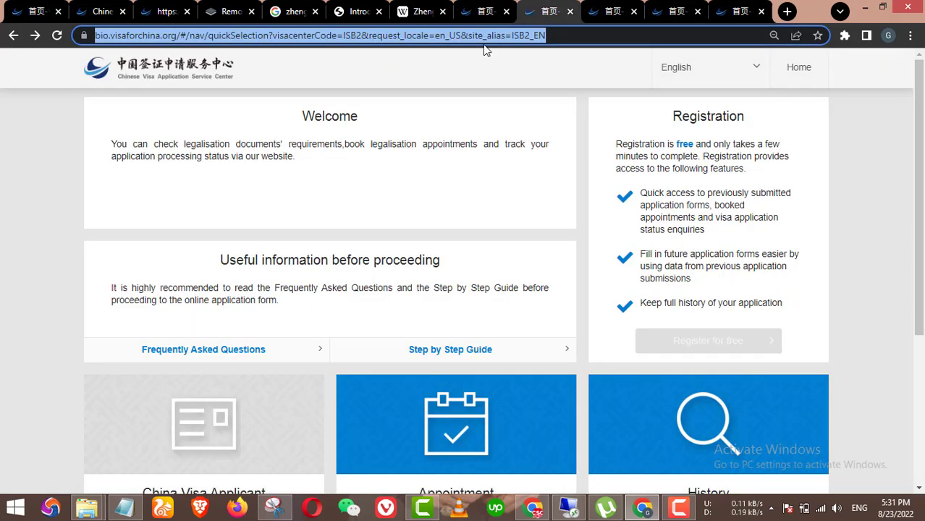
click(740, 11)
click(644, 35)
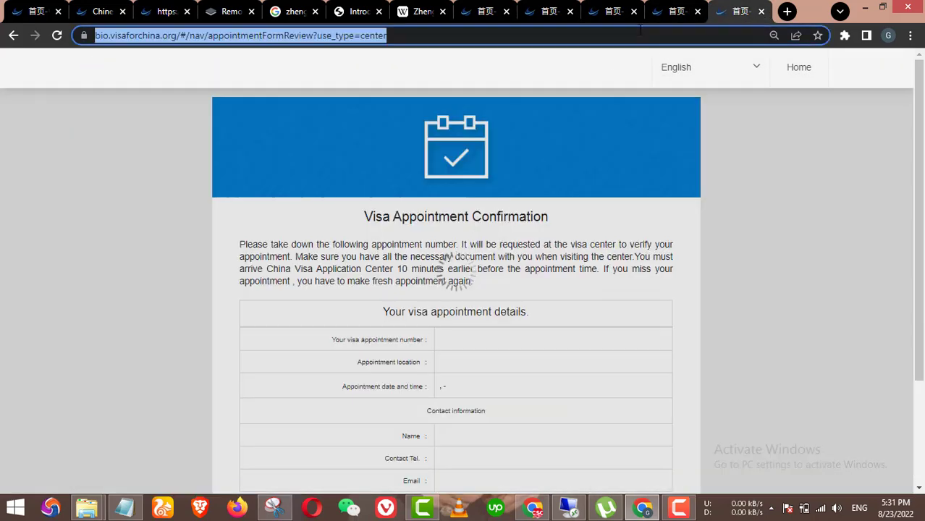
key(ctrl+v)
key(Return)
scroll(217, 391, down, 3)
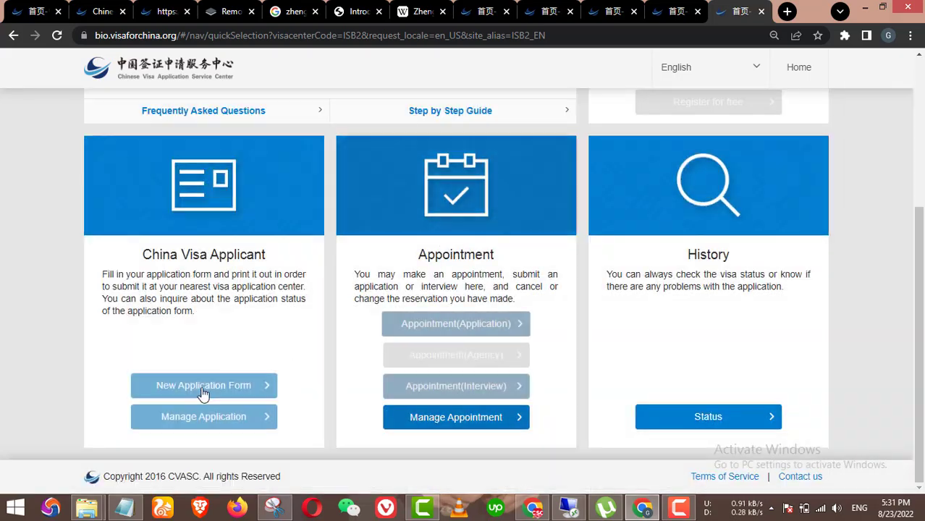
click(246, 391)
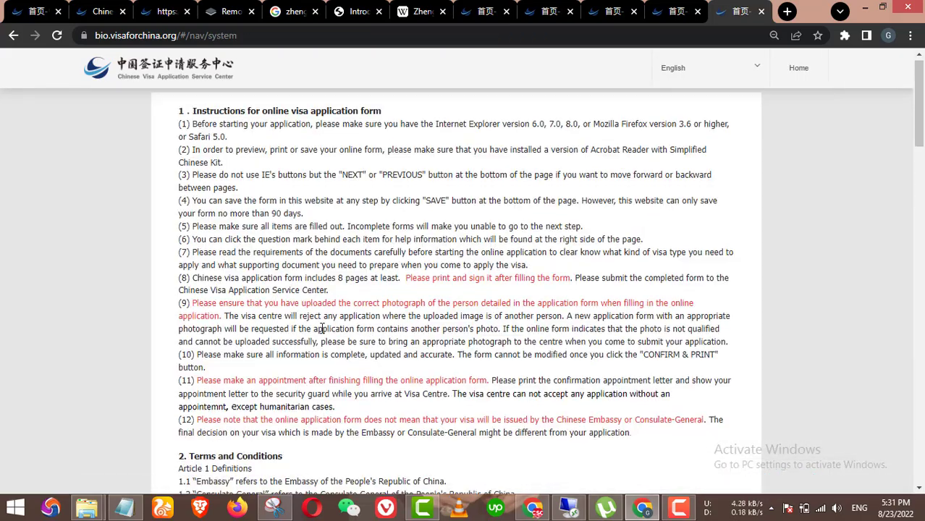
scroll(317, 374, down, 10)
scroll(316, 374, down, 10)
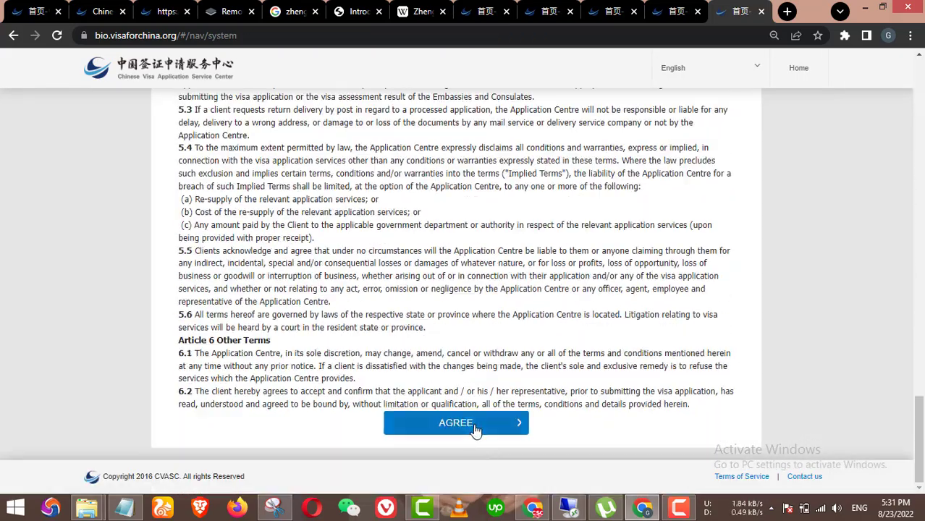
scroll(505, 323, down, 2)
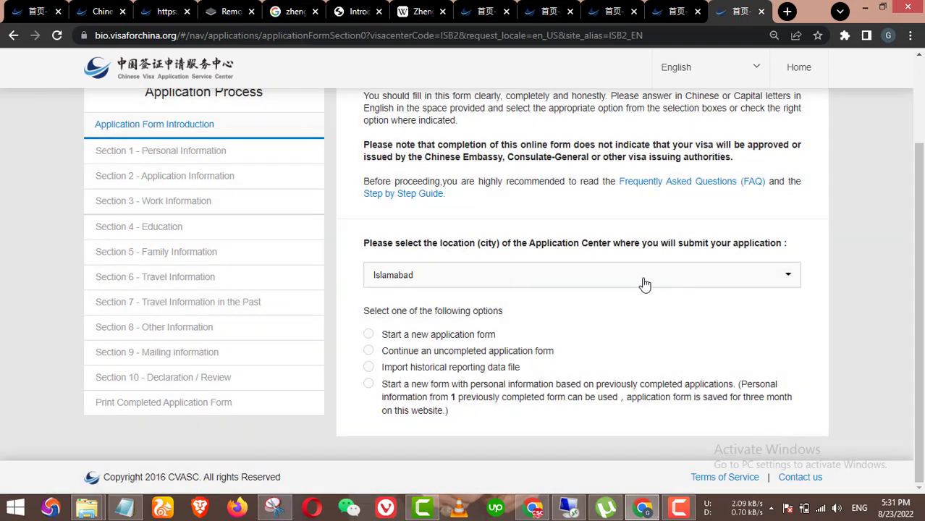
Step: Keep Islamabad as the application center and choose to reuse previous personal information
click(644, 277)
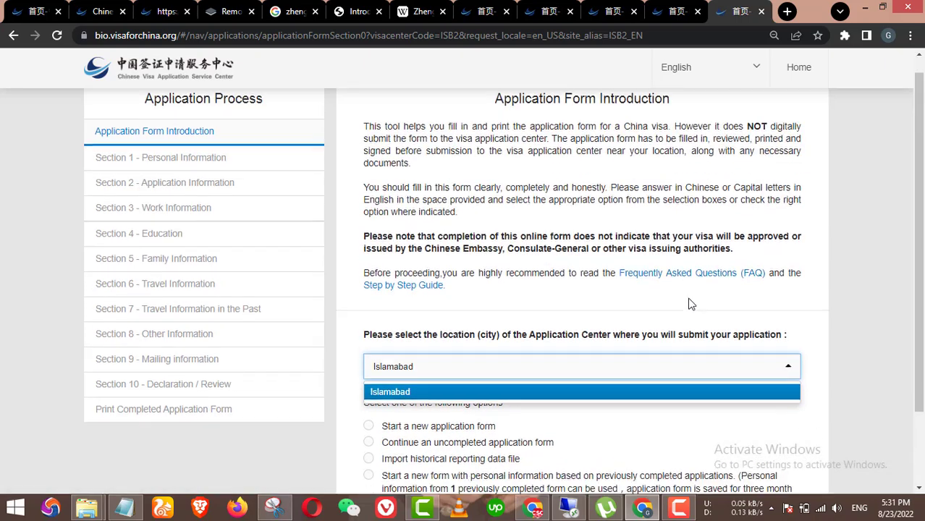
click(634, 346)
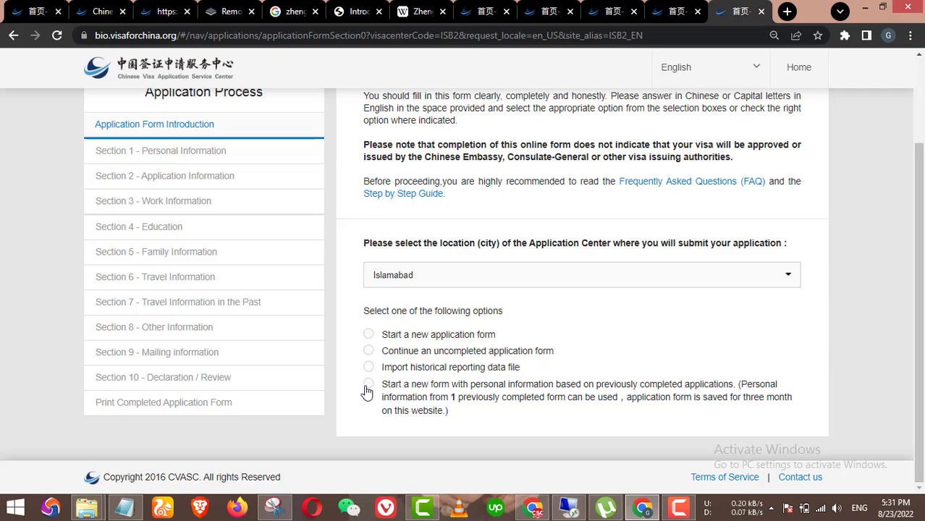
click(433, 409)
Step: Enter the earlier application number from Notepad and the passport number, then start the prepopulated form
scroll(523, 386, down, 2)
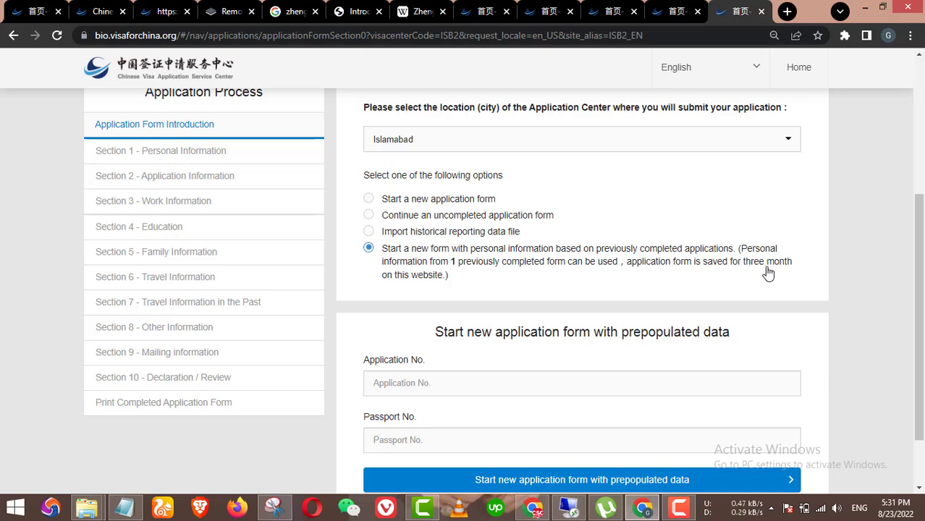
scroll(695, 279, down, 1)
click(469, 298)
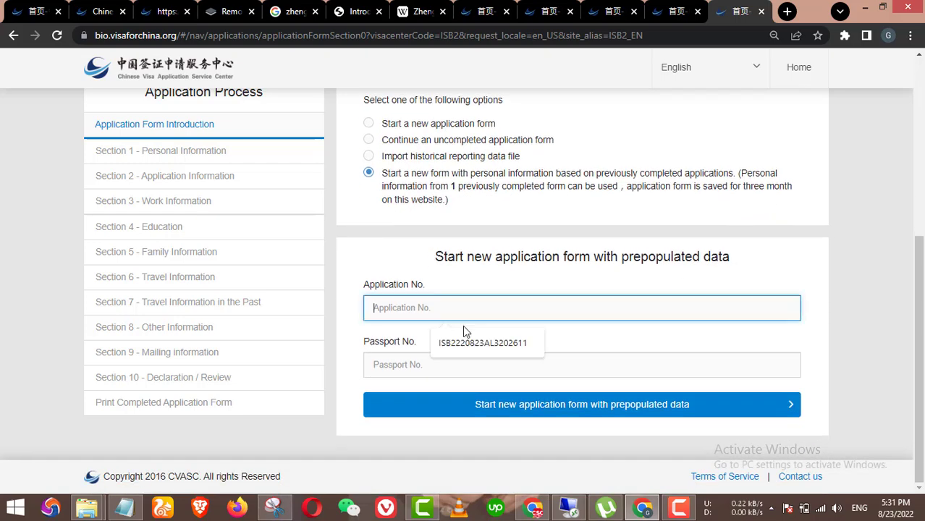
click(464, 338)
click(457, 366)
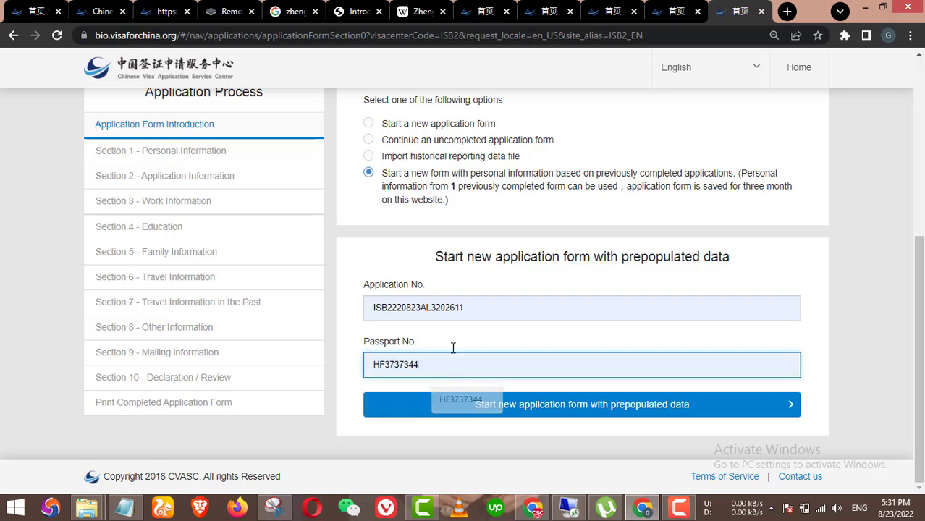
click(460, 399)
click(125, 509)
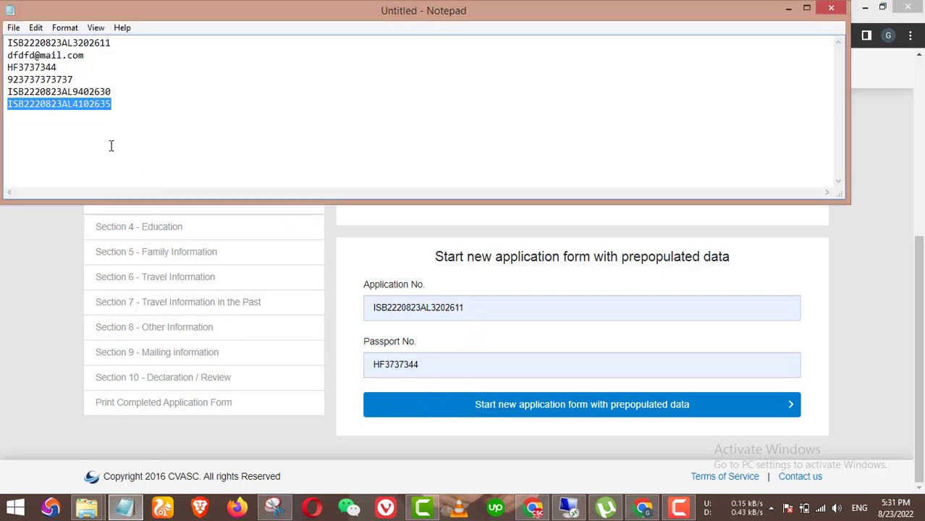
double_click(424, 307)
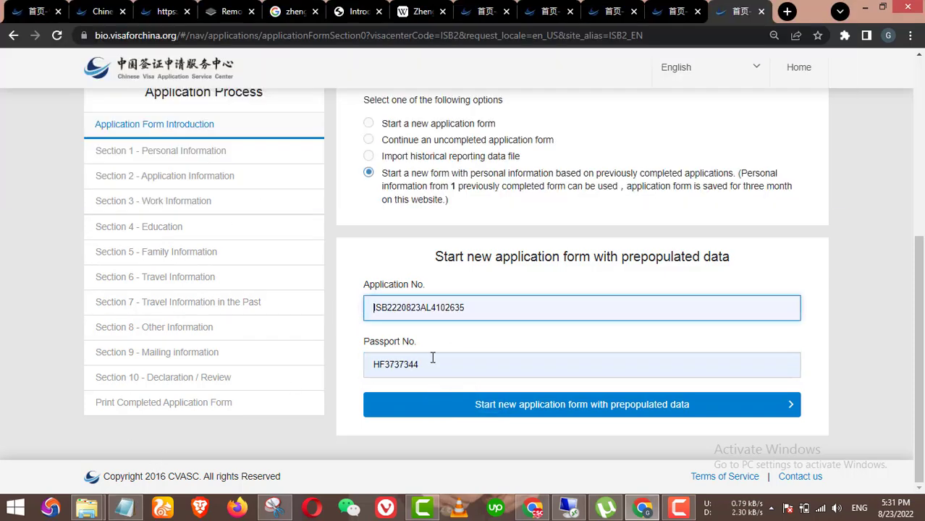
click(514, 413)
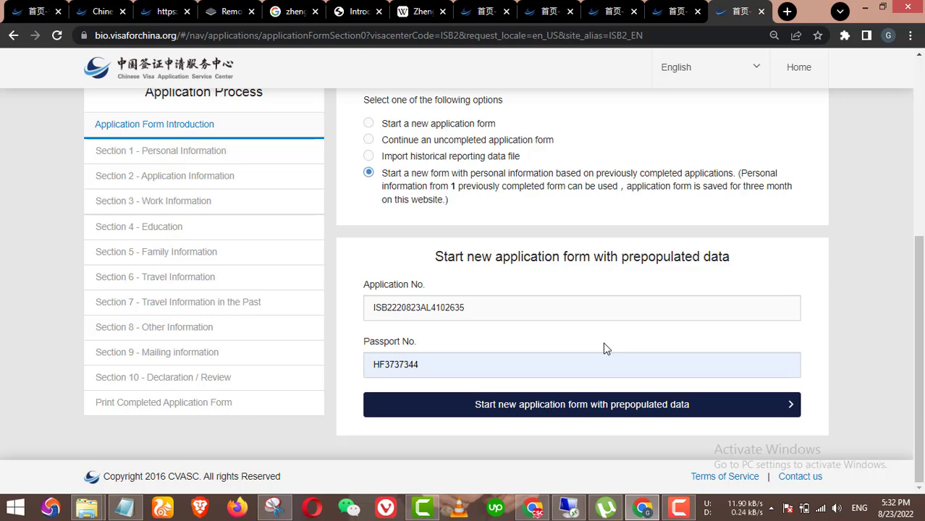
Step: Load the prepopulated form and review Section 1's prefilled personal details, photo and passport dates
key(Return)
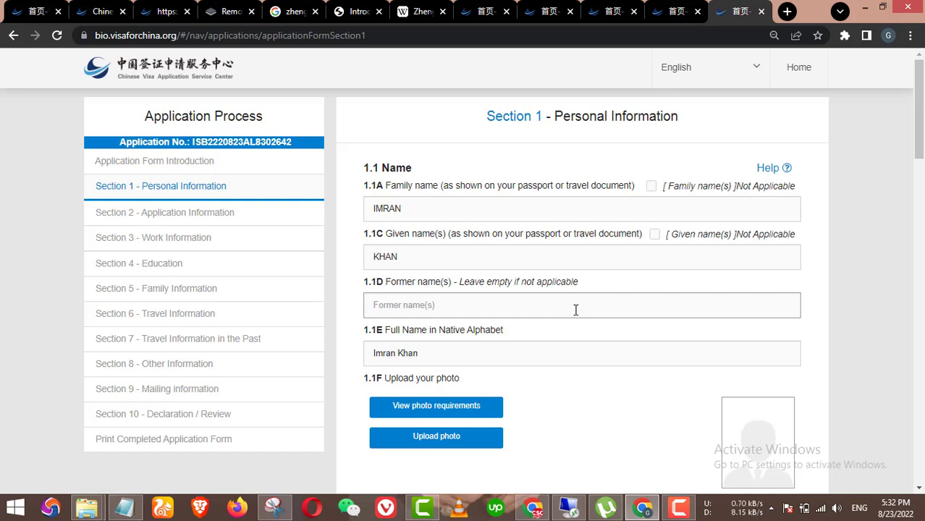
scroll(576, 310, down, 2)
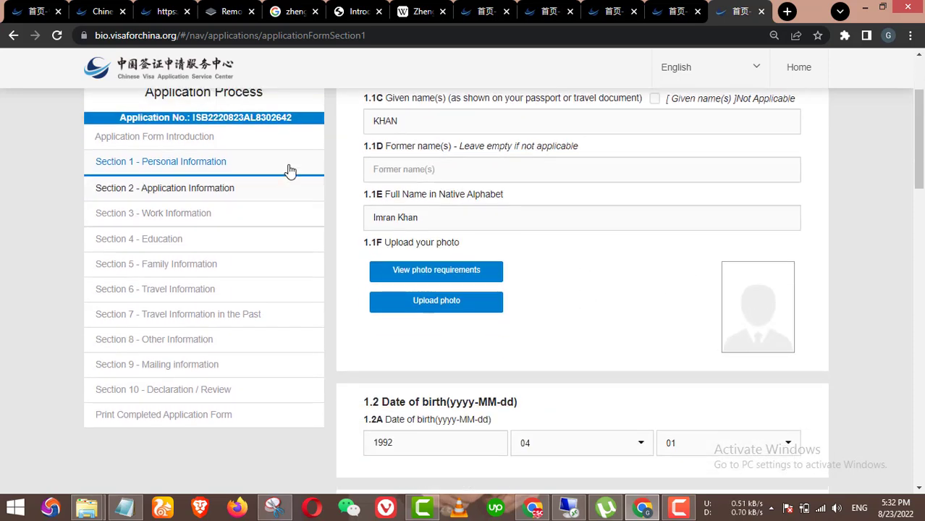
scroll(601, 304, down, 5)
scroll(825, 261, up, 3)
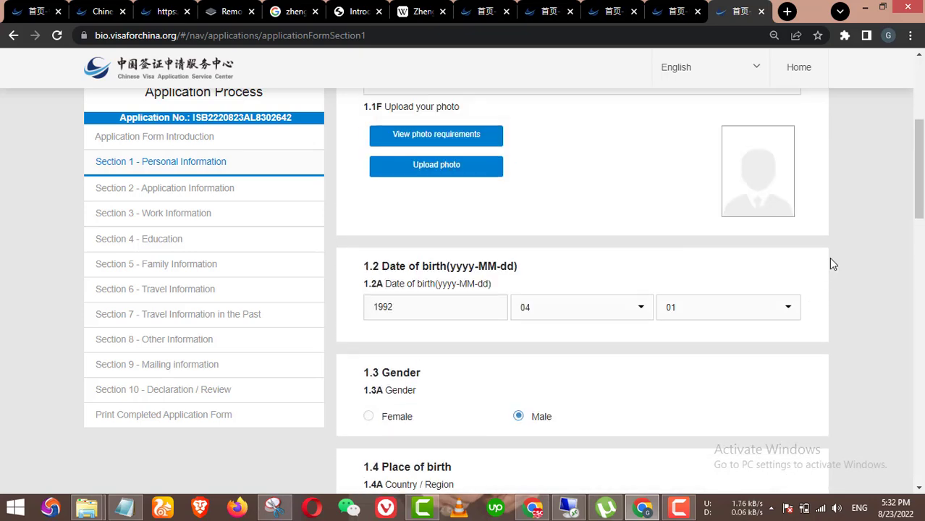
scroll(567, 252, up, 4)
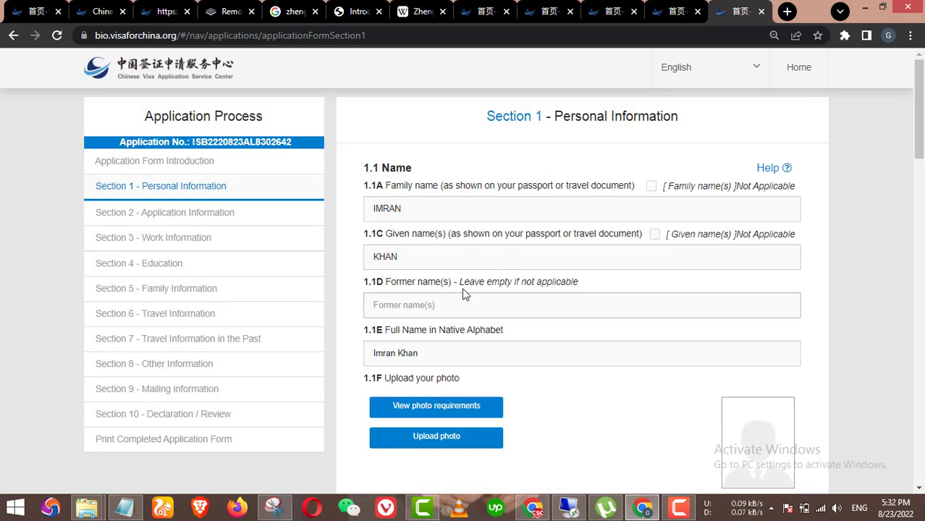
scroll(625, 297, down, 10)
scroll(625, 315, up, 10)
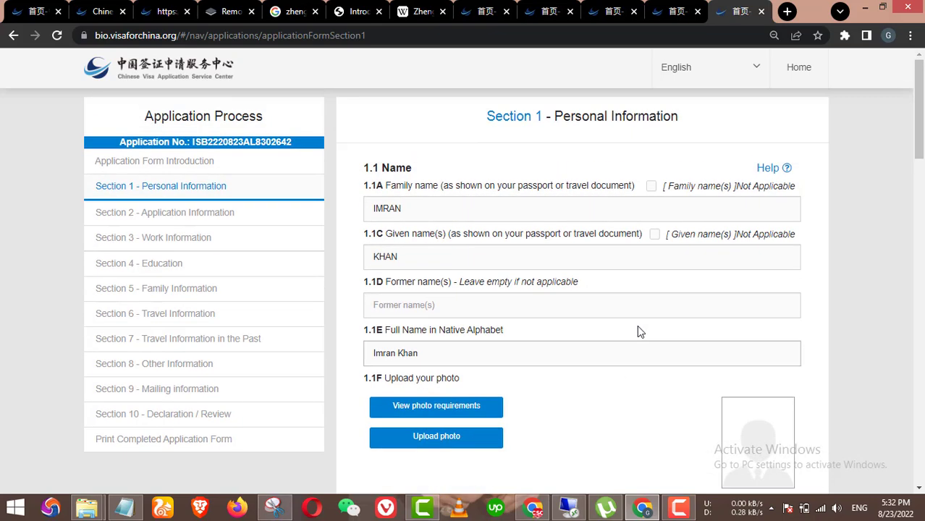
scroll(666, 289, down, 4)
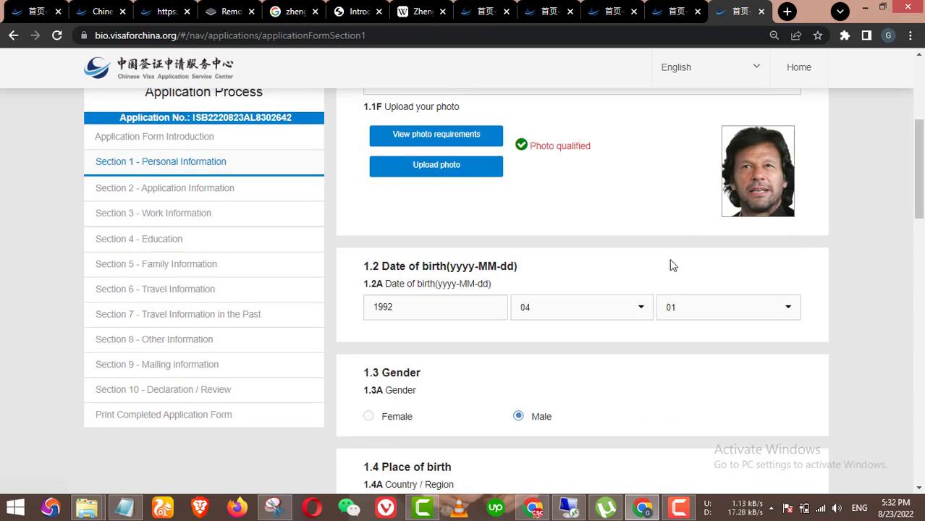
scroll(672, 264, down, 16)
scroll(610, 351, down, 3)
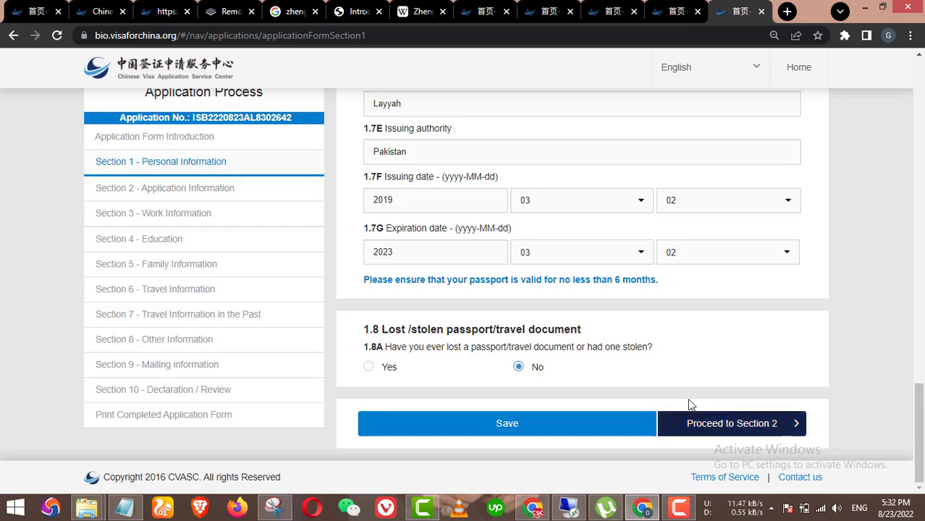
Step: Advance through the prefilled pages from Section 1 to Section 6 travel information
click(746, 410)
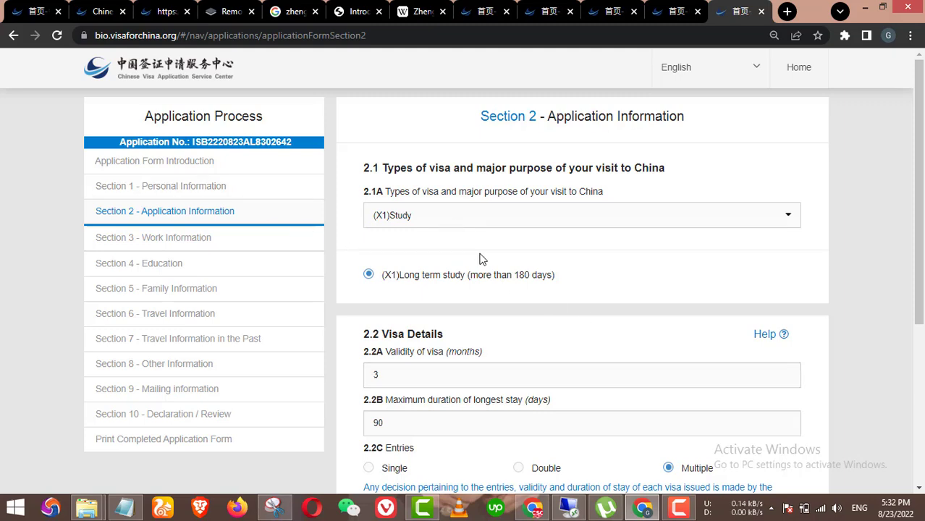
scroll(477, 306, down, 4)
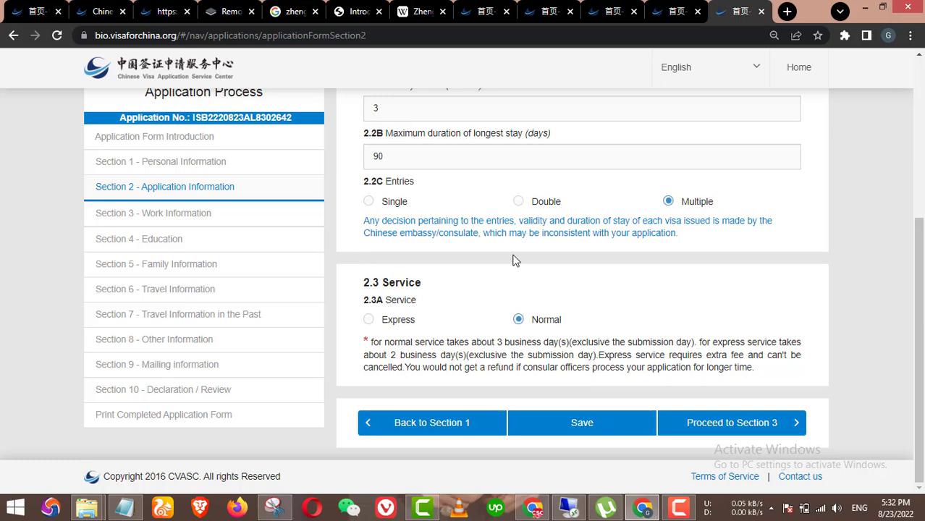
click(714, 425)
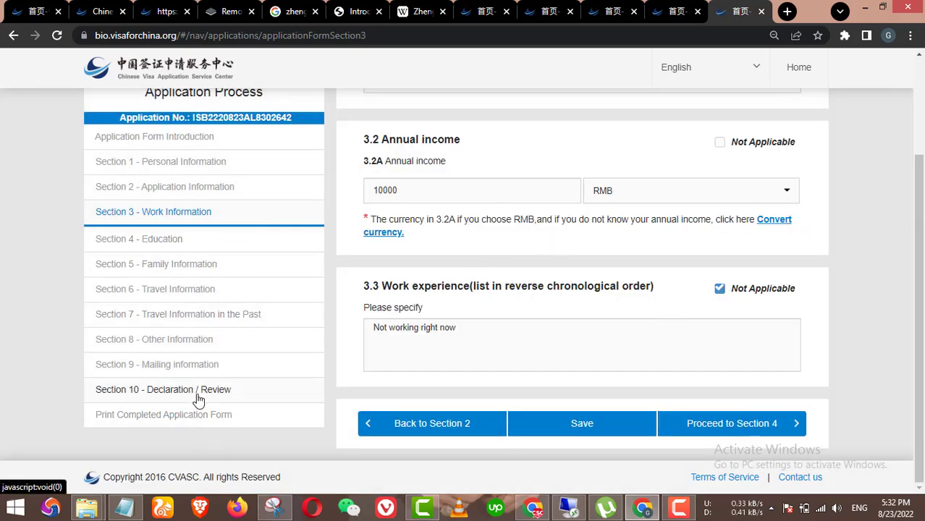
click(694, 430)
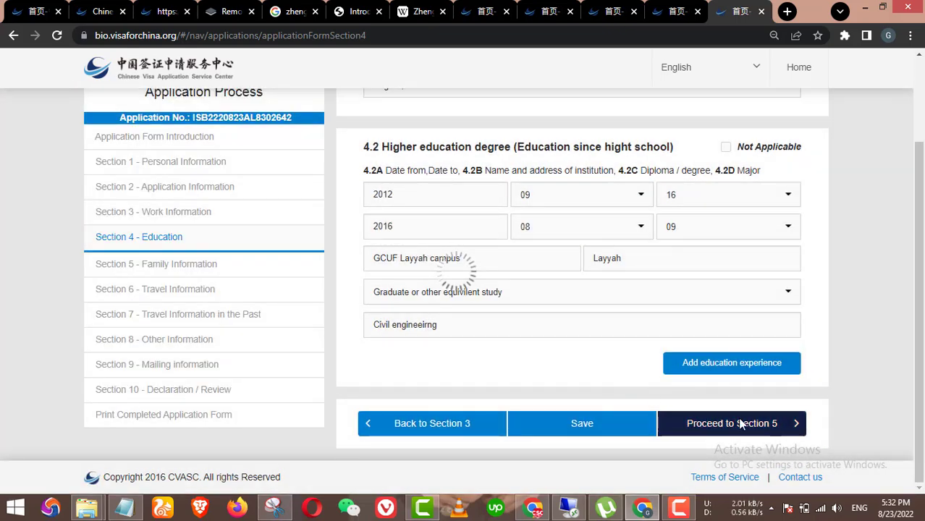
click(740, 425)
scroll(724, 434, down, 10)
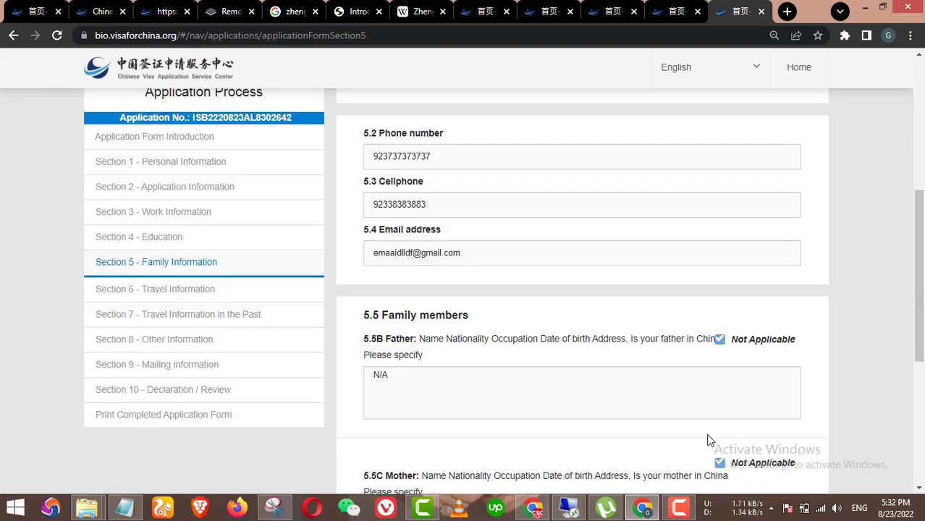
scroll(709, 441, down, 3)
click(778, 423)
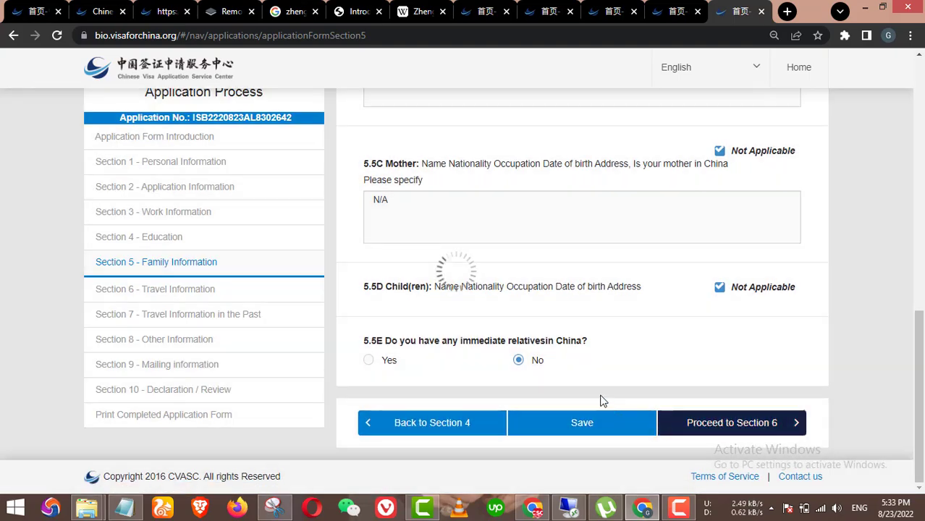
Step: Continue through Sections 7 to 9 into Section 10 and scroll down to the Declaration
scroll(717, 413, down, 4)
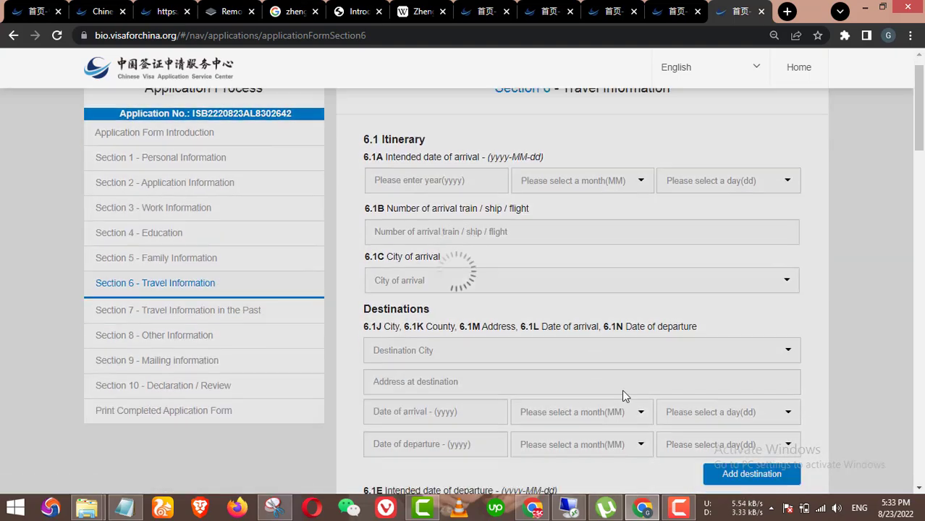
scroll(729, 421, down, 15)
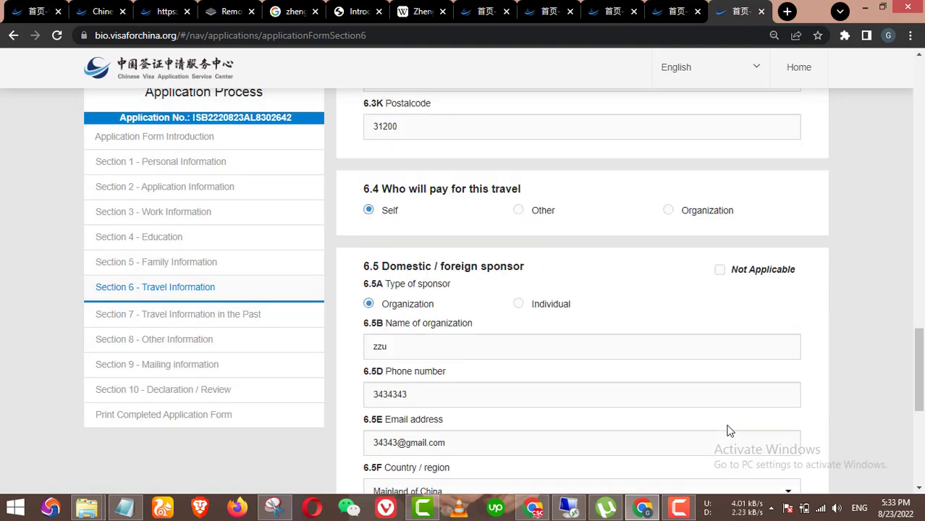
click(727, 434)
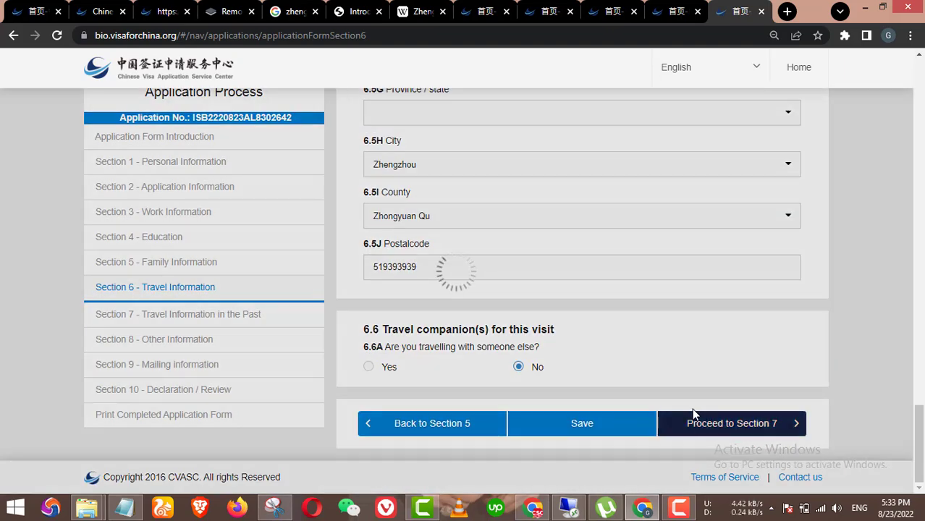
scroll(736, 430, down, 3)
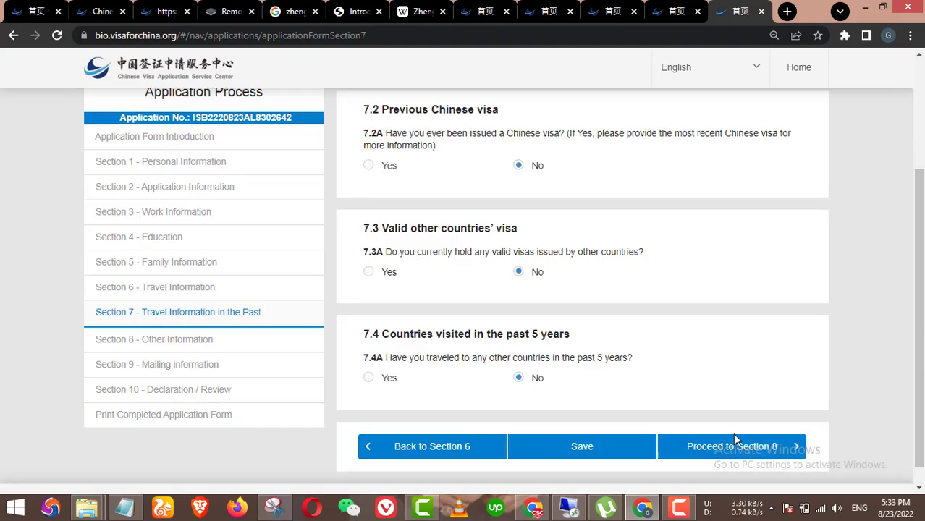
click(742, 426)
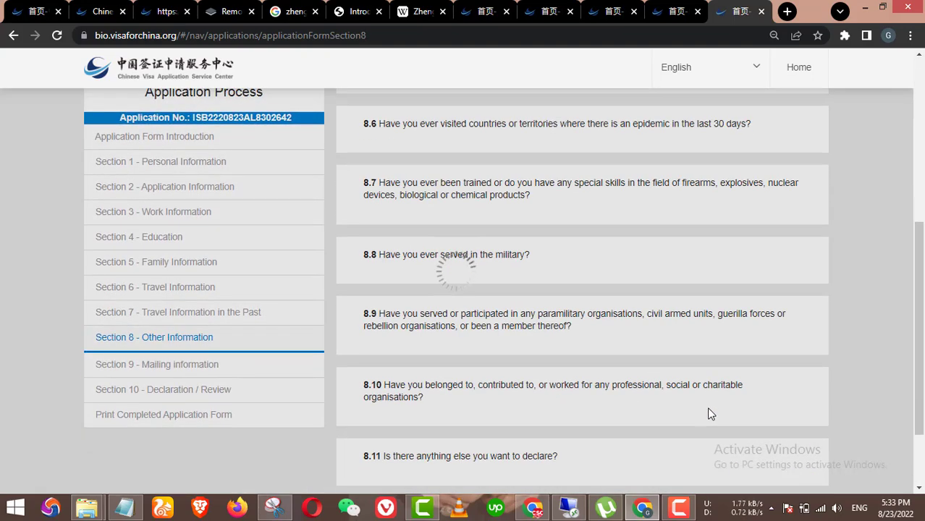
scroll(710, 414, down, 2)
click(715, 422)
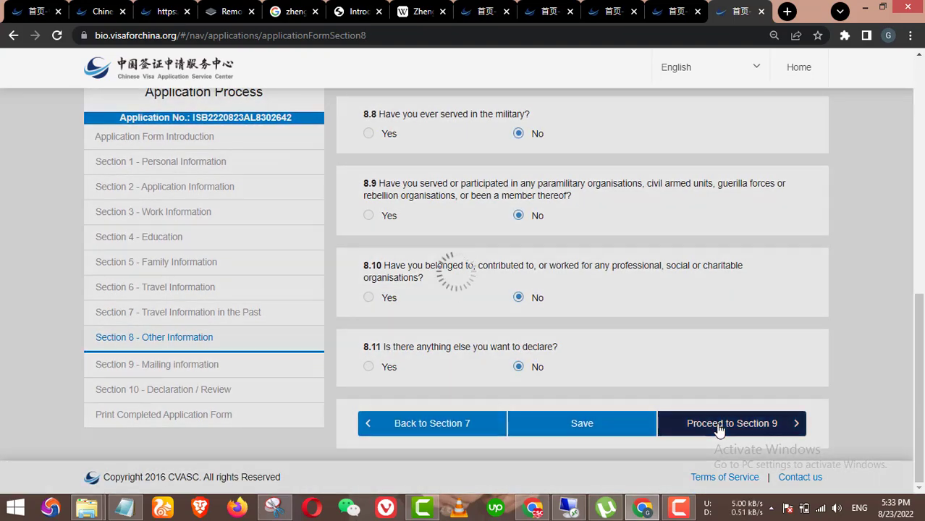
scroll(740, 245, down, 2)
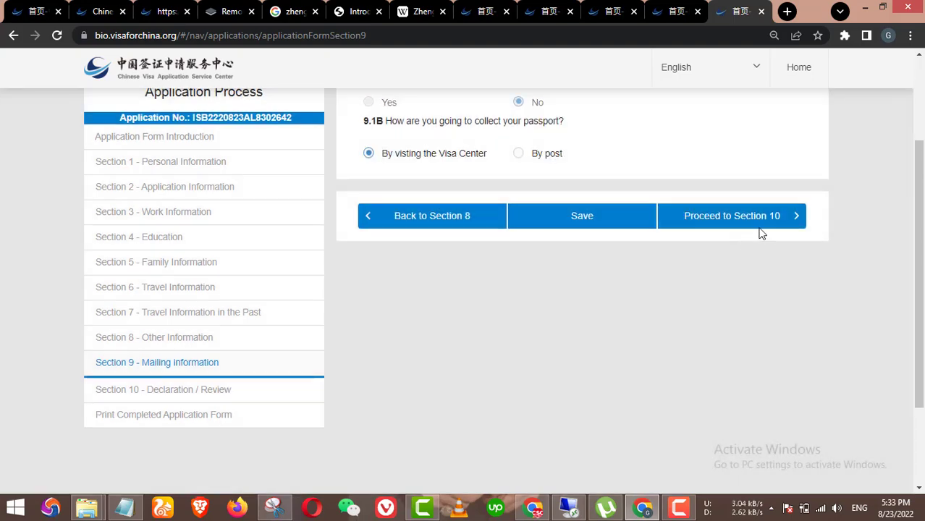
click(754, 221)
scroll(685, 427, down, 5)
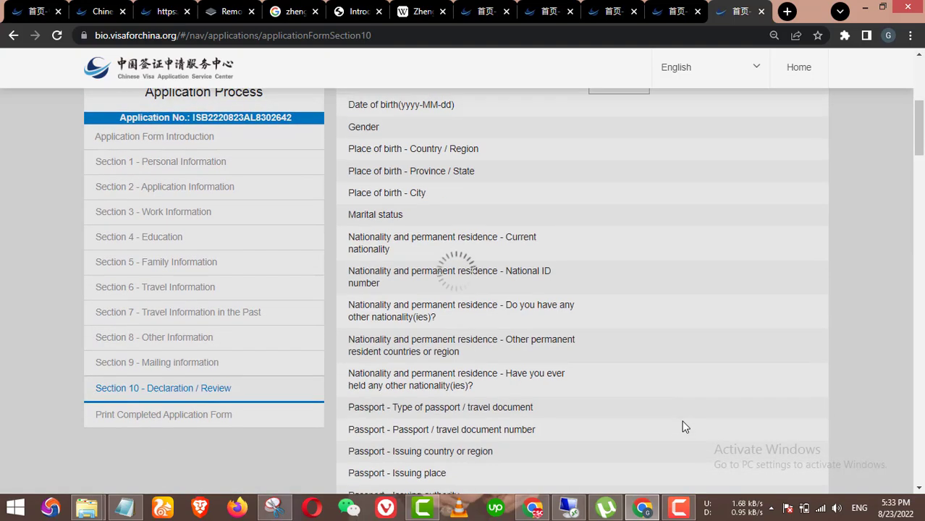
scroll(685, 428, down, 20)
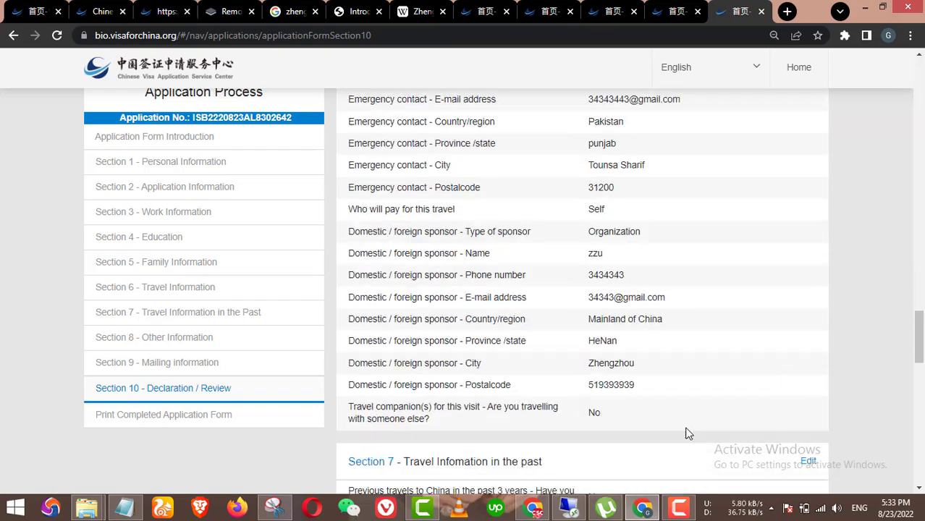
scroll(689, 434, down, 10)
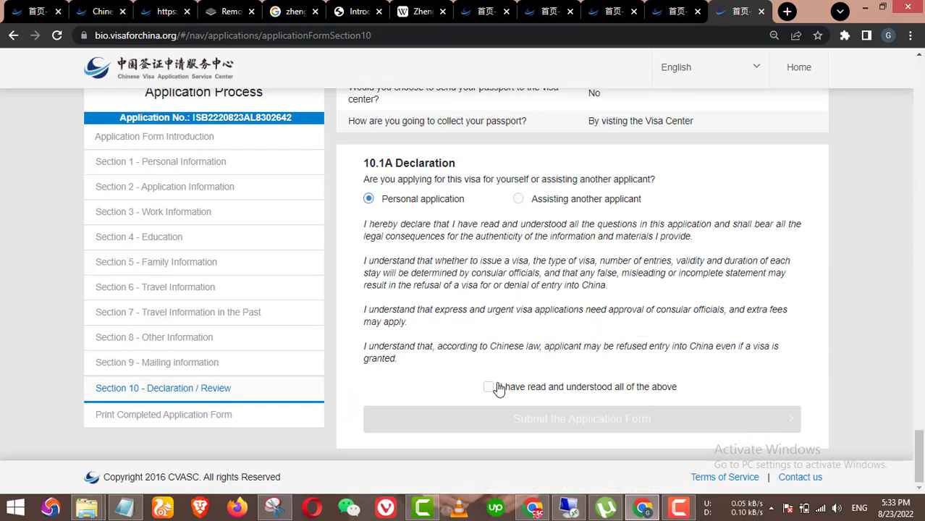
Step: Agree to the declaration and submit the application form, confirming final submission
click(509, 391)
click(551, 419)
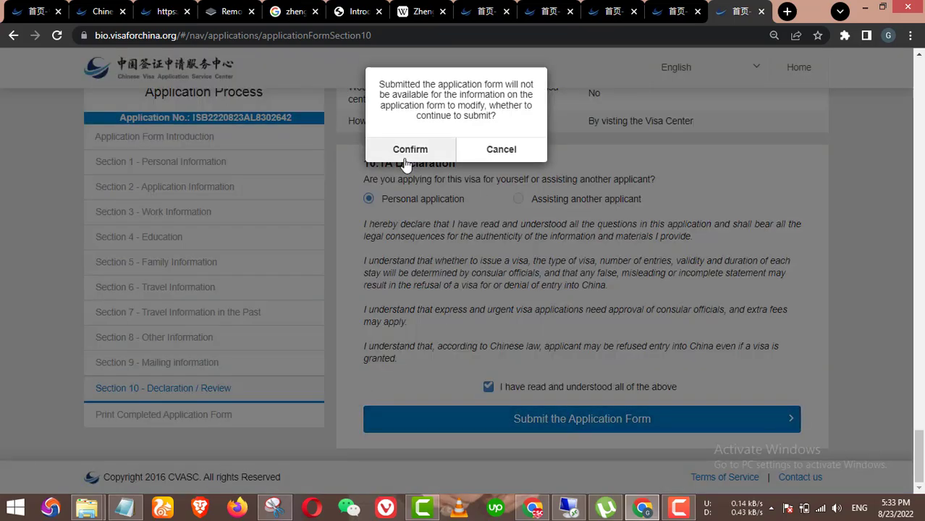
click(409, 150)
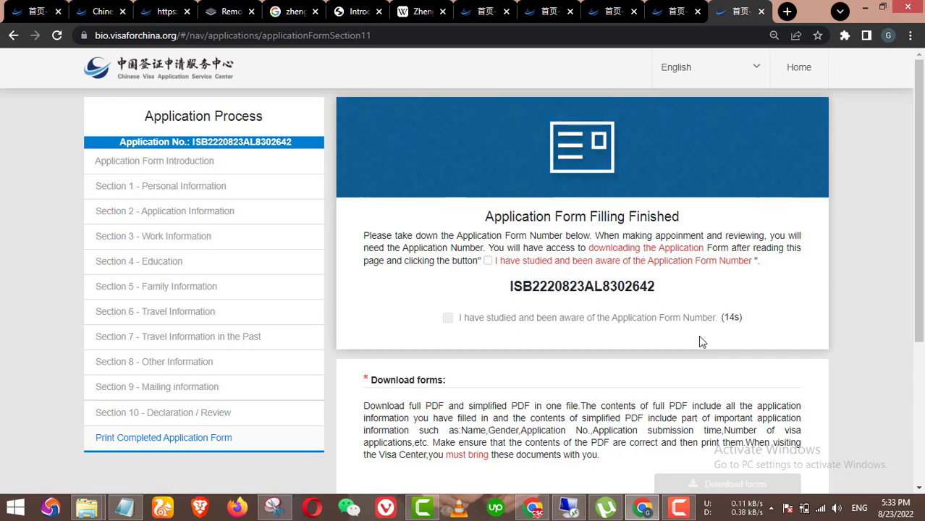
Step: Select the newly issued application form number on the finished-form page
scroll(477, 430, down, 3)
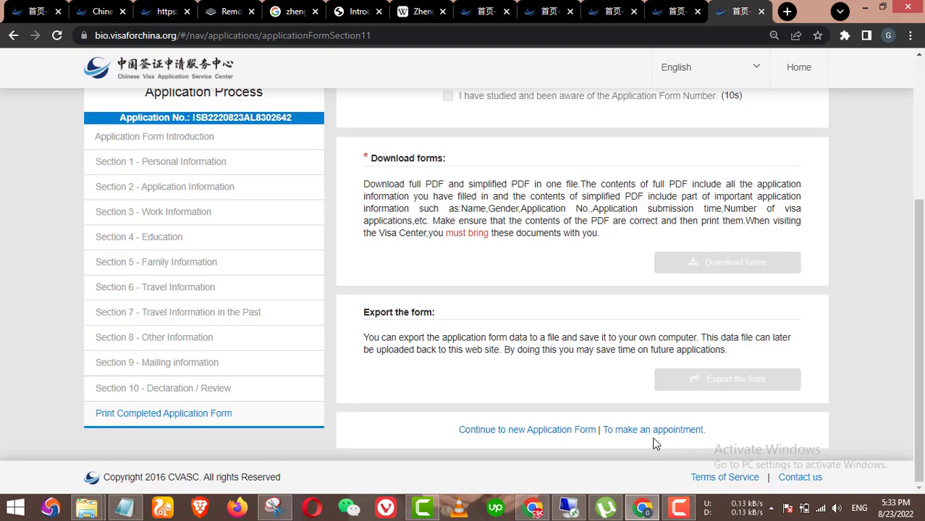
scroll(695, 362, up, 3)
scroll(737, 293, down, 3)
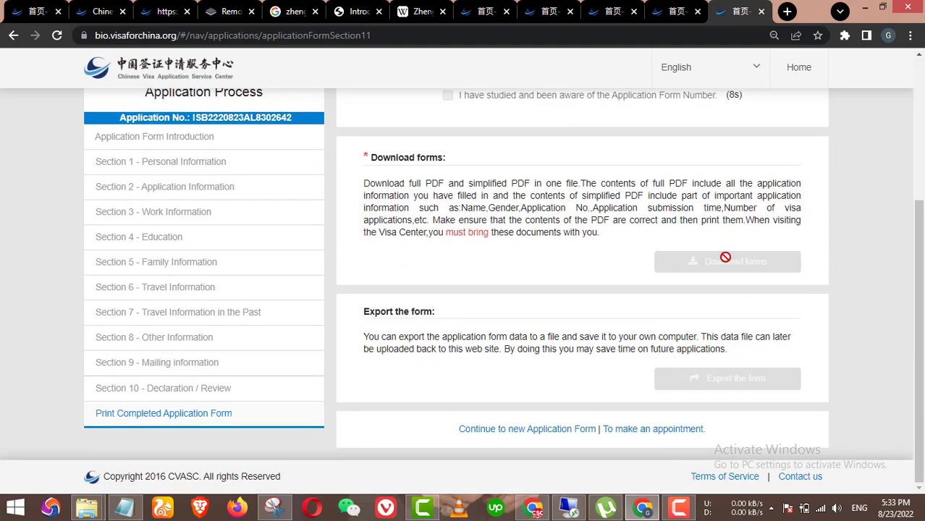
scroll(672, 303, up, 3)
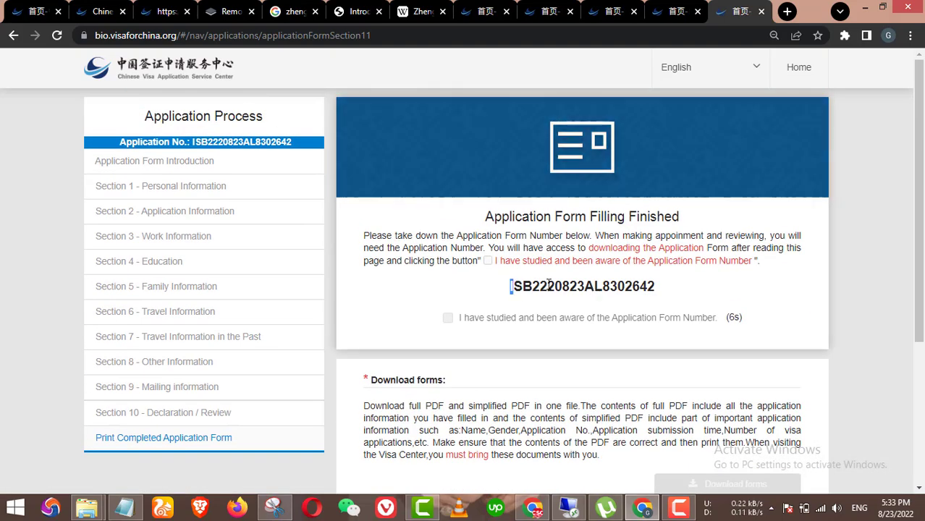
drag(509, 286, 656, 287)
key(ctrl+c)
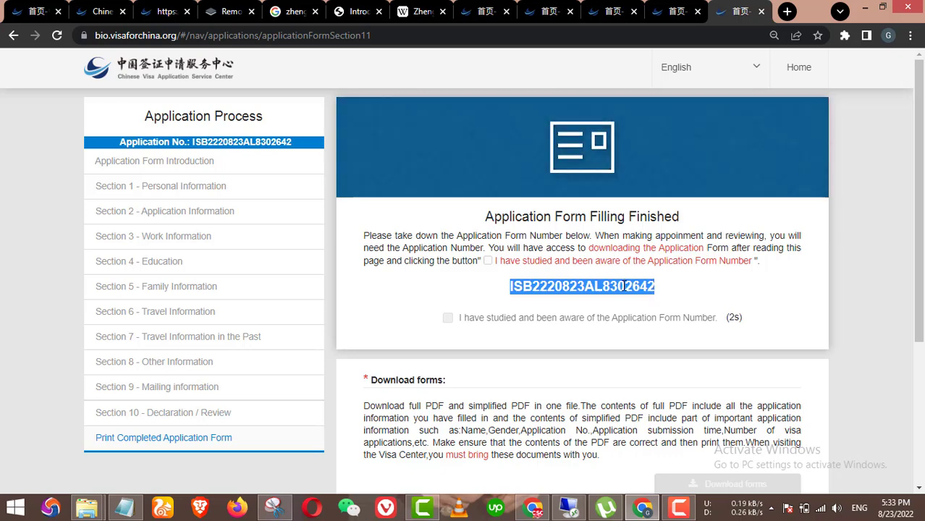
scroll(169, 431, down, 3)
Step: Paste the new application number on a new last line in Notepad, then return to the browser
click(125, 509)
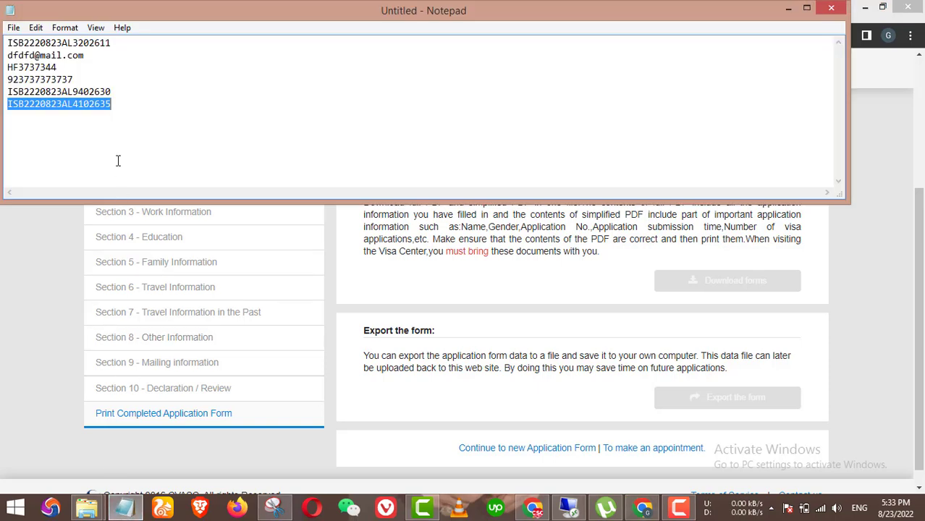
click(121, 113)
key(ctrl+v)
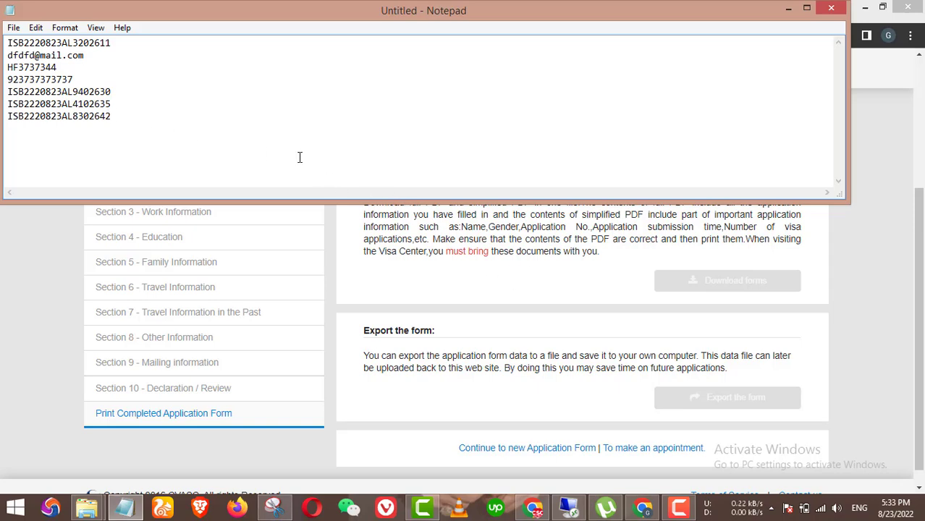
click(408, 288)
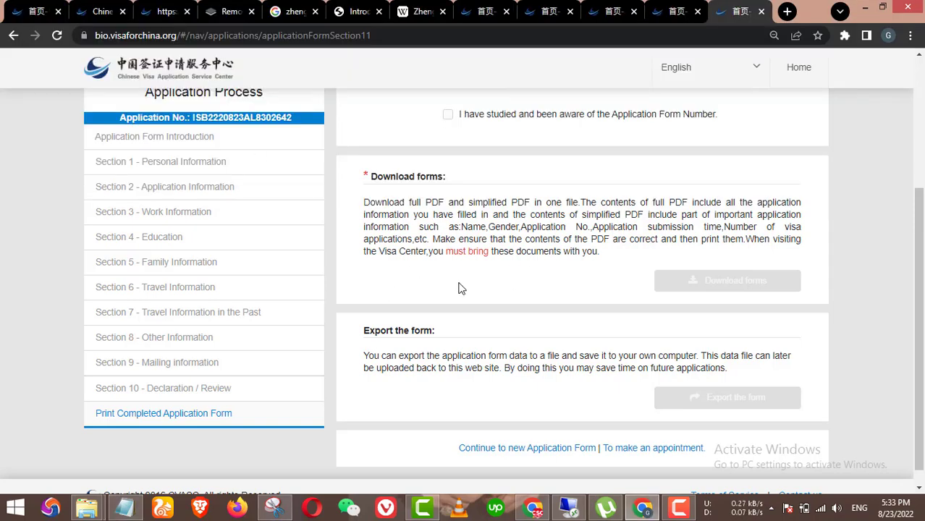
Step: Start an appointment for the new application and pick 1 September 2022 as the date
scroll(569, 291, down, 1)
scroll(620, 397, up, 3)
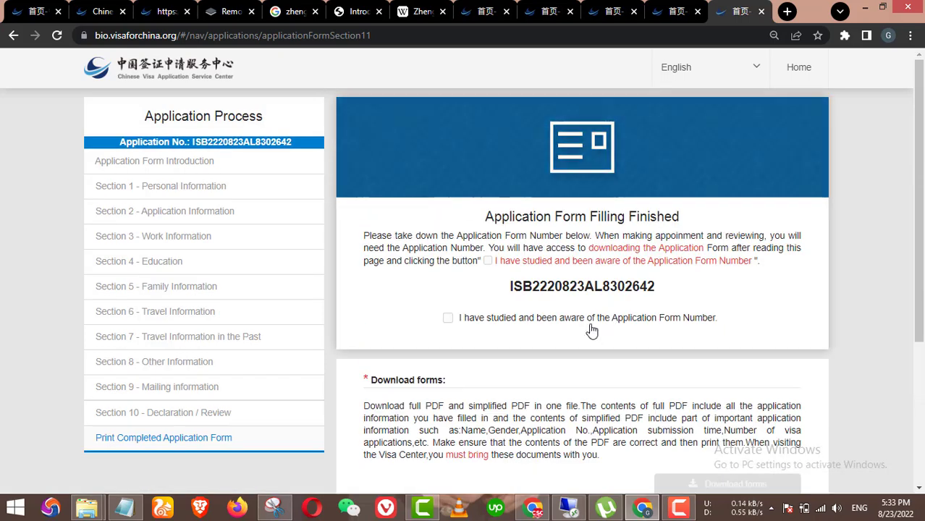
scroll(593, 325, down, 3)
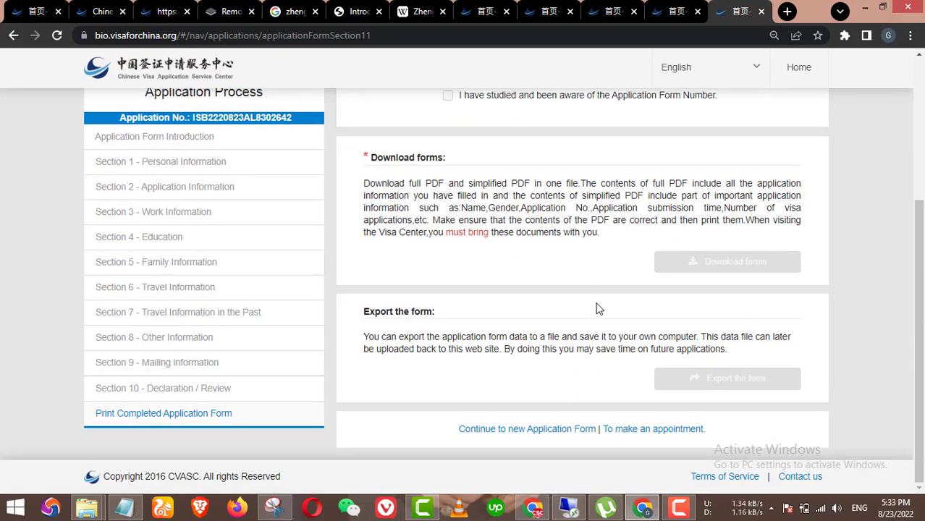
click(652, 428)
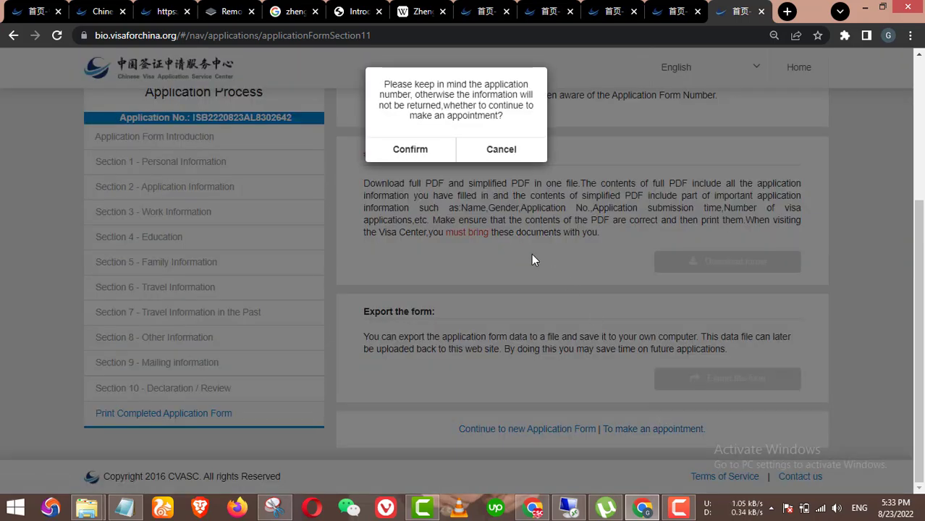
click(418, 154)
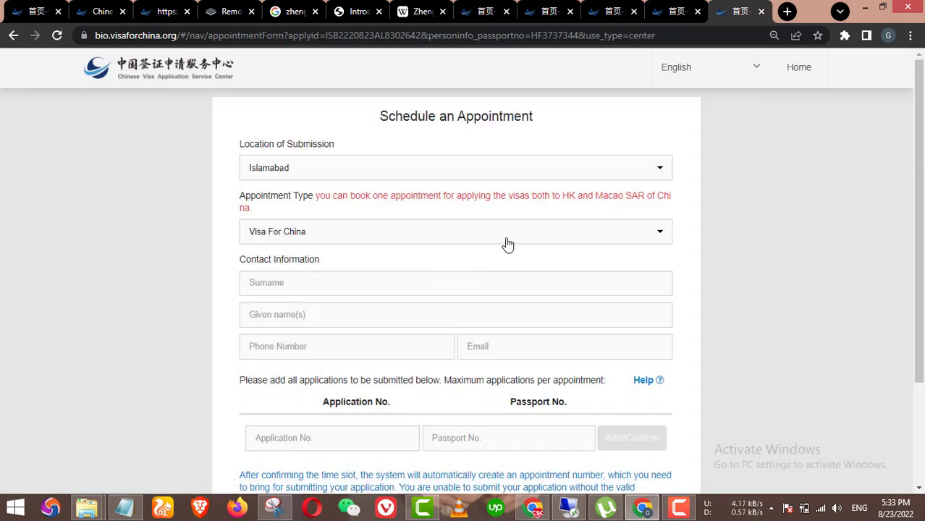
scroll(486, 257, down, 2)
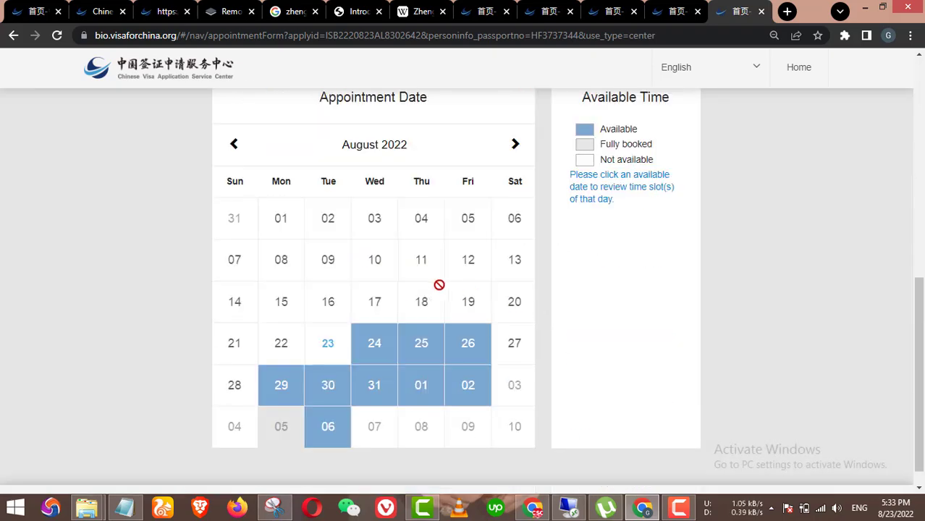
click(421, 391)
Step: Fill in surname, given name and phone from saved entries, and paste the contact e-mail from Notepad
scroll(420, 363, up, 5)
click(280, 188)
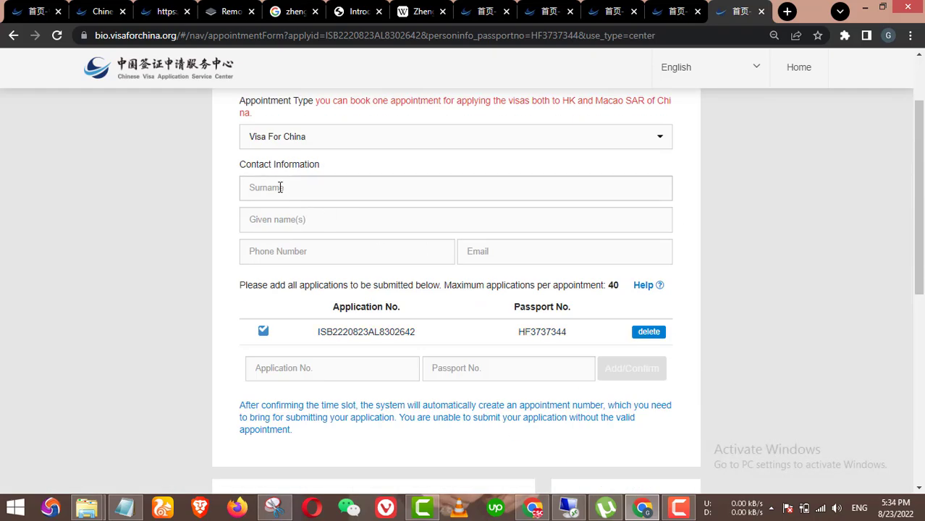
click(330, 230)
click(326, 221)
click(320, 253)
click(320, 253)
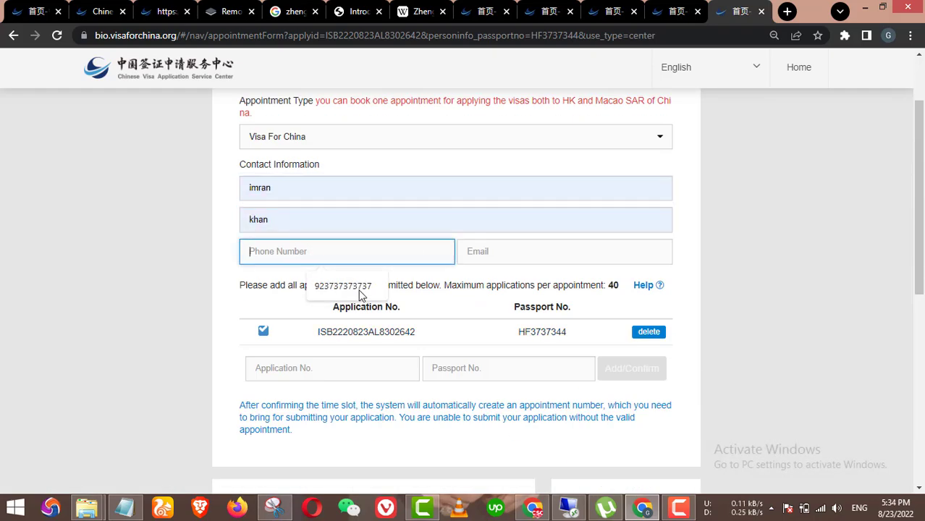
click(344, 290)
click(124, 507)
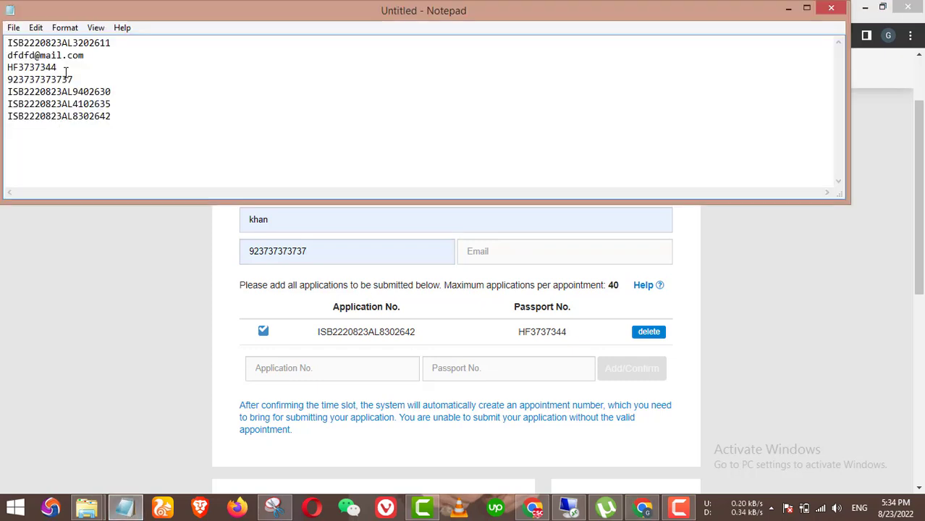
drag(84, 55, 4, 56)
key(ctrl+c)
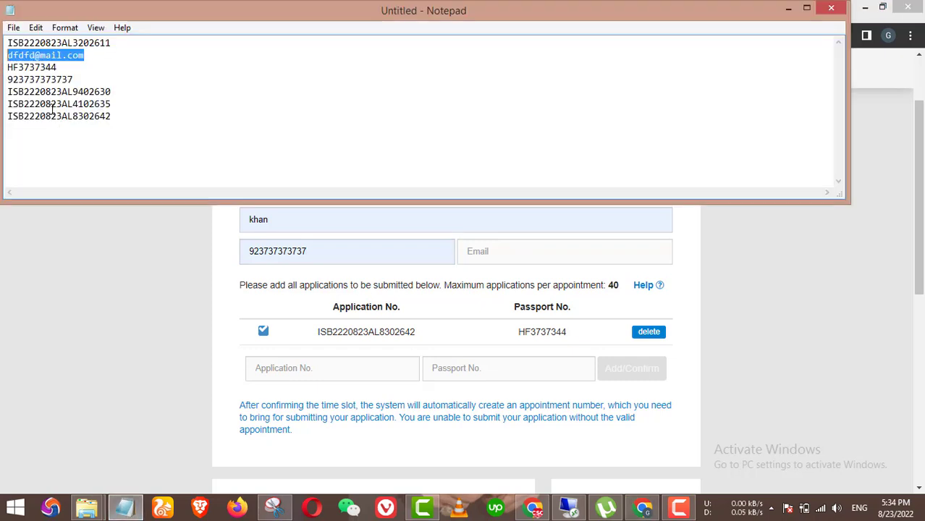
click(308, 255)
key(Tab)
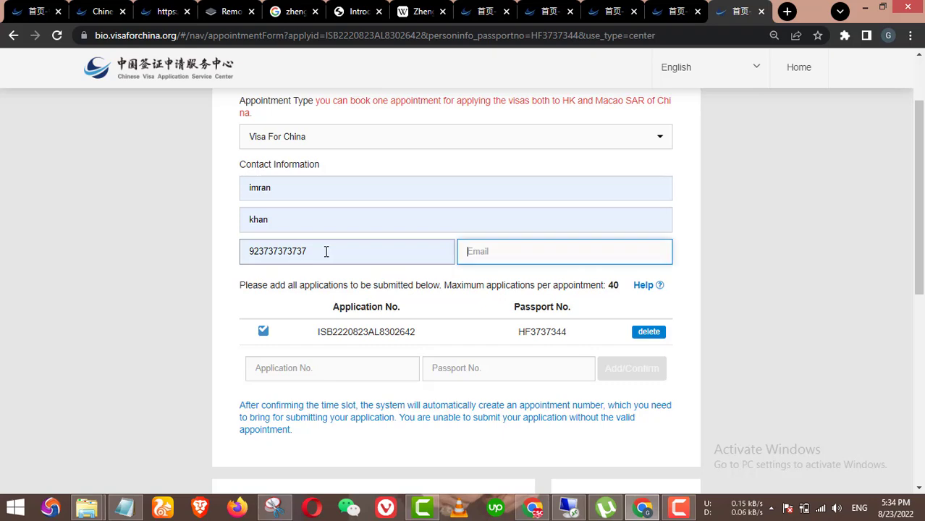
key(ctrl+v)
Step: Choose the 12:00~13:00 slot and confirm the Islamabad booking
scroll(477, 335, down, 5)
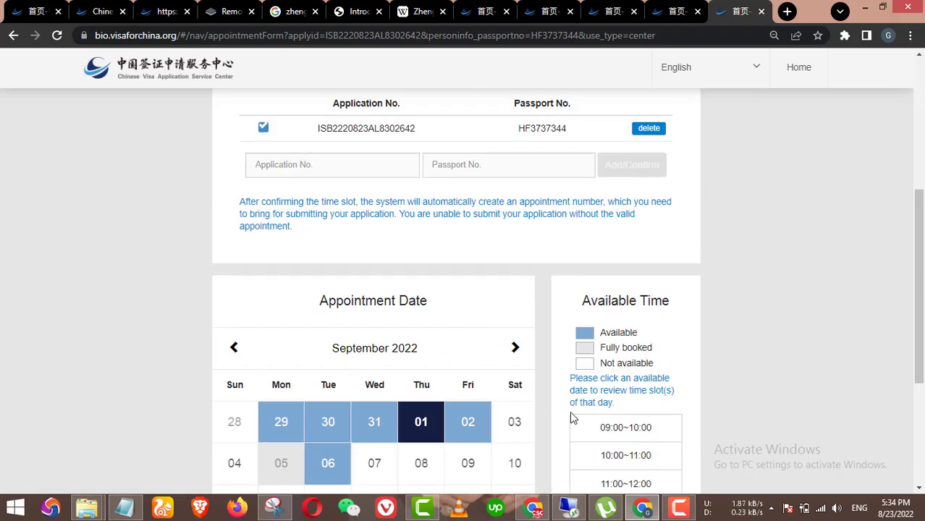
click(647, 385)
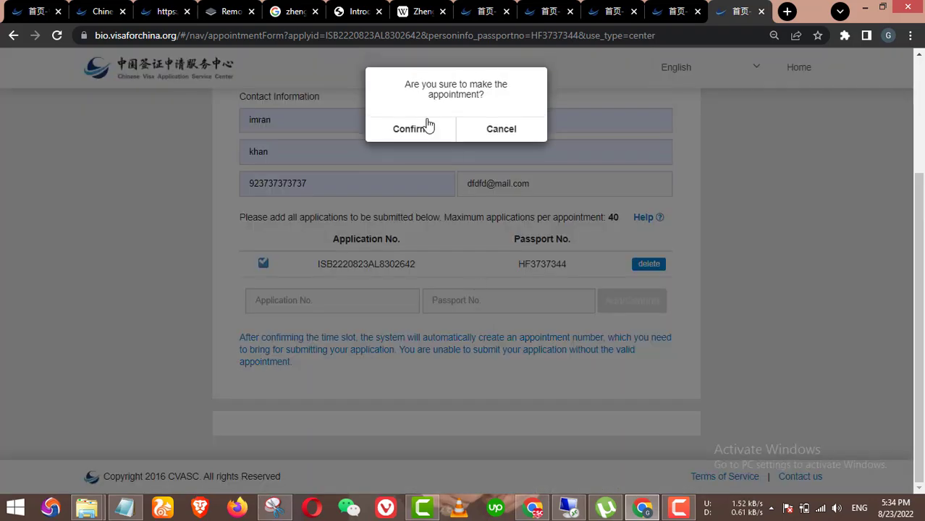
click(423, 137)
scroll(728, 309, down, 1)
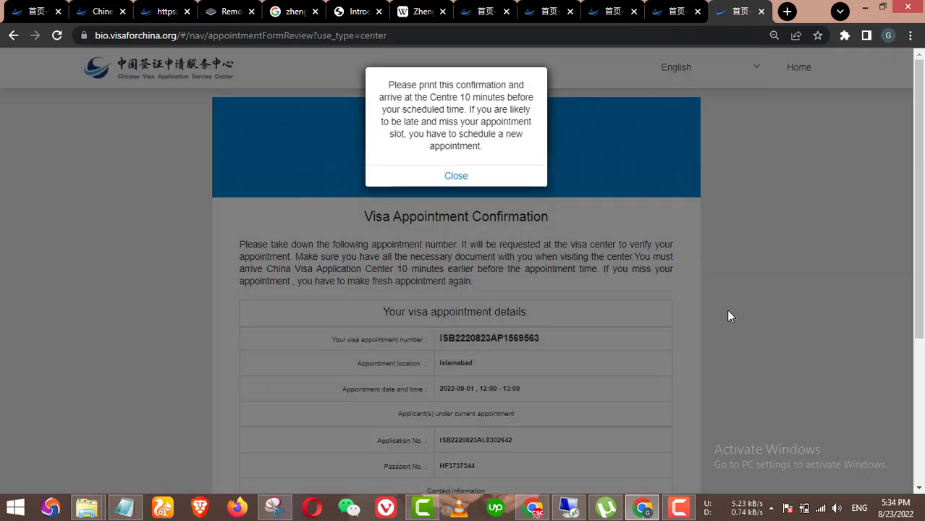
Step: Close the print and e-mail reminders and review the Islamabad 2022-09-01, 12:00–13:00 booking details
click(456, 176)
scroll(467, 232, down, 3)
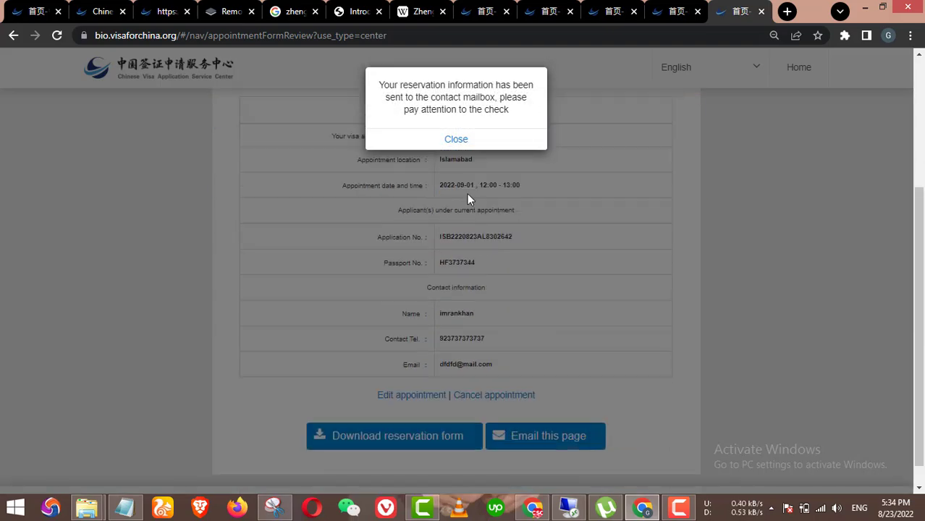
click(462, 141)
scroll(547, 333, up, 3)
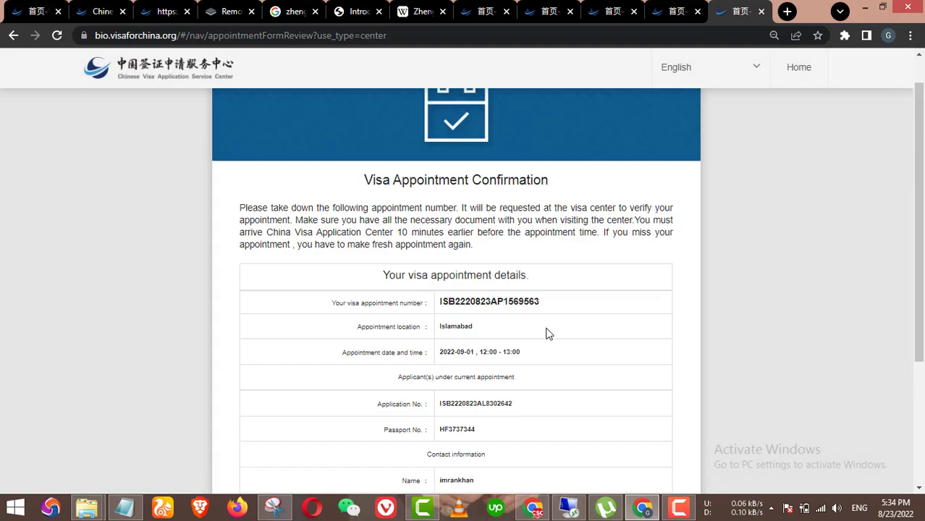
scroll(544, 341, down, 2)
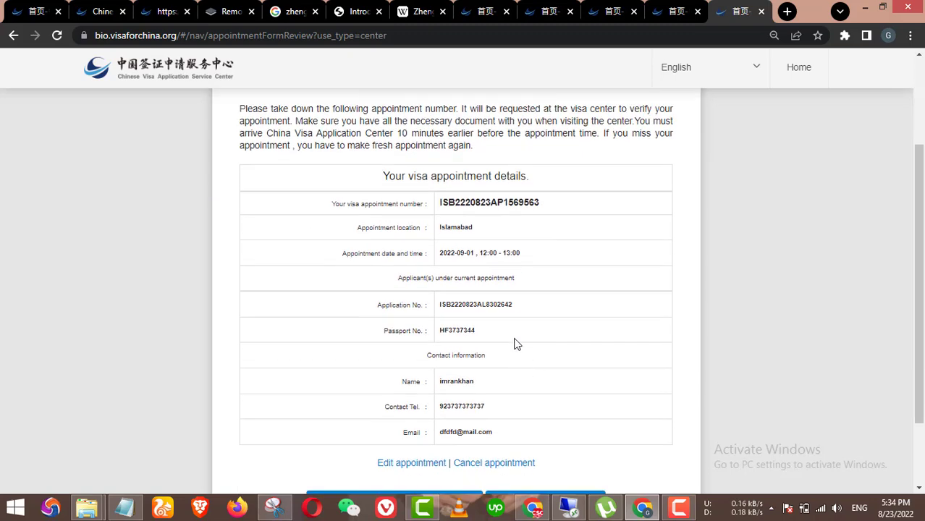
scroll(518, 327, down, 2)
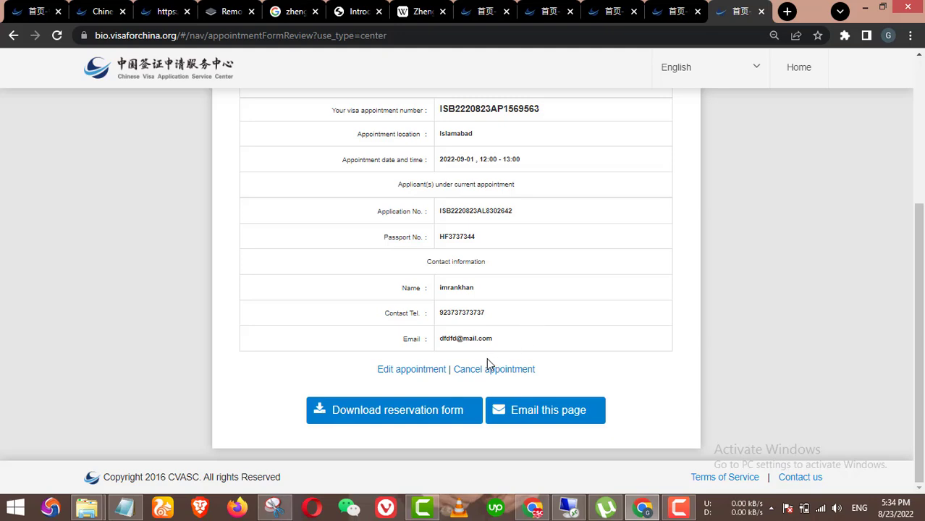
scroll(486, 358, up, 1)
scroll(450, 296, down, 1)
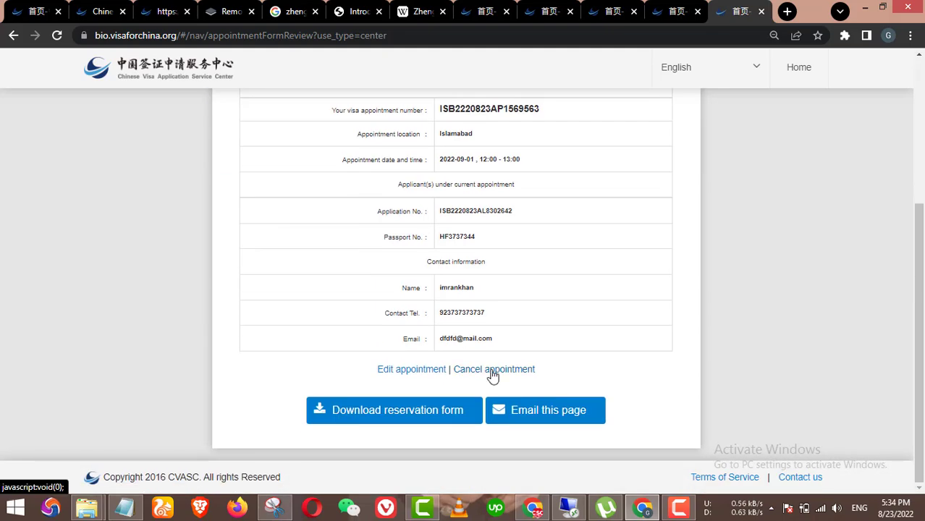
Step: Cancel the 2022-09-01, 12:00–13:00 booking, confirming both prompts, and close the success notices
click(492, 371)
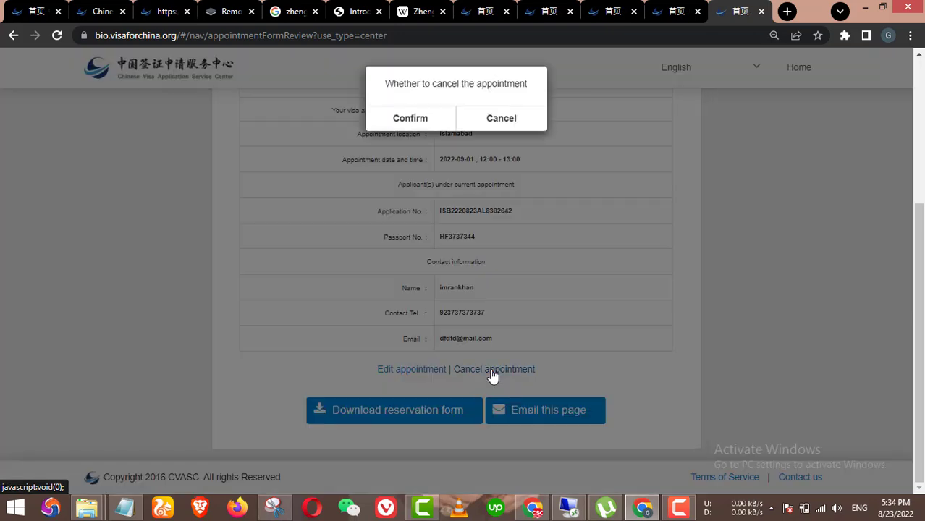
click(414, 121)
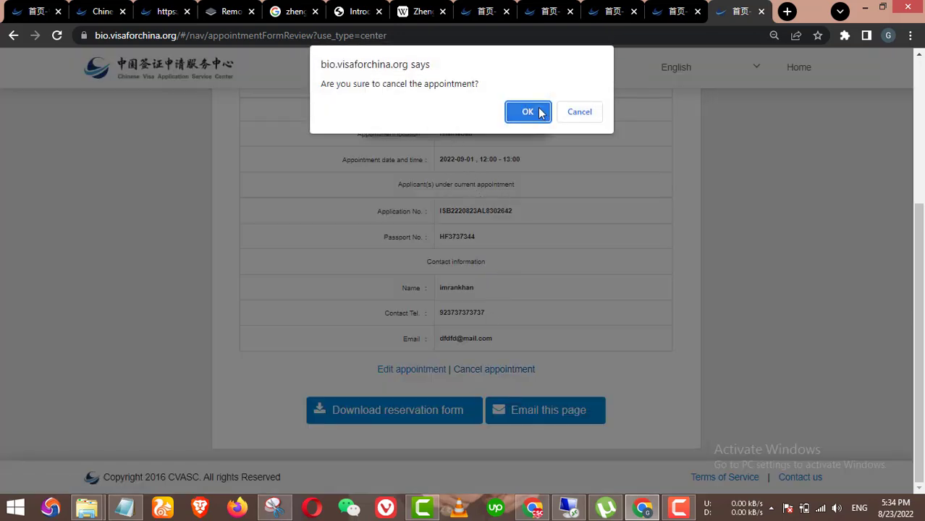
click(527, 113)
click(457, 118)
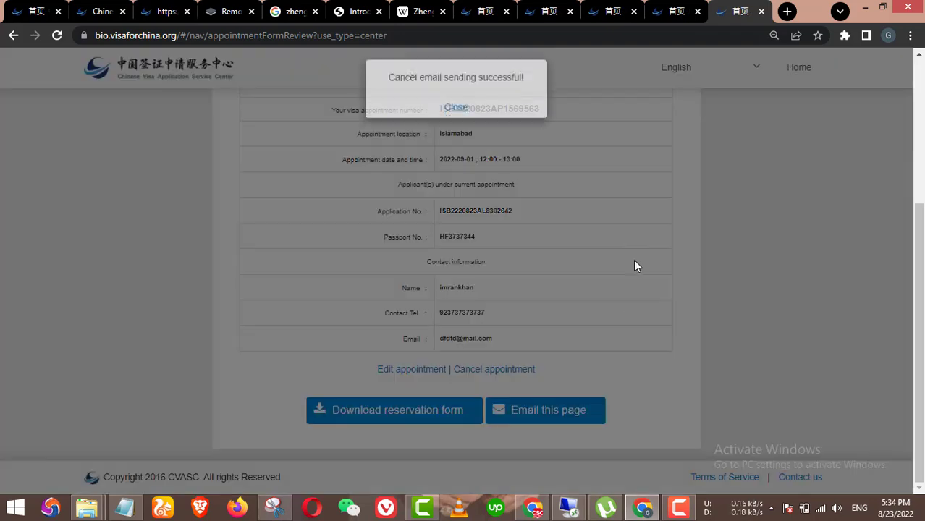
click(456, 113)
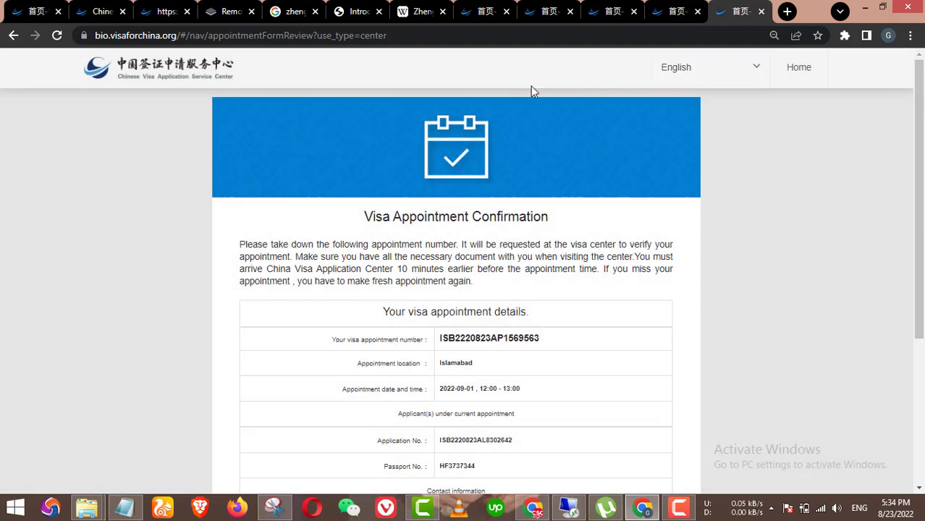